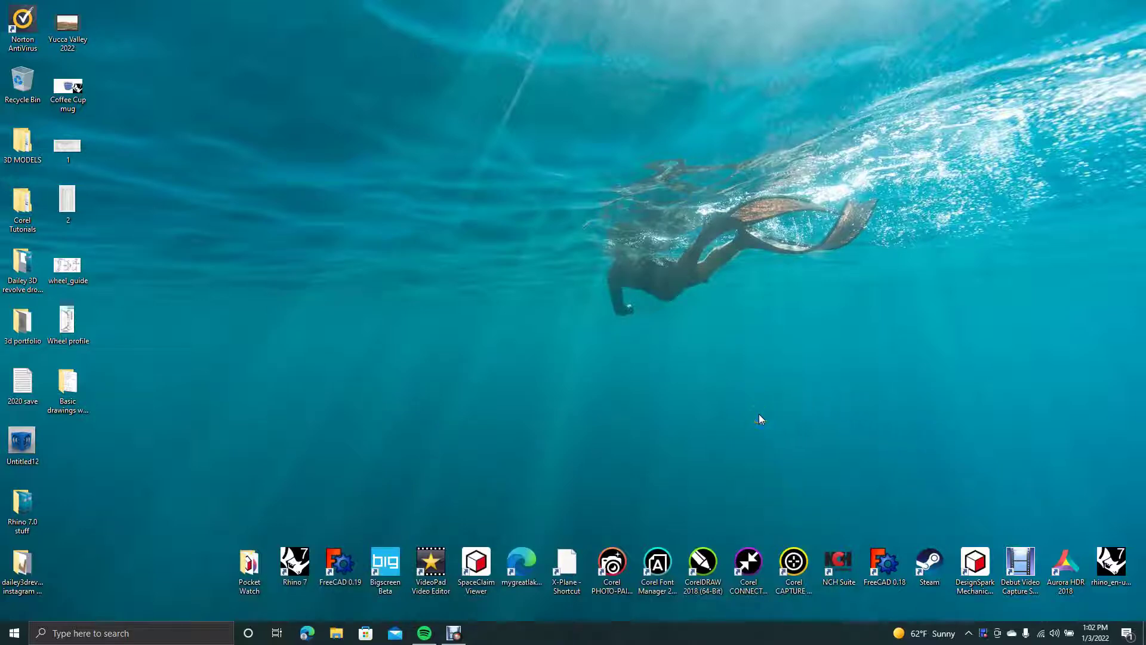
Open DesignSpark Mechanical and create an empty design shown in plan view.
{"action": "left_click", "coordinate": [975, 568]}
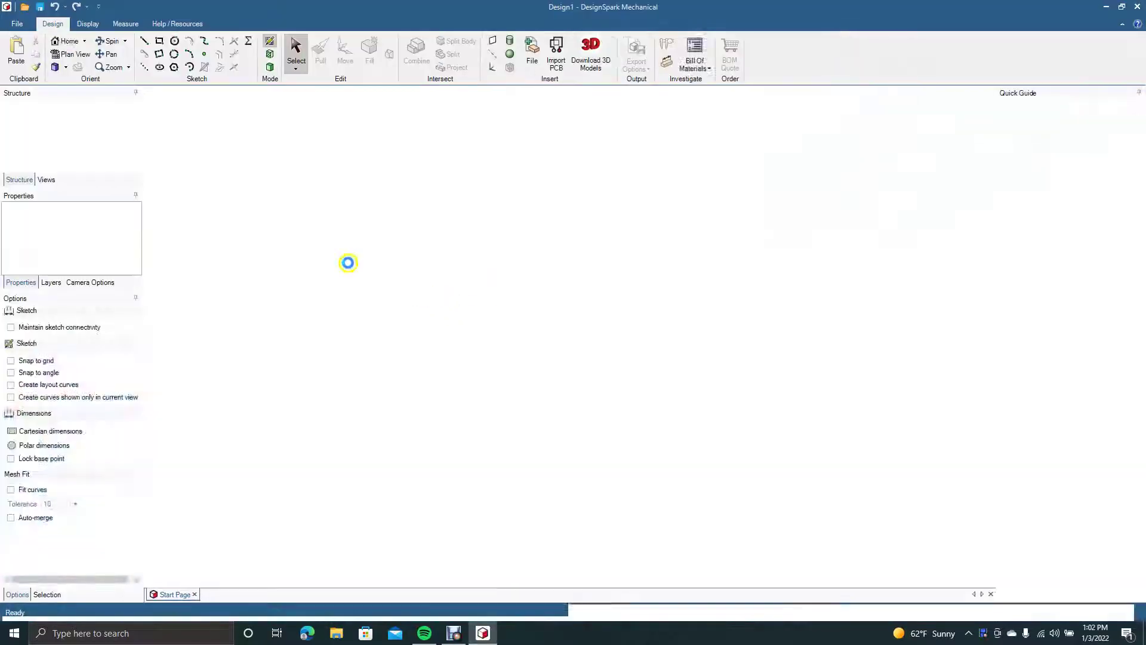
{"action": "left_click", "coordinate": [14, 24]}
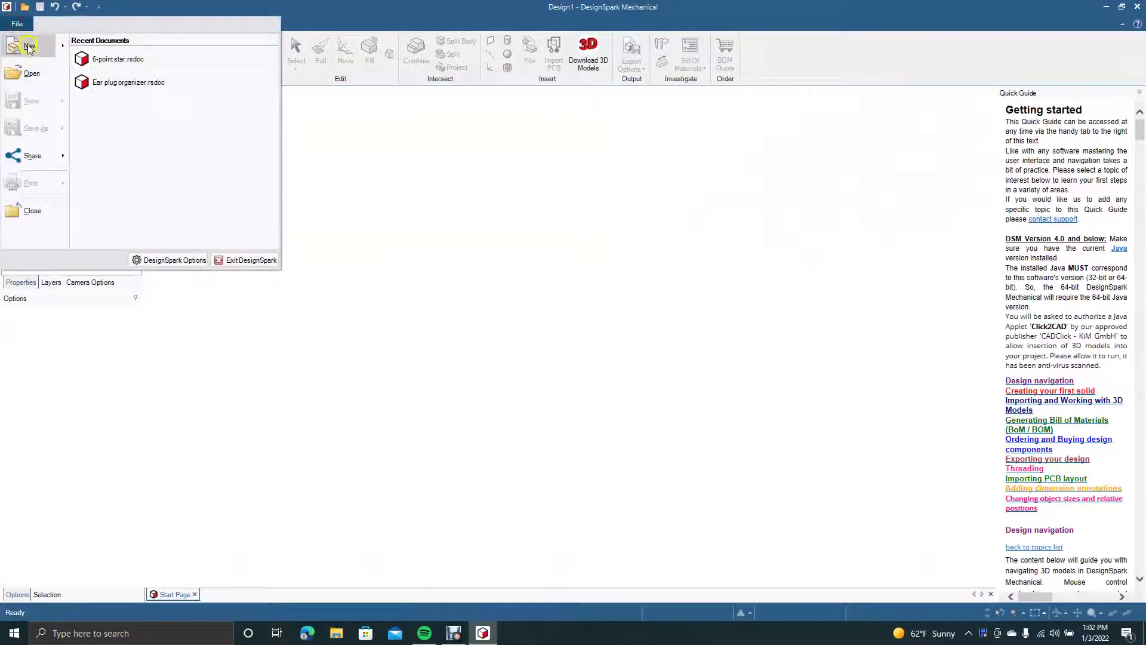
{"action": "mouse_move", "coordinate": [32, 47]}
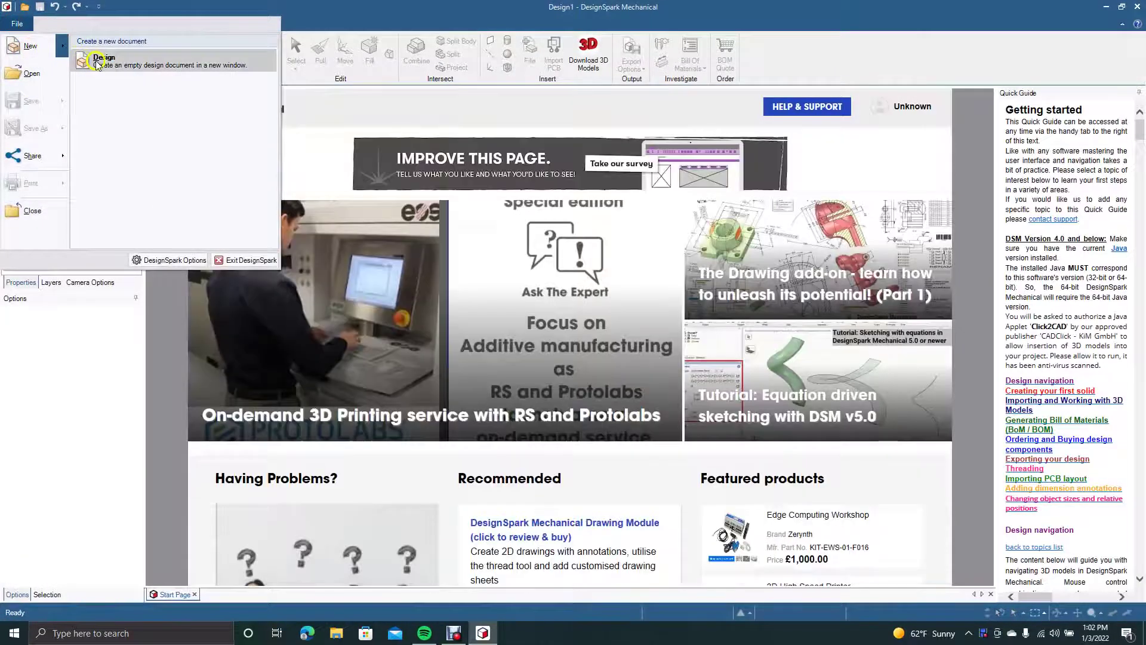
{"action": "left_click", "coordinate": [103, 60]}
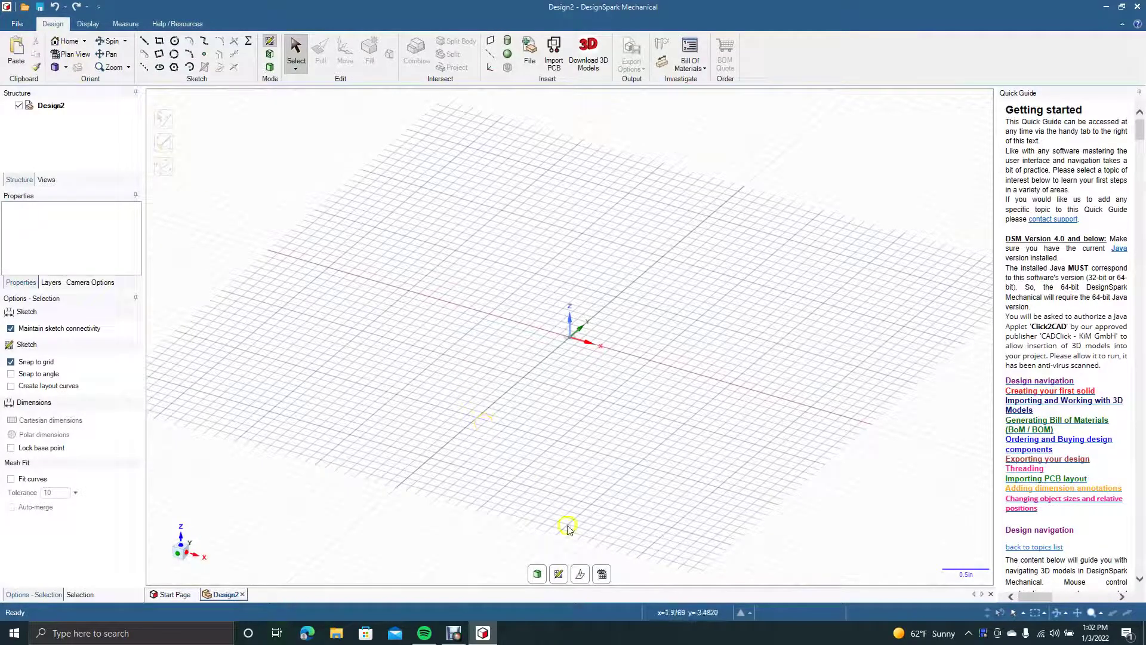
{"action": "left_click", "coordinate": [603, 574]}
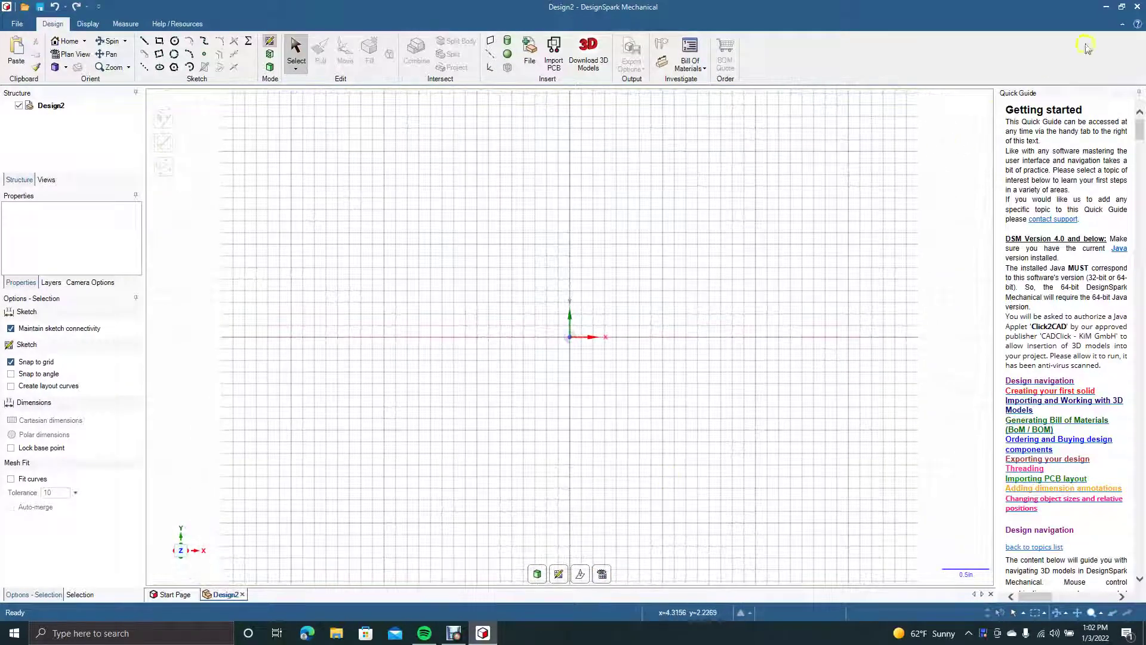
Insert the Wheel profile image from the desktop onto the sketch plane, centred roughly on the origin, with the window restored to full size.
{"action": "left_click", "coordinate": [1123, 7]}
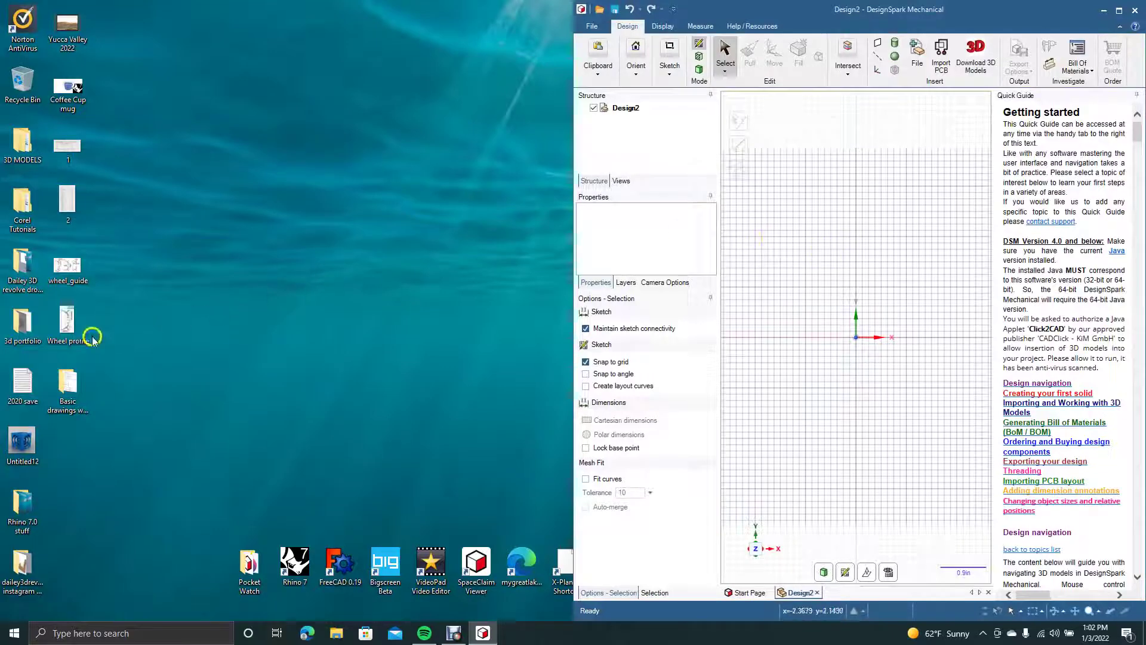
{"action": "left_click", "coordinate": [69, 324]}
{"action": "left_click_drag", "start_coordinate": [70, 324], "coordinate": [885, 347]}
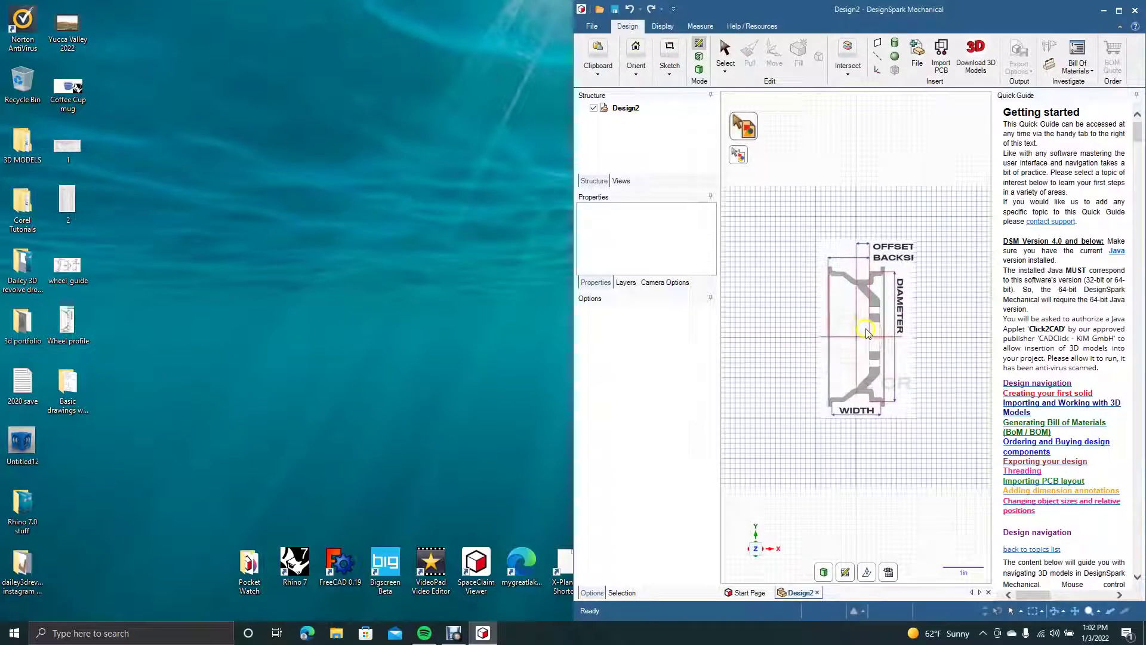
{"action": "left_click", "coordinate": [867, 333]}
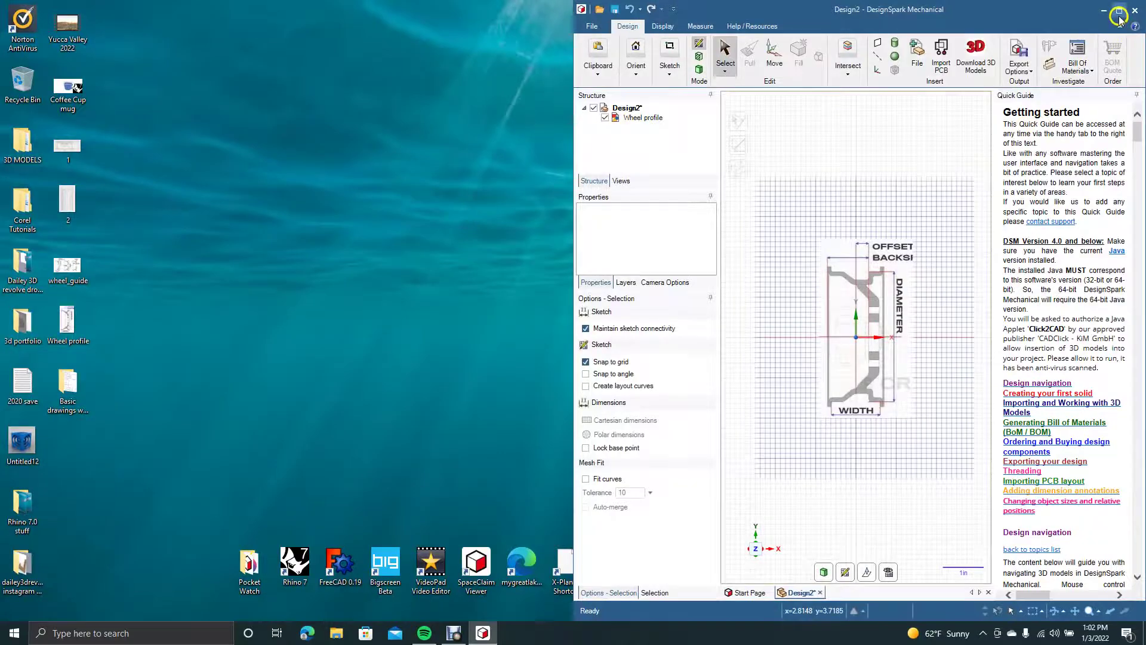
{"action": "left_click", "coordinate": [1119, 14]}
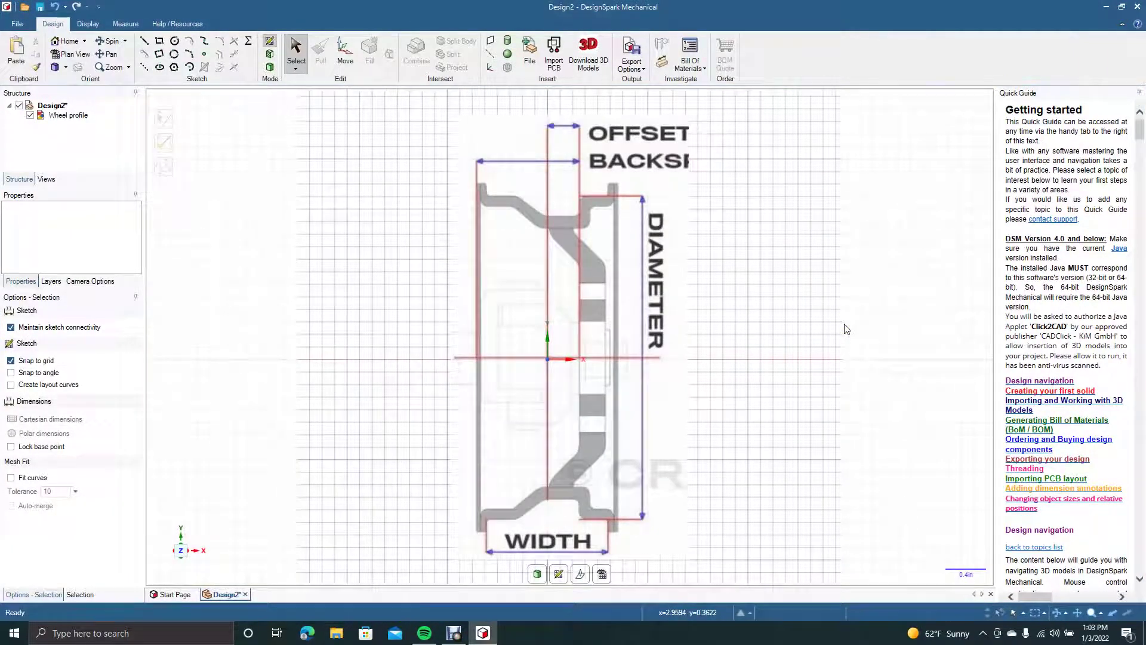
Turn off snap to grid and sketch a vertical line about 0.22 in long down the outer edge of the upper-left rim lip.
{"action": "left_click", "coordinate": [793, 317]}
{"action": "scroll", "coordinate": [398, 540], "scroll_direction": "up", "scroll_amount": 4}
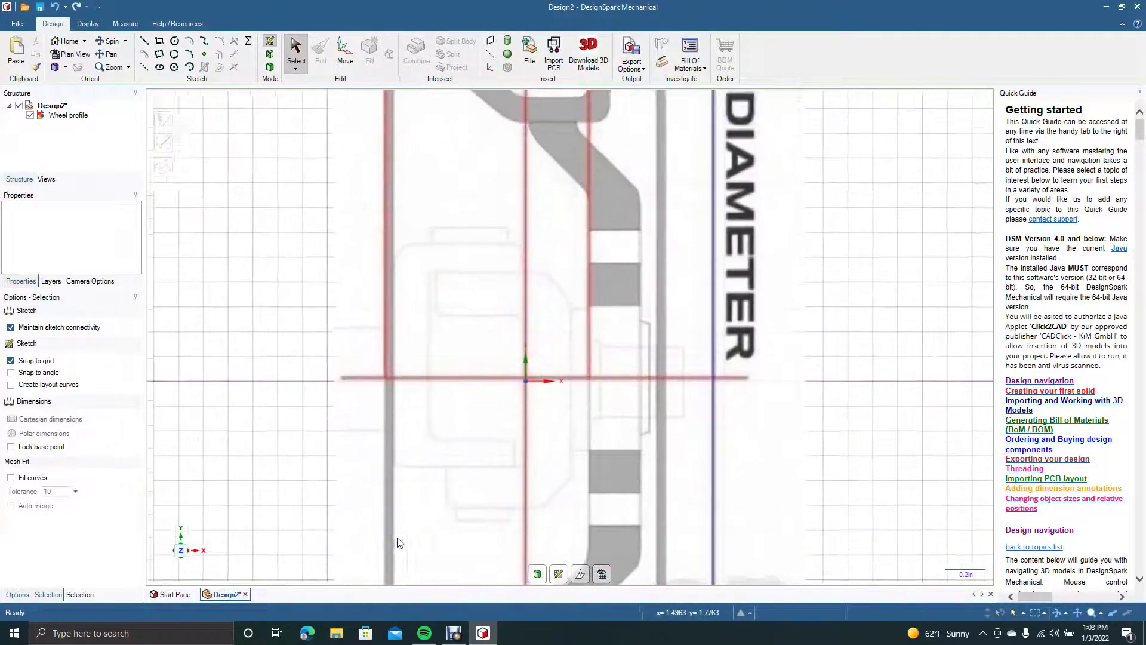
{"action": "left_click", "coordinate": [108, 53]}
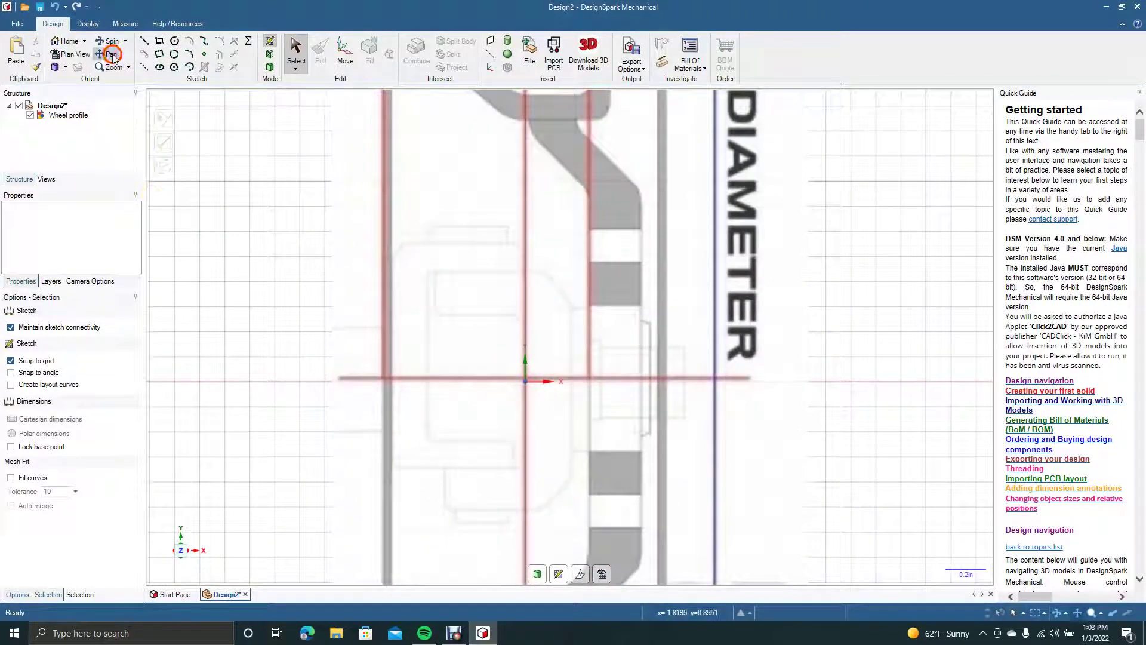
{"action": "left_click_drag", "start_coordinate": [246, 163], "coordinate": [315, 274]}
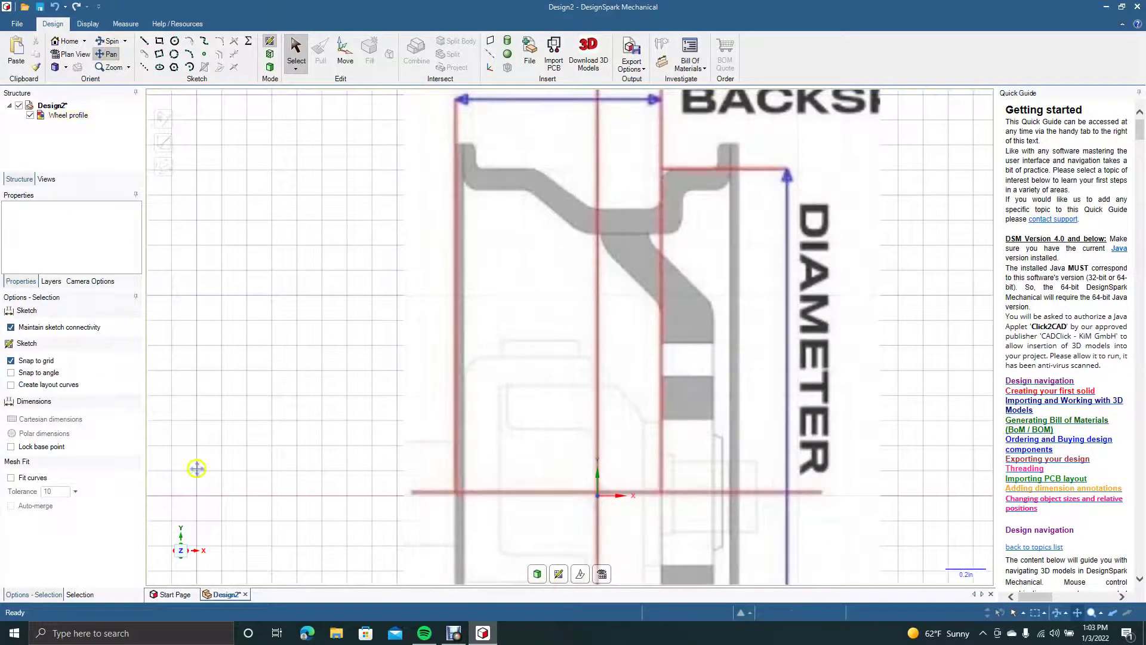
{"action": "left_click", "coordinate": [144, 41]}
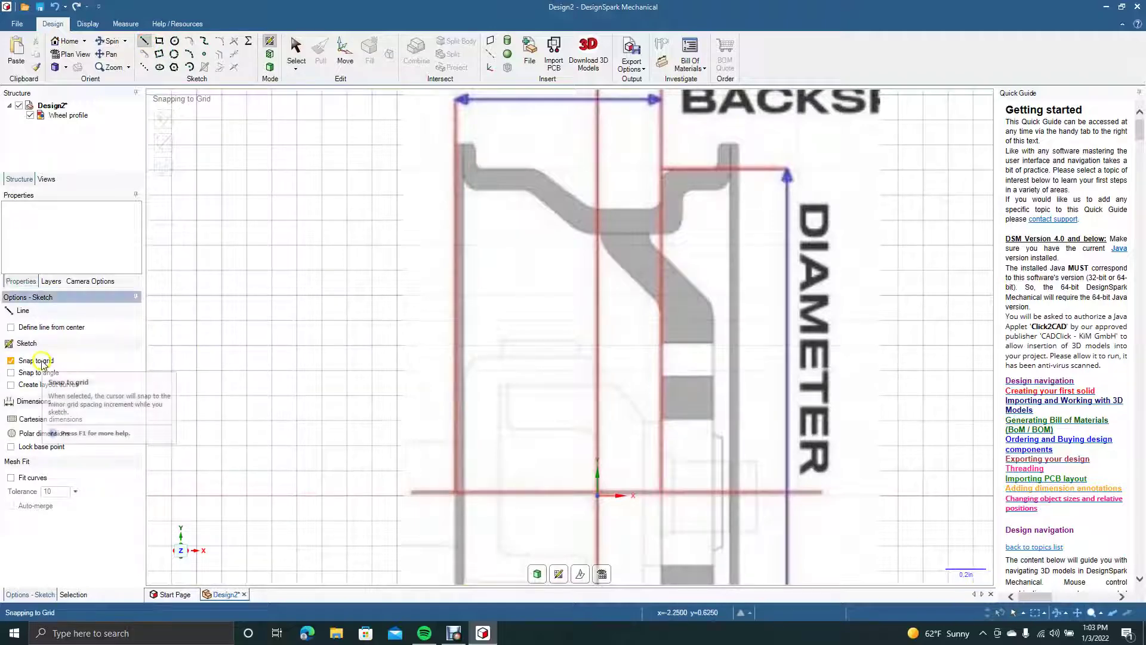
{"action": "left_click", "coordinate": [13, 360]}
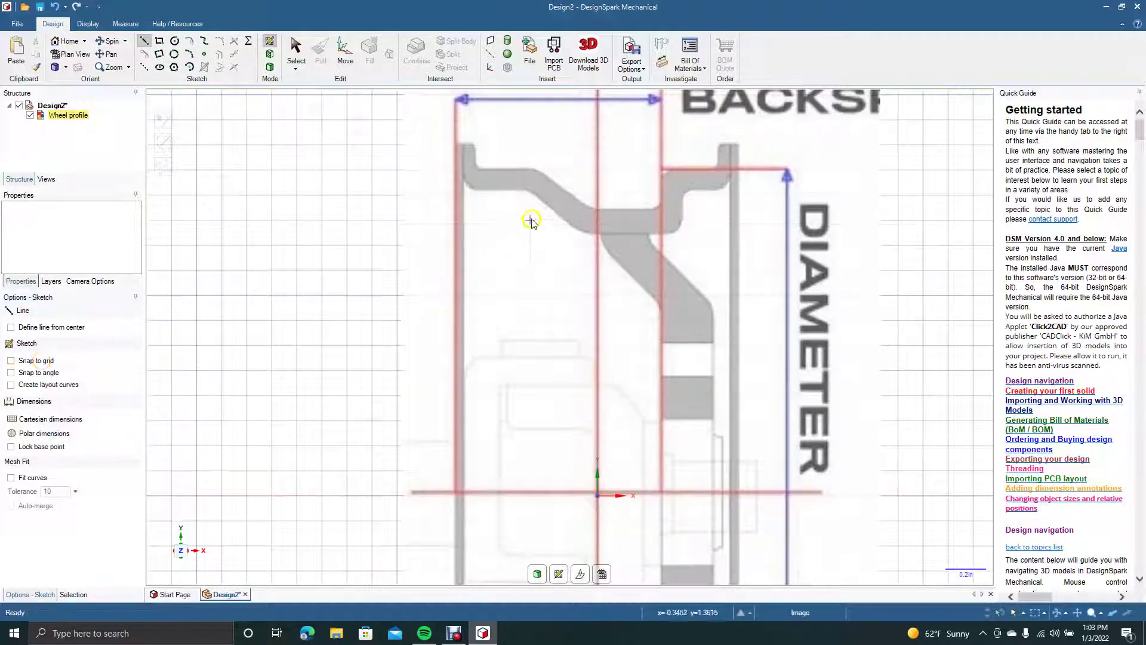
{"action": "left_click", "coordinate": [461, 145]}
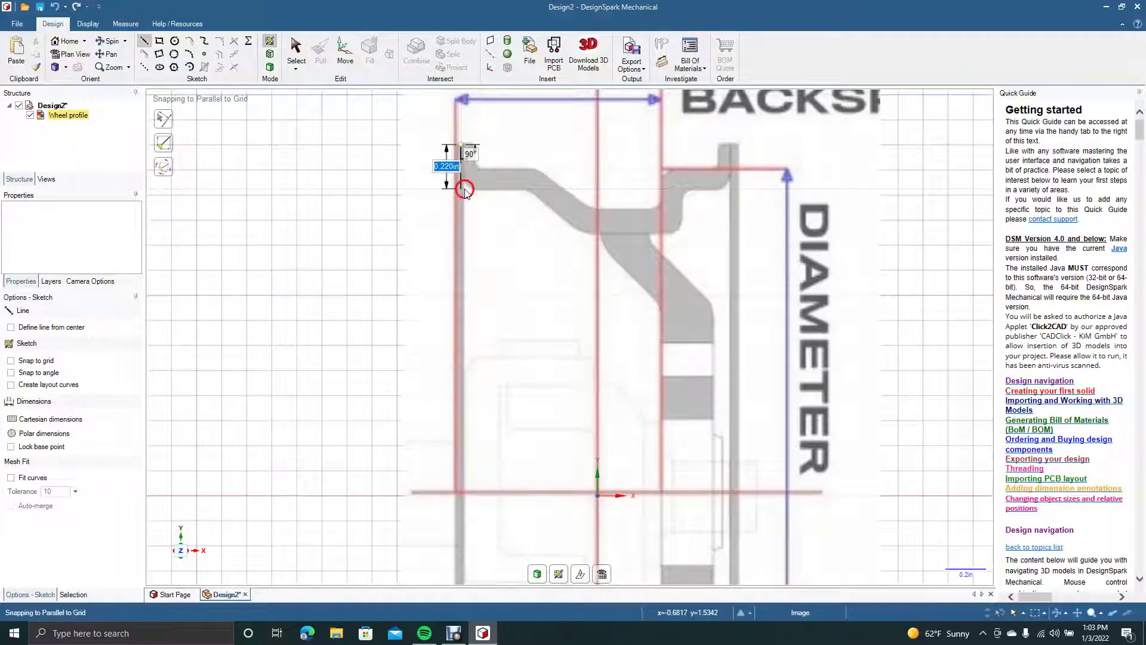
{"action": "left_click", "coordinate": [465, 190]}
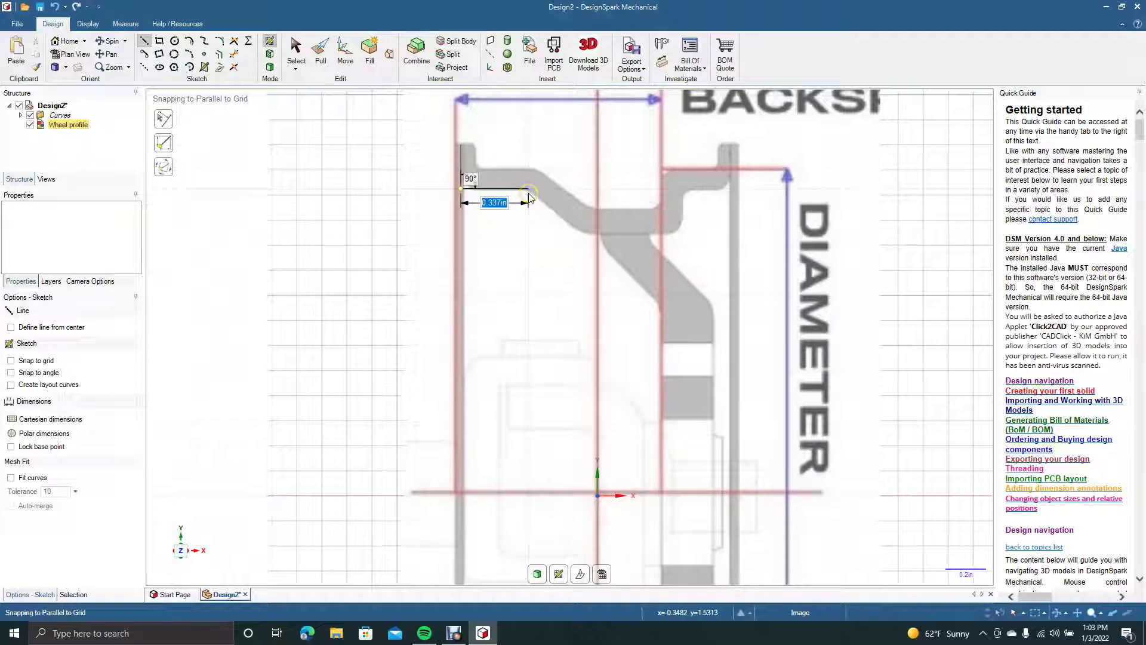
Complete a rectangle about 1.34 in wide around the upper rim with lines, running the top line slightly past its left corner.
{"action": "left_click", "coordinate": [729, 189]}
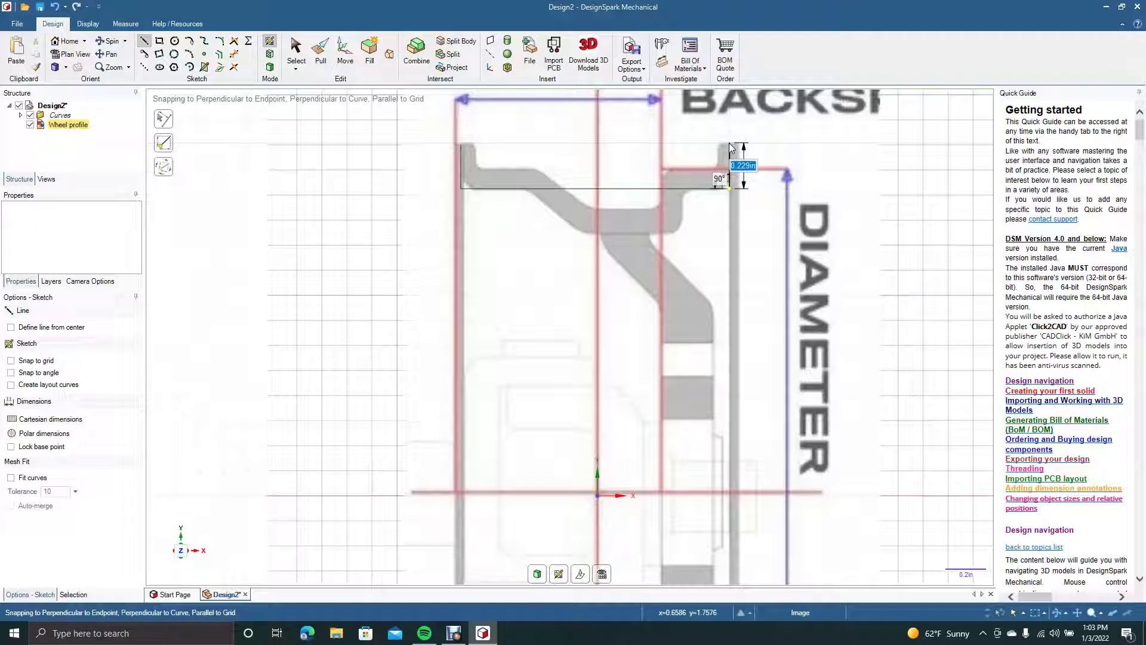
{"action": "left_click", "coordinate": [730, 148]}
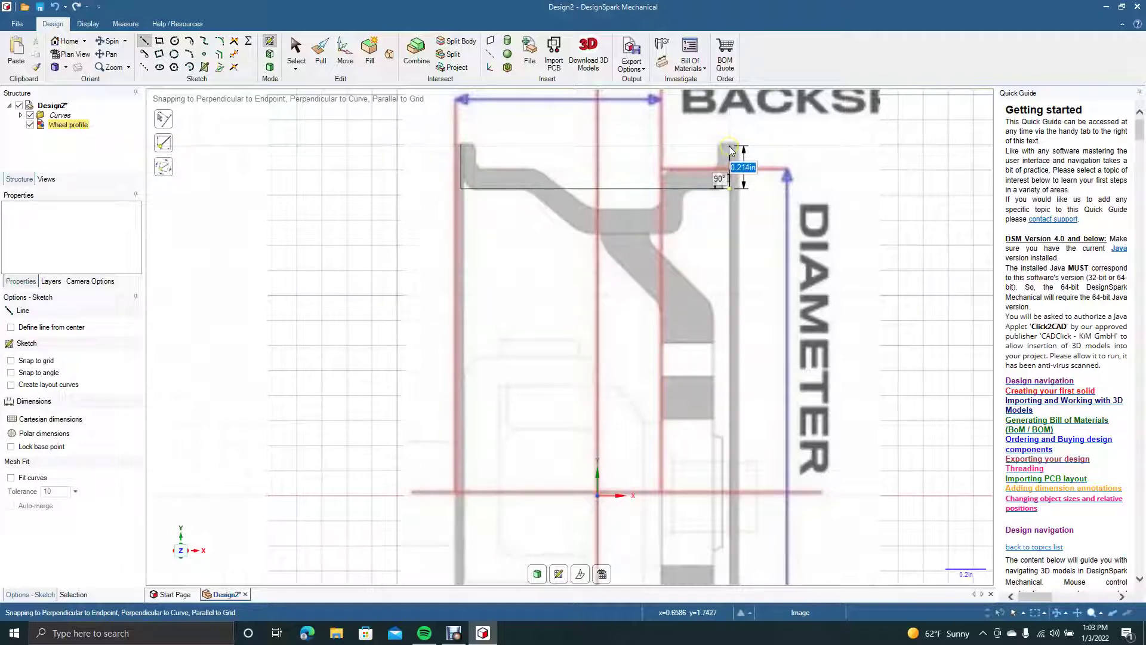
{"action": "left_click", "coordinate": [458, 146]}
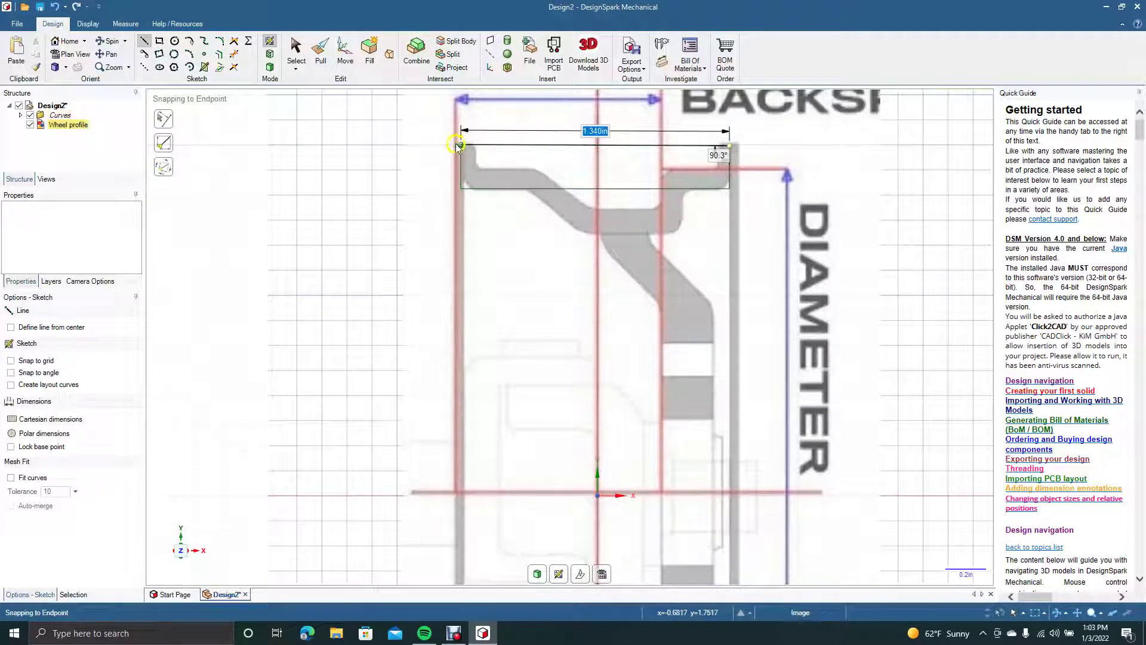
{"action": "left_click", "coordinate": [434, 155]}
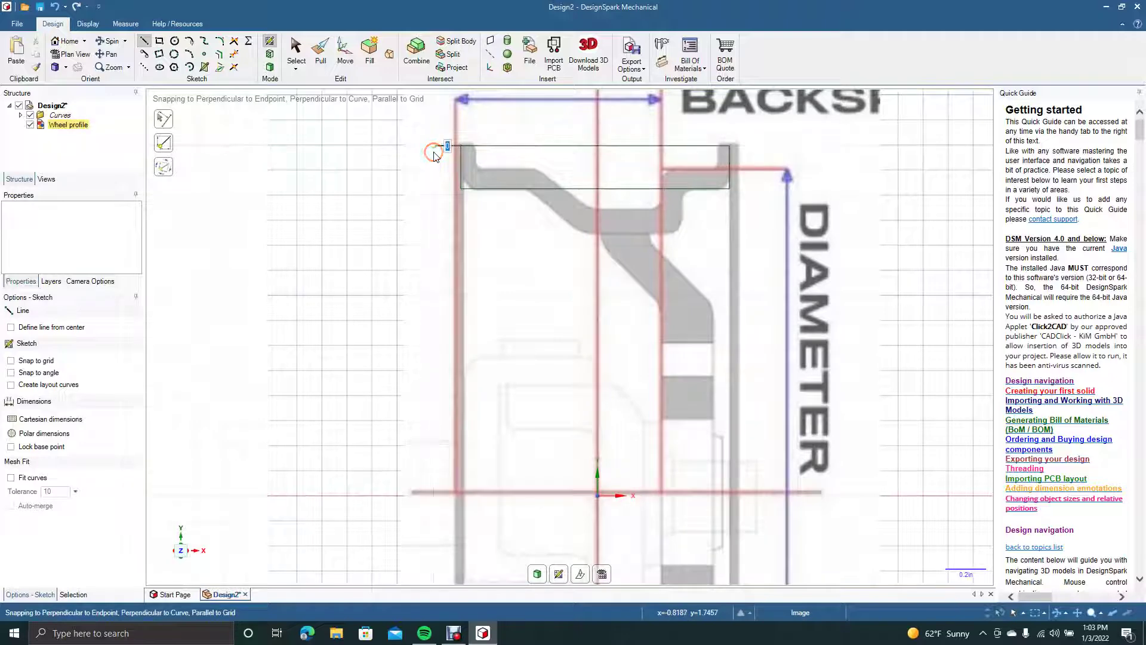
{"action": "left_click", "coordinate": [296, 55]}
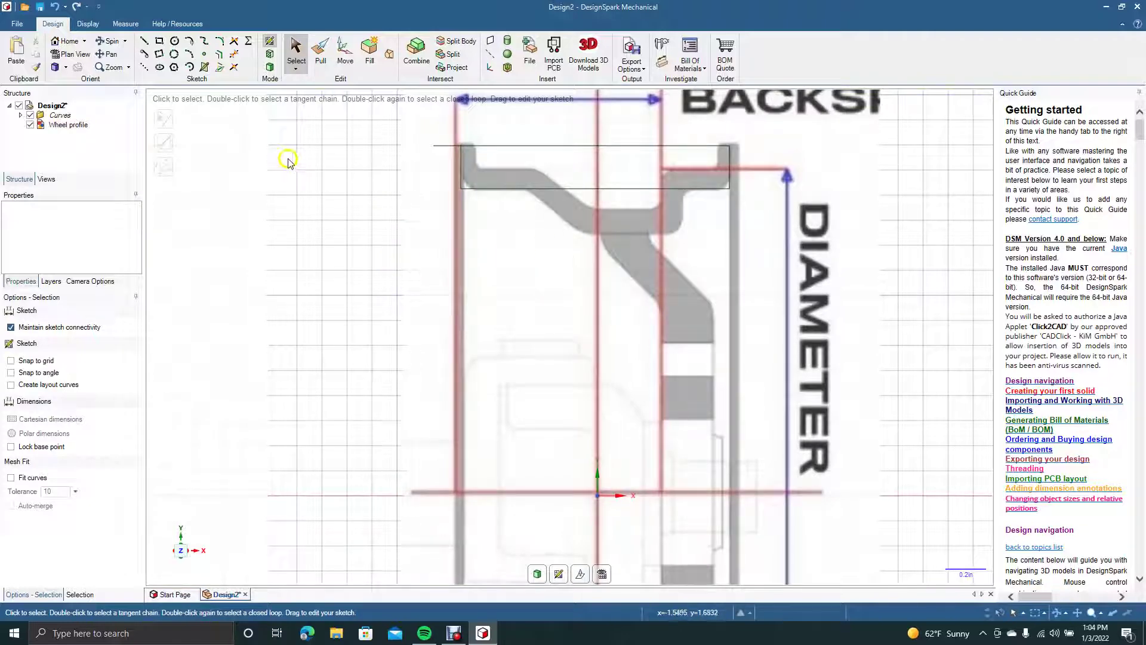
Offset the rectangle's top line about 0.11 in downward onto the upper surface of the rim.
{"action": "left_click", "coordinate": [219, 54]}
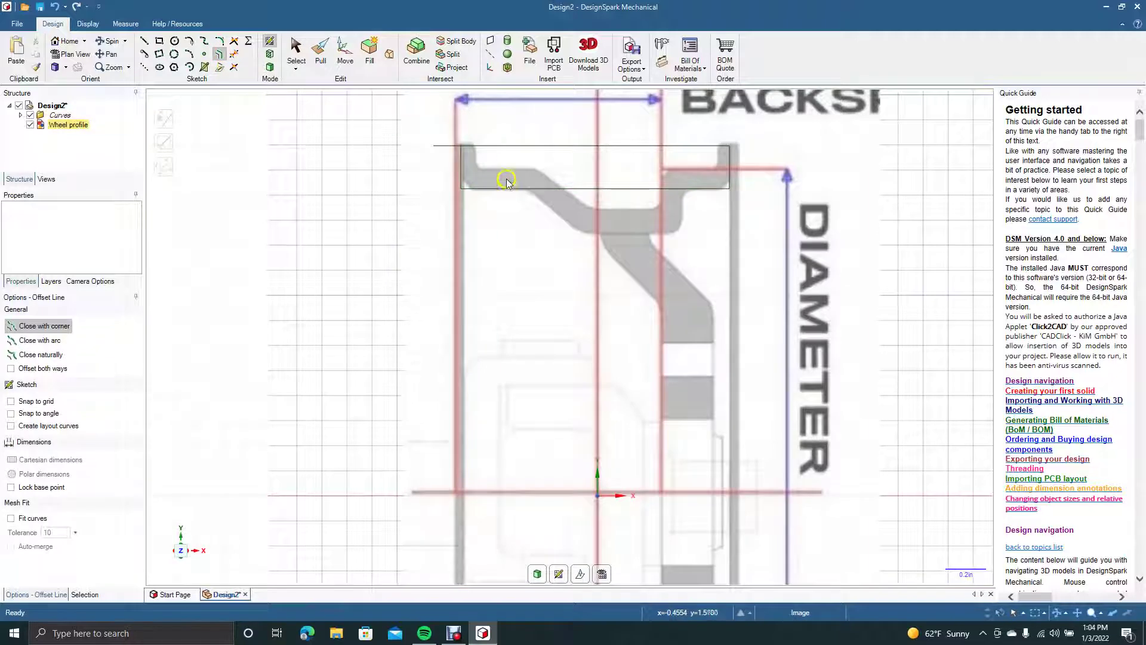
{"action": "left_click", "coordinate": [509, 149]}
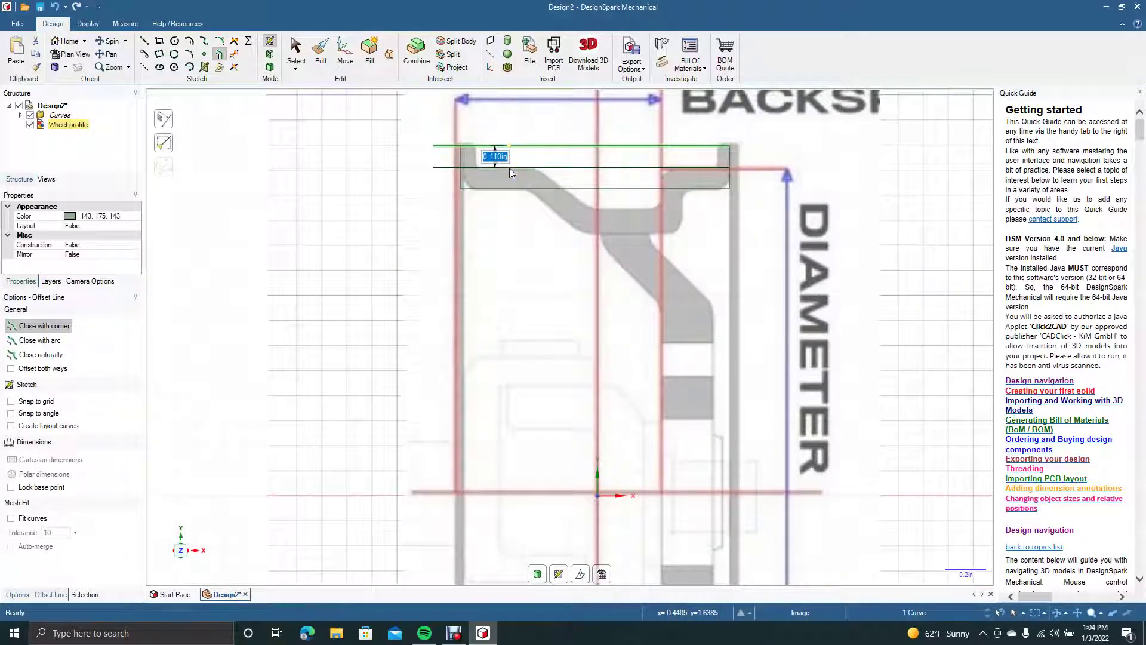
{"action": "left_click", "coordinate": [510, 168]}
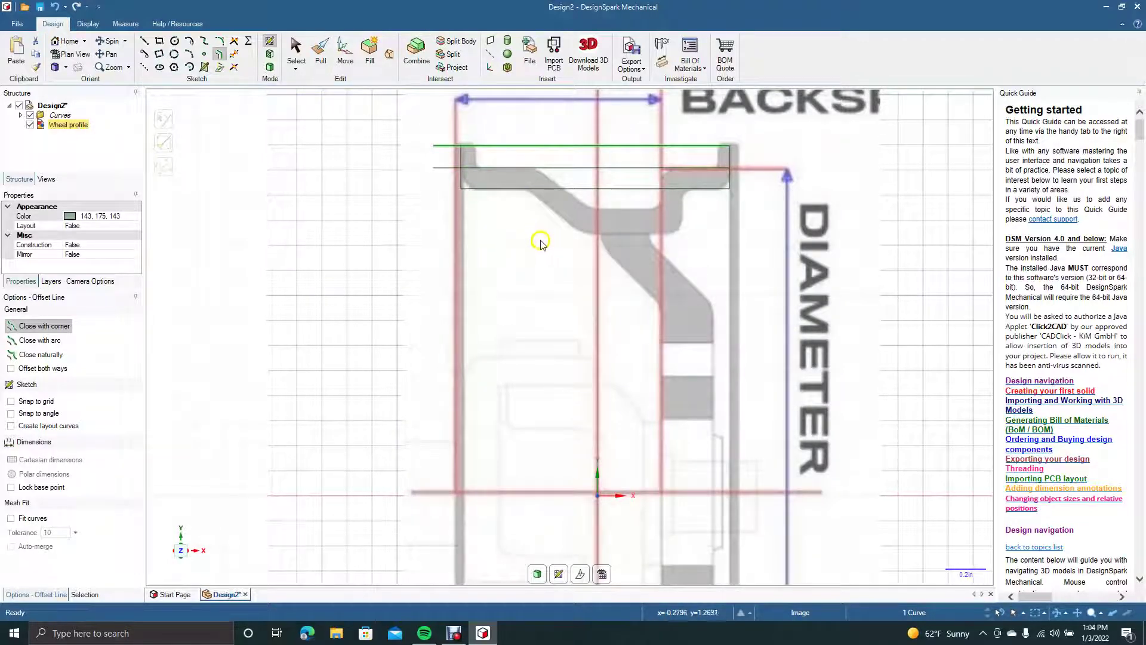
Sketch a diagonal line from the rectangle's bottom line down along the rim's sloped underside to the vertical centre line.
{"action": "left_click", "coordinate": [145, 42]}
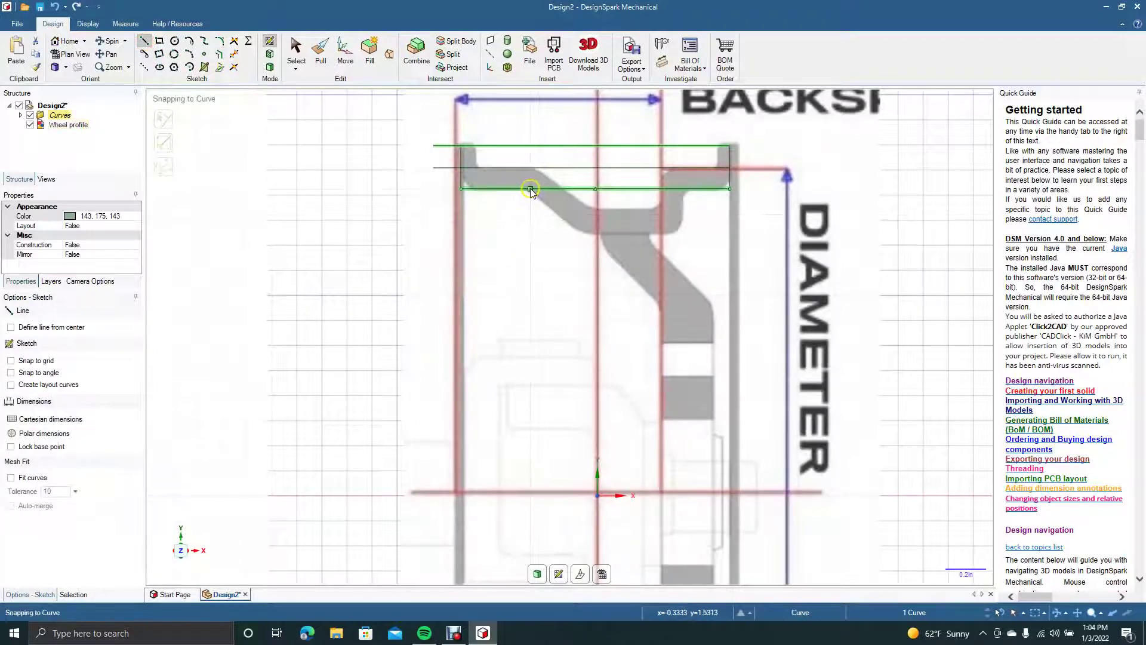
{"action": "left_click", "coordinate": [529, 189]}
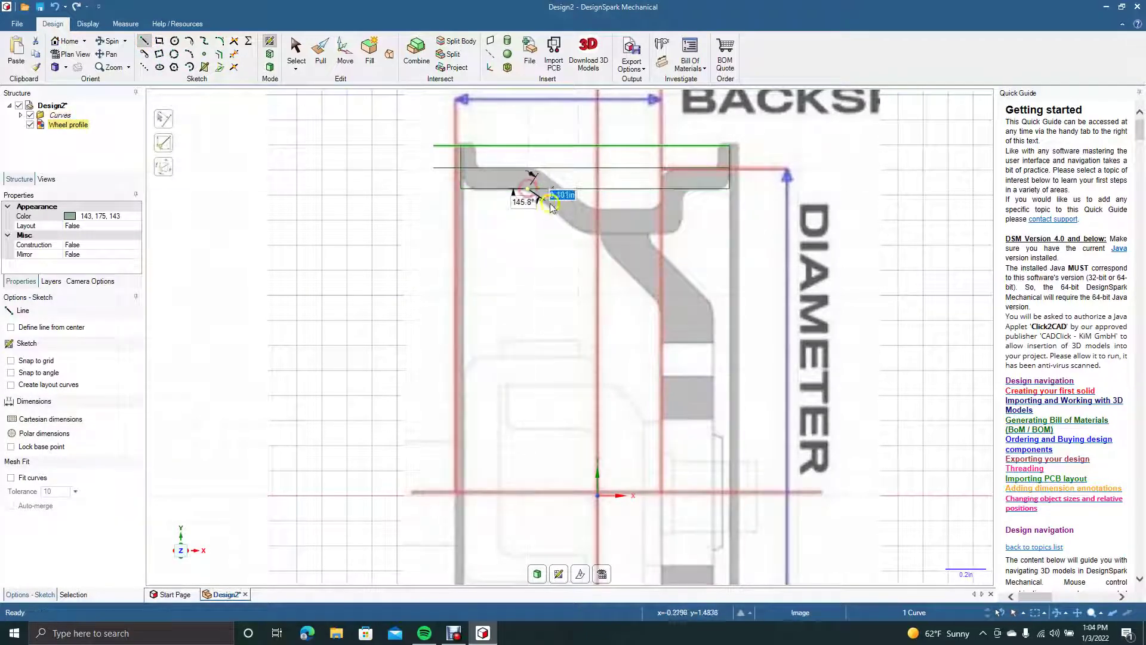
{"action": "left_click", "coordinate": [597, 248]}
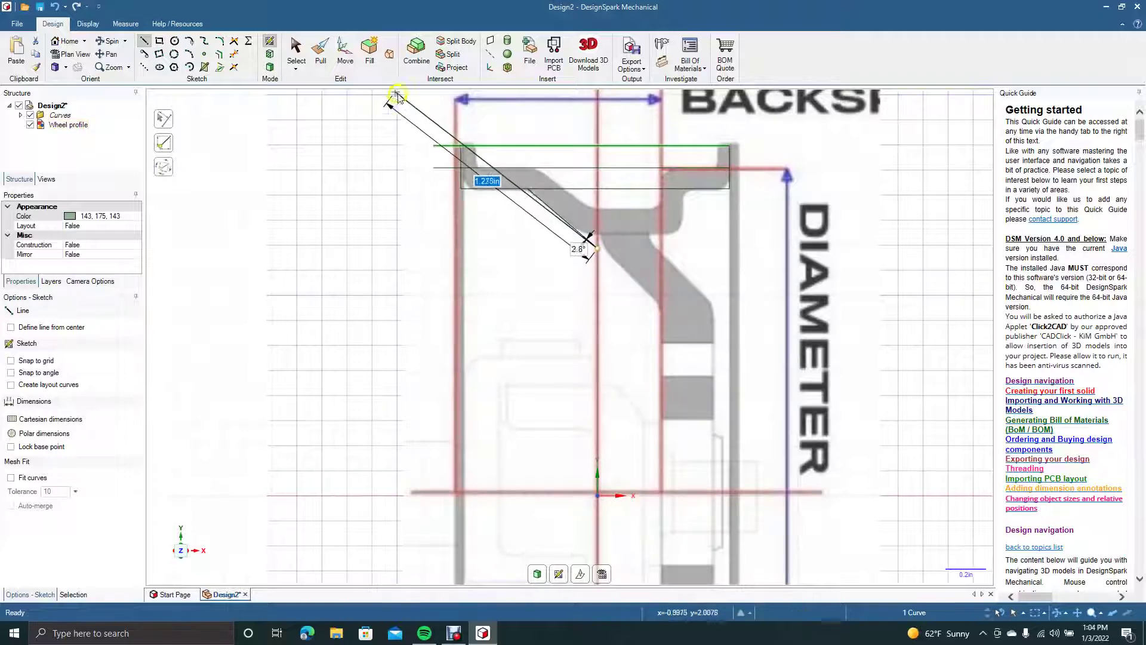
{"action": "left_click", "coordinate": [296, 52]}
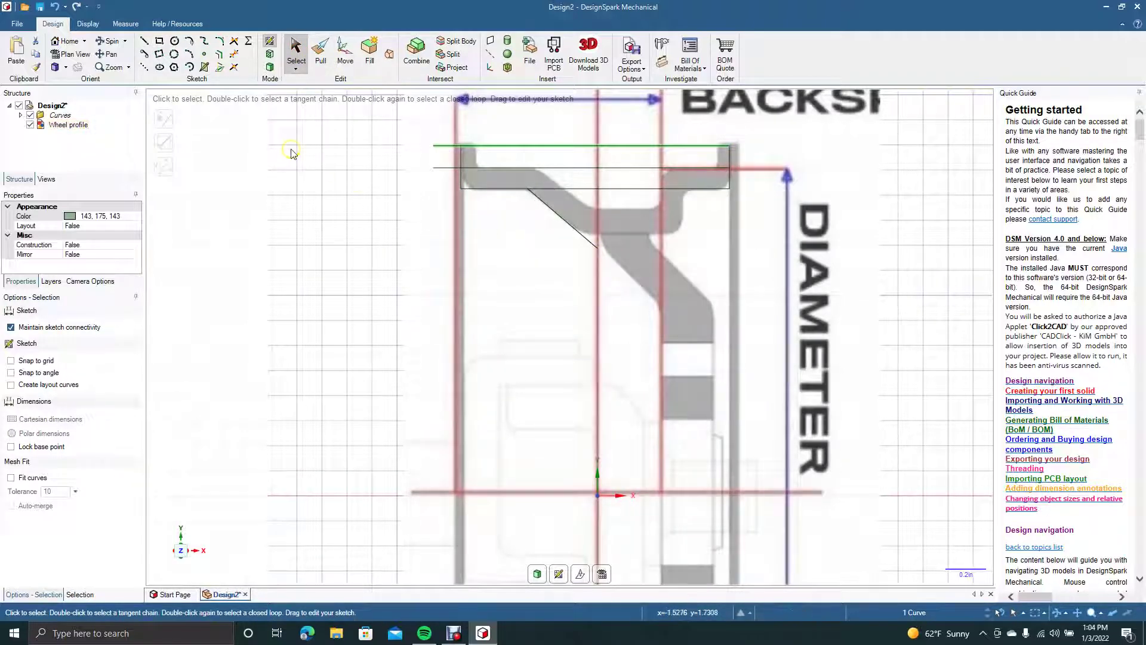
Offset the diagonal line about 0.118 in toward the rim's upper surface and trim the upper horizontal line to meet it in a corner.
{"action": "left_click", "coordinate": [218, 54]}
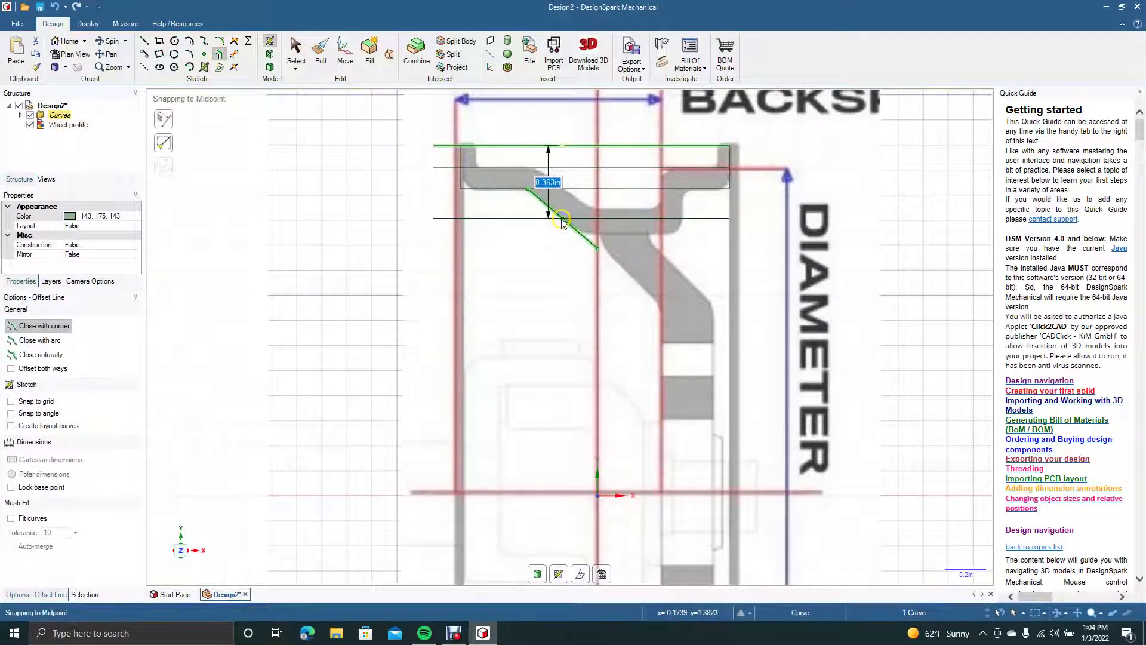
{"action": "left_click", "coordinate": [554, 215]}
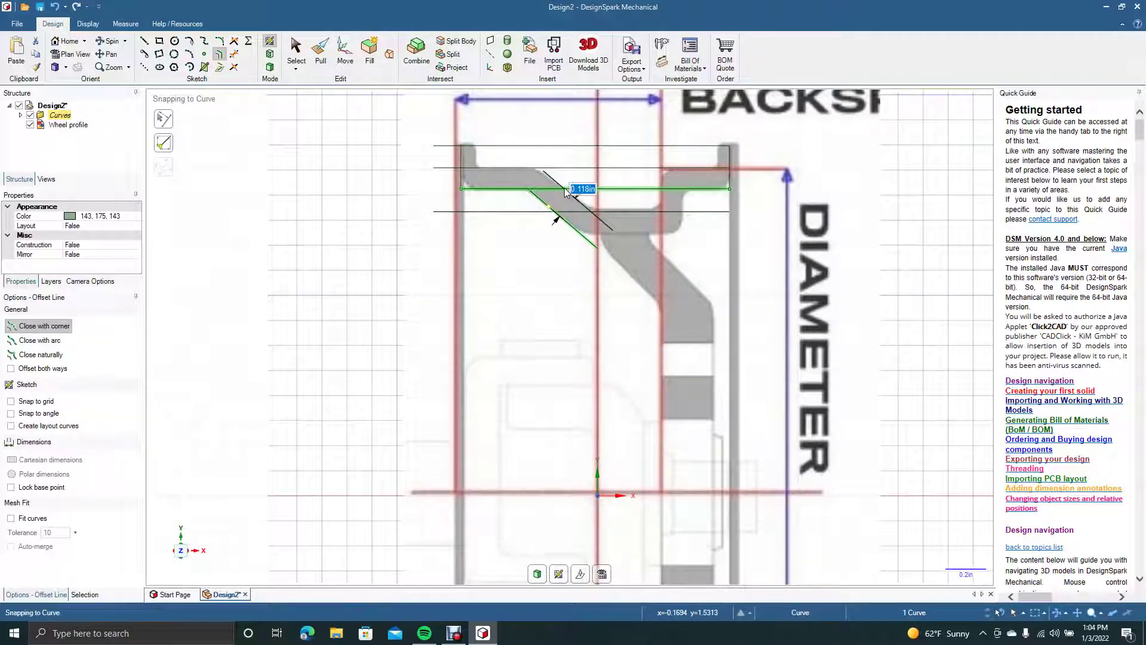
{"action": "left_click", "coordinate": [521, 213]}
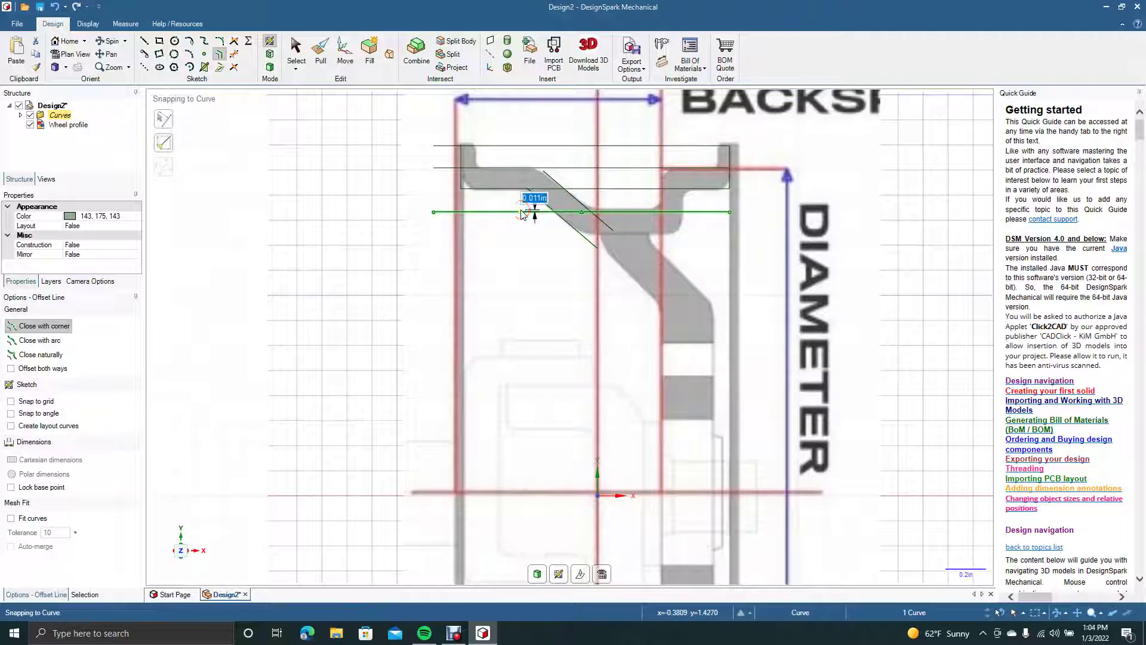
{"action": "left_click", "coordinate": [235, 41]}
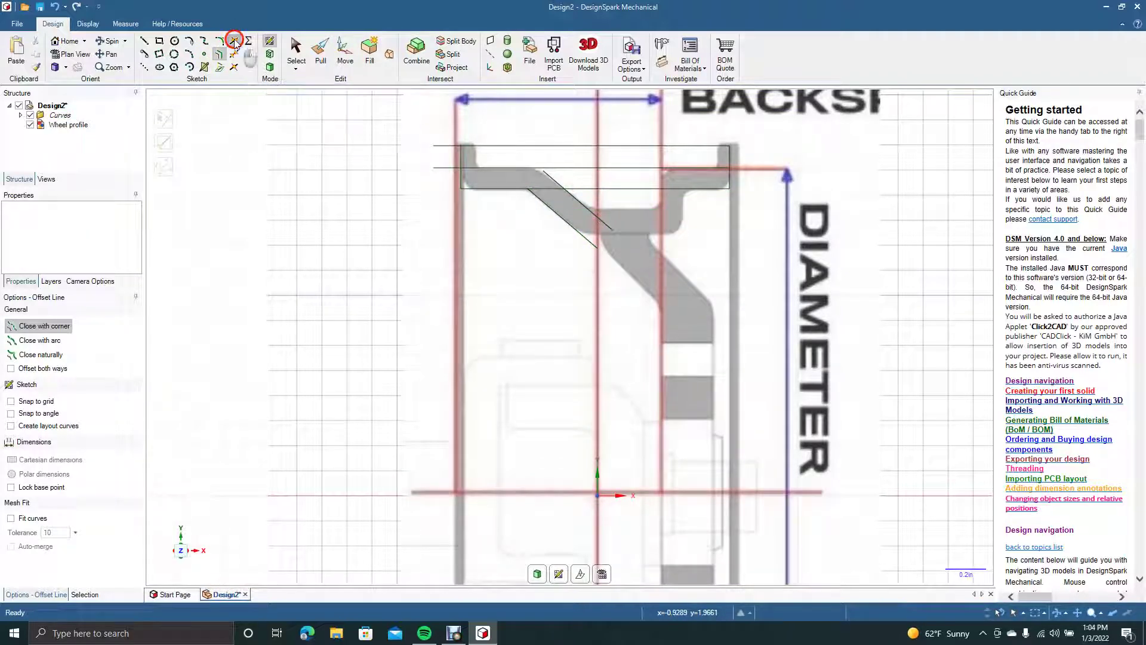
{"action": "left_click", "coordinate": [539, 172]}
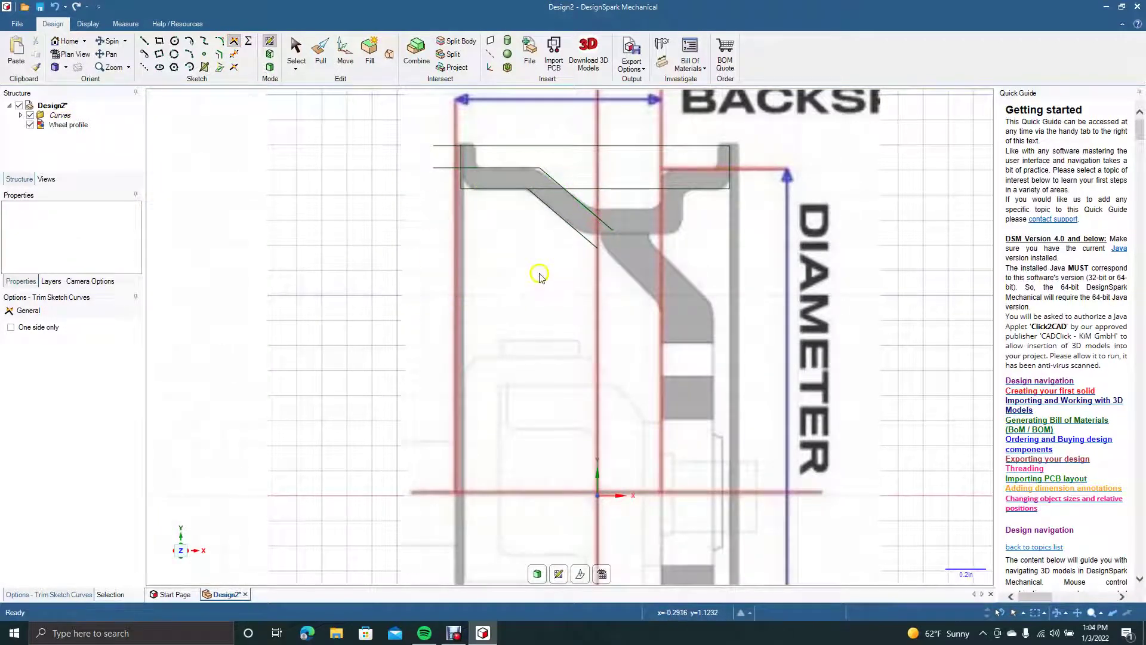
Offset the rectangle's bottom line downward twice, about 0.11 in each time, onto the upper and lower surfaces of the rim's drop centre.
{"action": "left_click", "coordinate": [221, 54]}
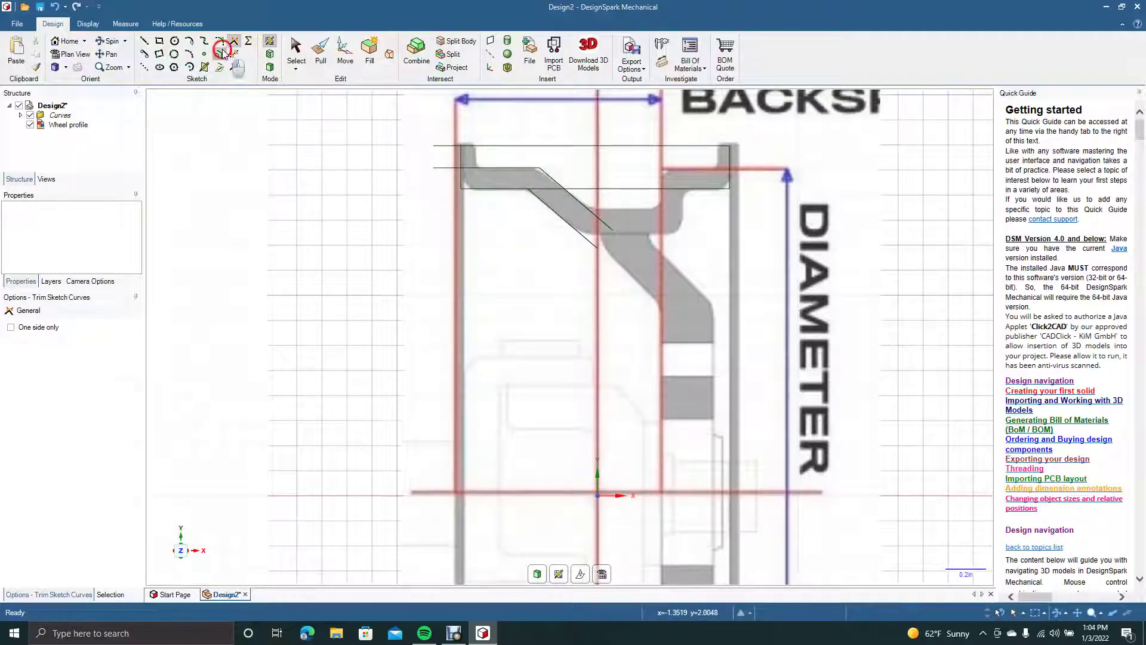
{"action": "left_click", "coordinate": [624, 190]}
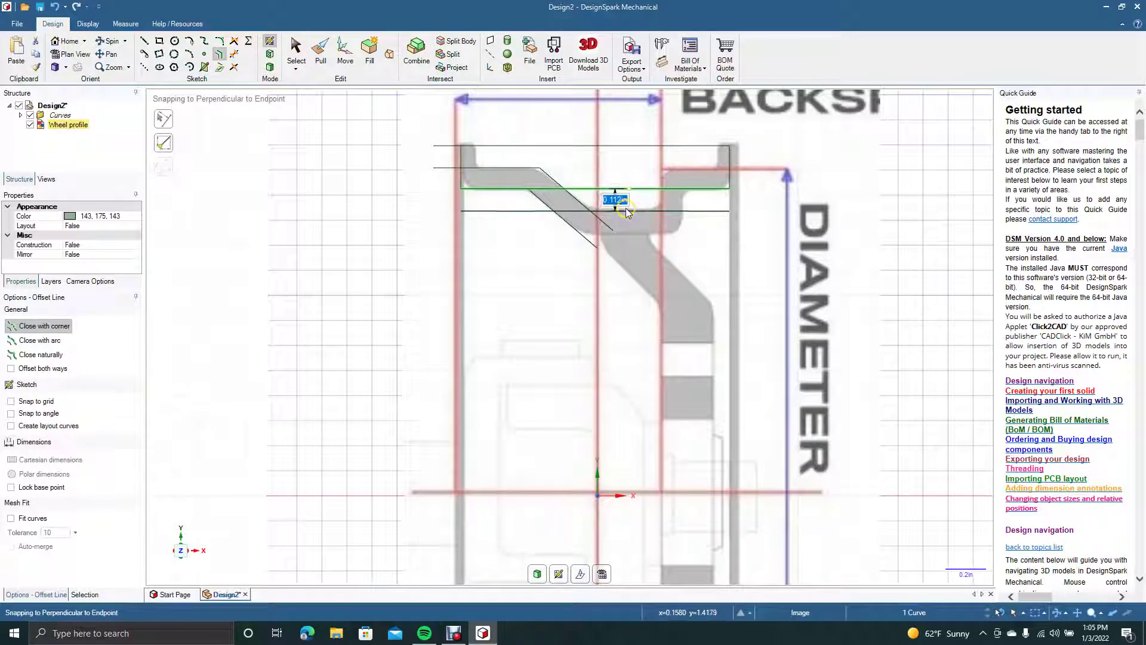
{"action": "left_click", "coordinate": [626, 209]}
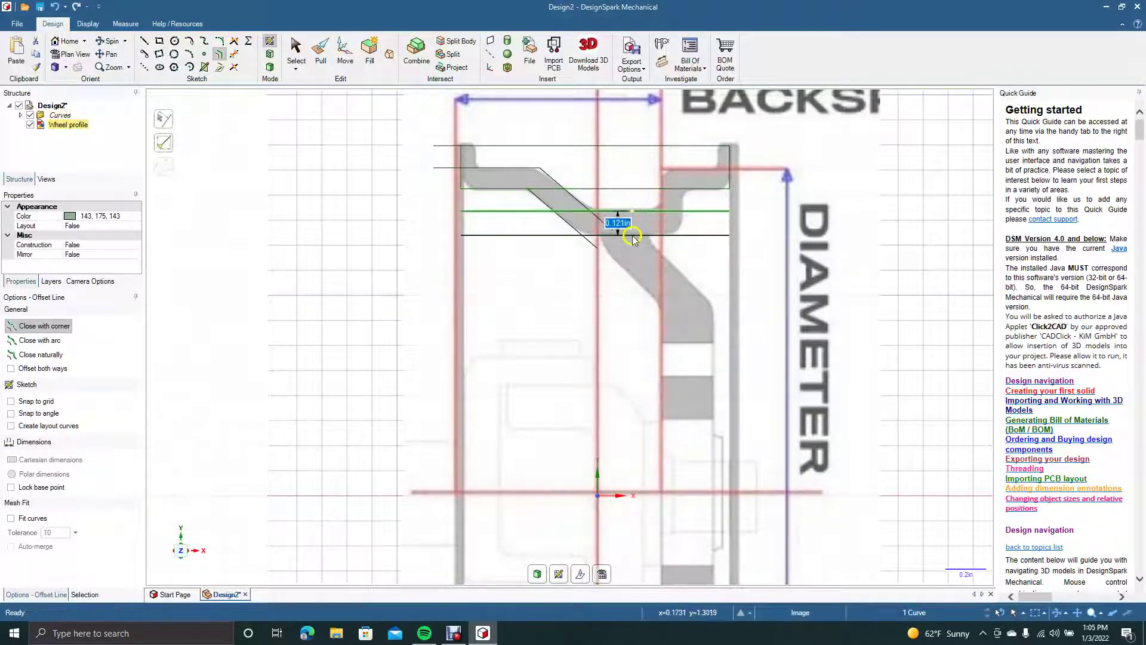
{"action": "left_click", "coordinate": [634, 239]}
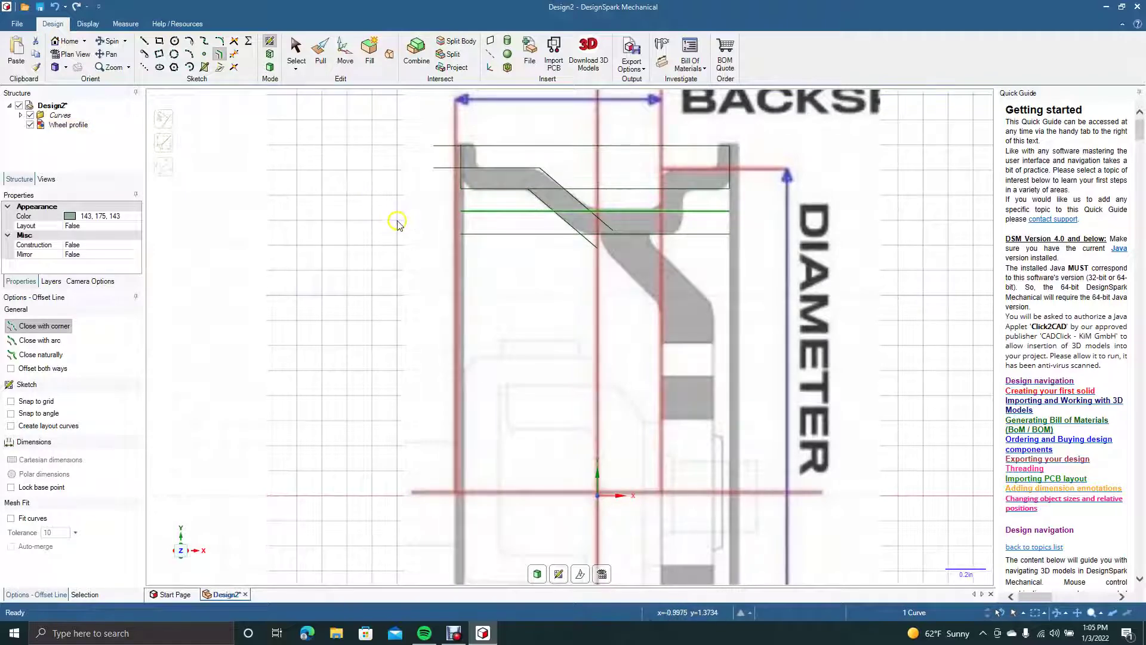
Trim the horizontal lines between and beyond the two diagonals and cut off the diagonals' overhanging lower ends along the rim's sloped section.
{"action": "left_click", "coordinate": [235, 54]}
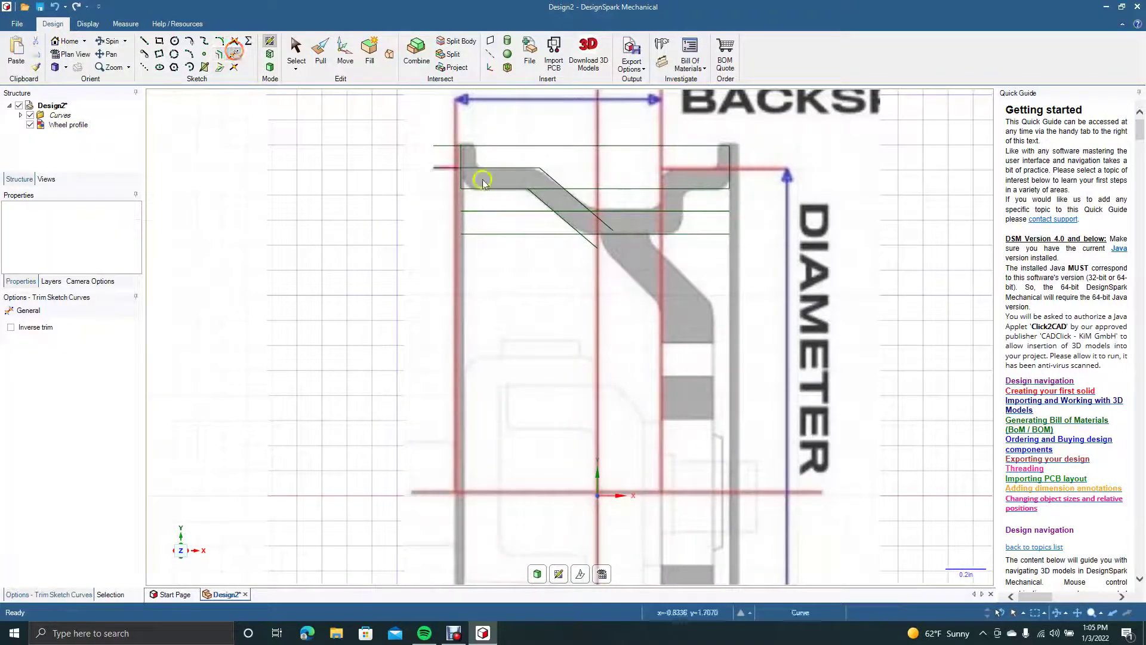
{"action": "left_click", "coordinate": [553, 190]}
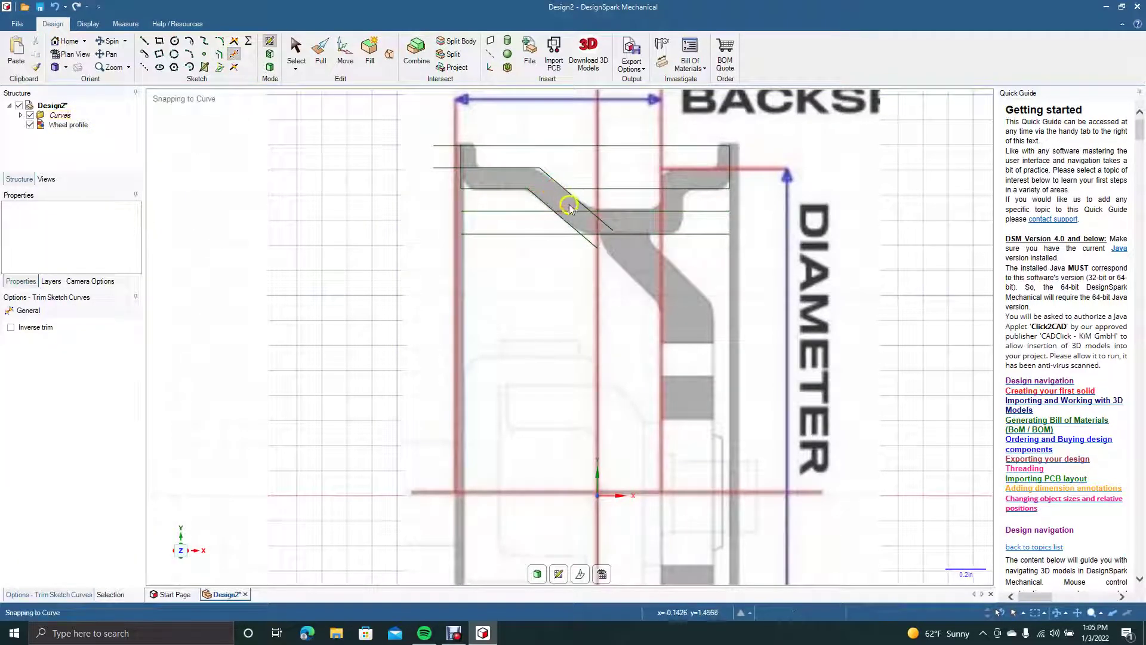
{"action": "left_click", "coordinate": [537, 213]}
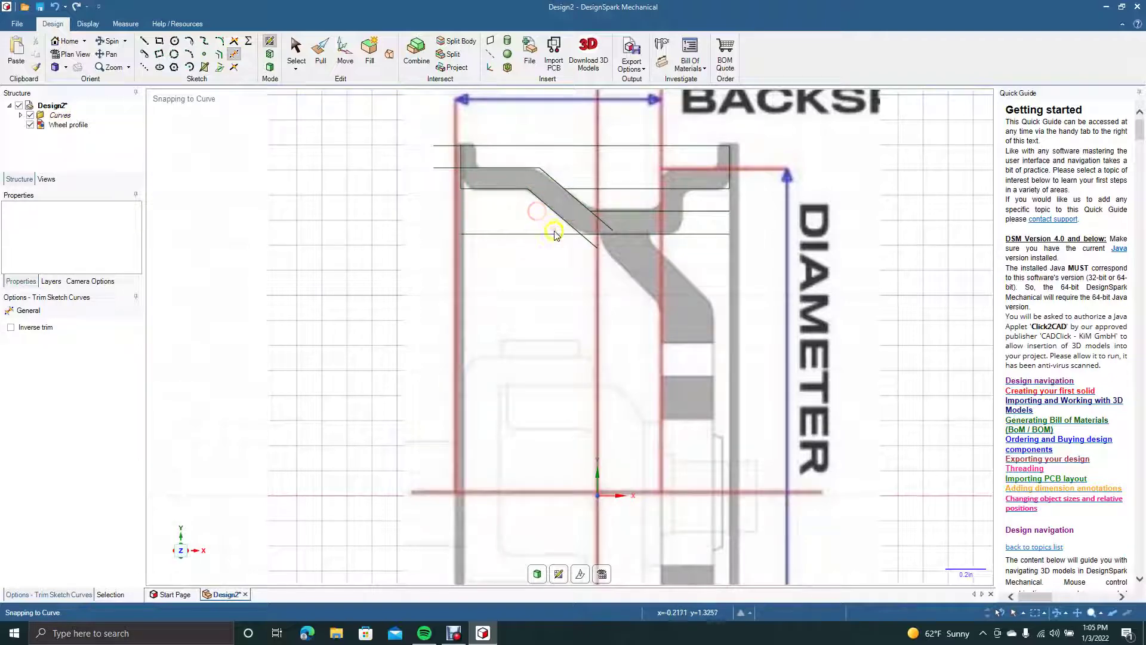
{"action": "left_click", "coordinate": [553, 234]}
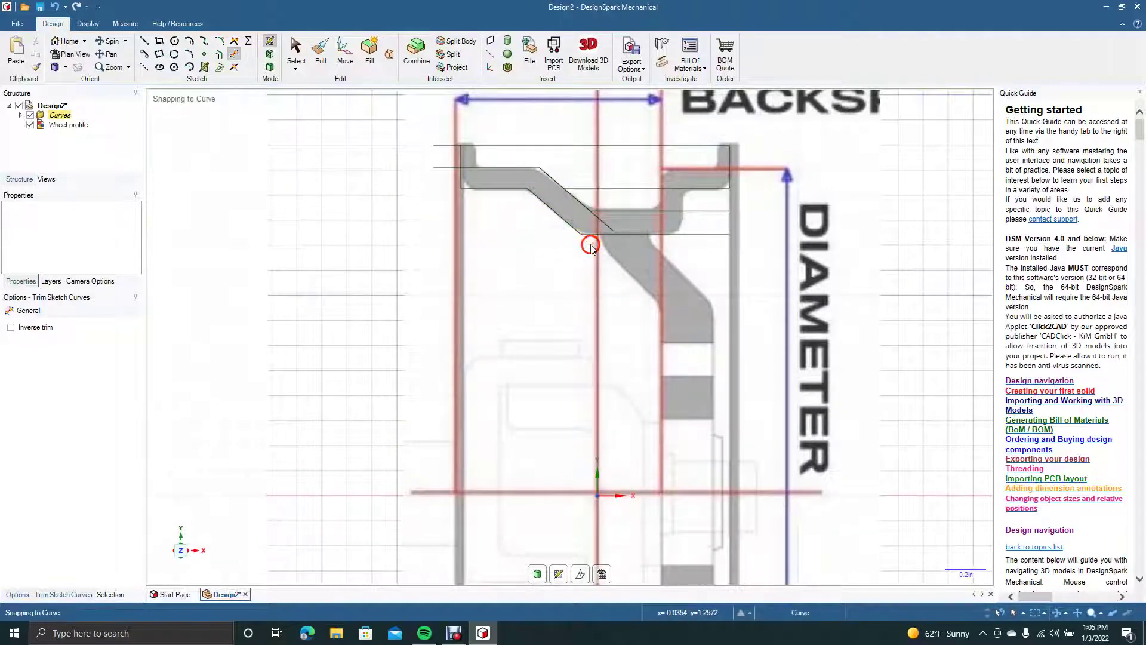
{"action": "left_click", "coordinate": [603, 222]}
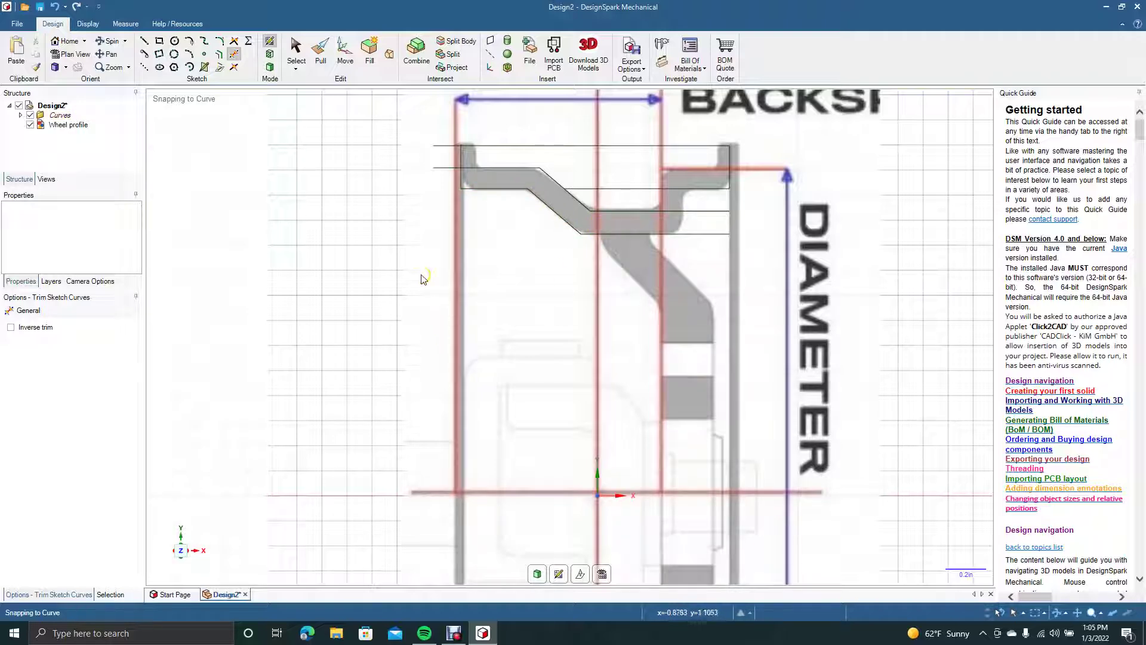
Sketch a vertical line along the left flange's inner edge, from the rectangle's top line to just below the rim's upper surface.
{"action": "left_click", "coordinate": [144, 41]}
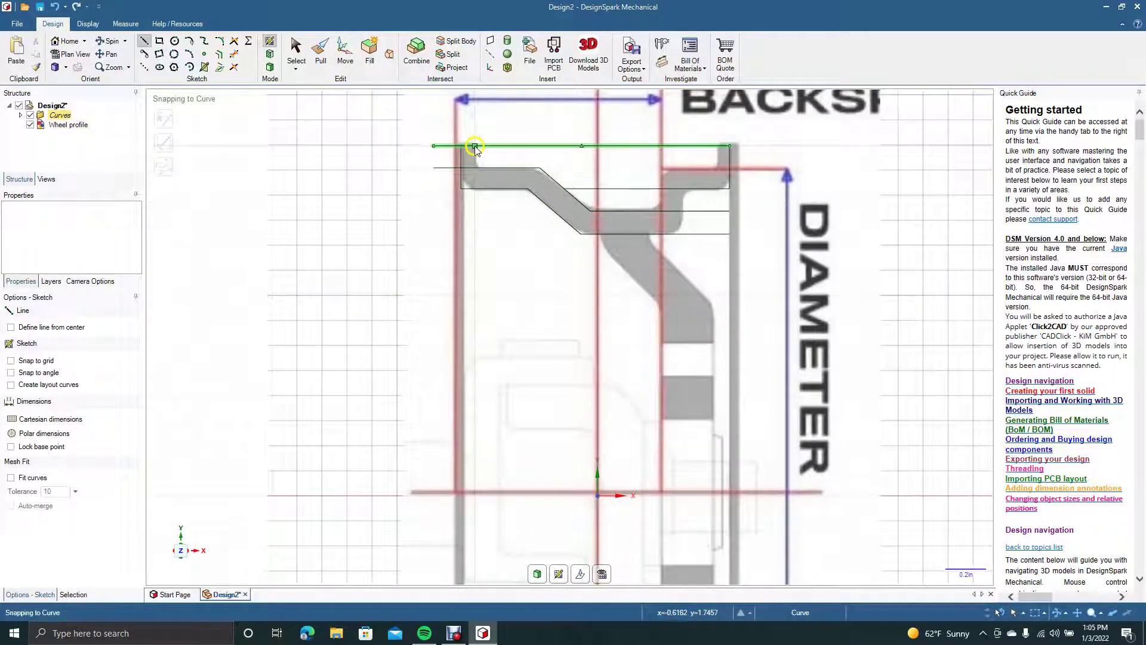
{"action": "left_click", "coordinate": [475, 146]}
{"action": "left_click", "coordinate": [479, 179]}
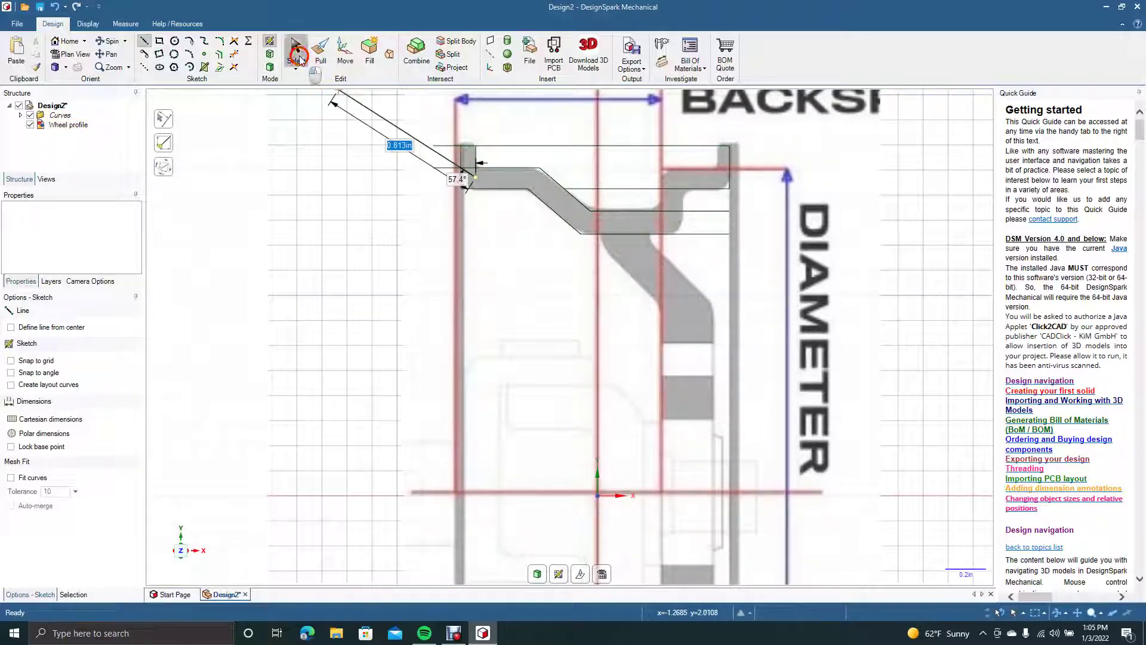
{"action": "left_click", "coordinate": [298, 58]}
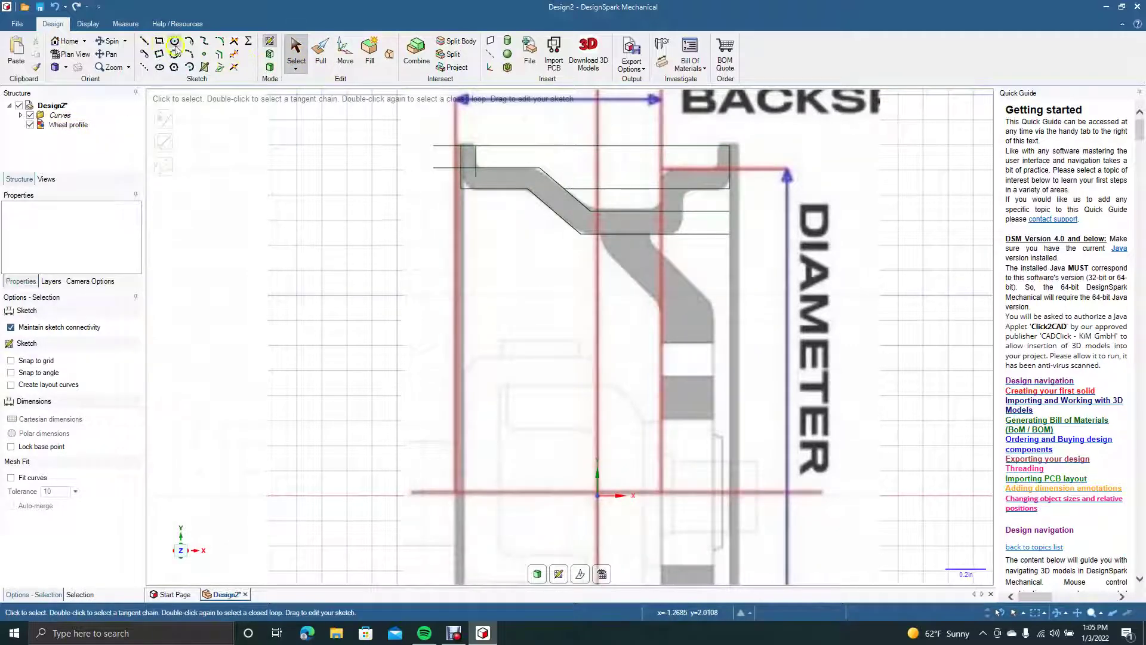
Offset the left flange's inner vertical line about 1.206 in to the right onto the right flange's inner edge.
{"action": "left_click", "coordinate": [222, 55]}
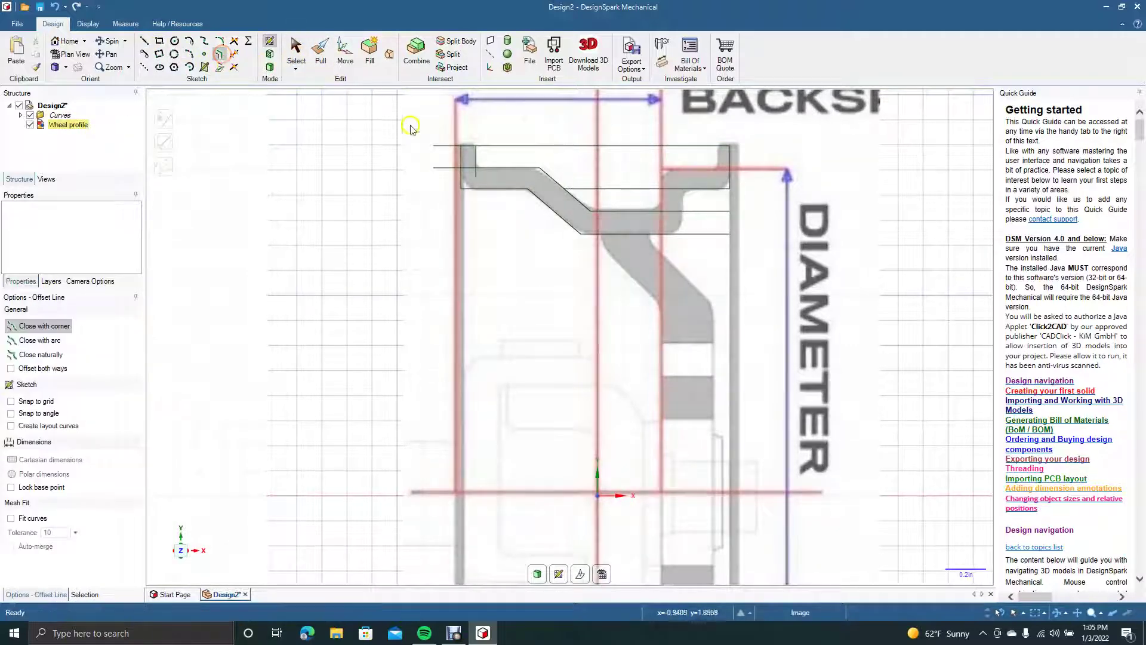
{"action": "left_click", "coordinate": [475, 155]}
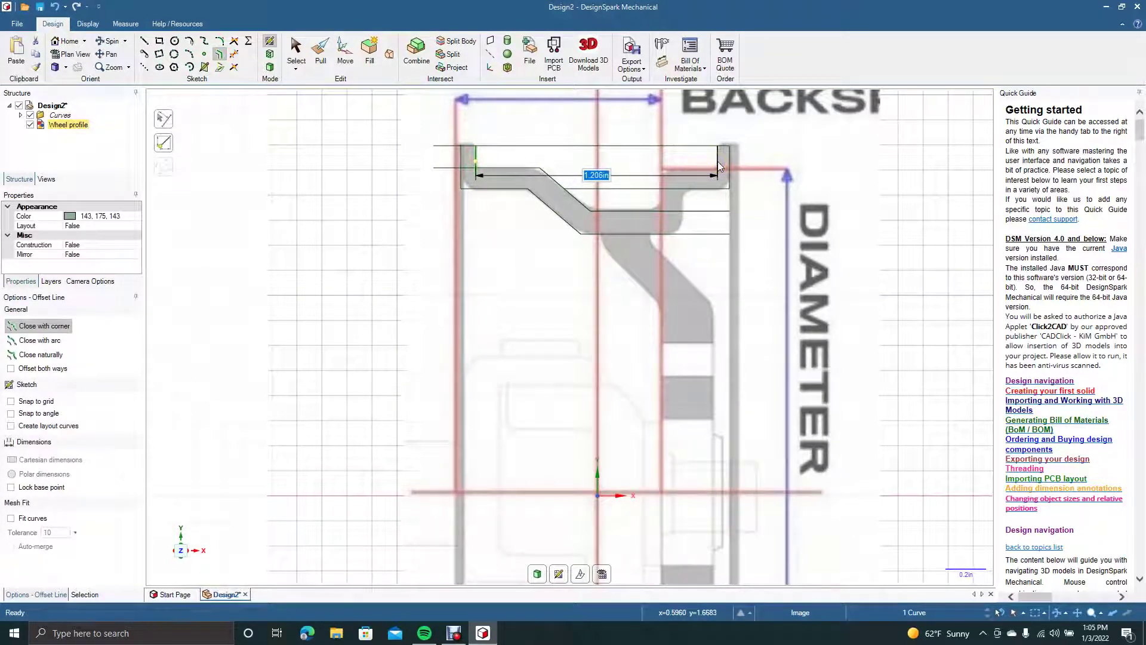
{"action": "left_click", "coordinate": [717, 161]}
{"action": "left_click", "coordinate": [499, 222]}
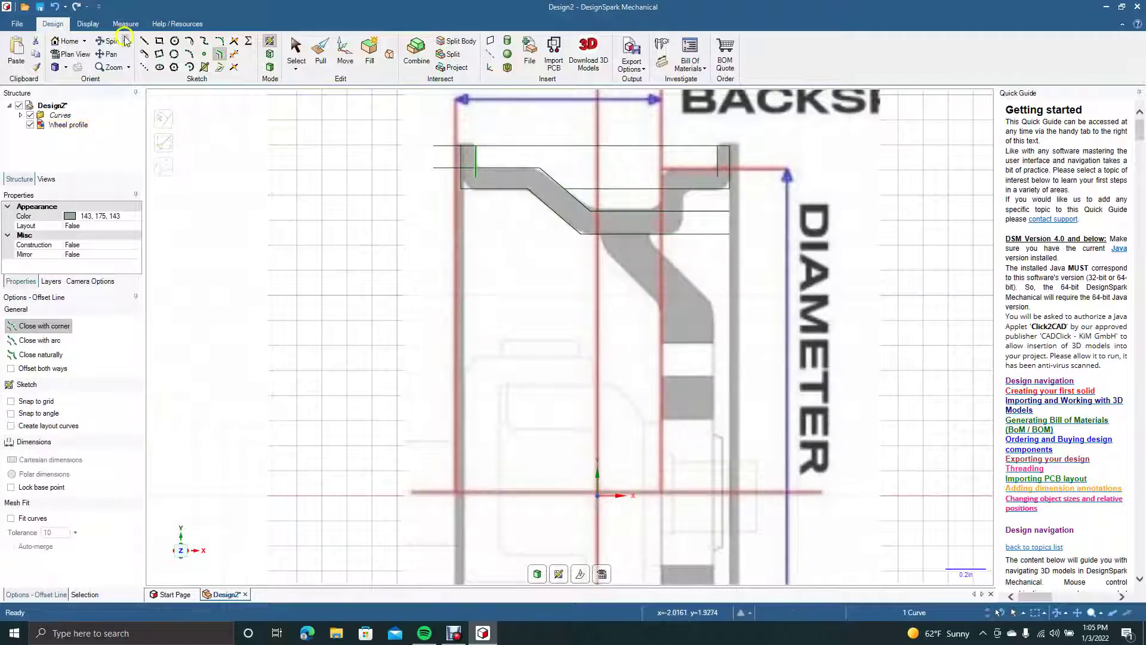
Sketch a vertical line about 0.21 in up from the drop centre's upper surface and a horizontal line across into the right flange.
{"action": "left_click", "coordinate": [144, 40]}
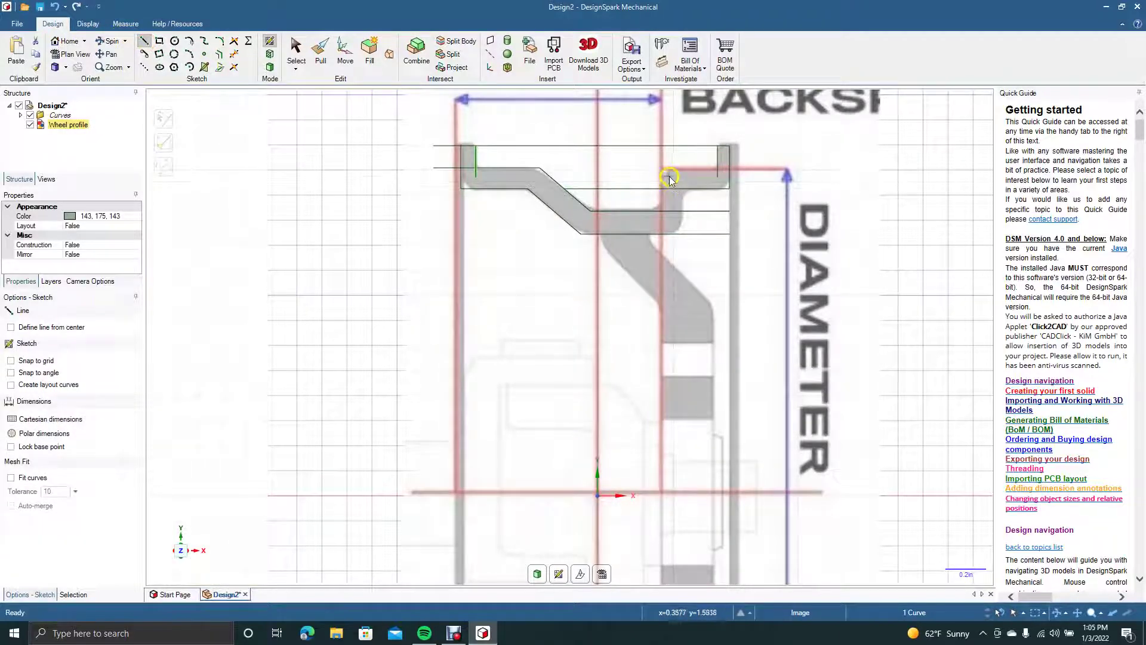
{"action": "left_click", "coordinate": [661, 211]}
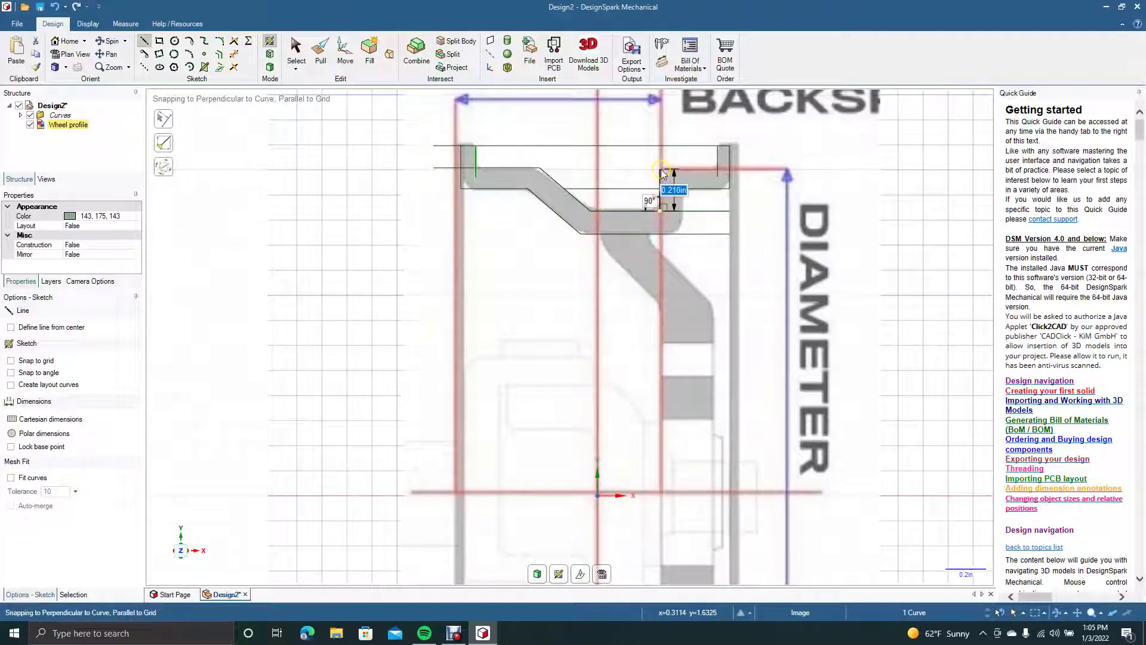
{"action": "left_click", "coordinate": [661, 170]}
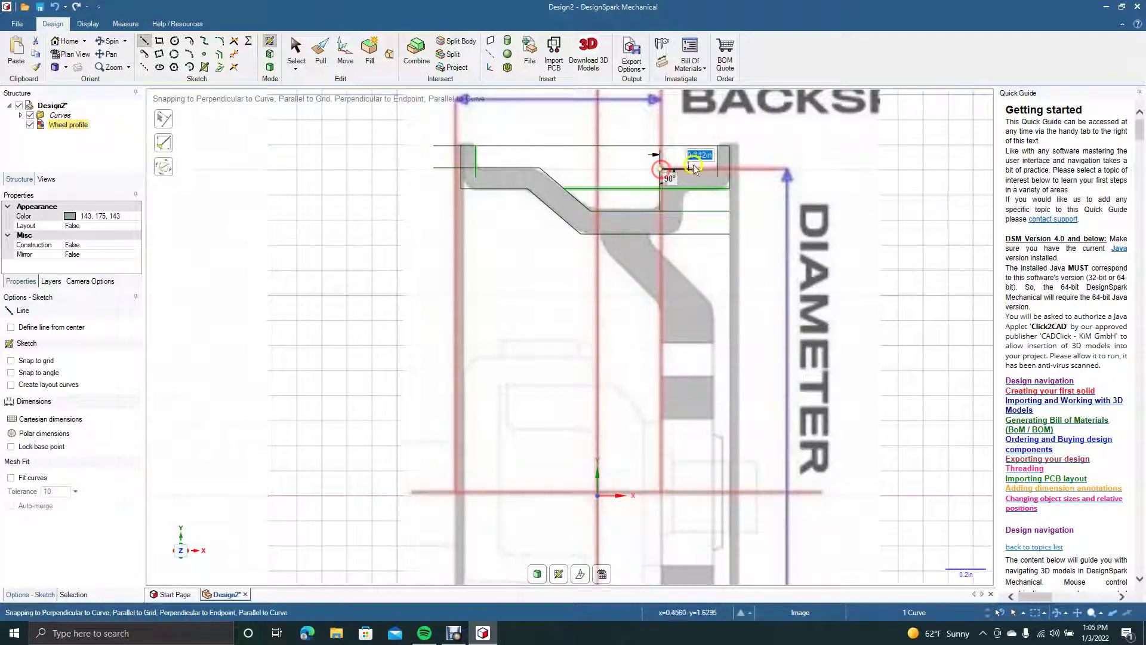
{"action": "left_click", "coordinate": [724, 171]}
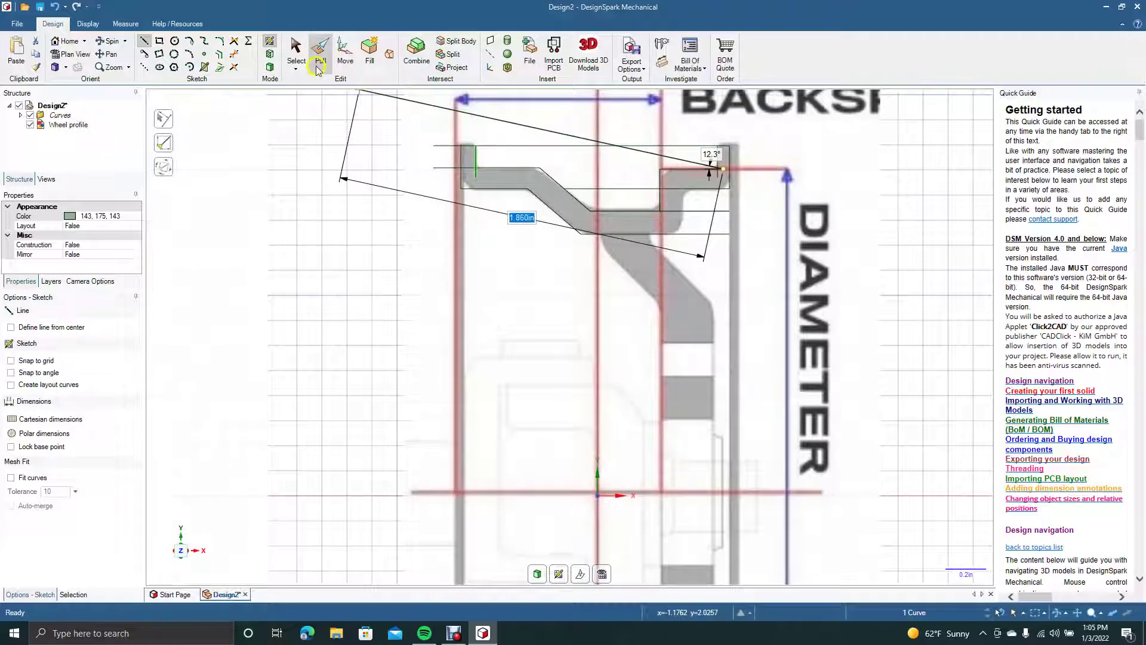
{"action": "left_click", "coordinate": [297, 55]}
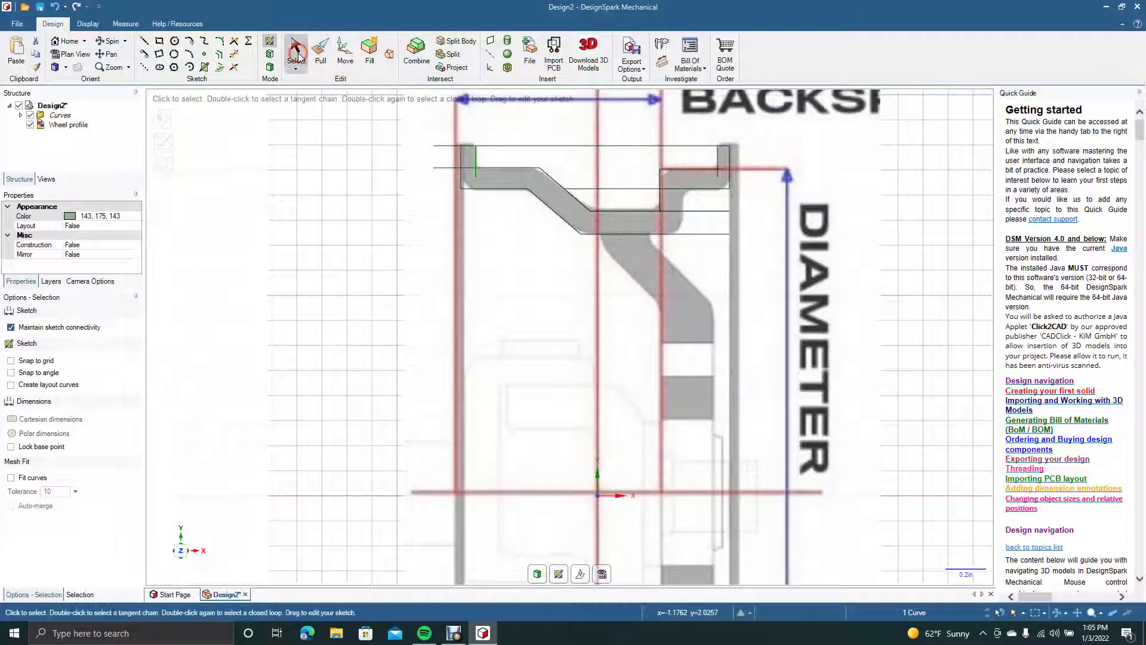
Trim the horizontal overhangs beyond the left flange and the overlapping line ends at both flanges' inner corners.
{"action": "left_click", "coordinate": [234, 55]}
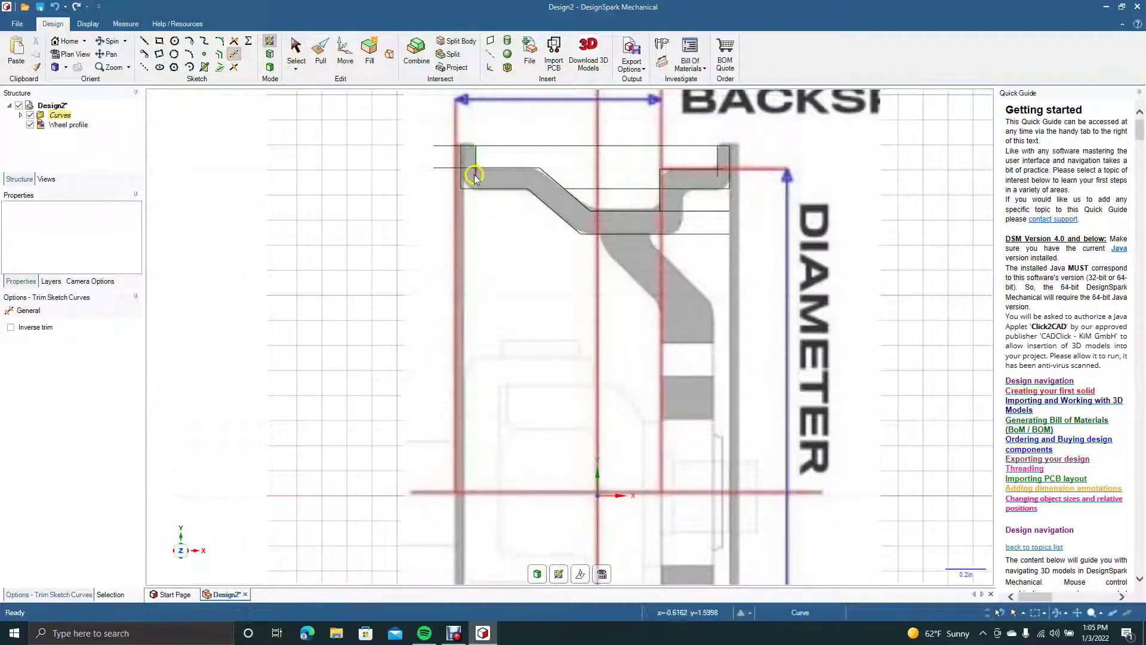
{"action": "left_click", "coordinate": [447, 167]}
{"action": "left_click", "coordinate": [445, 146]}
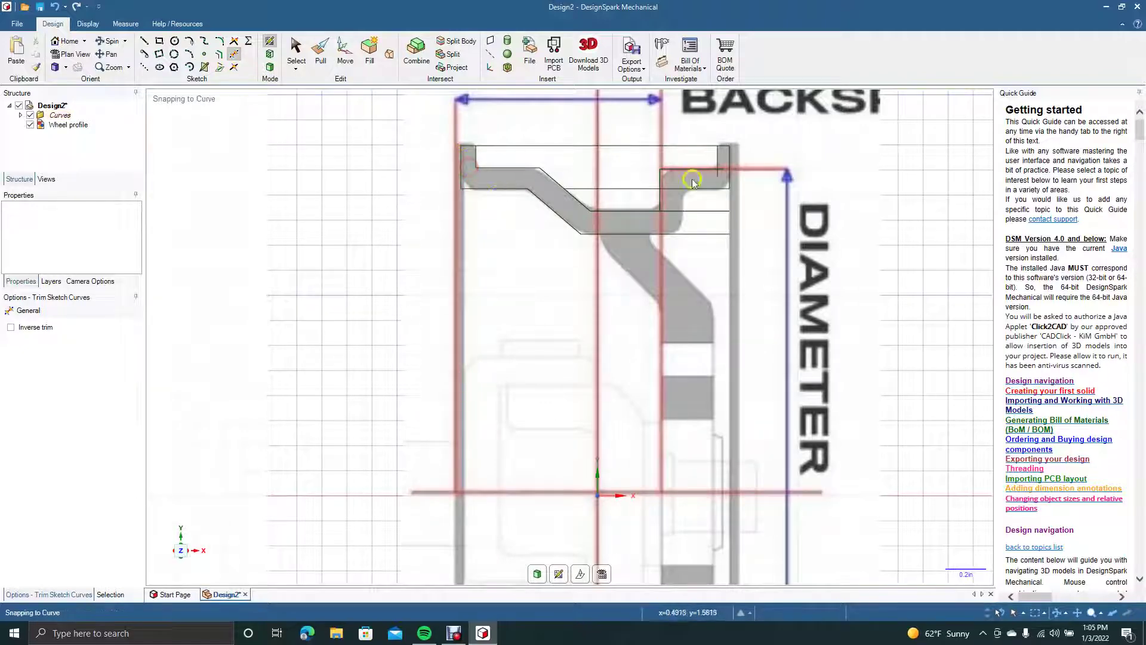
{"action": "left_click", "coordinate": [724, 171]}
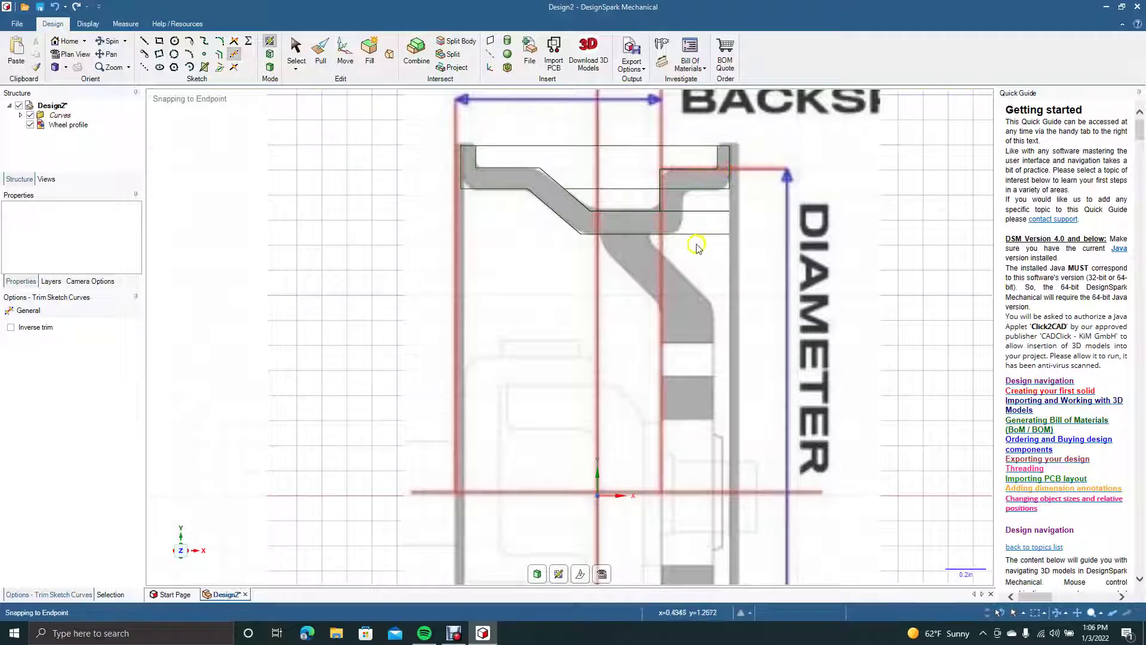
Sketch a vertical line about 0.226 in down from the right rim's underside to the drop centre's lower line.
{"action": "left_click", "coordinate": [144, 42]}
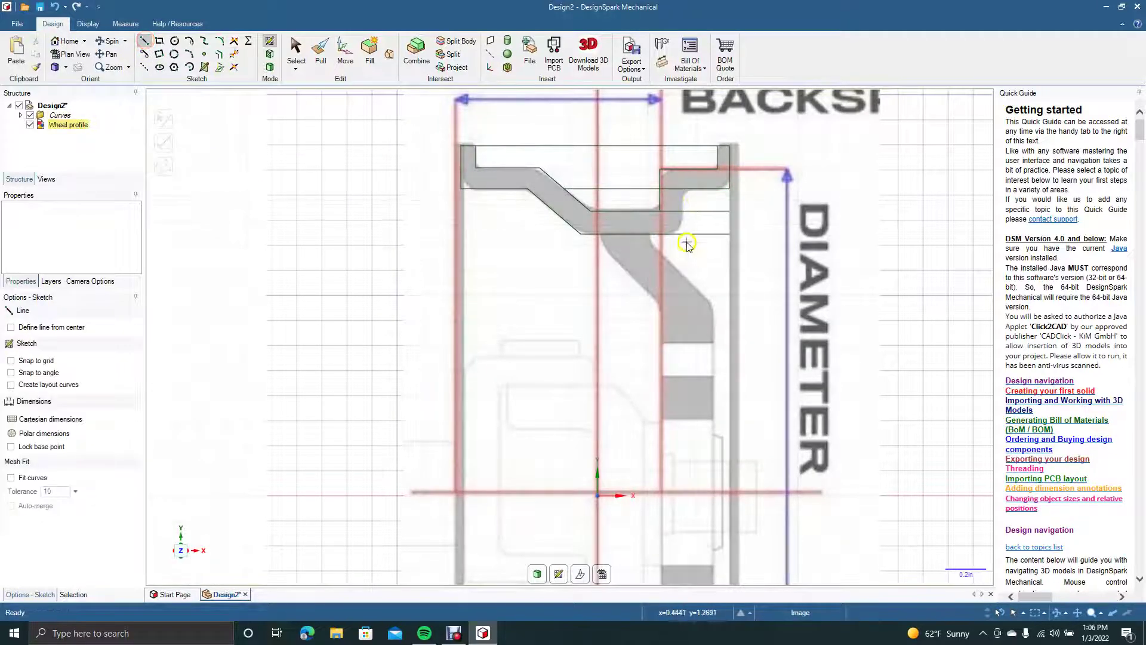
{"action": "left_click", "coordinate": [684, 190]}
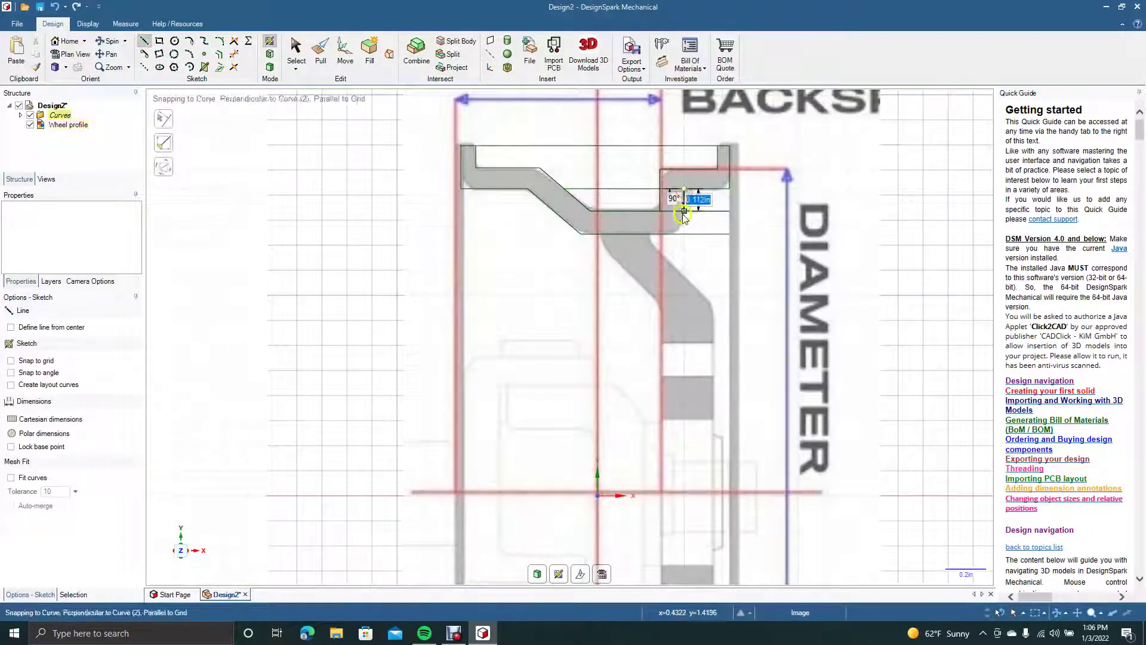
{"action": "left_click", "coordinate": [684, 234]}
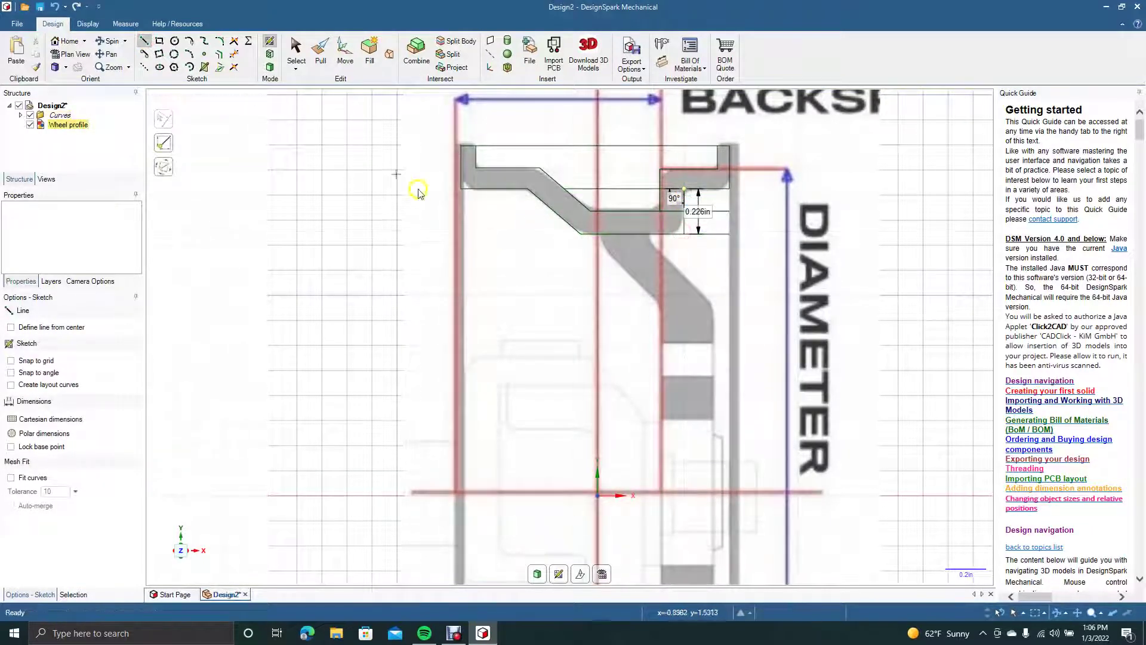
{"action": "left_click", "coordinate": [296, 50]}
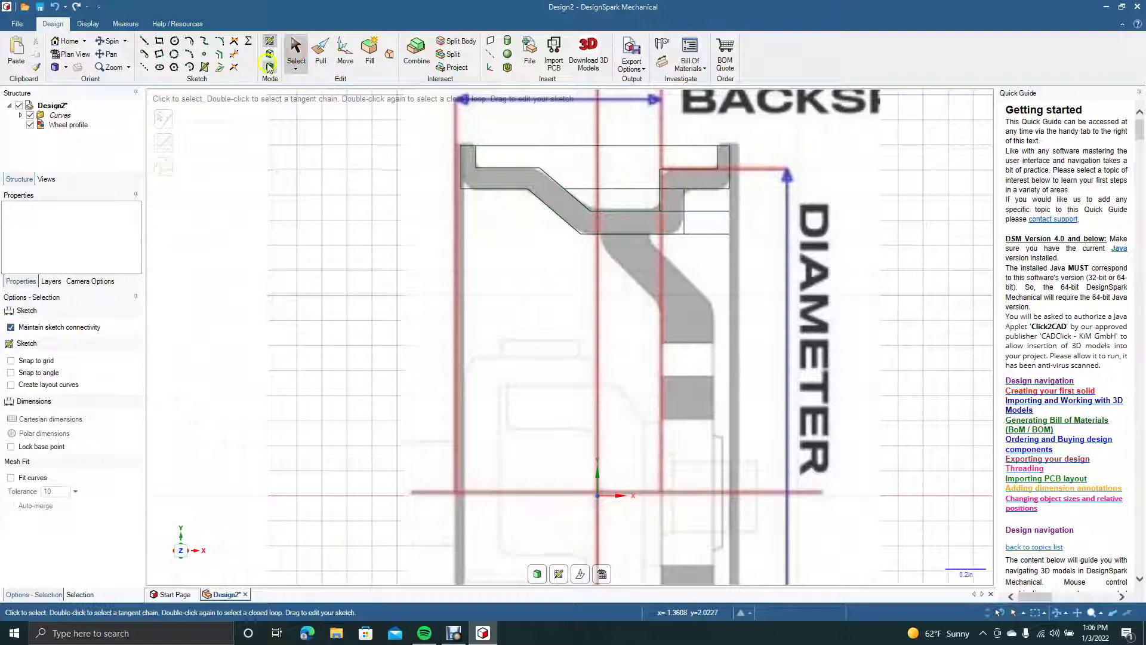
Trim the leftover horizontal segments inside and outside the rim outline, including the top line between the flanges and the lines beyond the right wall.
{"action": "left_click", "coordinate": [234, 57]}
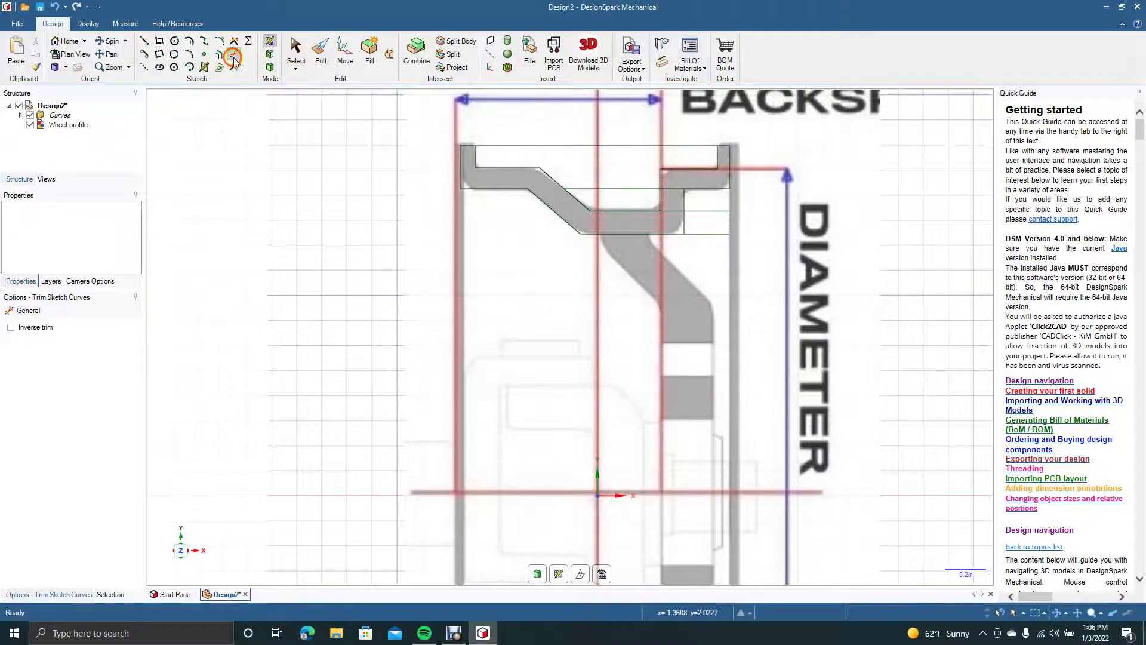
{"action": "left_click", "coordinate": [677, 211]}
{"action": "left_click", "coordinate": [625, 188]}
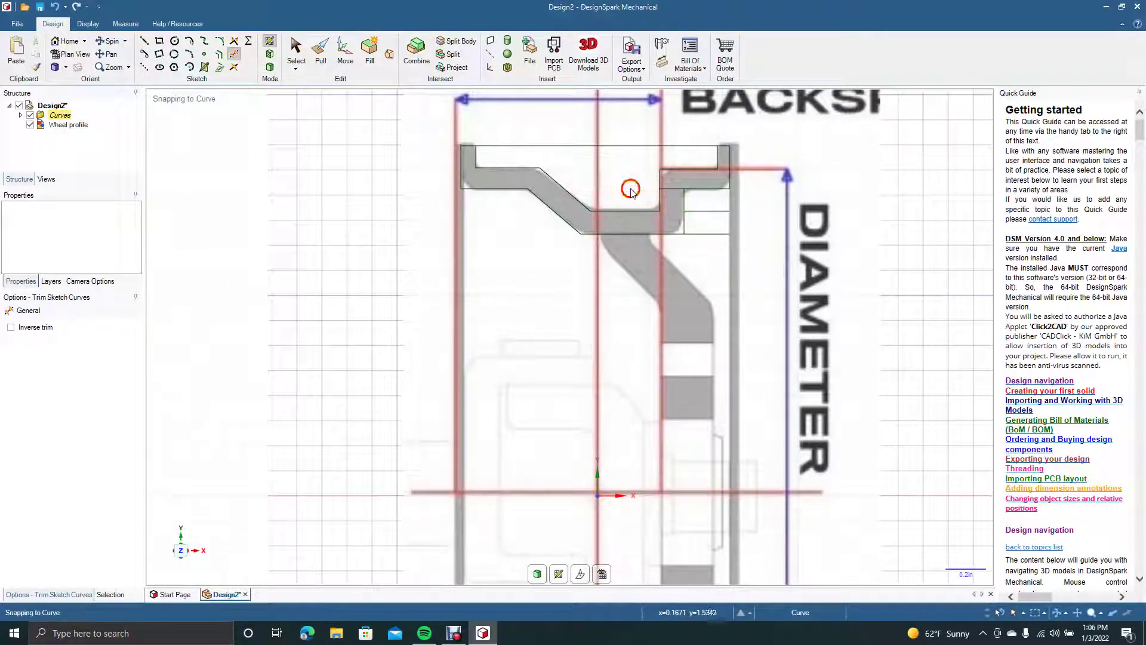
{"action": "left_click", "coordinate": [618, 146]}
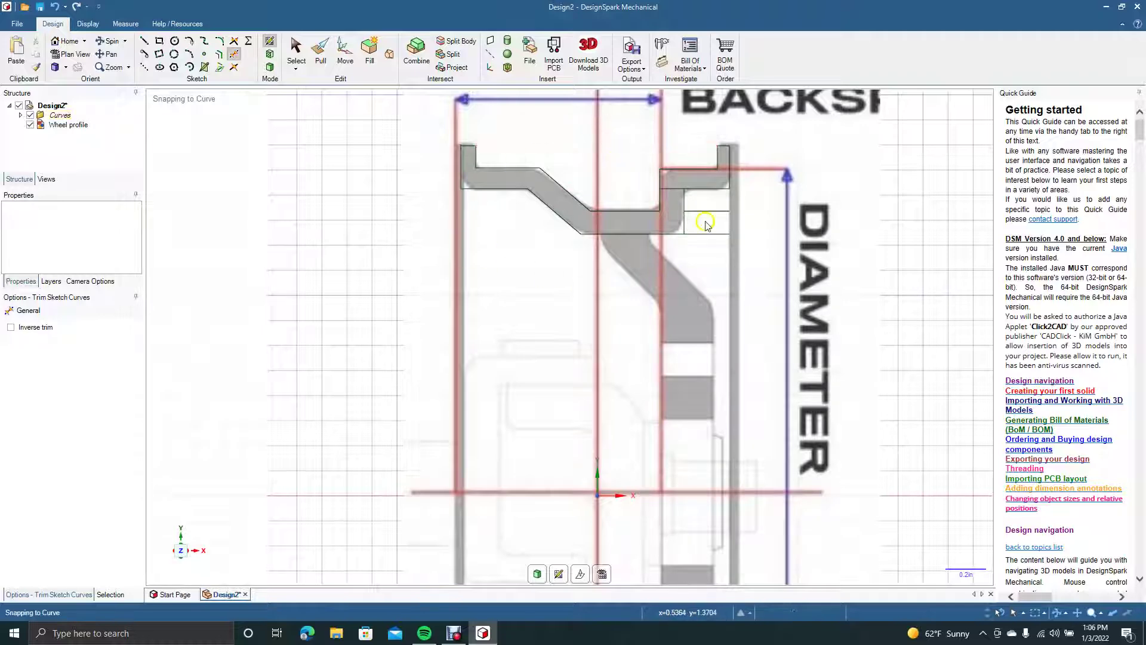
{"action": "left_click", "coordinate": [678, 190]}
{"action": "left_click", "coordinate": [699, 210]}
{"action": "left_click", "coordinate": [706, 233]}
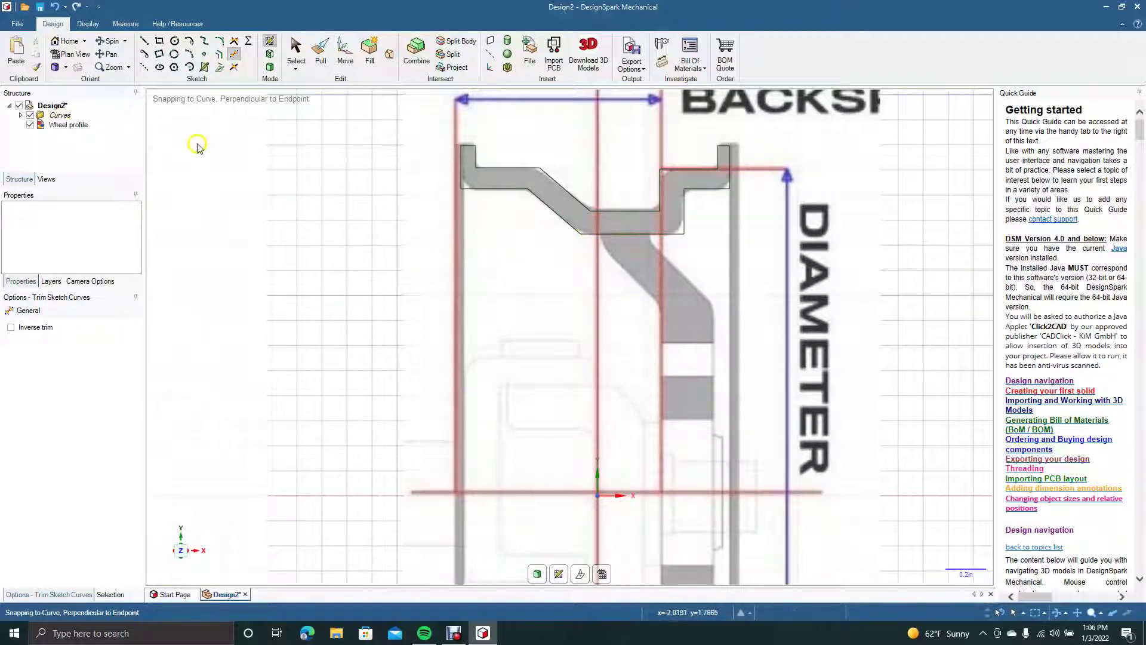
Sketch the spoke's left outline from the drop centre's underside with vertical, diagonal and vertical lines, ending with a horizontal line across the hole's upper edge.
{"action": "left_click", "coordinate": [144, 43]}
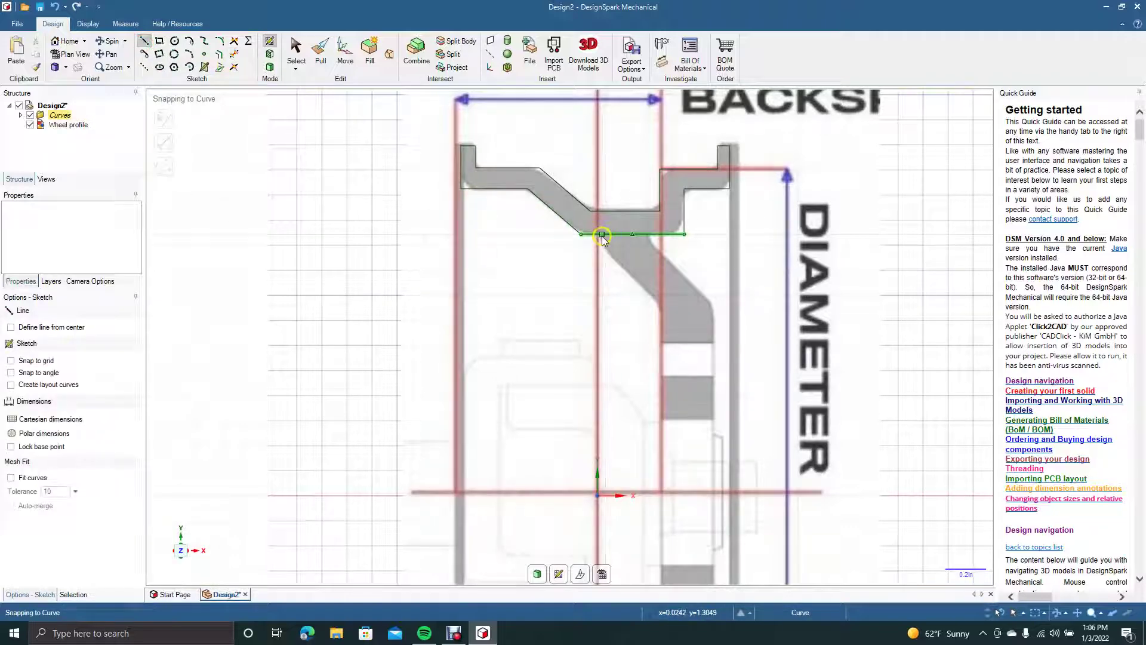
{"action": "left_click", "coordinate": [602, 234]}
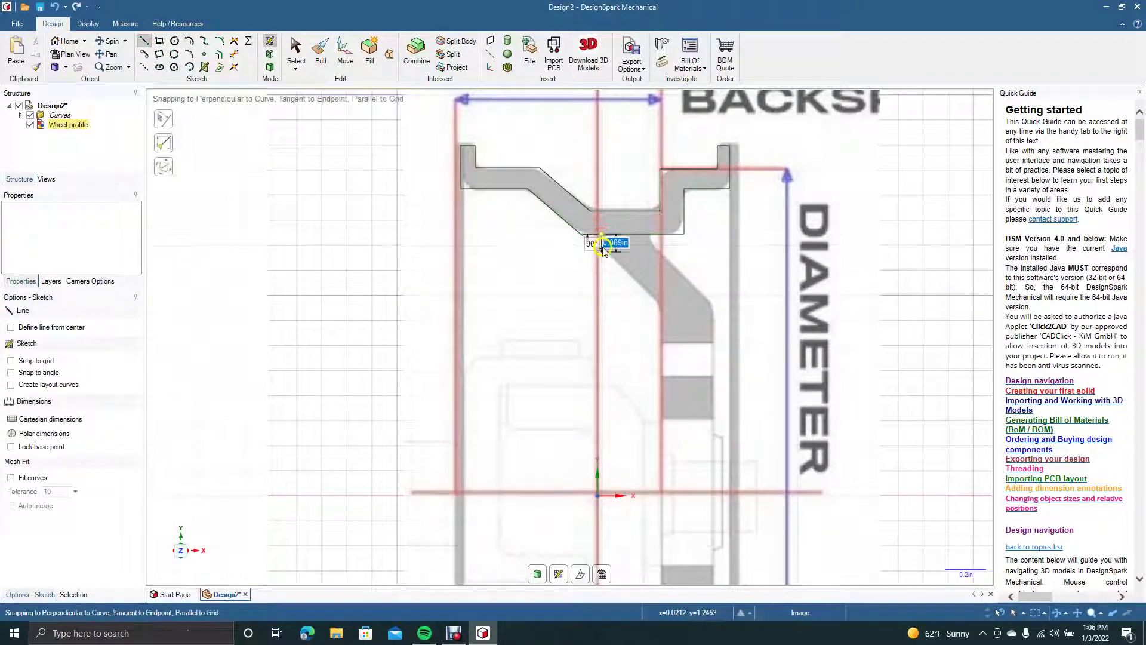
{"action": "left_click", "coordinate": [658, 303]}
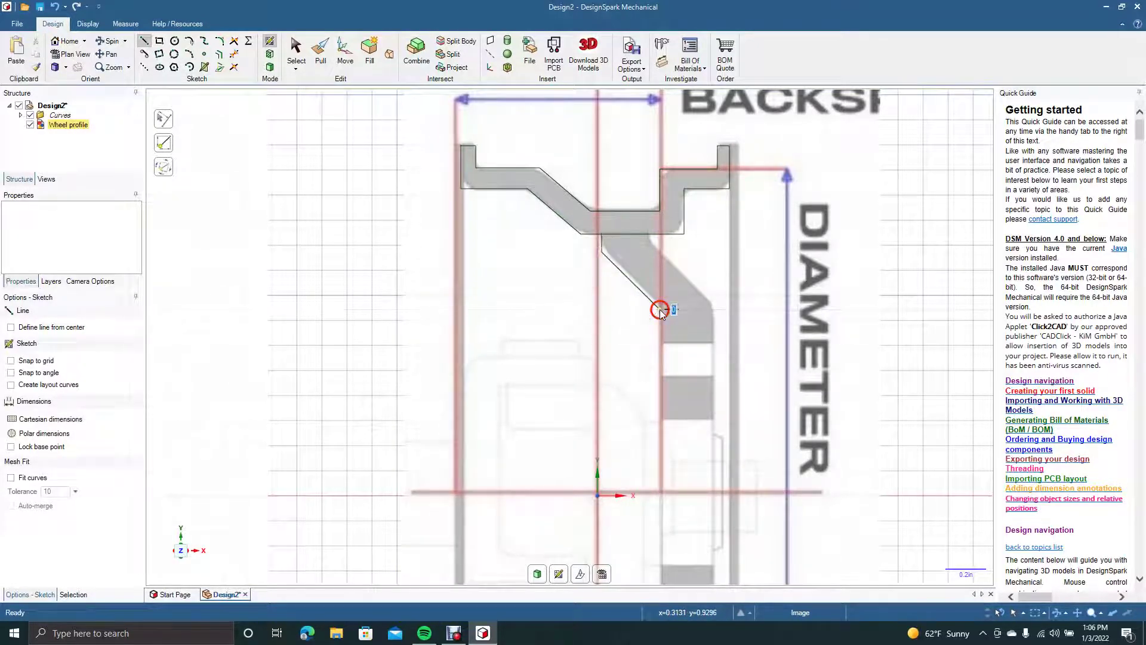
{"action": "left_click", "coordinate": [661, 344]}
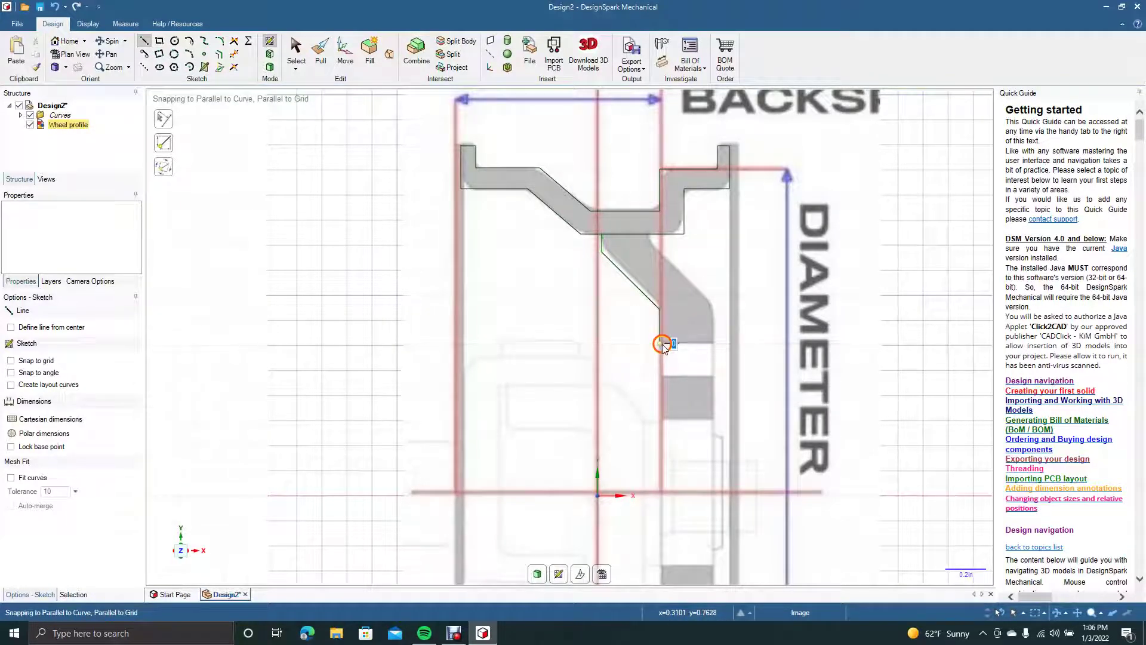
{"action": "left_click", "coordinate": [716, 344]}
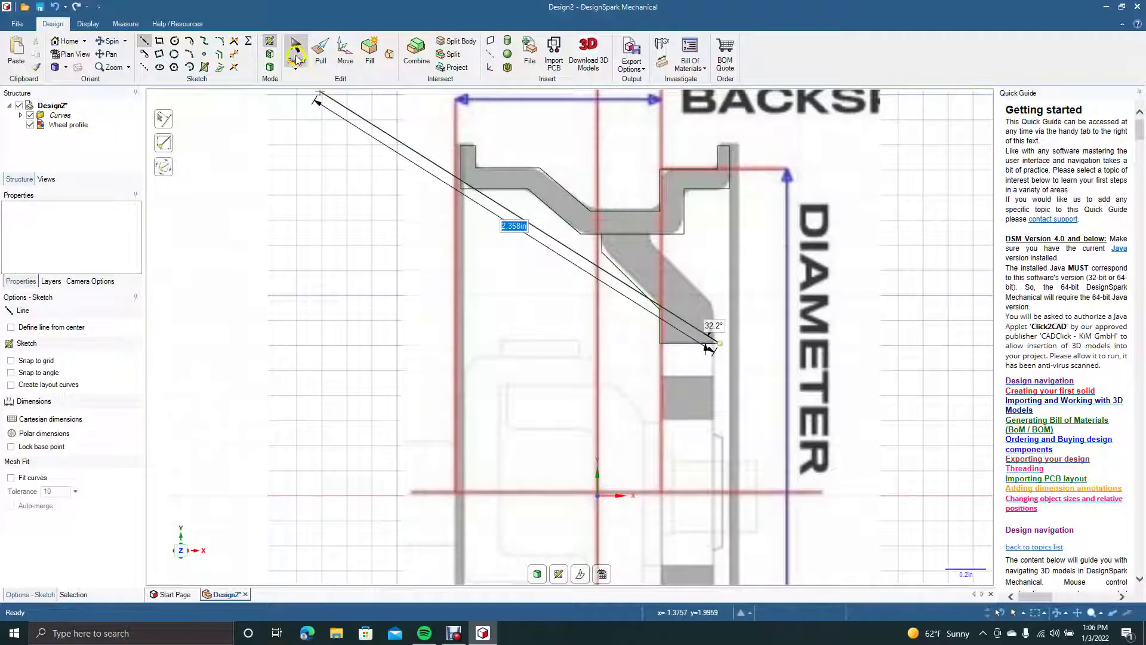
{"action": "left_click", "coordinate": [297, 58]}
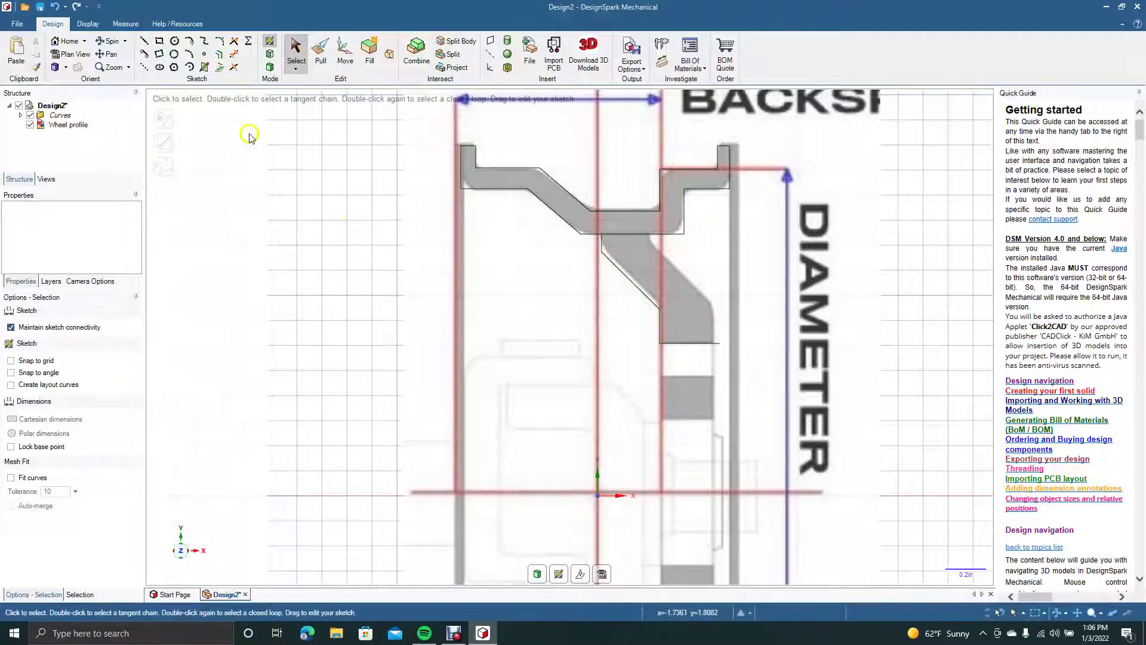
Offset the spoke's left diagonal line across to the spoke's right edge.
{"action": "left_click", "coordinate": [219, 55]}
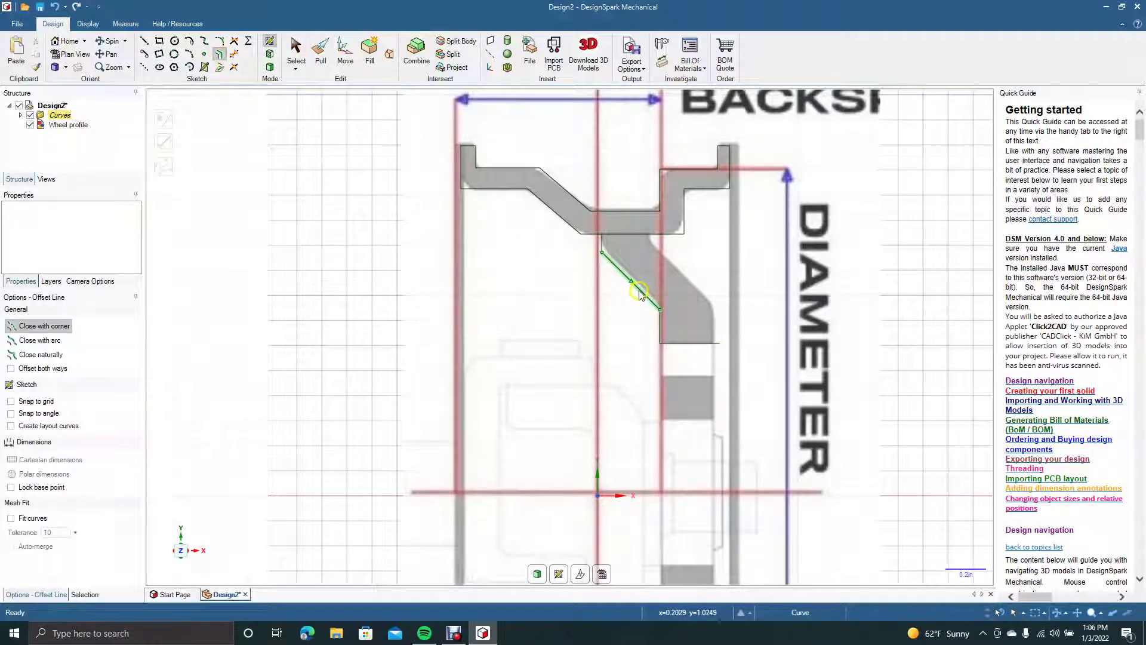
{"action": "left_click", "coordinate": [627, 276]}
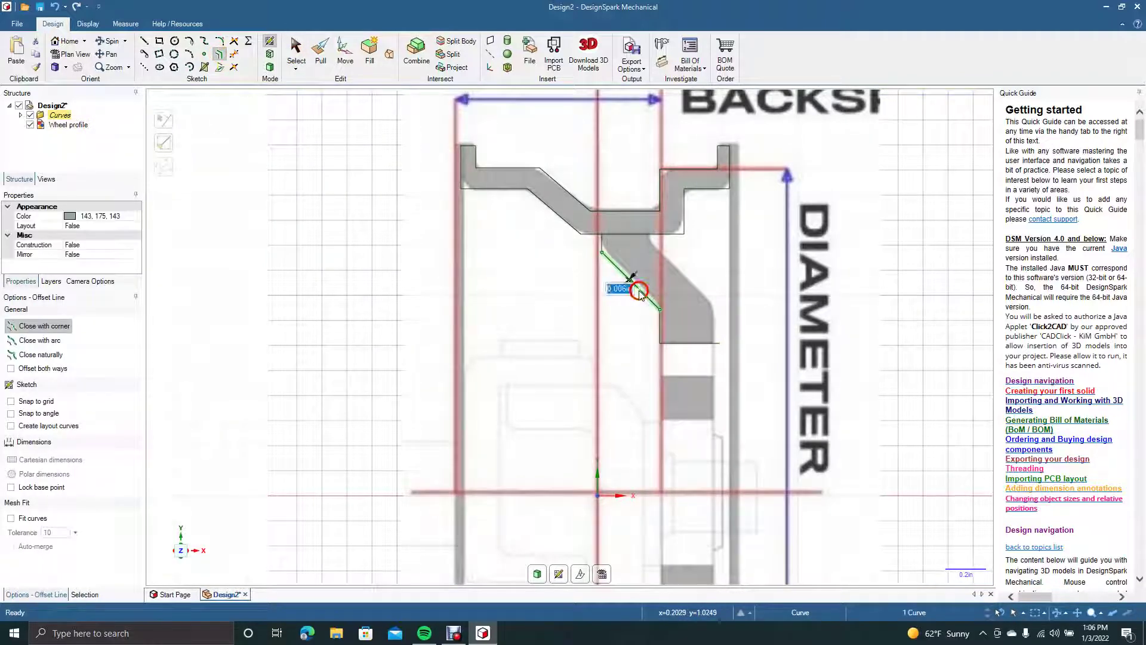
{"action": "left_click", "coordinate": [691, 284]}
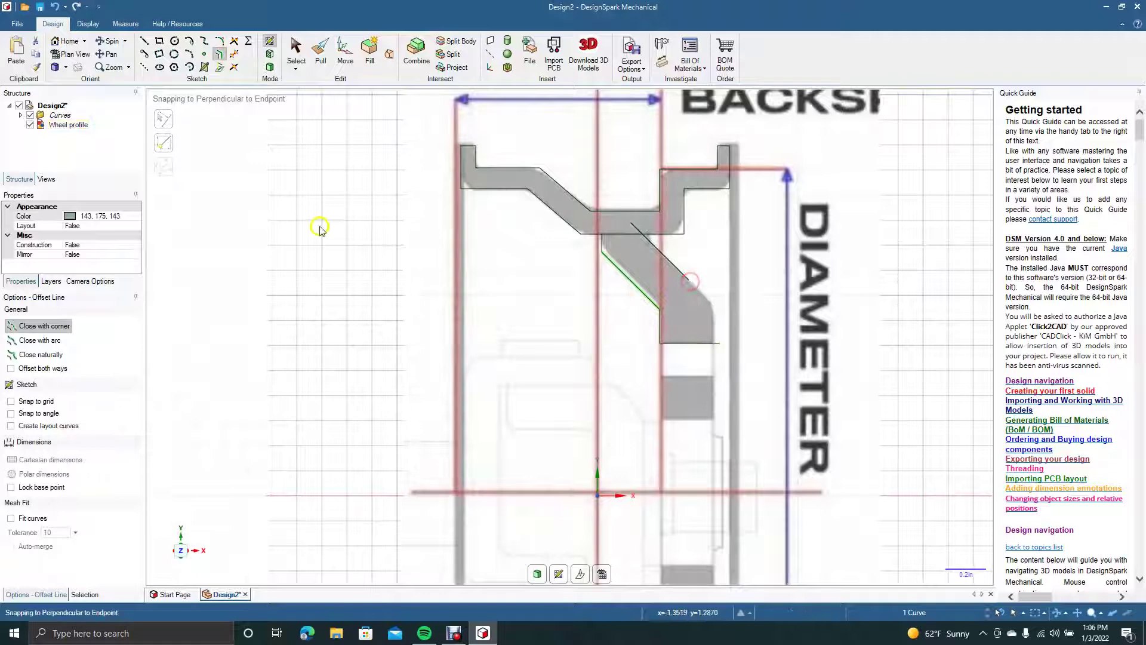
Sketch a vertical line up along the spoke's right edge from the horizontal line, reaching past the traced corner.
{"action": "left_click", "coordinate": [144, 40]}
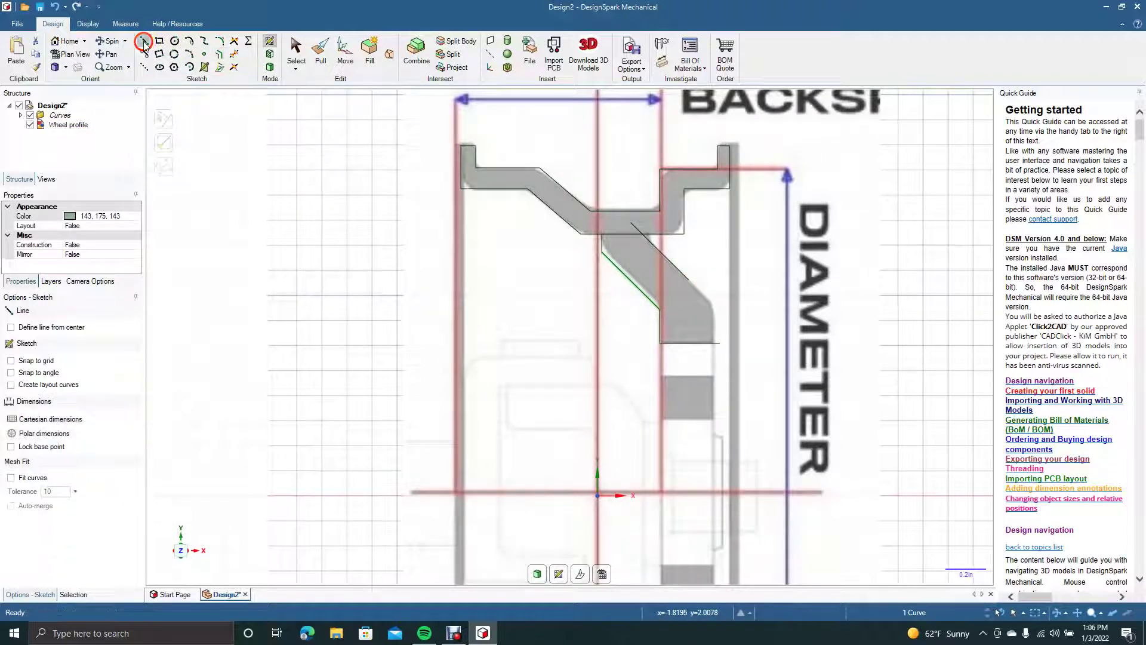
{"action": "left_click", "coordinate": [712, 343]}
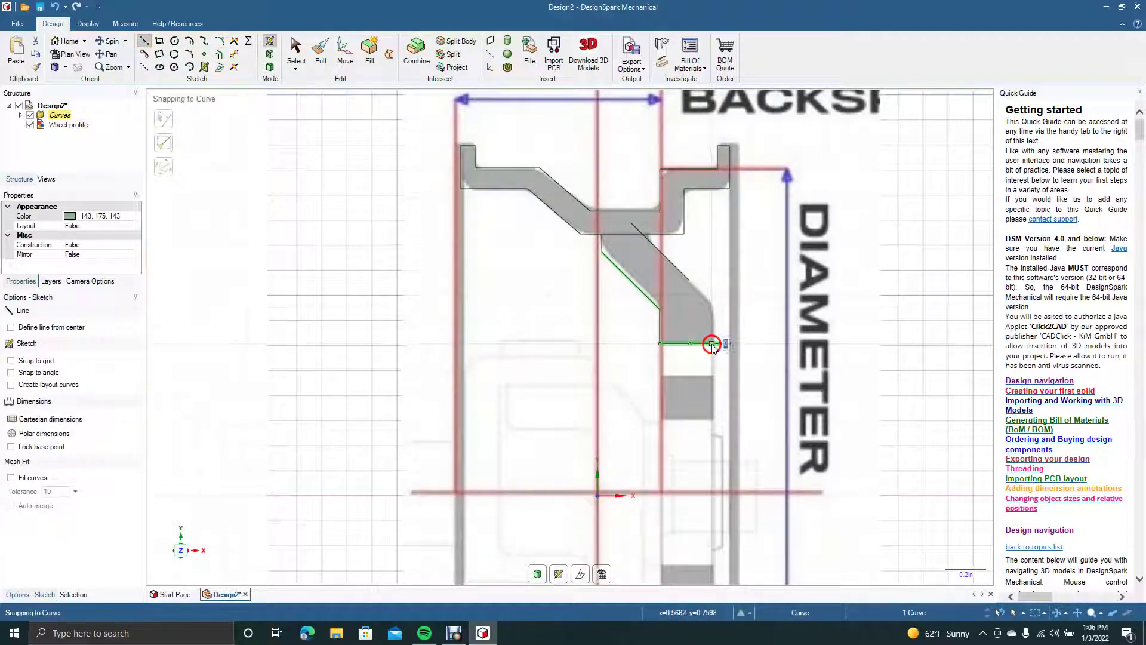
{"action": "left_click", "coordinate": [711, 279]}
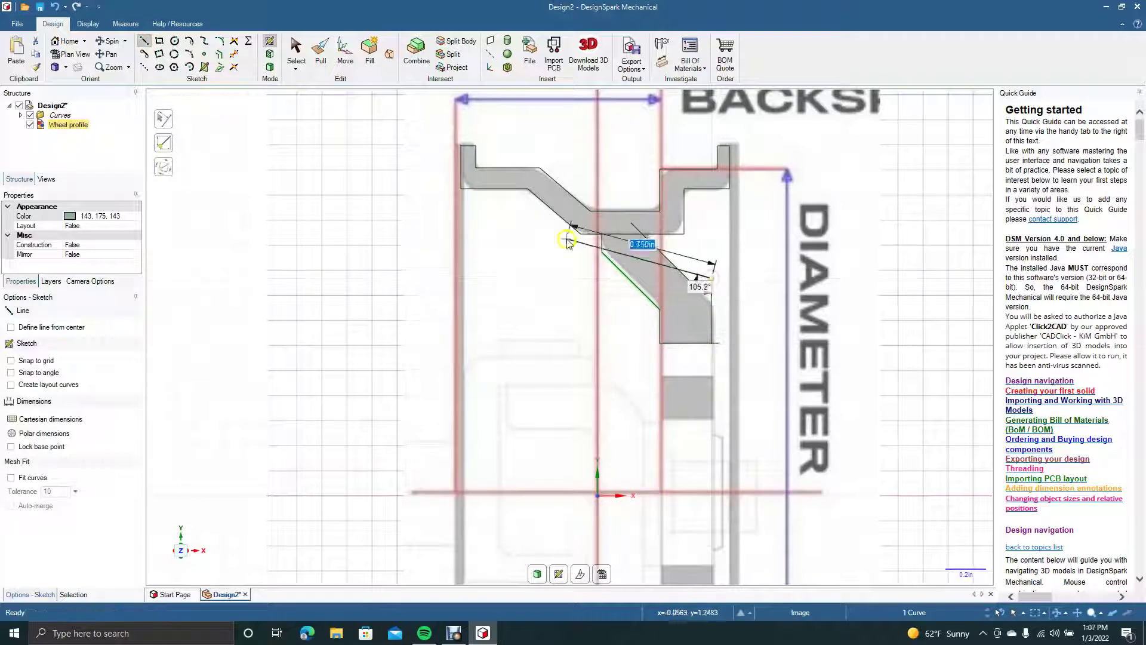
{"action": "left_click", "coordinate": [293, 60]}
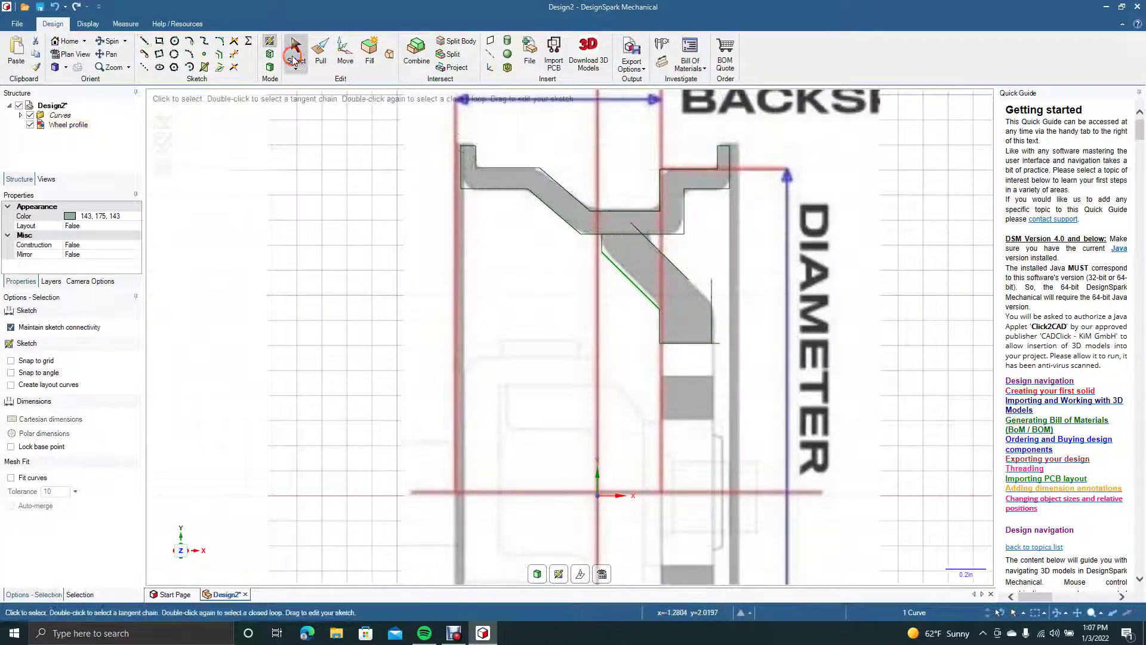
Extend the offset diagonal to the vertical line and trim the ends above the drop centre's underside and the spoke's right corner.
{"action": "left_click", "coordinate": [233, 46]}
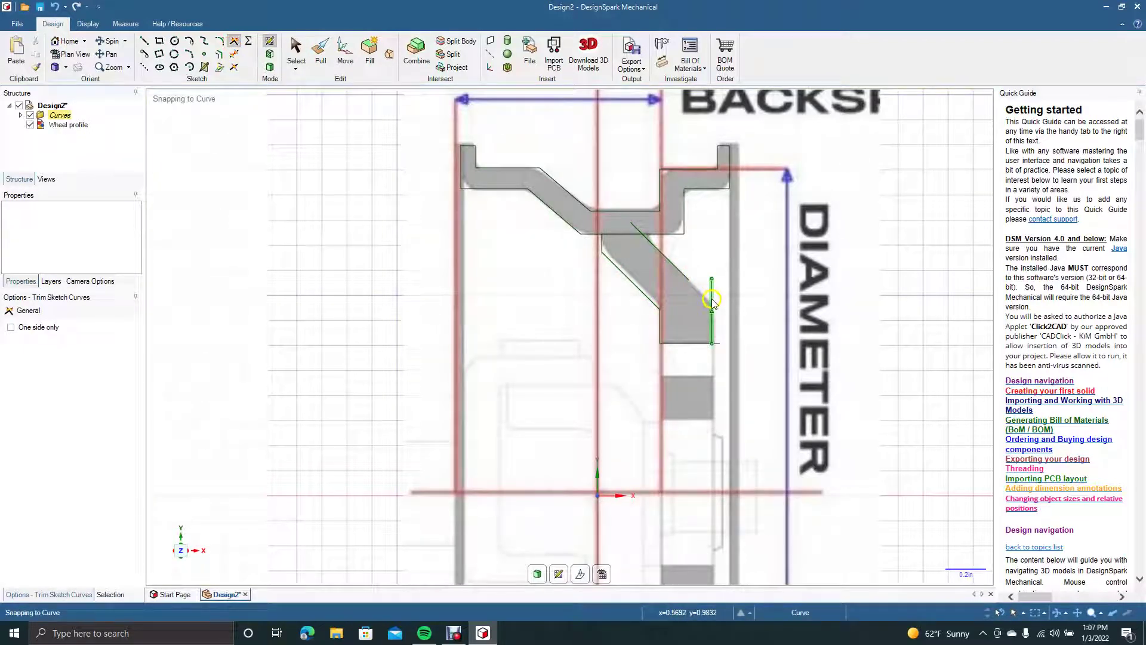
{"action": "left_click", "coordinate": [686, 279]}
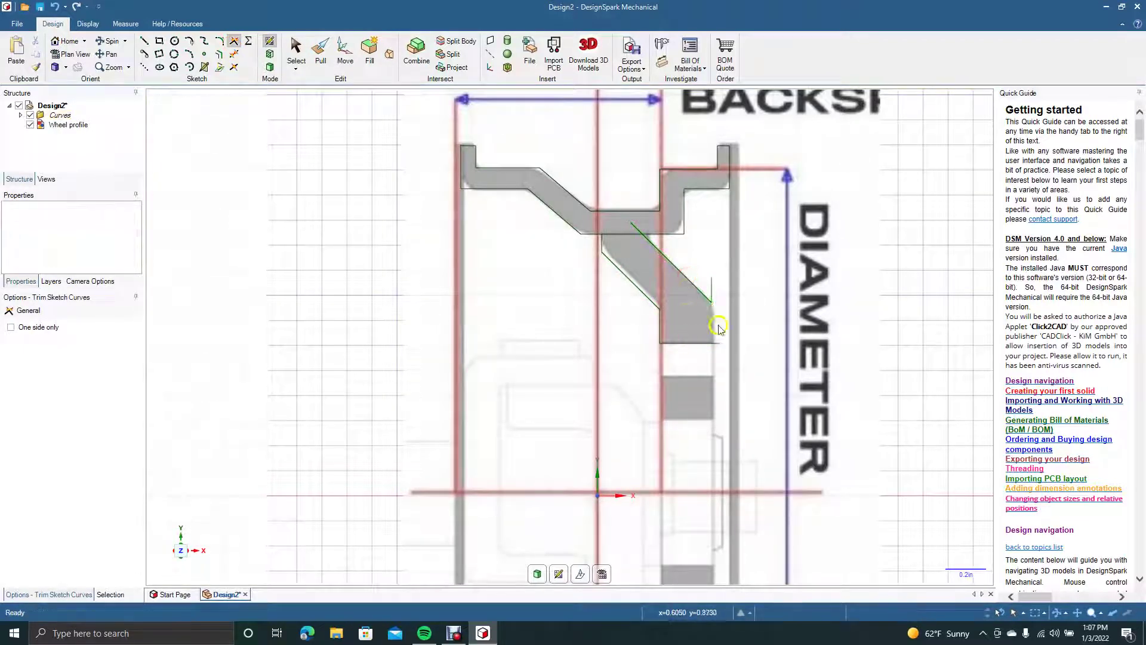
{"action": "left_click", "coordinate": [715, 318]}
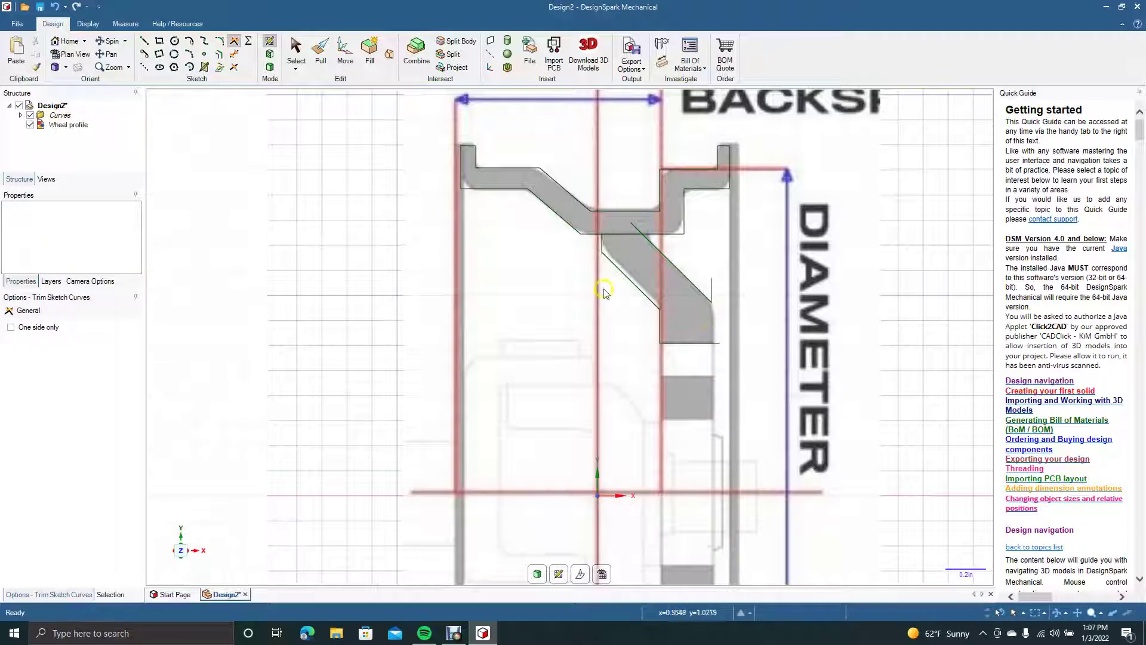
{"action": "left_click", "coordinate": [235, 54]}
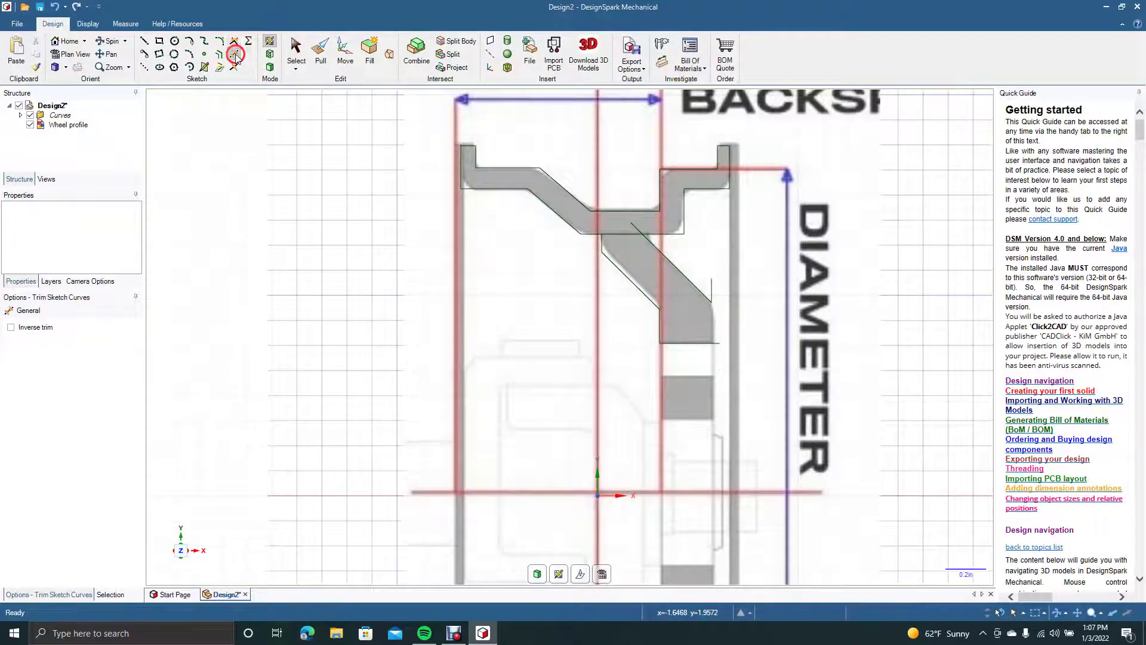
{"action": "left_click", "coordinate": [710, 284]}
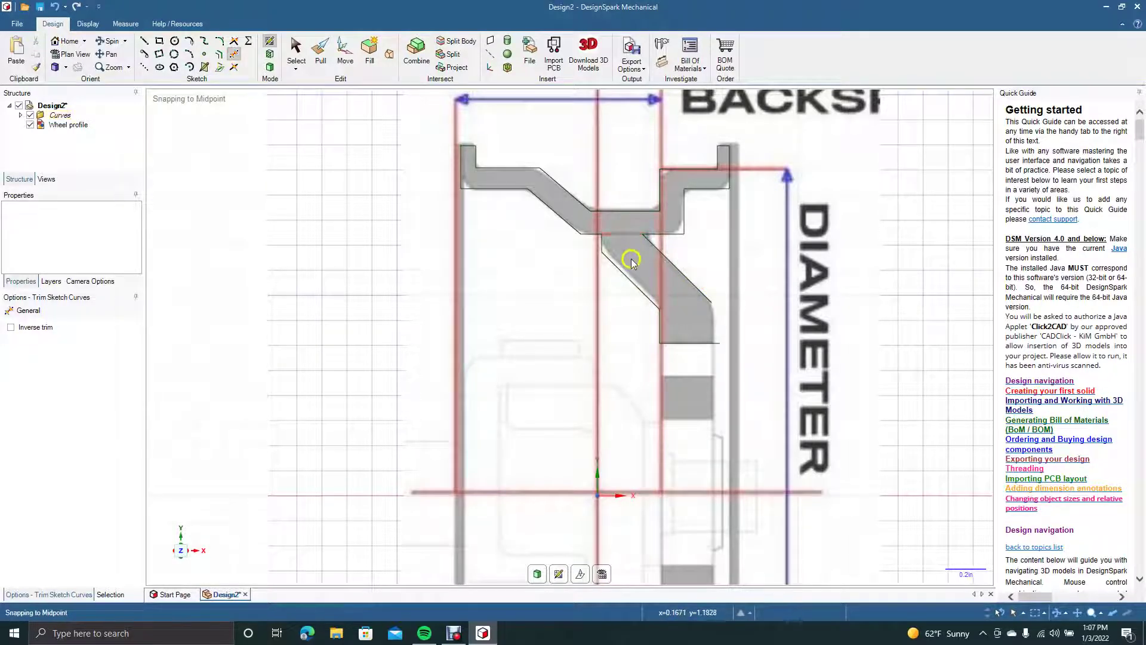
Redraw the spoke's right vertical edge from the diagonal's lower end past the horizontal line, and trim the overhangs at that corner.
{"action": "left_click", "coordinate": [144, 40]}
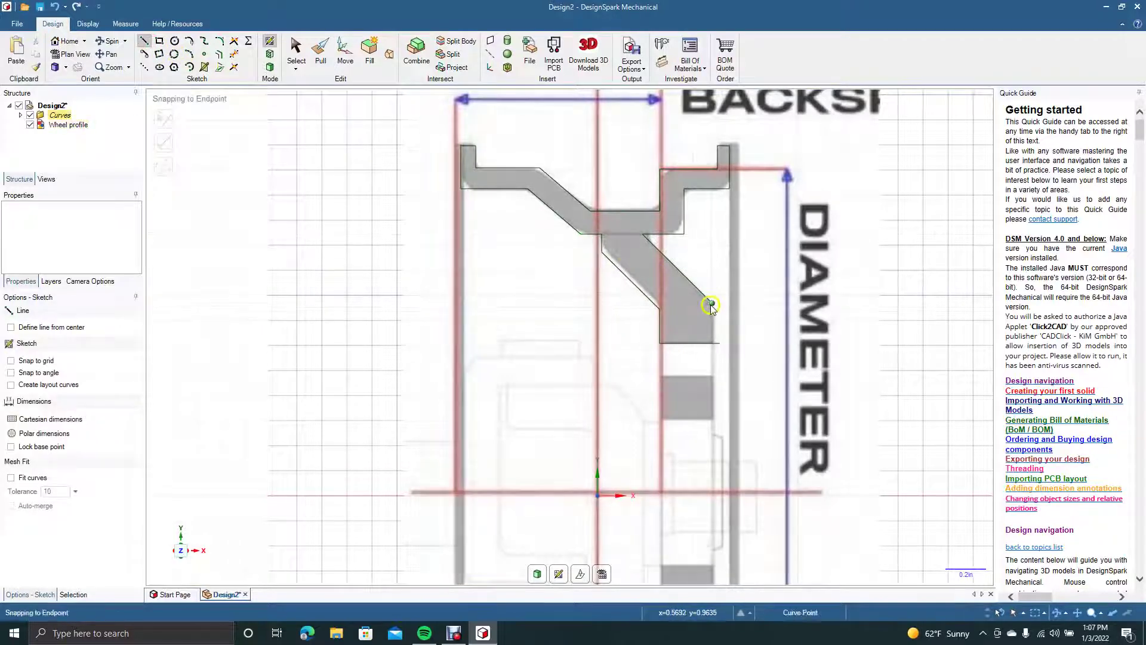
{"action": "left_click", "coordinate": [711, 304]}
{"action": "left_click", "coordinate": [711, 378]}
{"action": "left_click", "coordinate": [296, 53]}
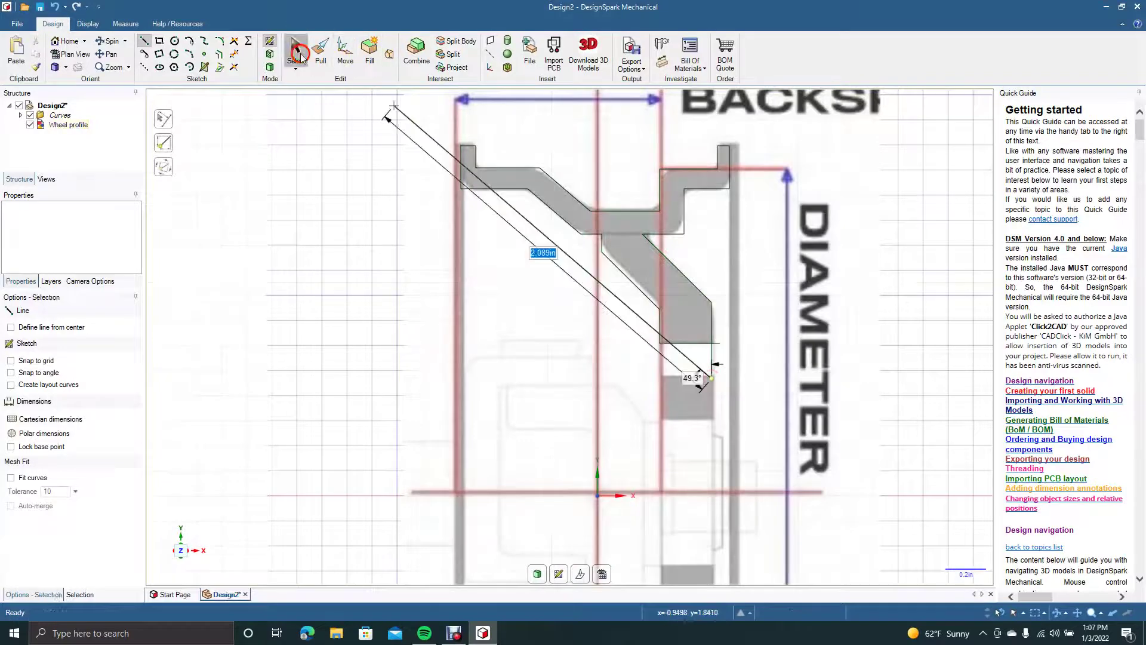
{"action": "left_click", "coordinate": [233, 58]}
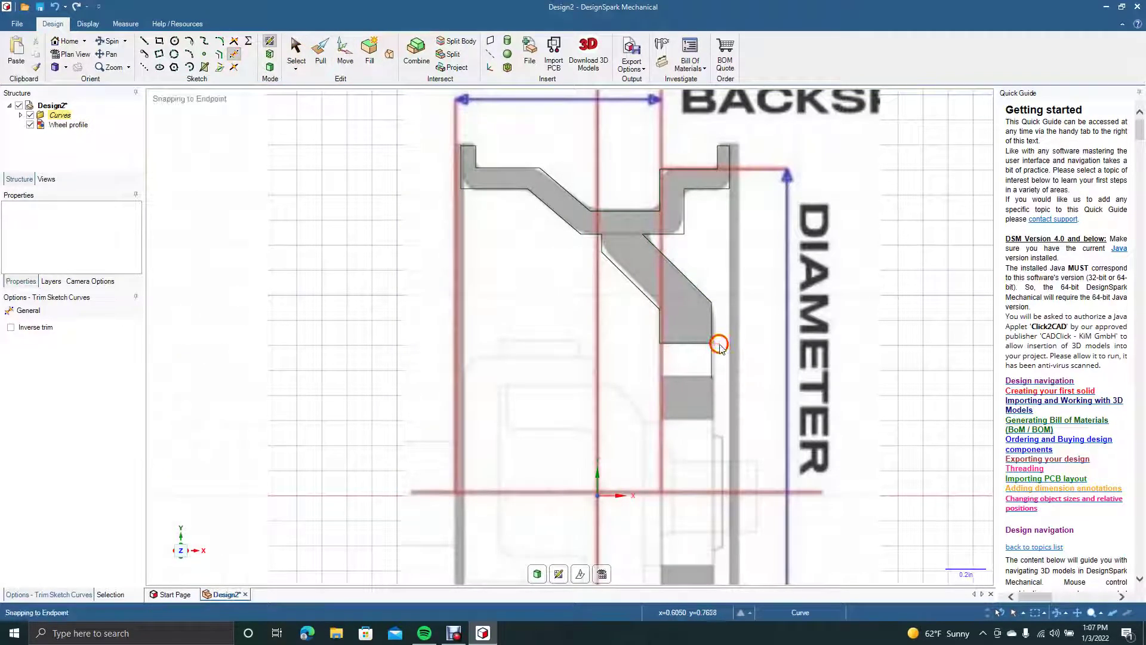
{"action": "left_click", "coordinate": [715, 371]}
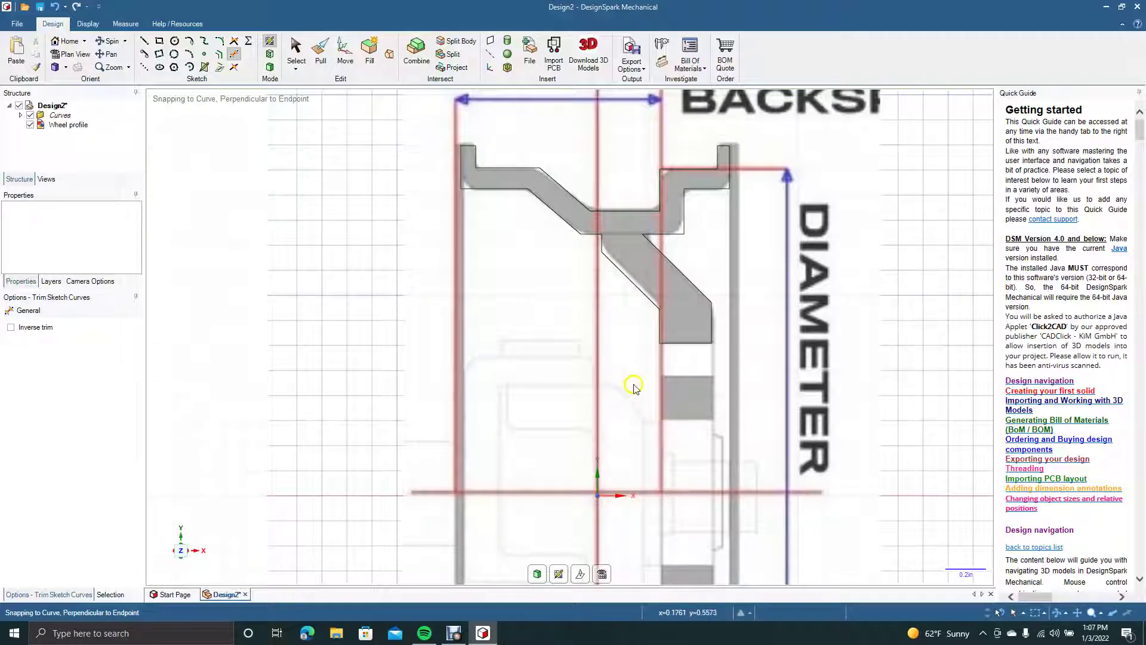
Sketch a vertical line down the left side of the hole and lower spoke section, and a horizontal line across the section's bottom.
{"action": "left_click", "coordinate": [144, 40]}
{"action": "left_click", "coordinate": [661, 345]}
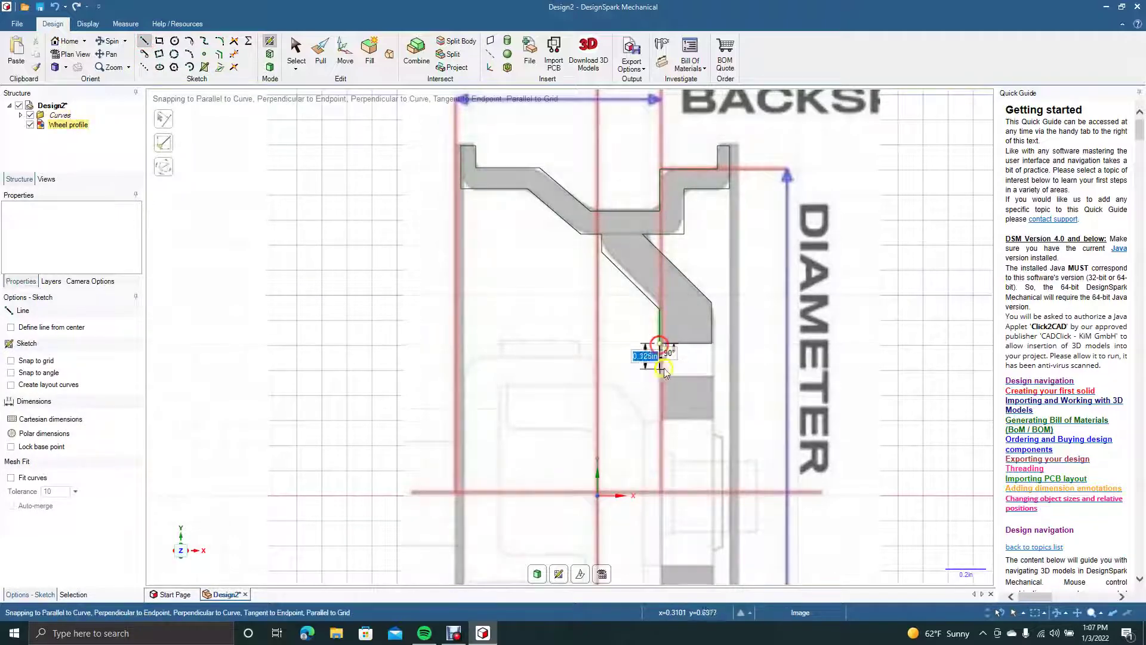
{"action": "left_click", "coordinate": [660, 417]}
{"action": "left_click", "coordinate": [723, 419]}
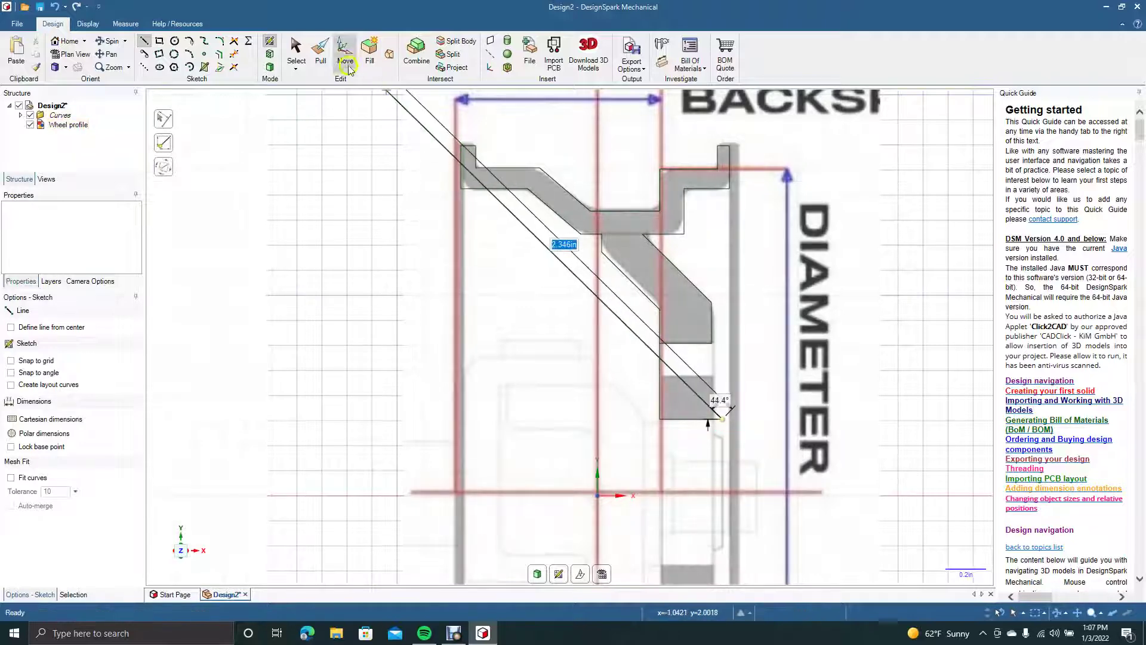
{"action": "left_click", "coordinate": [296, 49]}
Close the lower spoke section's right side with a 0.378 in vertical line, and trim the bottom overhang and the line across the hole's upper edge.
{"action": "left_click", "coordinate": [143, 41]}
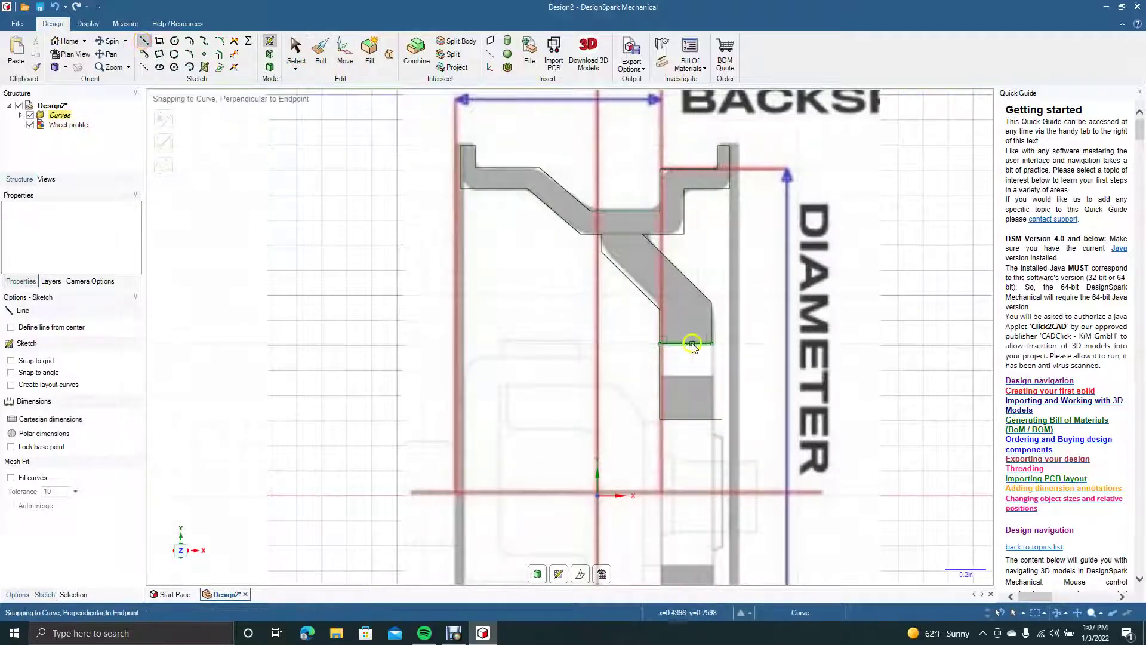
{"action": "left_click", "coordinate": [711, 344]}
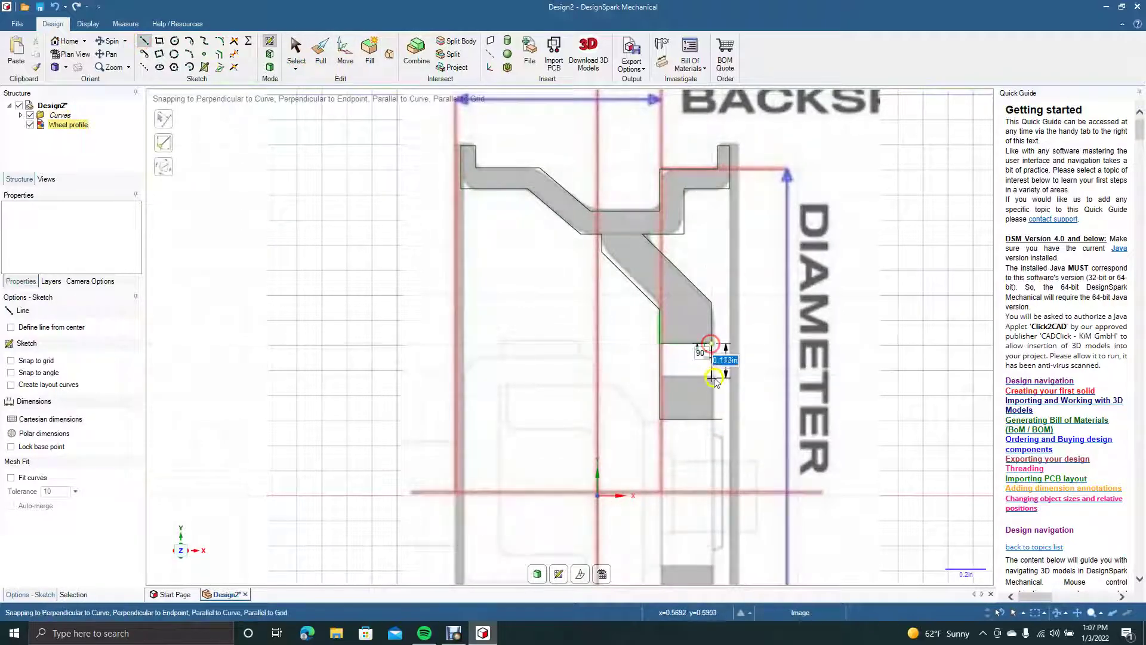
{"action": "left_click", "coordinate": [716, 419]}
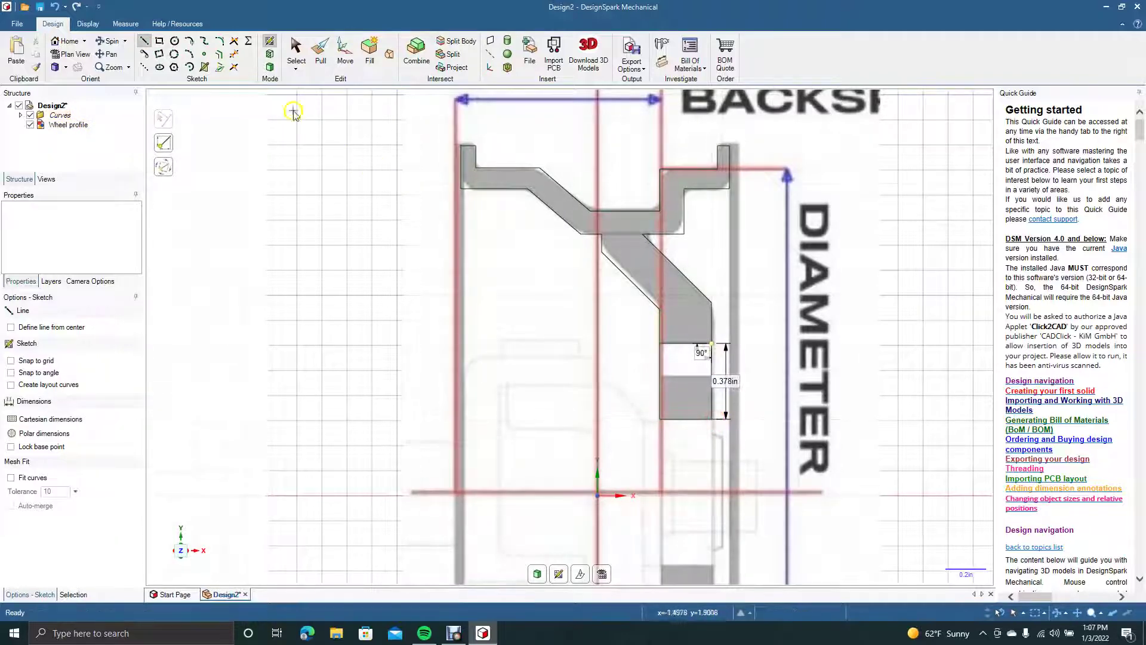
{"action": "left_click", "coordinate": [294, 53]}
{"action": "left_click", "coordinate": [234, 53]}
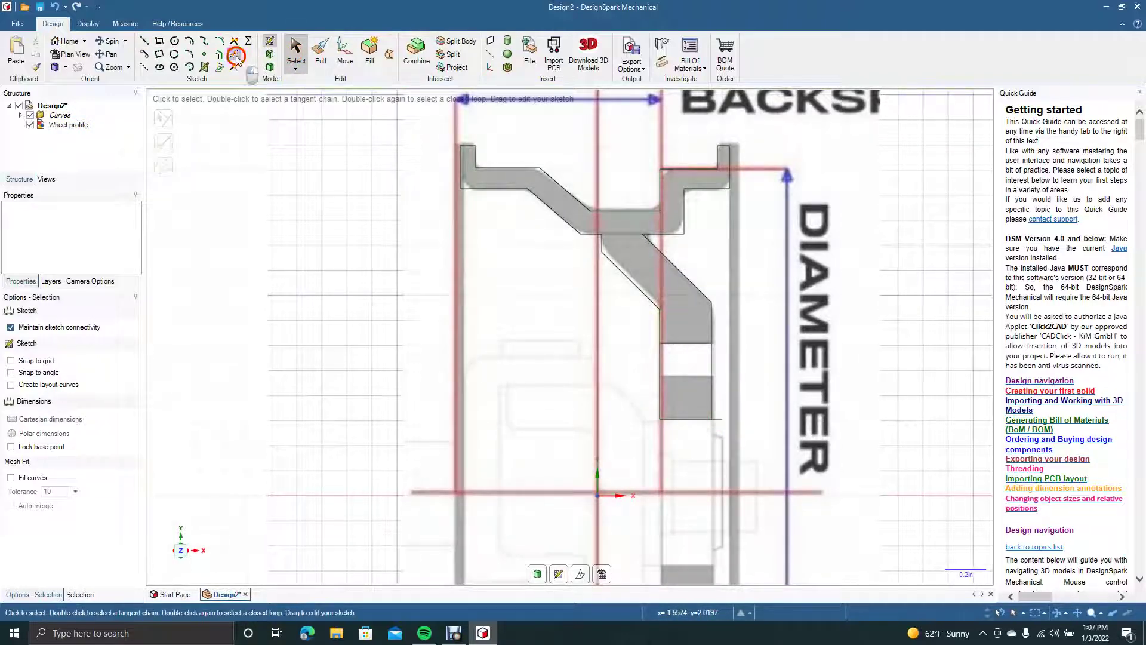
{"action": "left_click", "coordinate": [688, 343]}
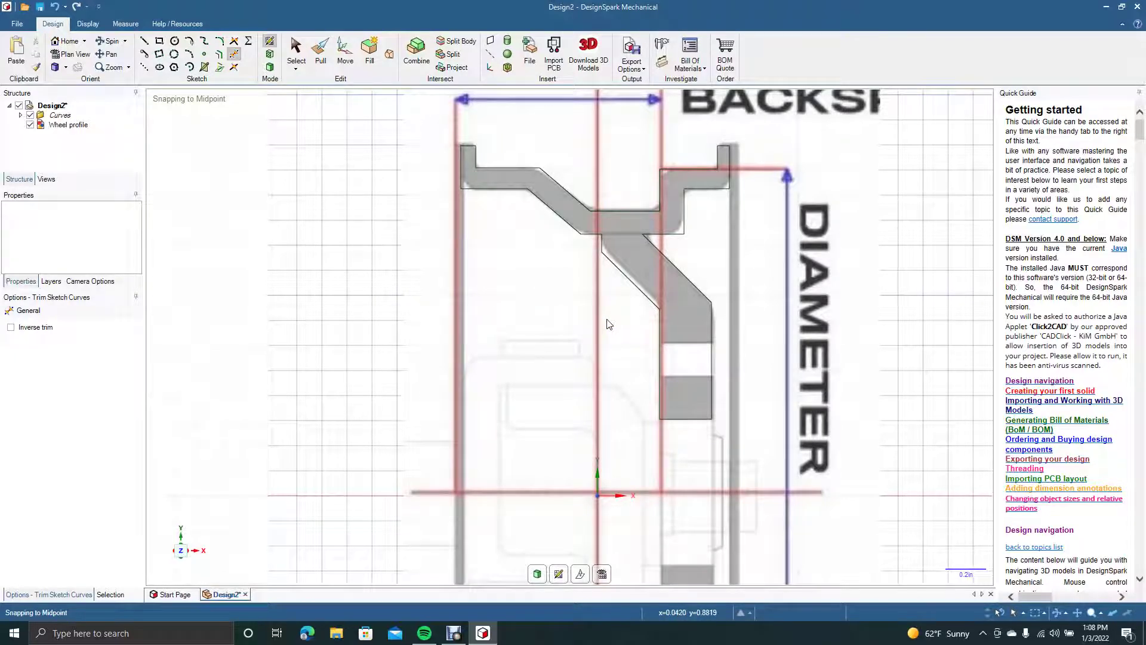
Sketch a short vertical line down from the drop centre's underside across the top of the spoke's right diagonal.
{"action": "scroll", "coordinate": [606, 322], "scroll_direction": "up", "scroll_amount": 3}
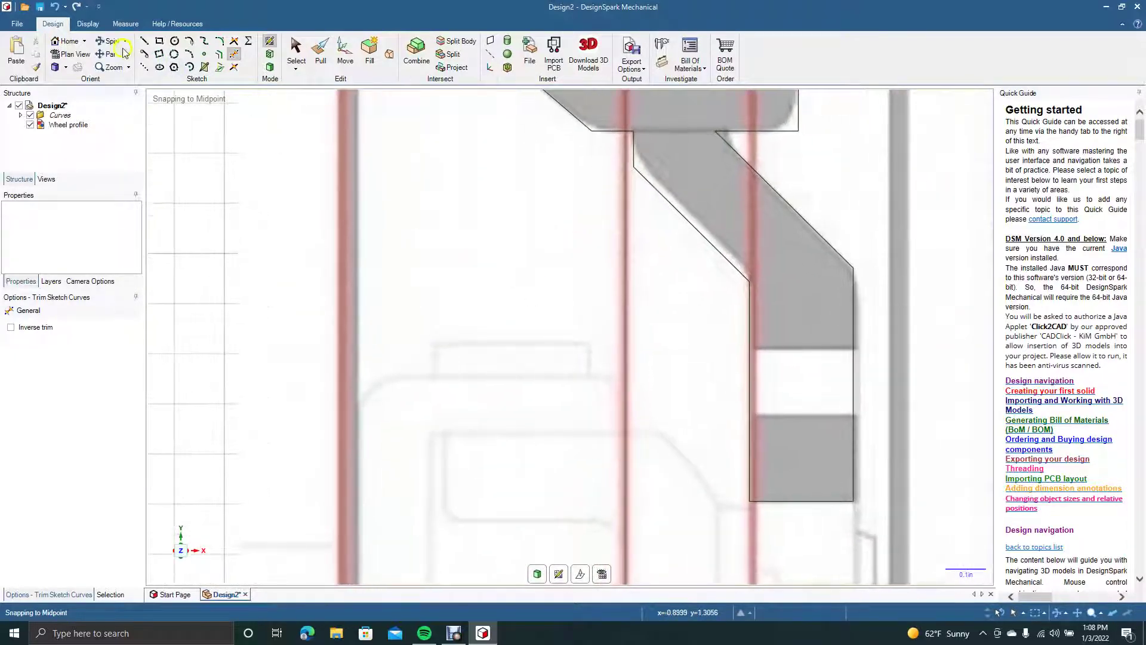
{"action": "left_click", "coordinate": [115, 54]}
{"action": "left_click_drag", "start_coordinate": [460, 194], "coordinate": [373, 348]}
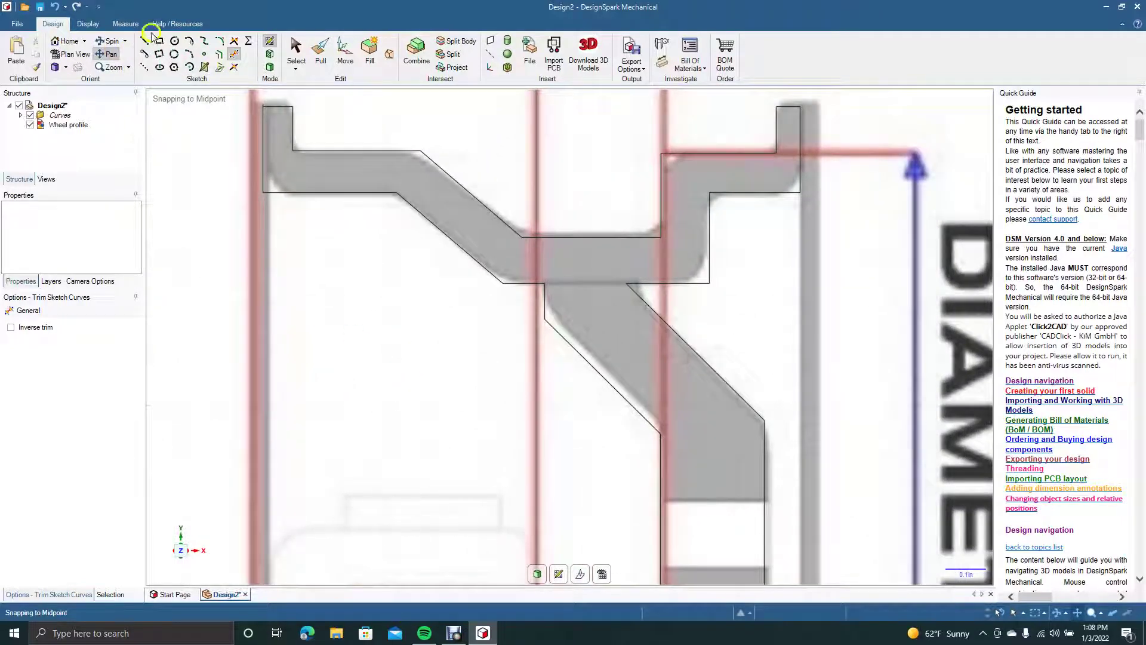
{"action": "left_click", "coordinate": [147, 41]}
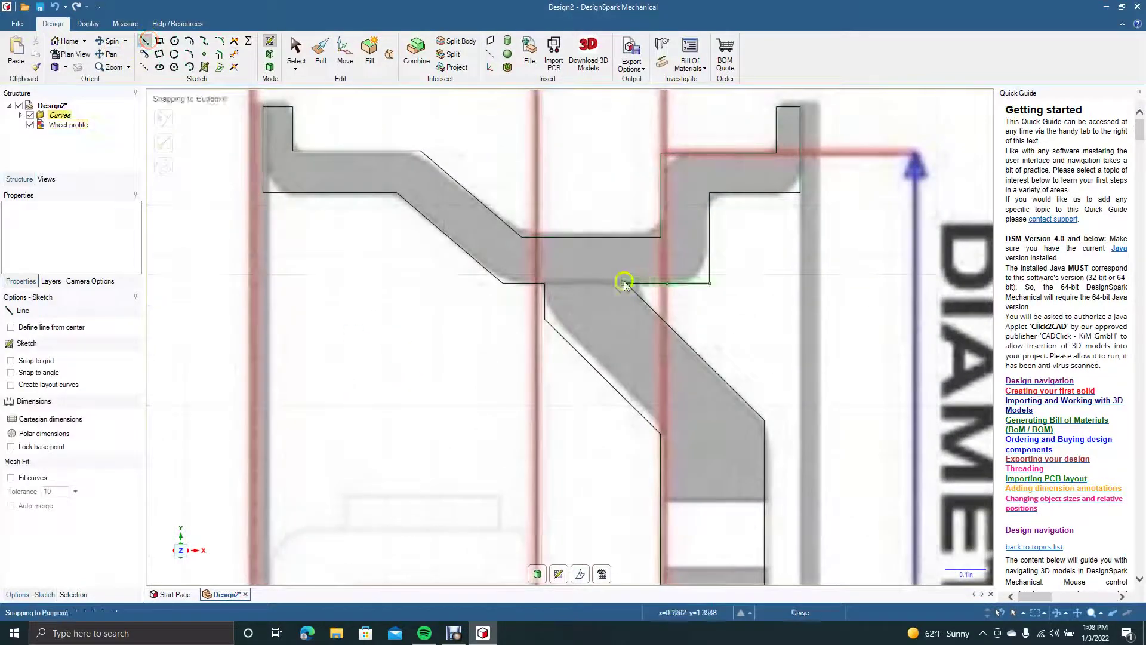
{"action": "left_click", "coordinate": [640, 284]}
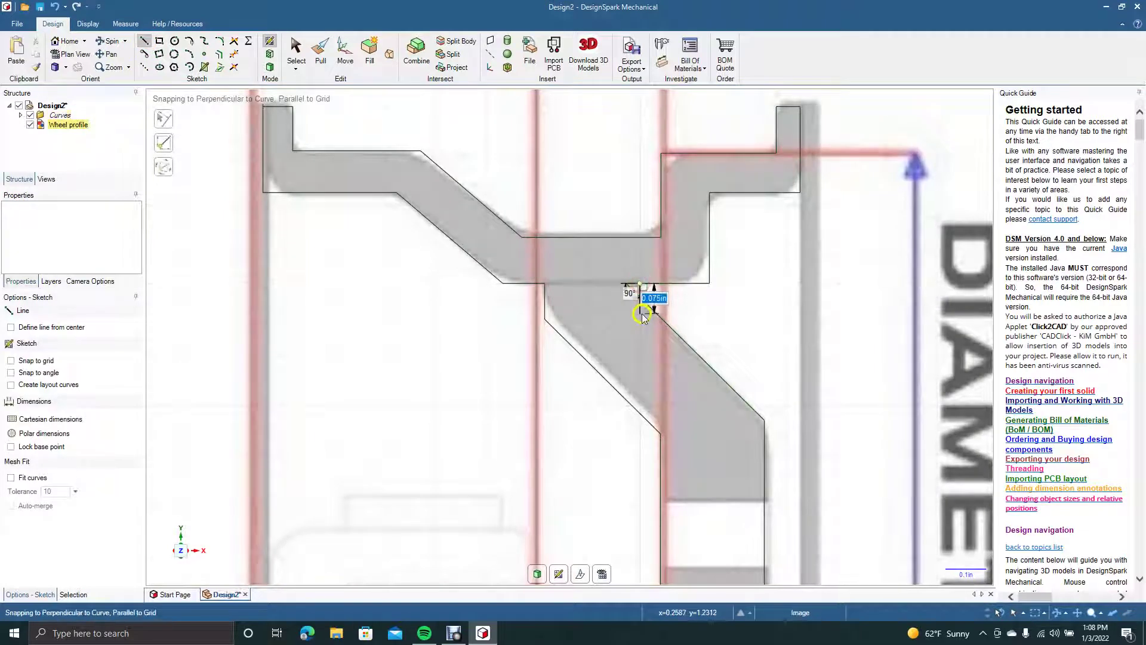
{"action": "left_click", "coordinate": [640, 321]}
{"action": "left_click", "coordinate": [296, 49]}
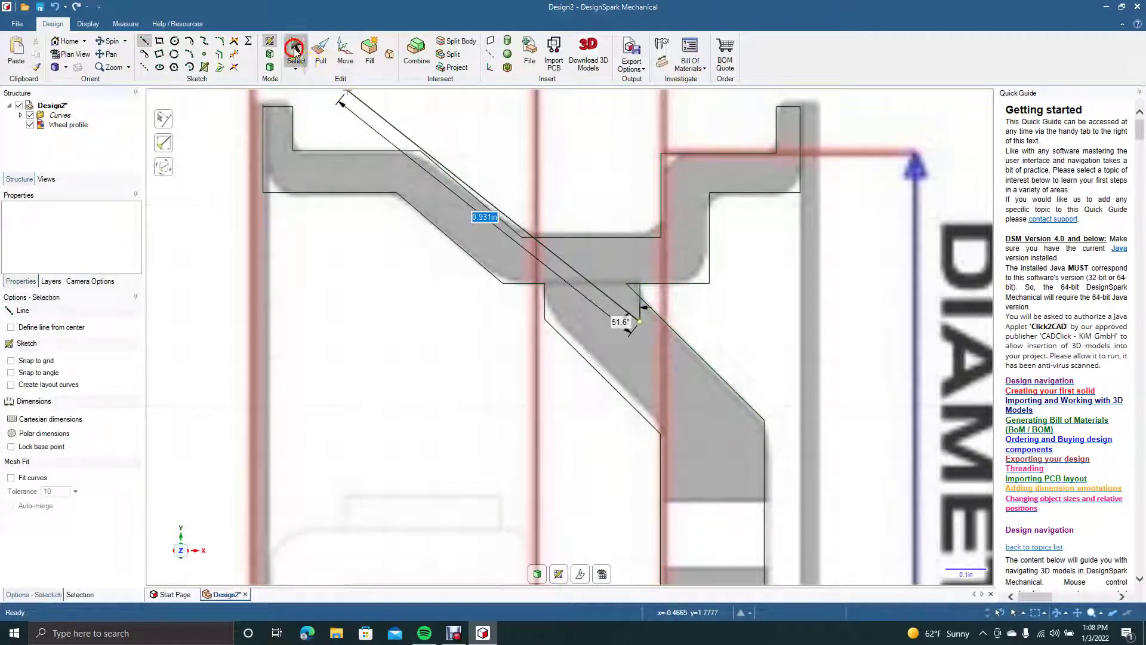
Trim the diagonal stub and the vertical line's lower overhang at the upper end of the spoke's right edge.
{"action": "left_click", "coordinate": [234, 55]}
{"action": "left_click", "coordinate": [630, 285]}
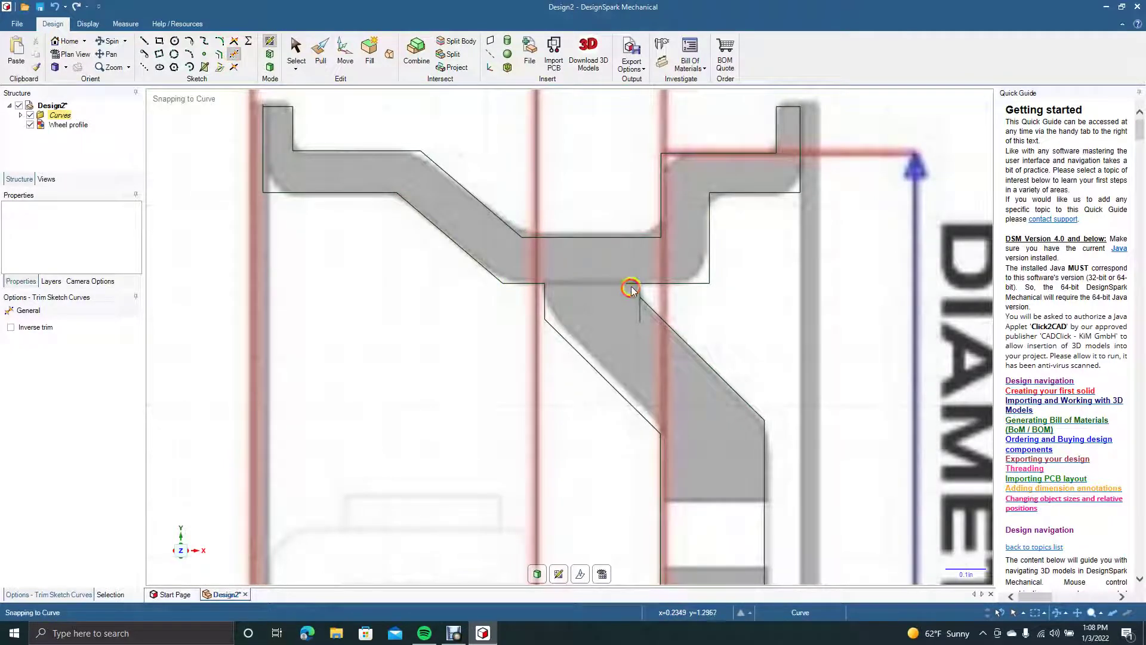
{"action": "left_click", "coordinate": [635, 289]}
{"action": "left_click", "coordinate": [640, 316]}
{"action": "left_click", "coordinate": [639, 320]}
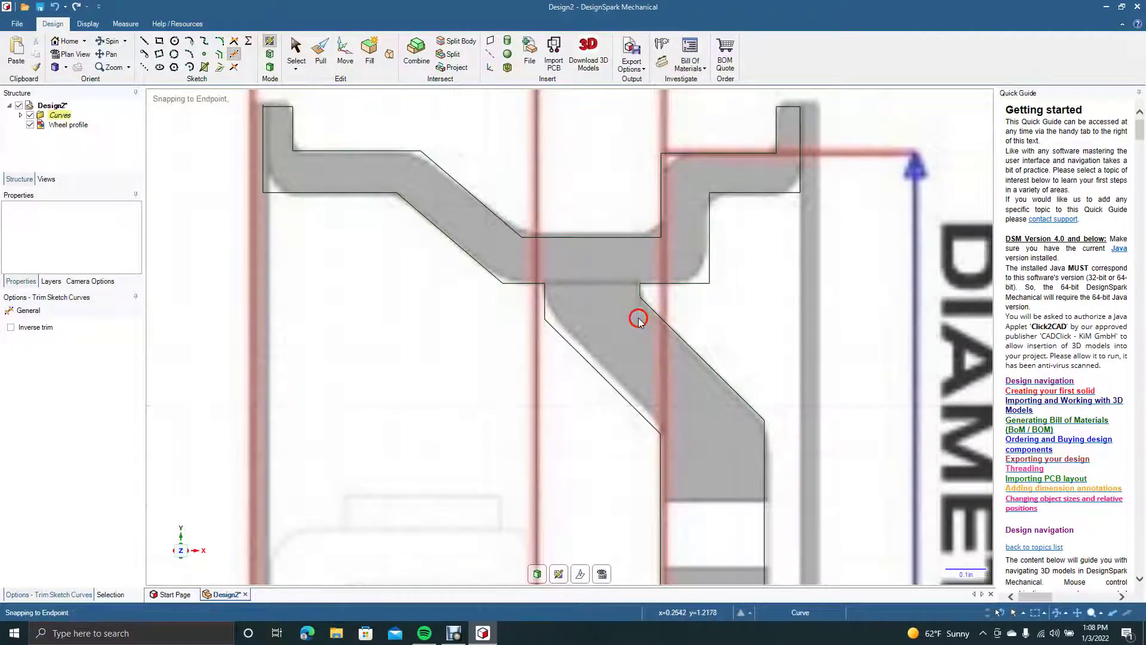
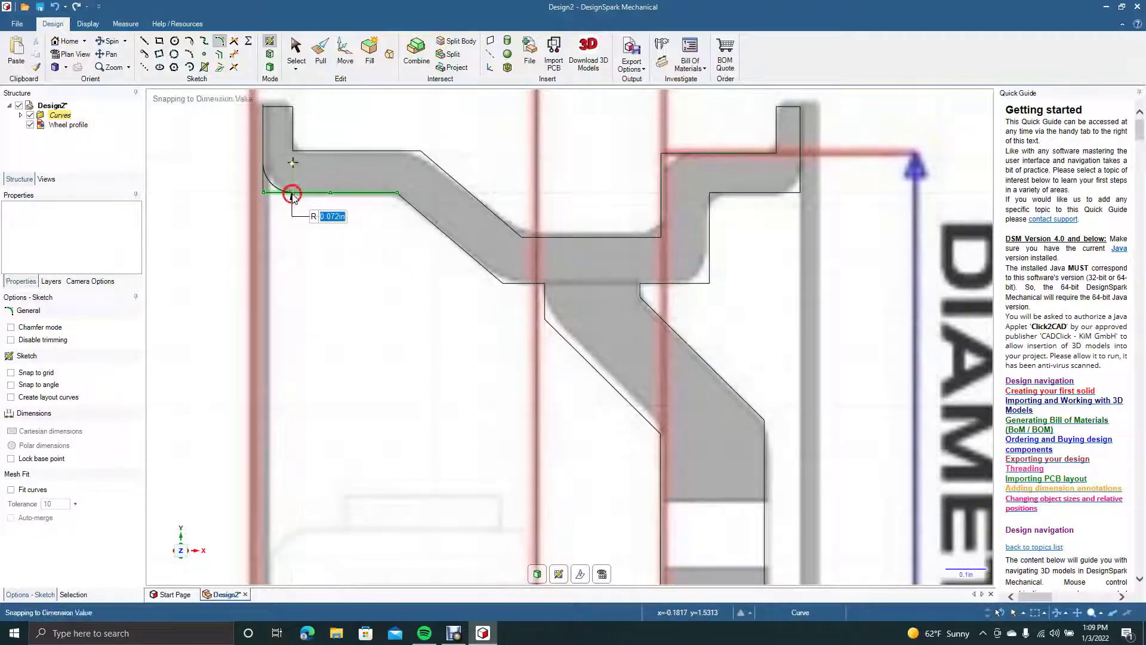
Round both flanges' lower outer corners and the drop centre's lower right corner with fillets of about 0.071 in radius.
{"action": "left_click", "coordinate": [291, 197]}
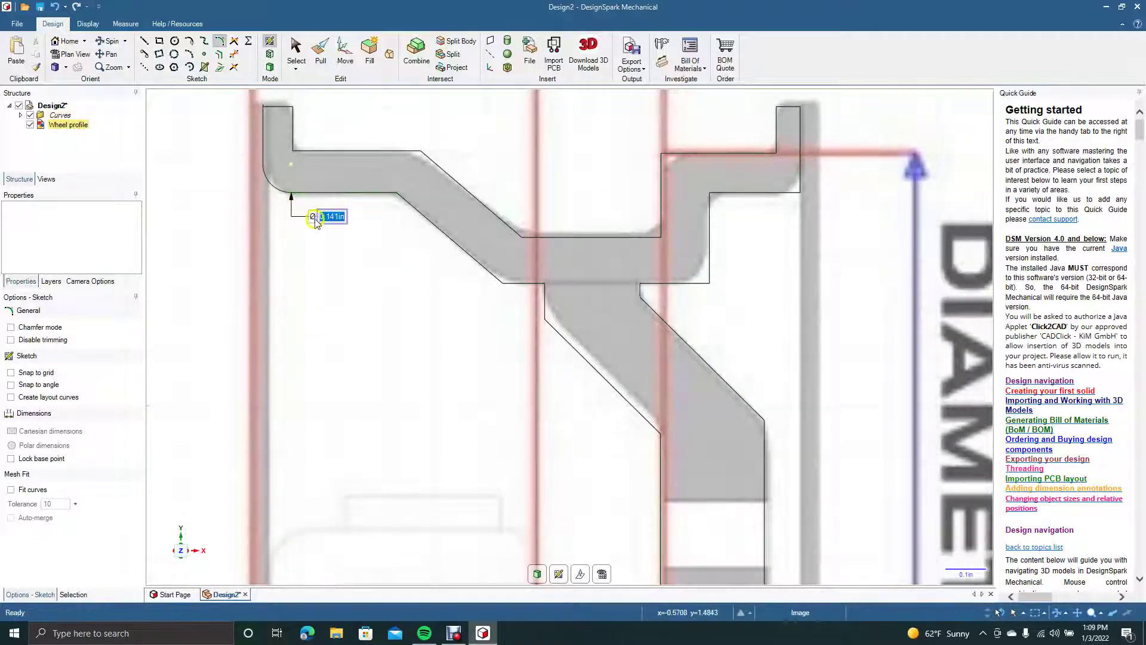
{"action": "left_click", "coordinate": [295, 52]}
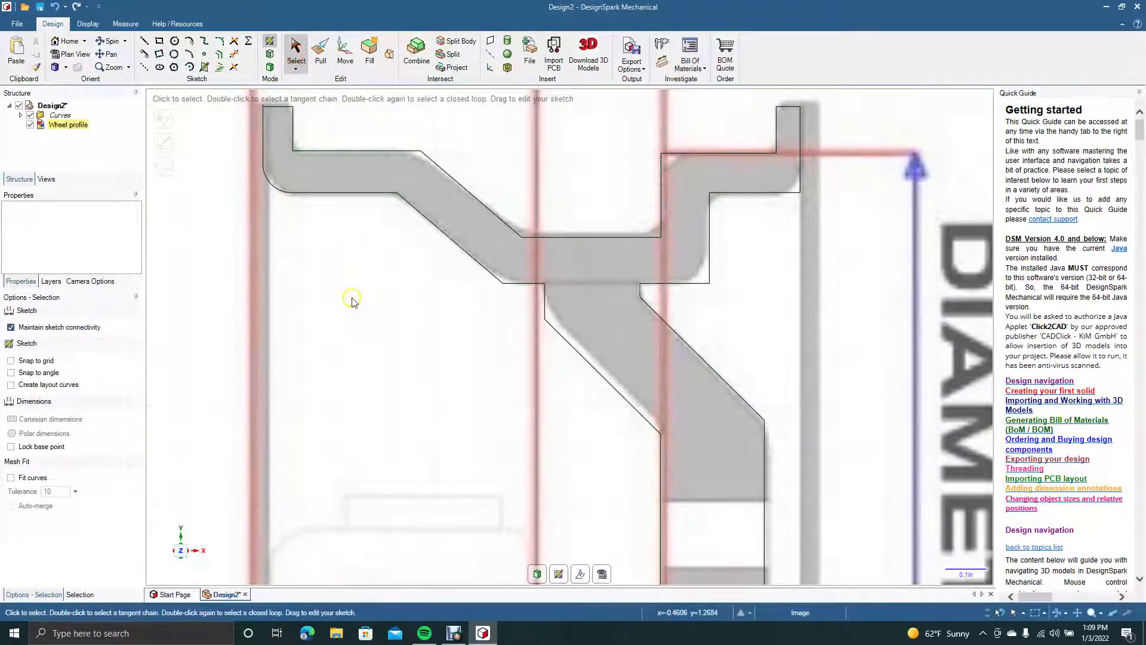
{"action": "left_click", "coordinate": [220, 43]}
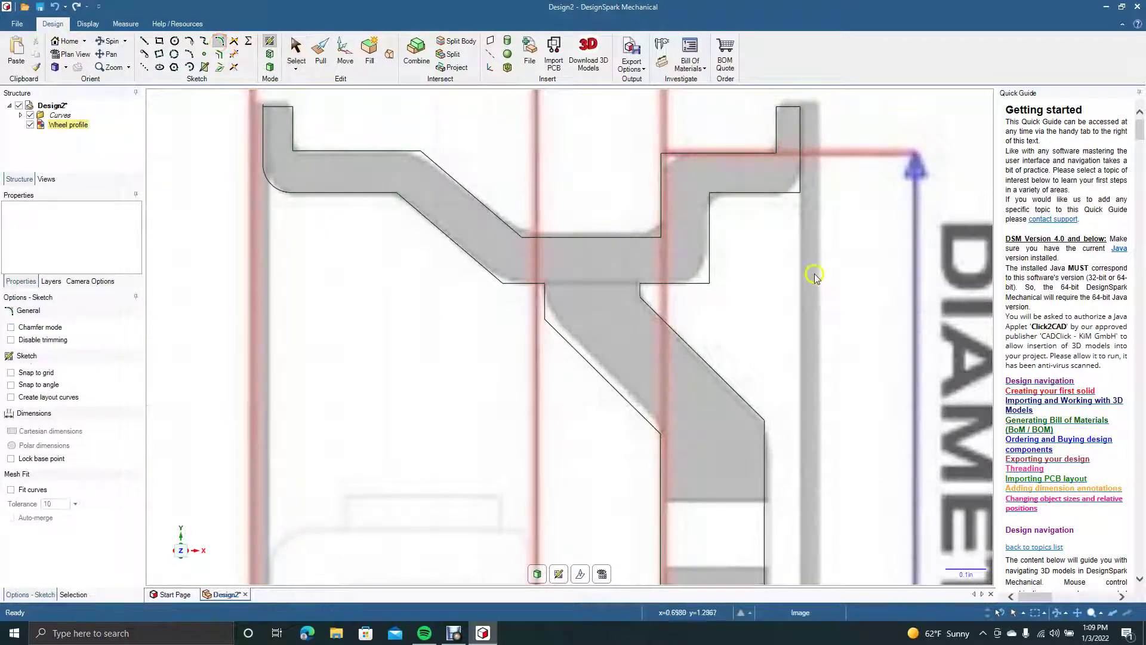
{"action": "left_click", "coordinate": [778, 192]}
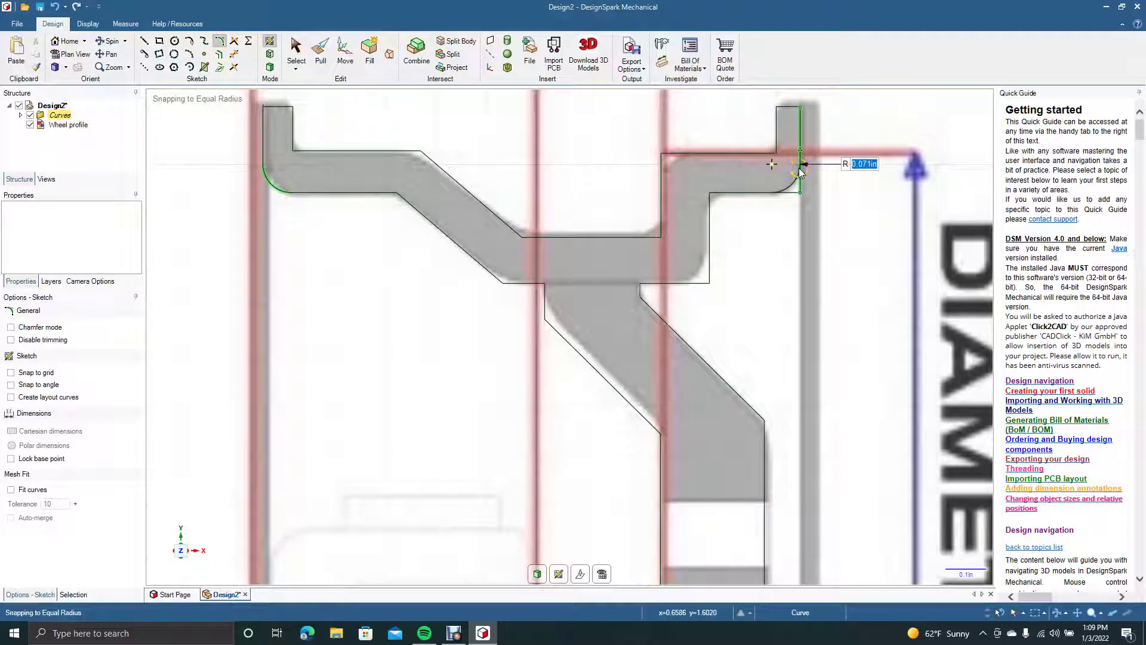
{"action": "left_click", "coordinate": [801, 170]}
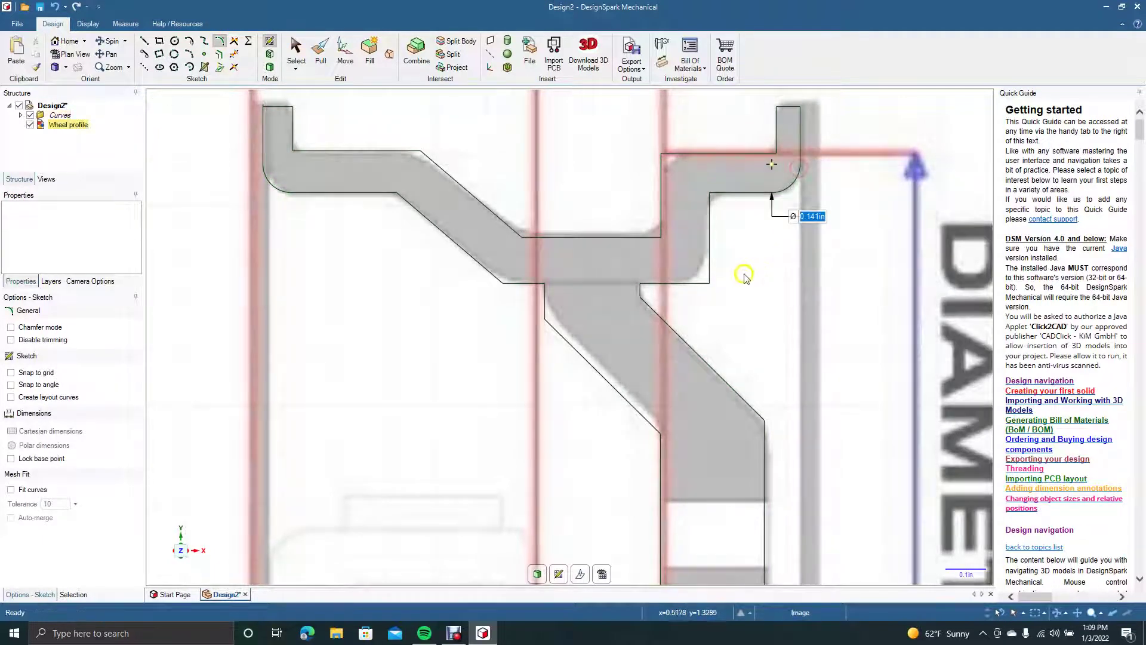
{"action": "left_click", "coordinate": [690, 282]}
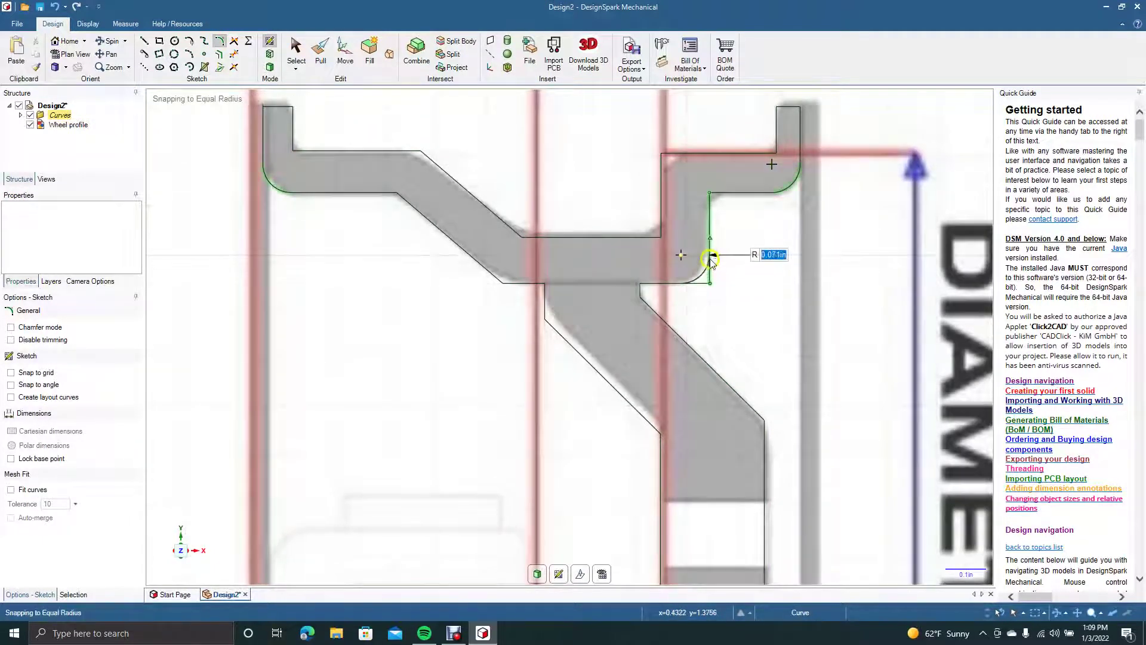
{"action": "left_click", "coordinate": [711, 258]}
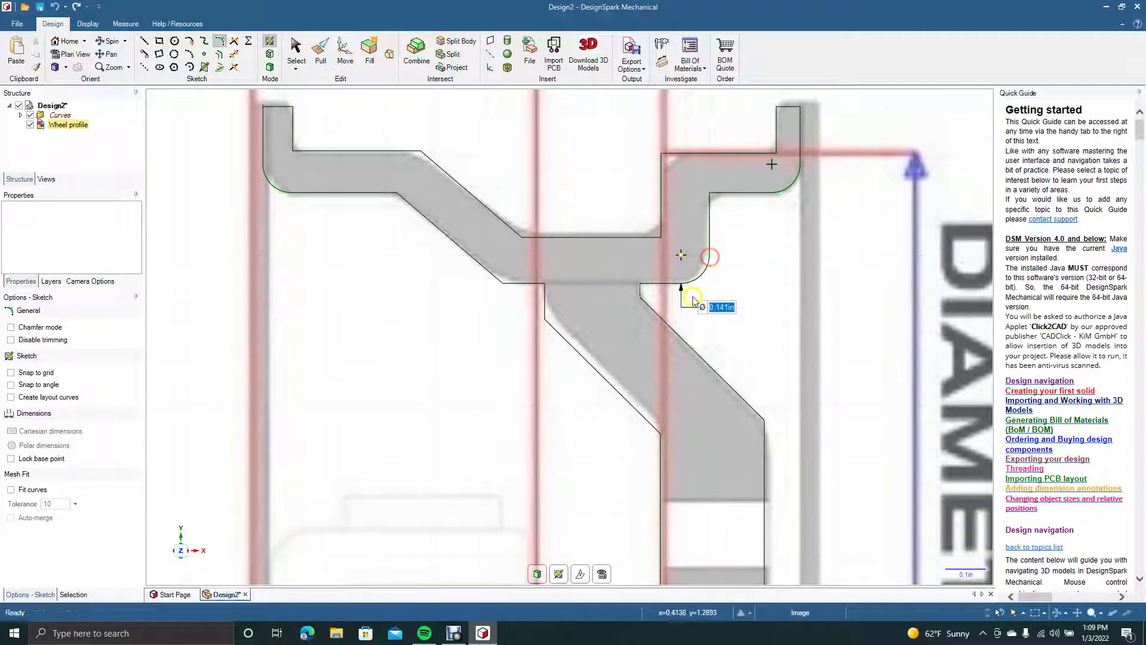
Round the drop centre's lower left and two upper corners, using 0.283 in diameter upper left and 0.141 in upper right, plus the spoke's upper left bend.
{"action": "left_click", "coordinate": [476, 261]}
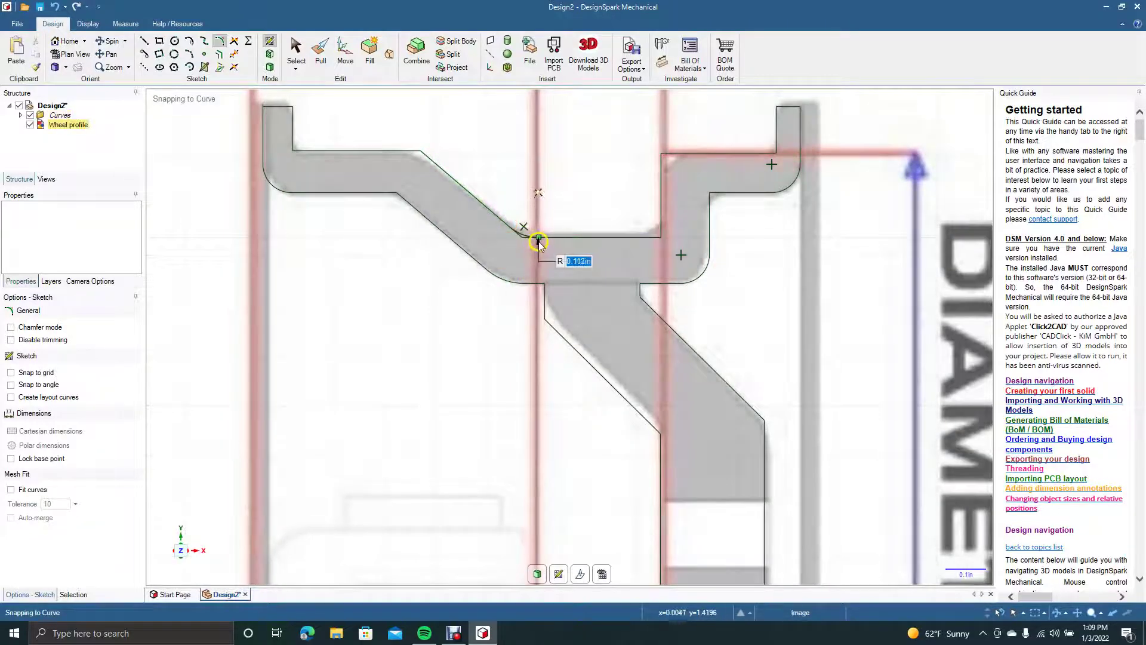
{"action": "left_click", "coordinate": [539, 242]}
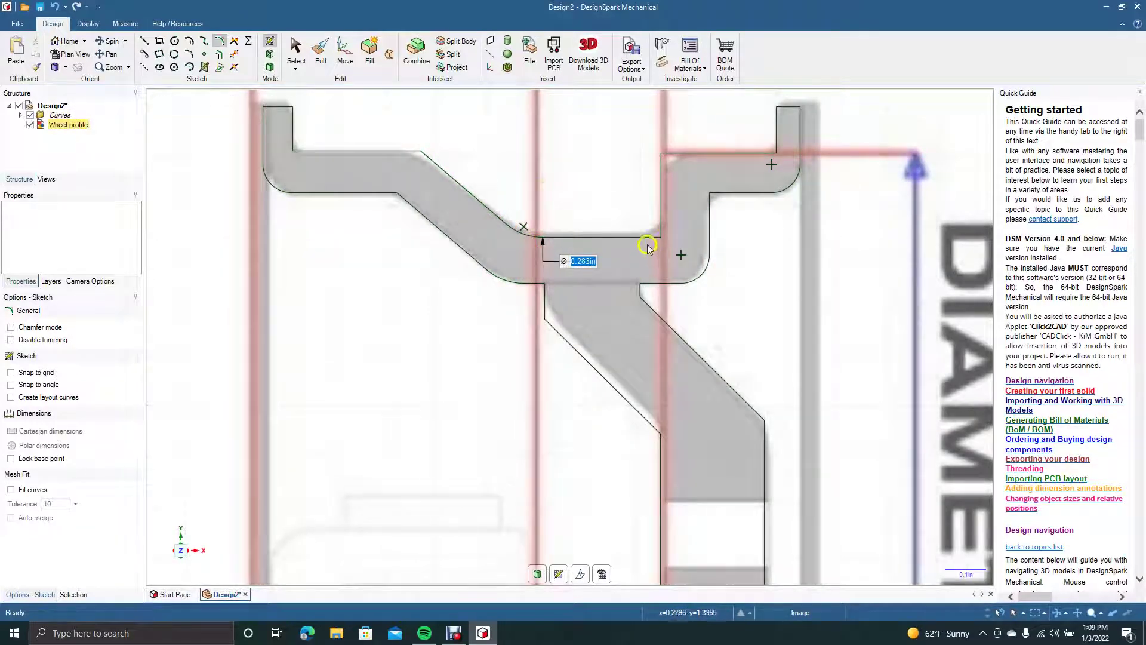
{"action": "left_click", "coordinate": [661, 216]}
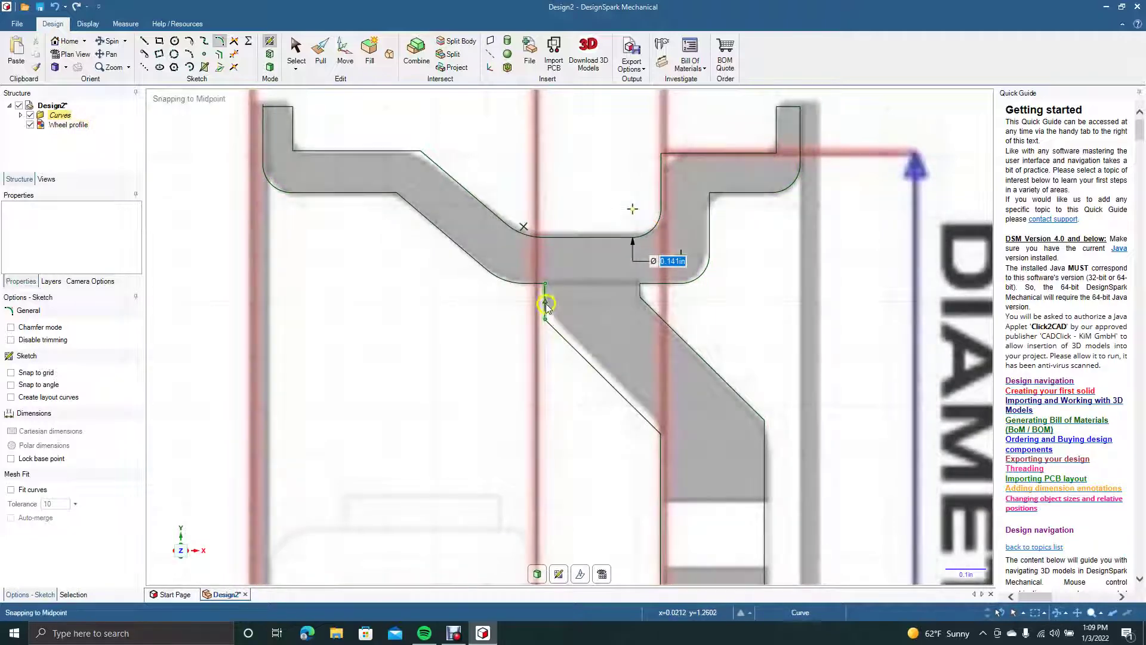
{"action": "left_click", "coordinate": [565, 338]}
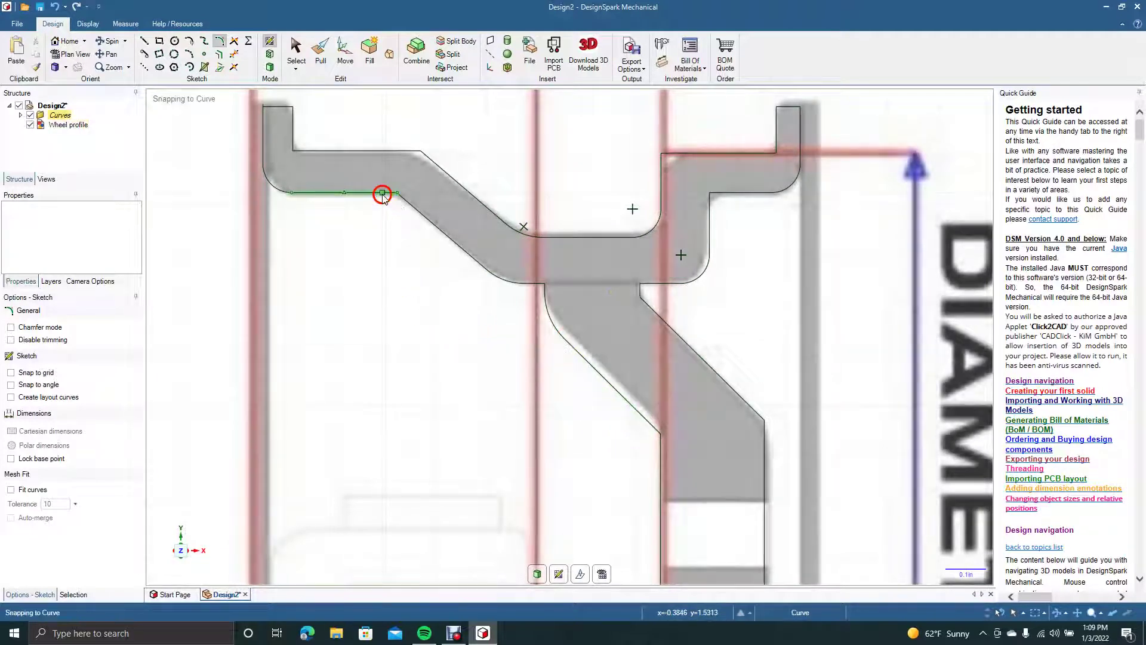
Round the left slope's two upper bends, the right shoulder at 0.141 in diameter, and both flanges' inner corners at 0.058 in diameter.
{"action": "left_click", "coordinate": [406, 200]}
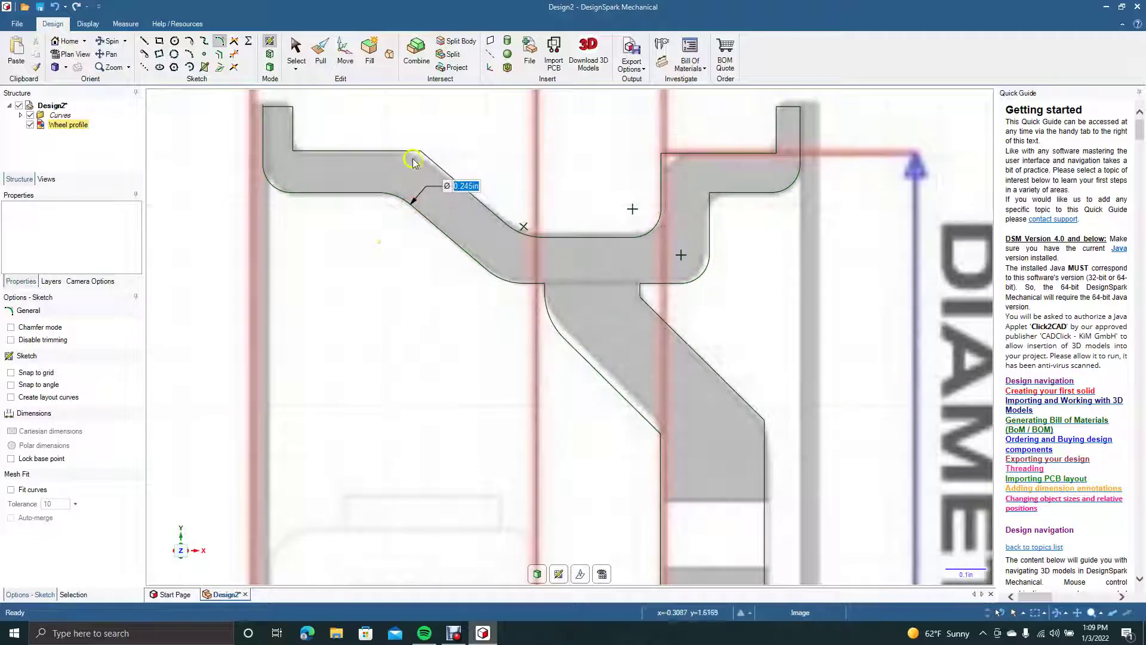
{"action": "left_click", "coordinate": [436, 175]}
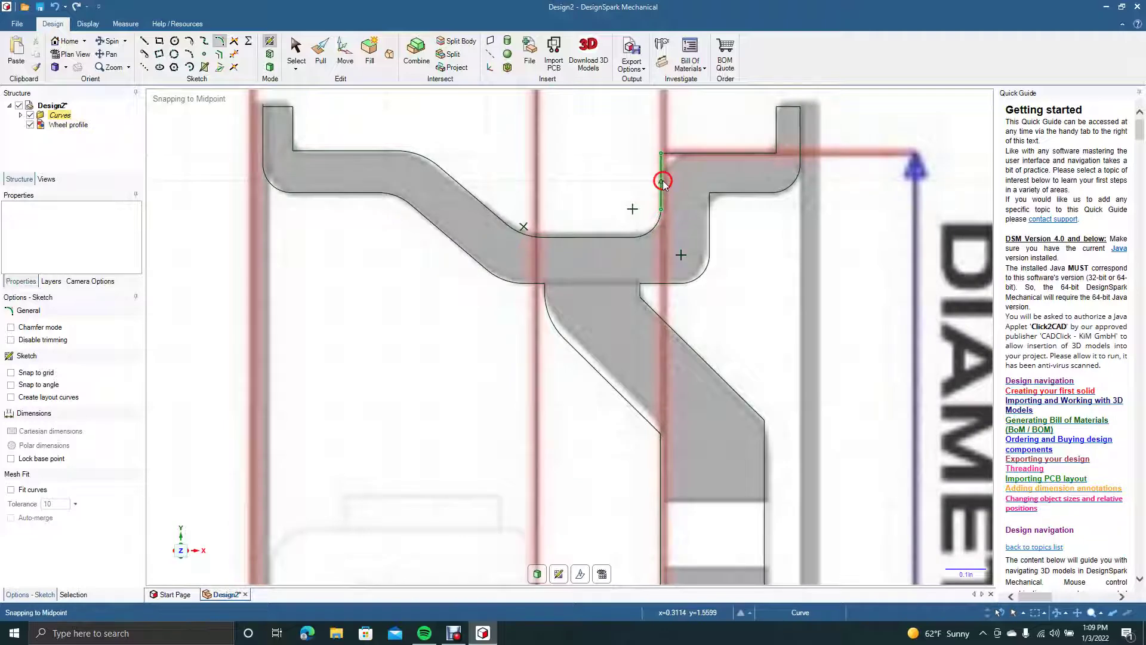
{"action": "left_click", "coordinate": [690, 155]}
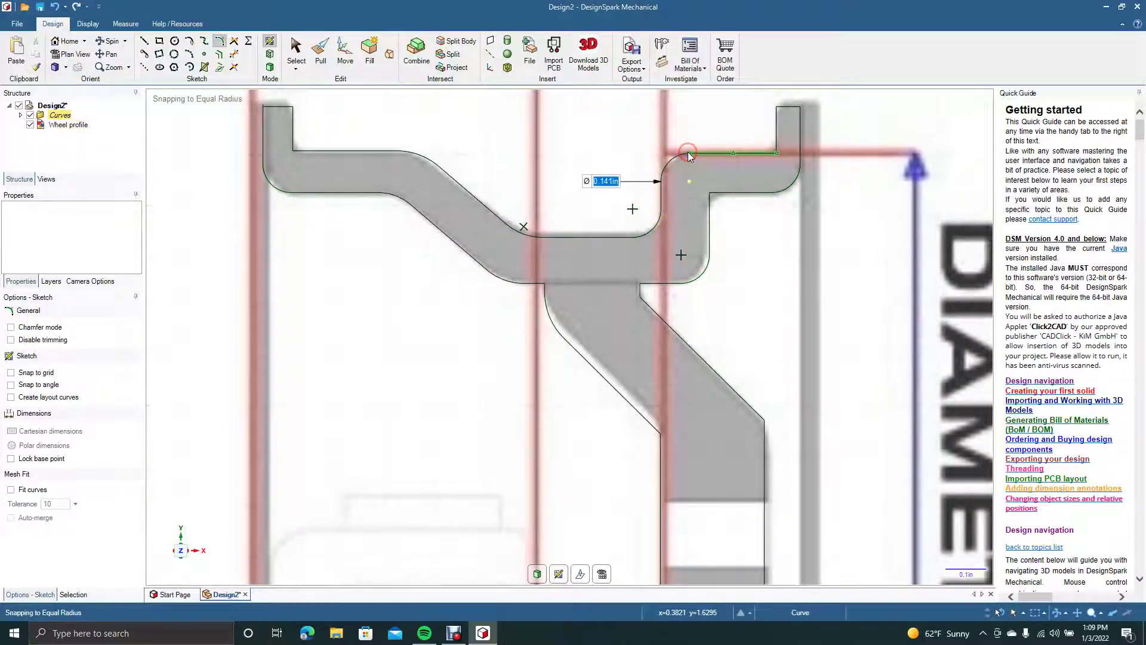
{"action": "left_click", "coordinate": [304, 151]}
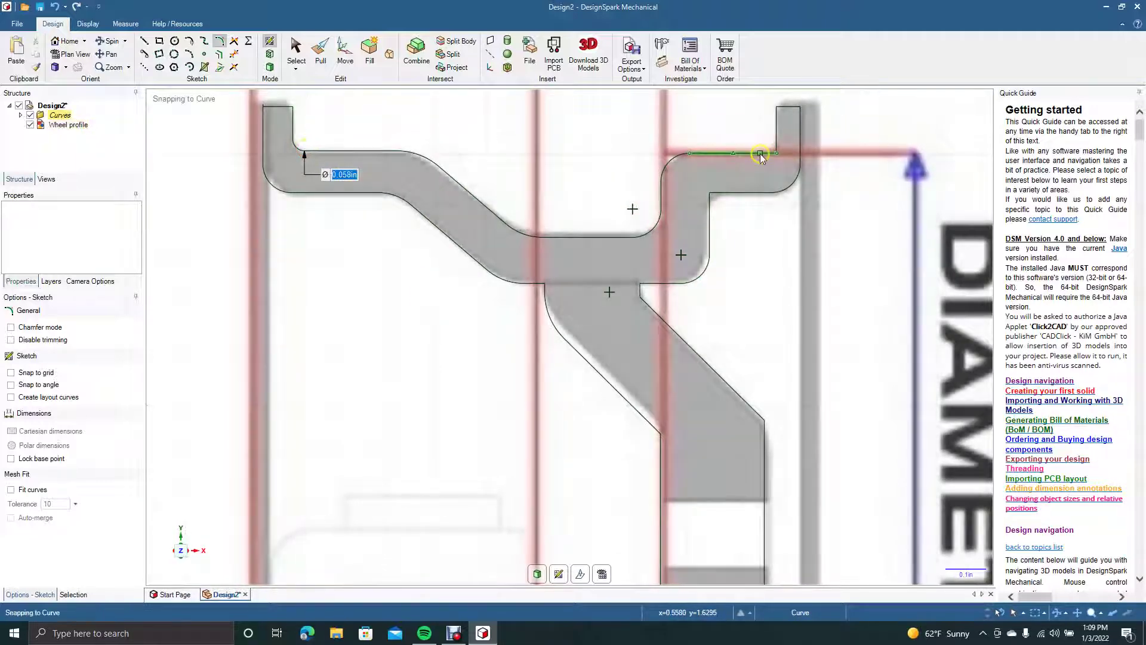
{"action": "left_click", "coordinate": [776, 146]}
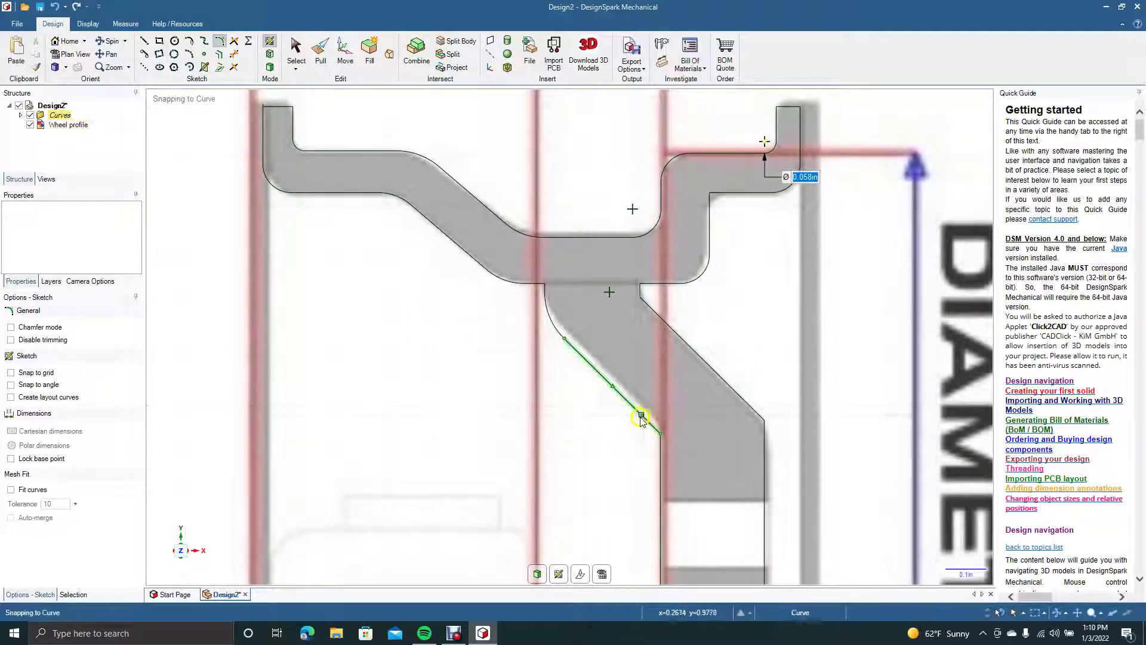
Round the lower bends on both sides of the spoke with fillets of 0.203 in diameter.
{"action": "left_click", "coordinate": [664, 455]}
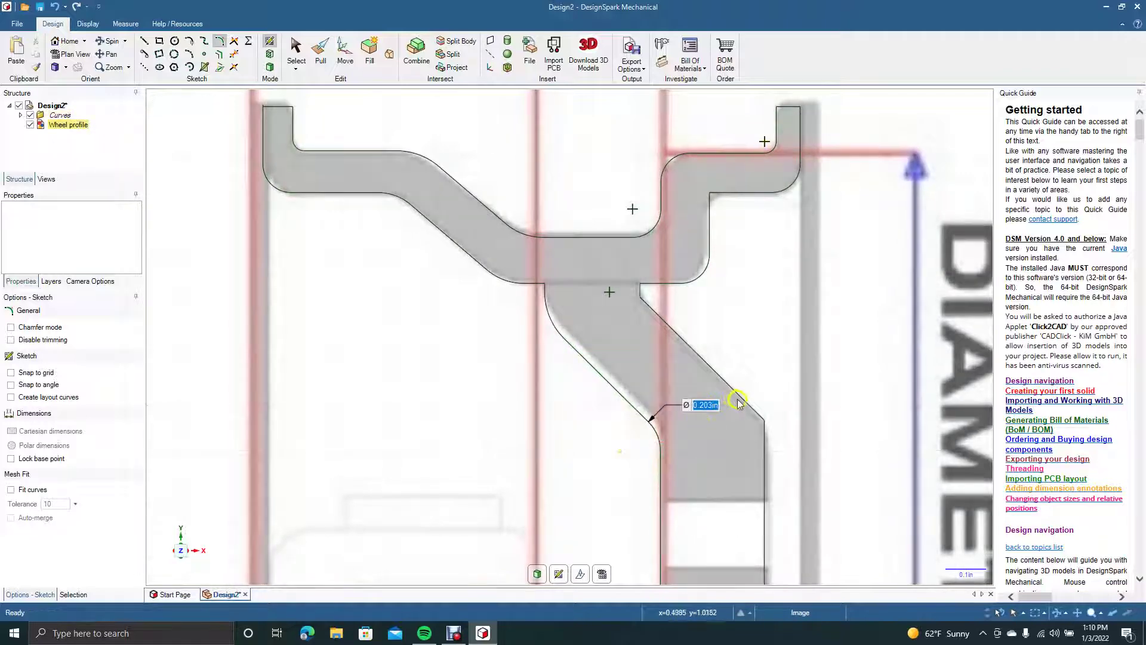
{"action": "left_click", "coordinate": [767, 441]}
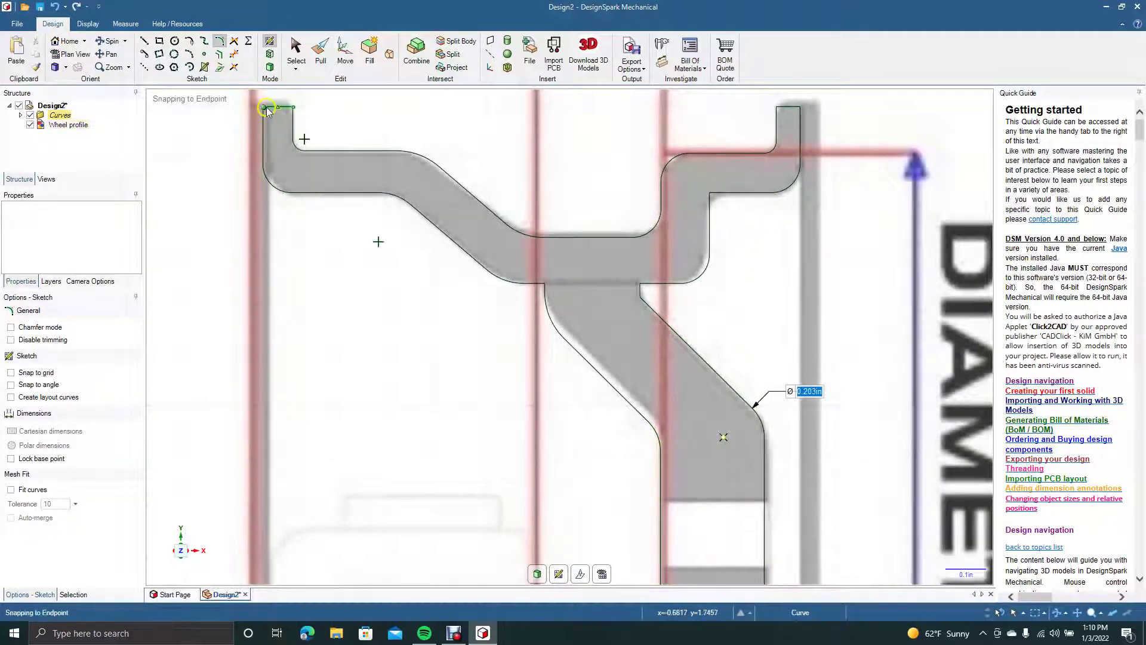
{"action": "left_click", "coordinate": [233, 55]}
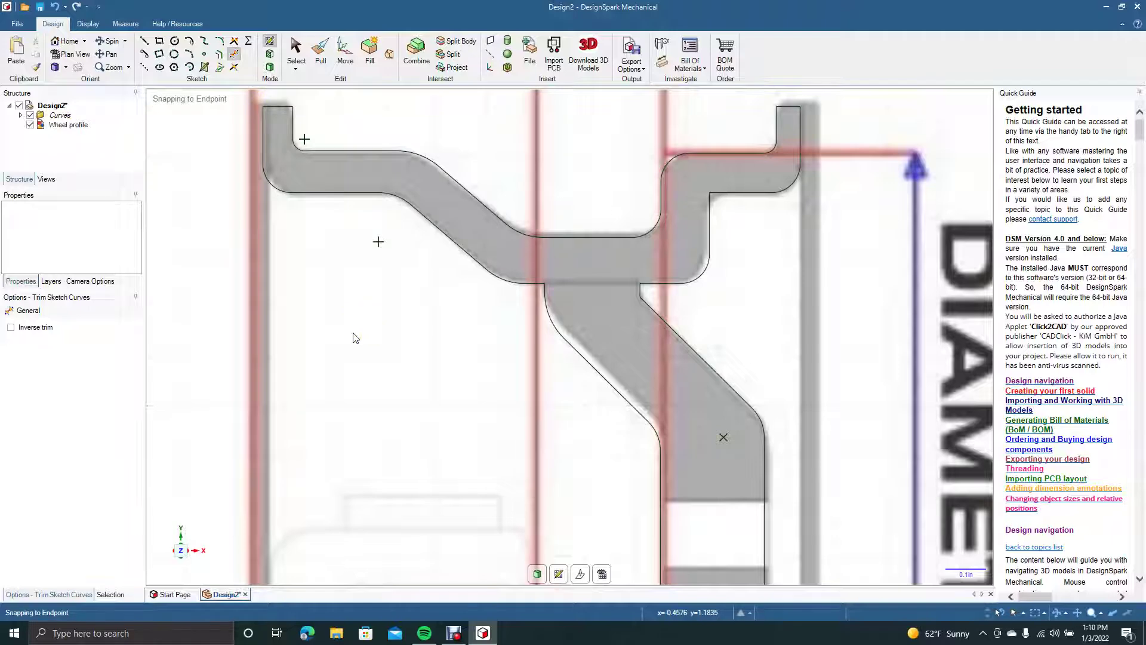
Sketch a horizontal construction line about 2.454 in long along the wheel's centre axis below the profile.
{"action": "scroll", "coordinate": [355, 338], "scroll_direction": "down", "scroll_amount": 4}
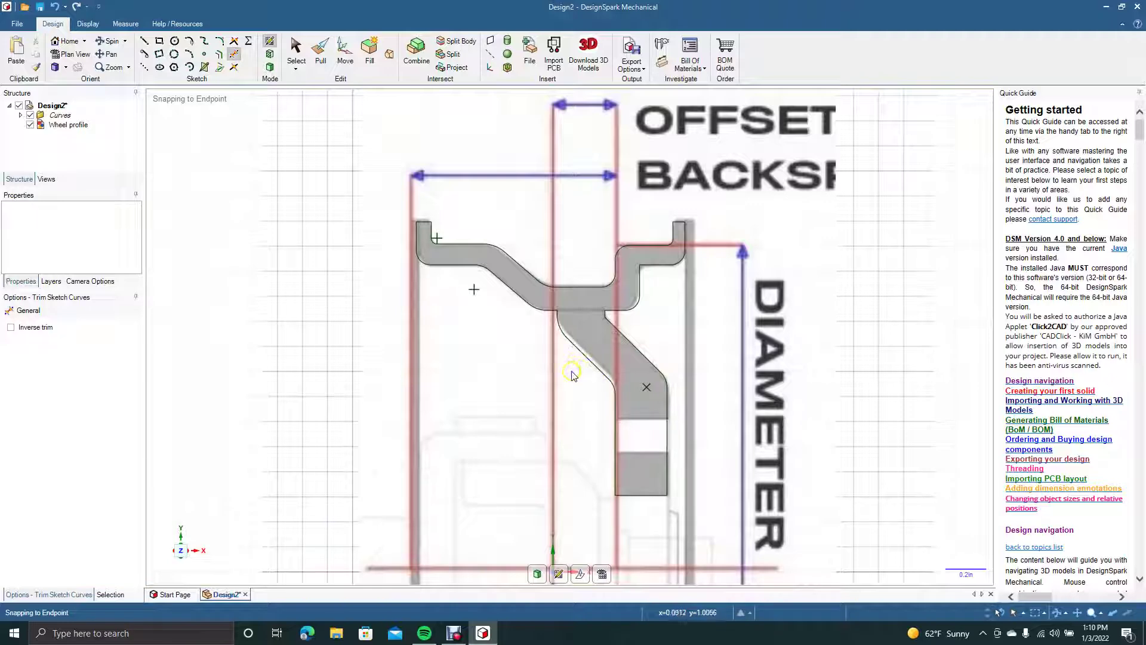
{"action": "left_click", "coordinate": [145, 68]}
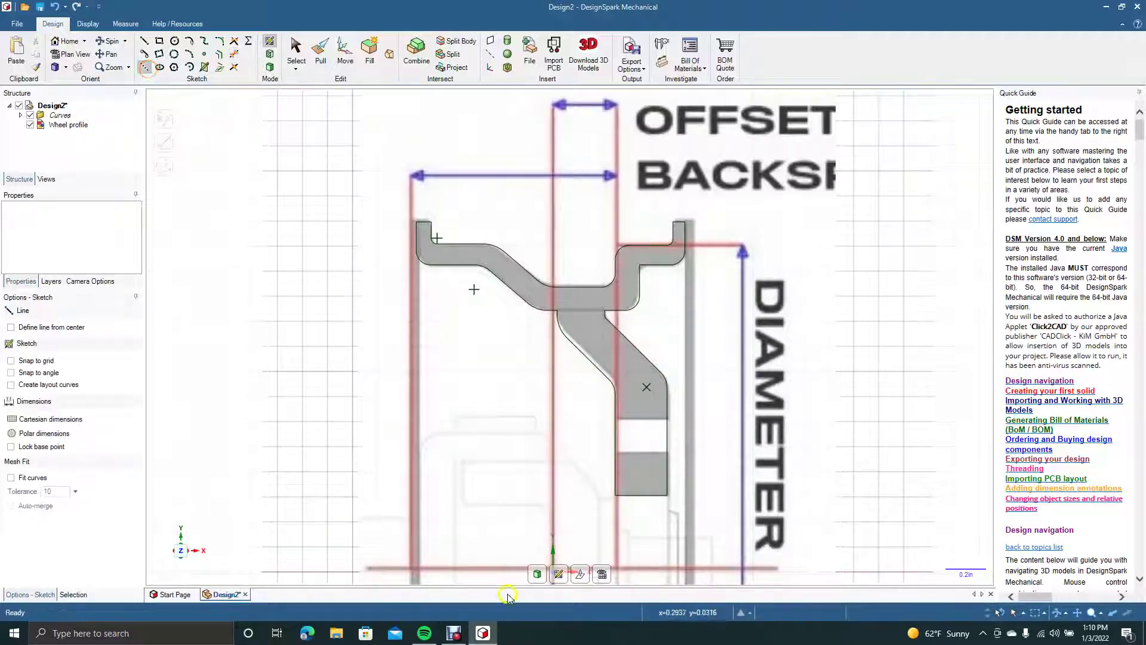
{"action": "left_click", "coordinate": [368, 570]}
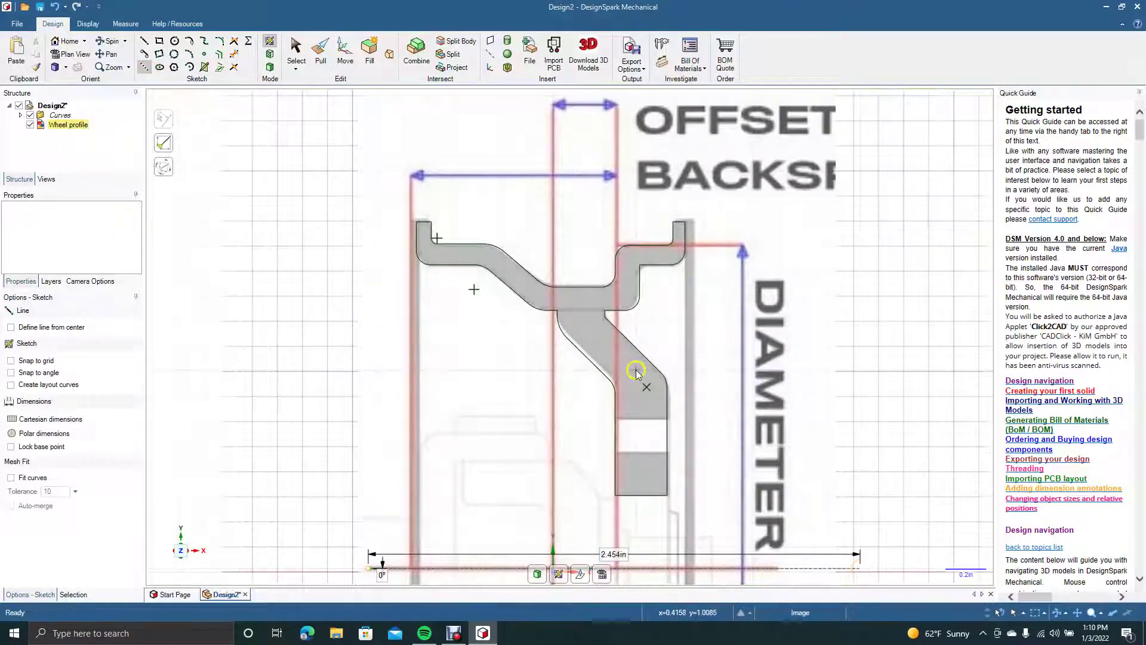
Delete the imported Wheel profile reference image.
{"action": "left_click", "coordinate": [291, 48]}
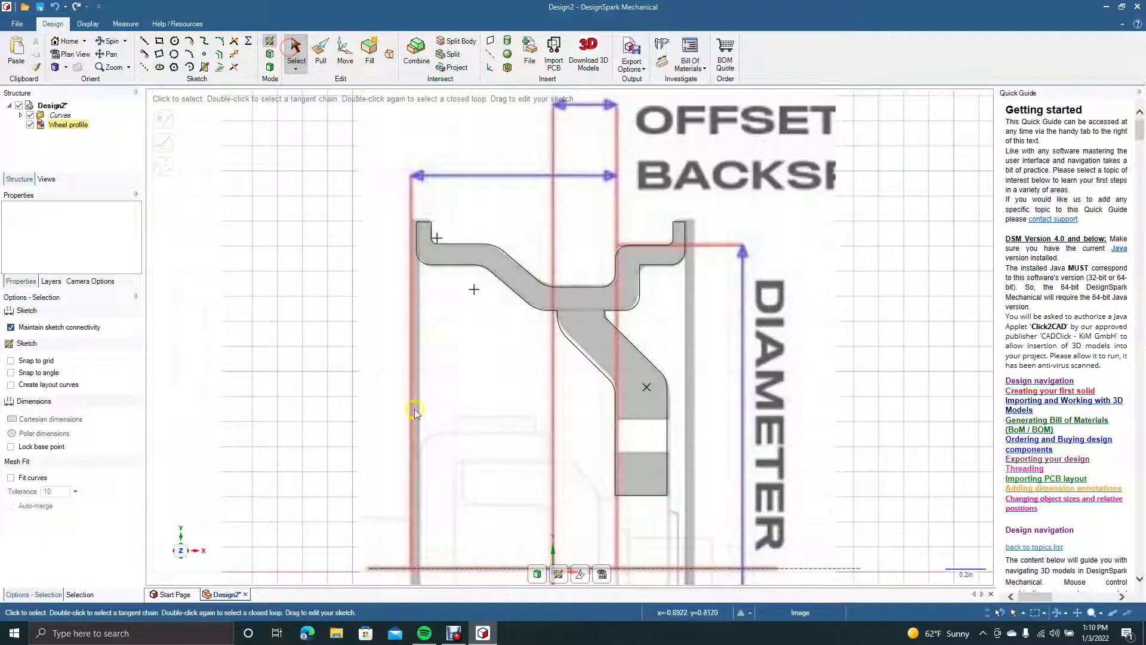
{"action": "left_click", "coordinate": [378, 401]}
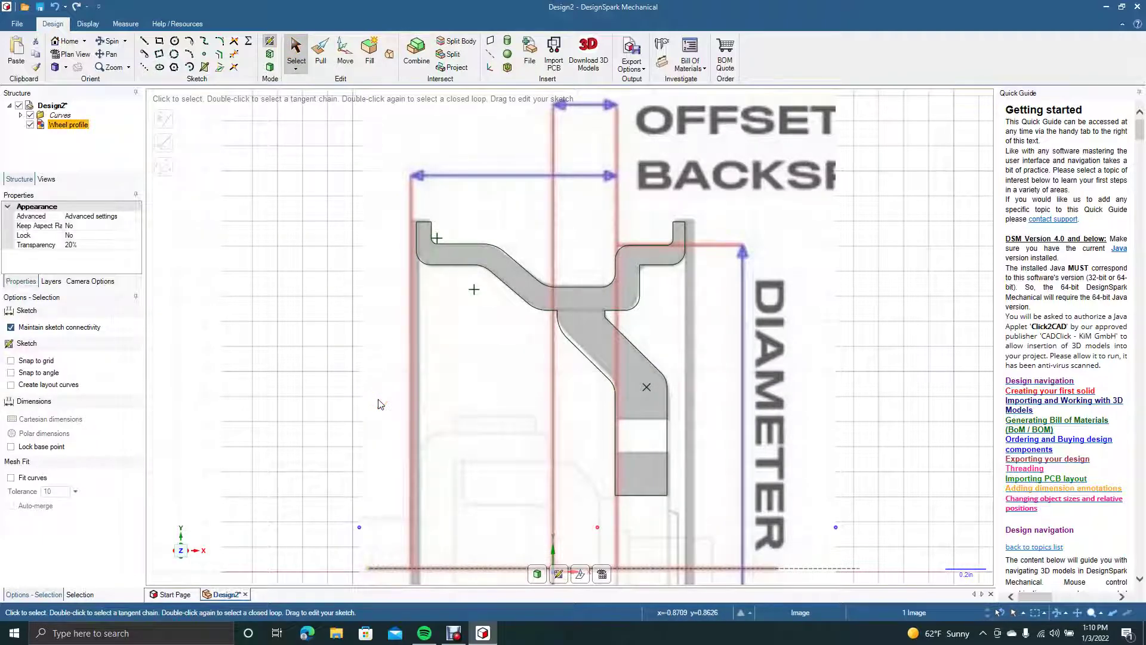
{"action": "key", "text": "Delete"}
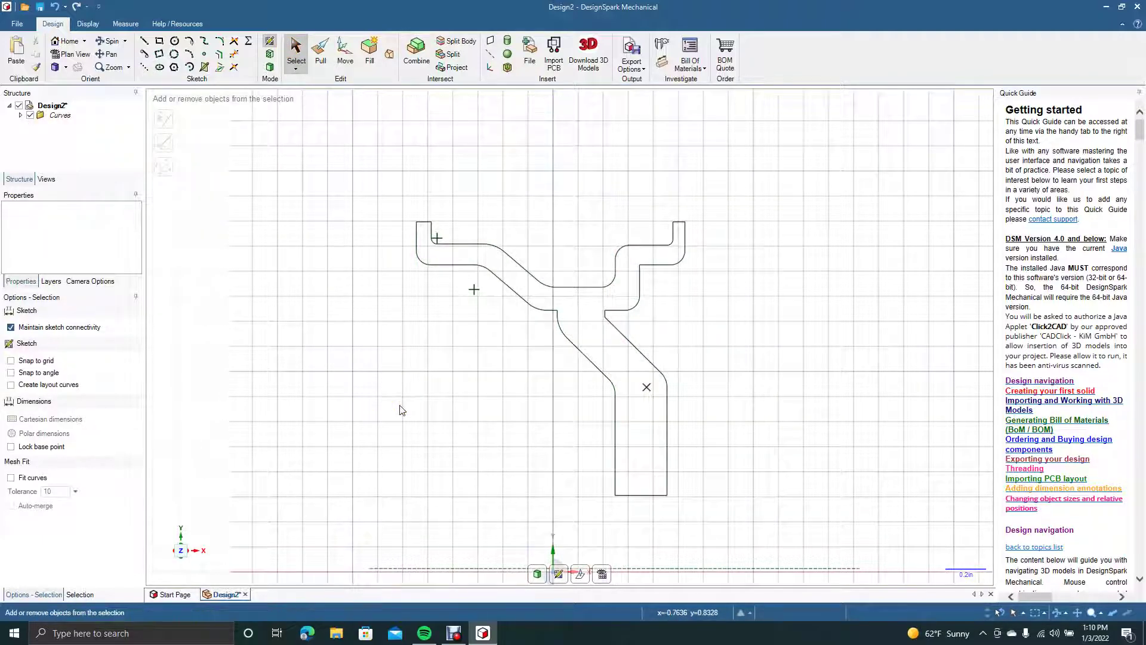
Round the inner corner between the right ledge's underside and the drop centre's outer wall with a 0.088 in diameter fillet.
{"action": "scroll", "coordinate": [400, 410], "scroll_direction": "up", "scroll_amount": 2}
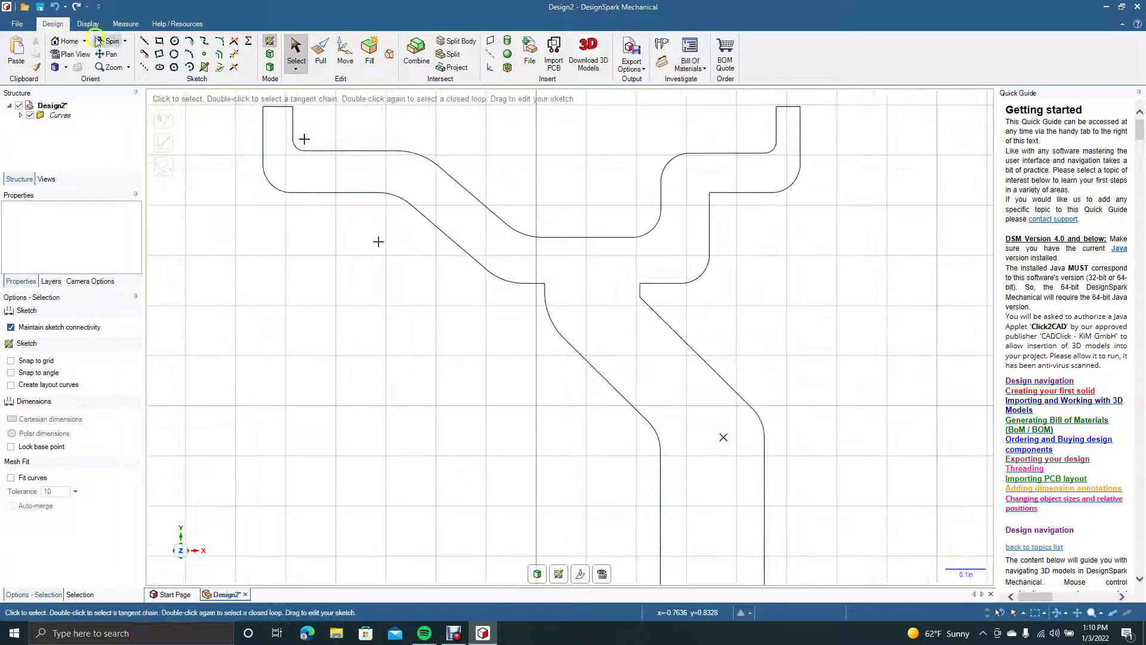
{"action": "left_click", "coordinate": [104, 54]}
{"action": "left_click_drag", "start_coordinate": [286, 325], "coordinate": [303, 352]}
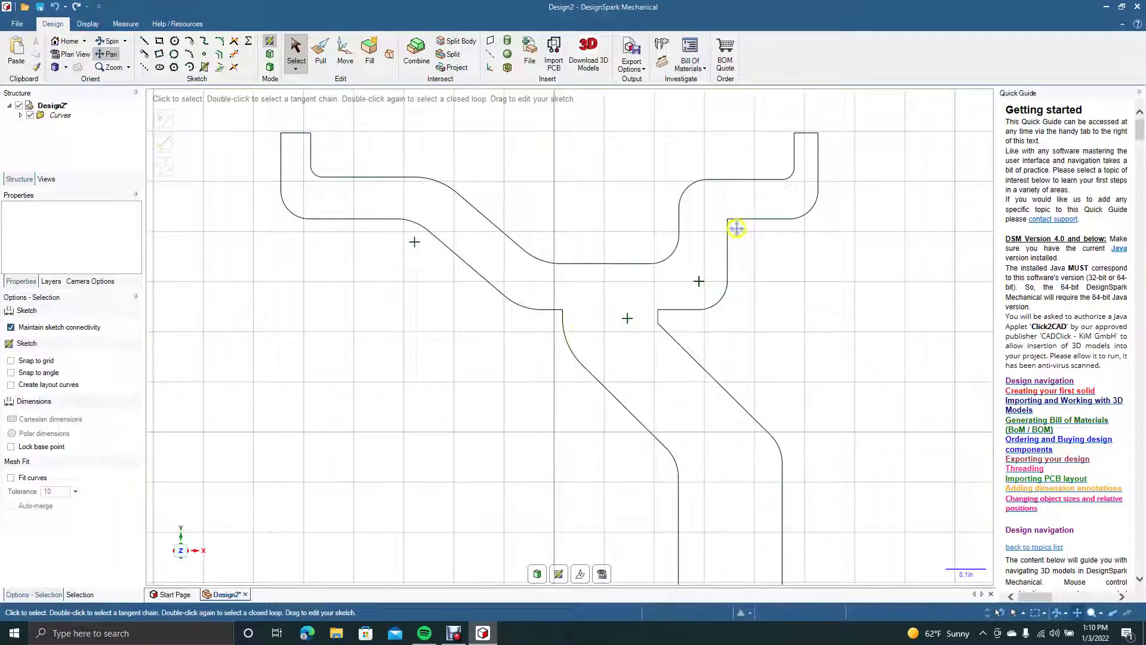
{"action": "left_click", "coordinate": [220, 41]}
{"action": "left_click", "coordinate": [726, 230]}
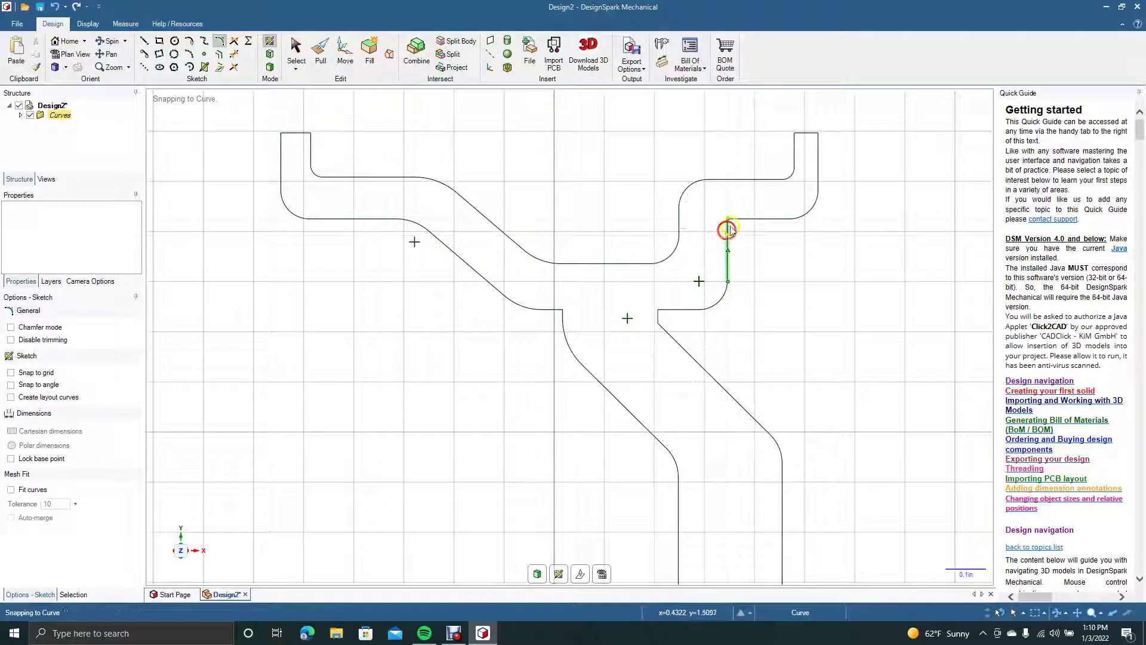
{"action": "left_click", "coordinate": [746, 219]}
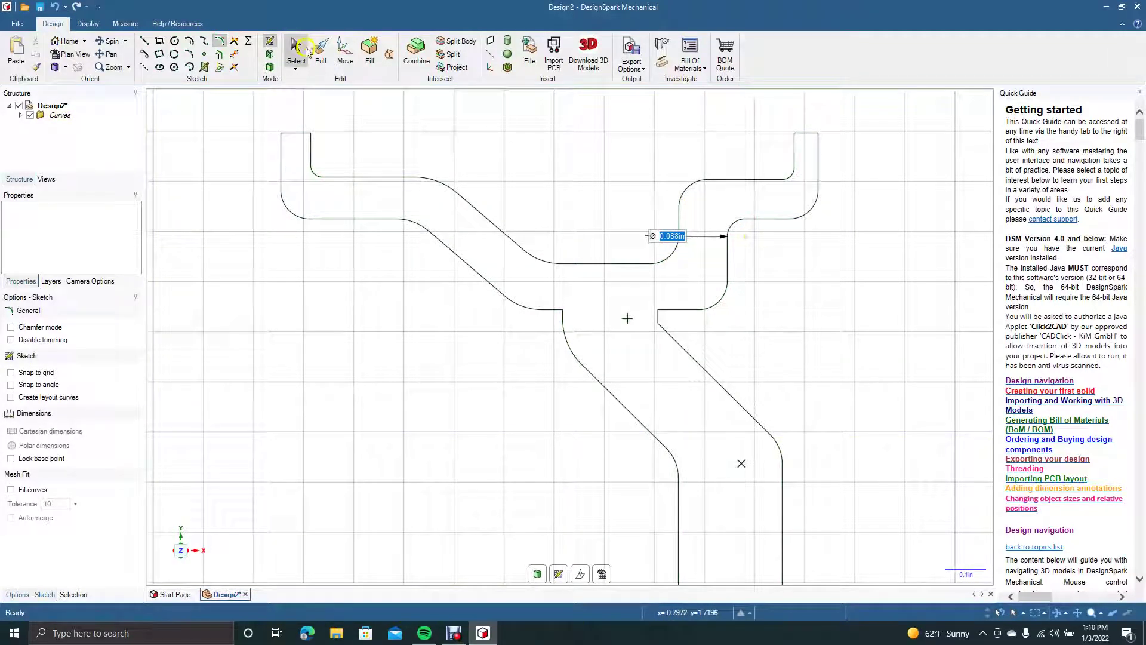
{"action": "left_click", "coordinate": [294, 50]}
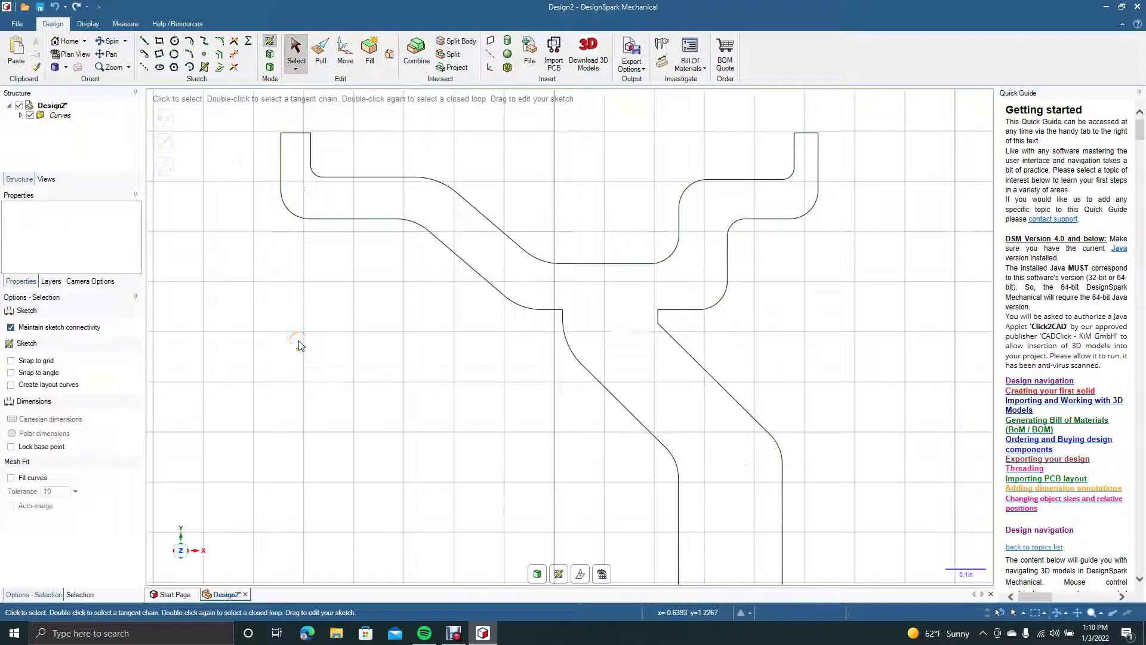
Revolve the closed rim and spoke profile a full turn around the horizontal construction line into a solid wheel.
{"action": "scroll", "coordinate": [300, 345], "scroll_direction": "down", "scroll_amount": 5}
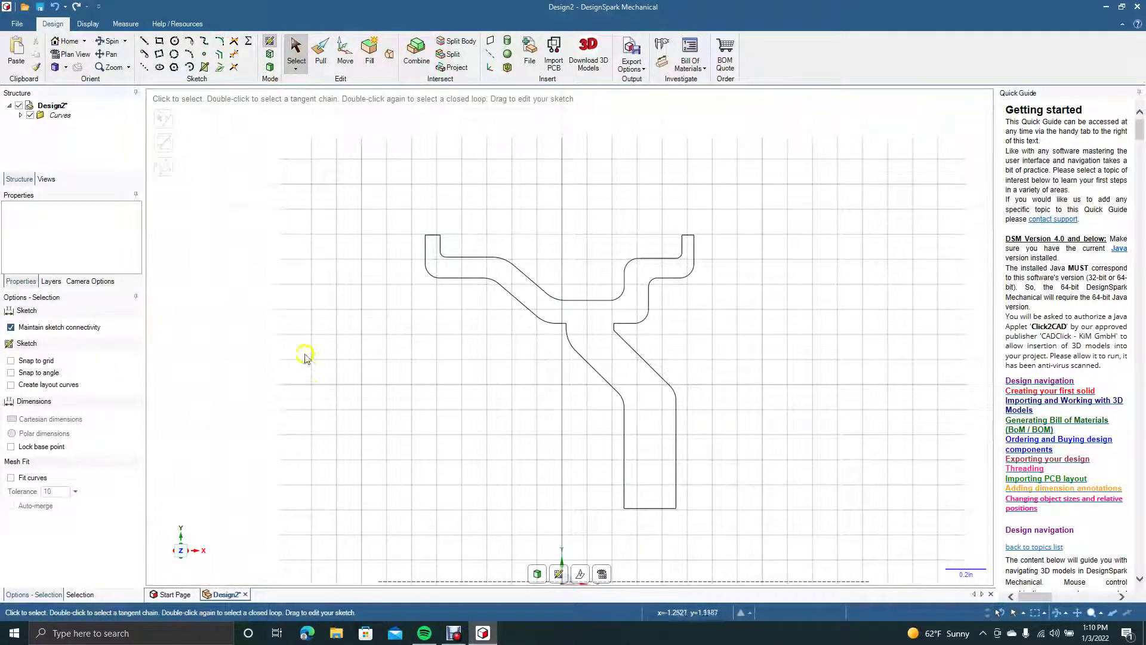
{"action": "left_click", "coordinate": [113, 54]}
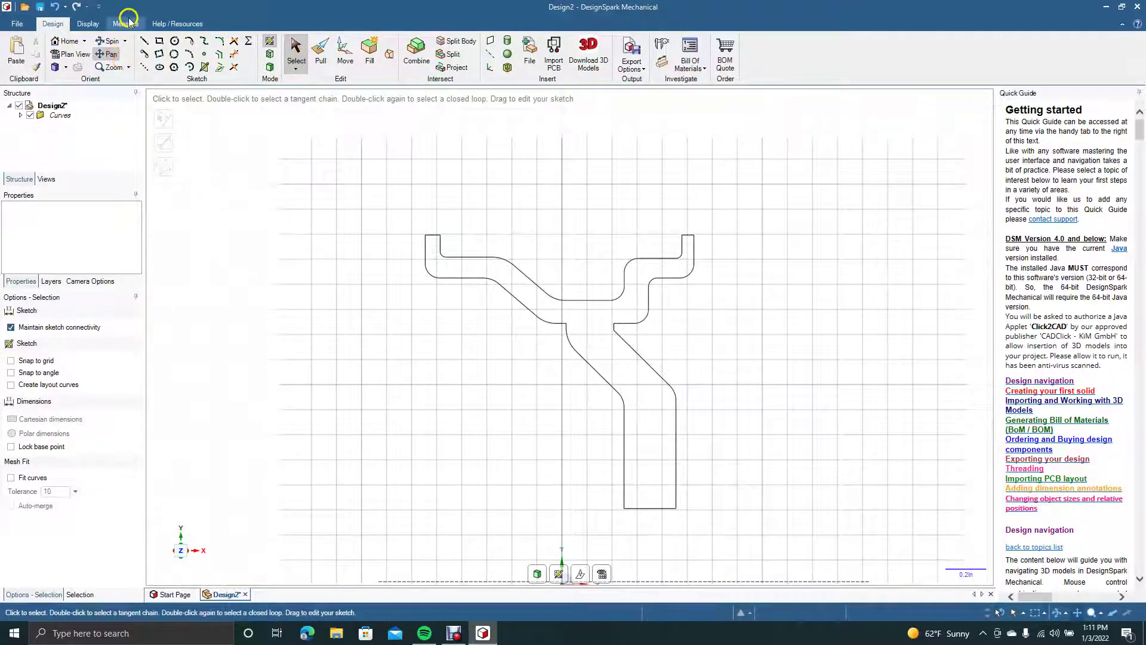
{"action": "left_click_drag", "start_coordinate": [314, 253], "coordinate": [316, 201]}
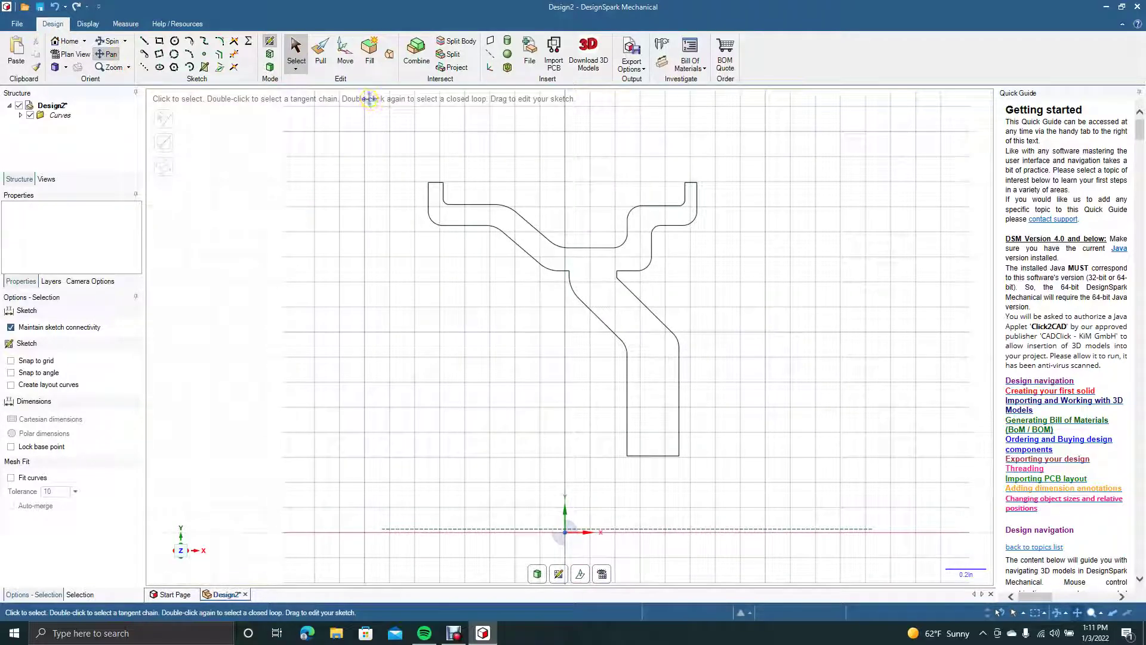
{"action": "left_click", "coordinate": [320, 52]}
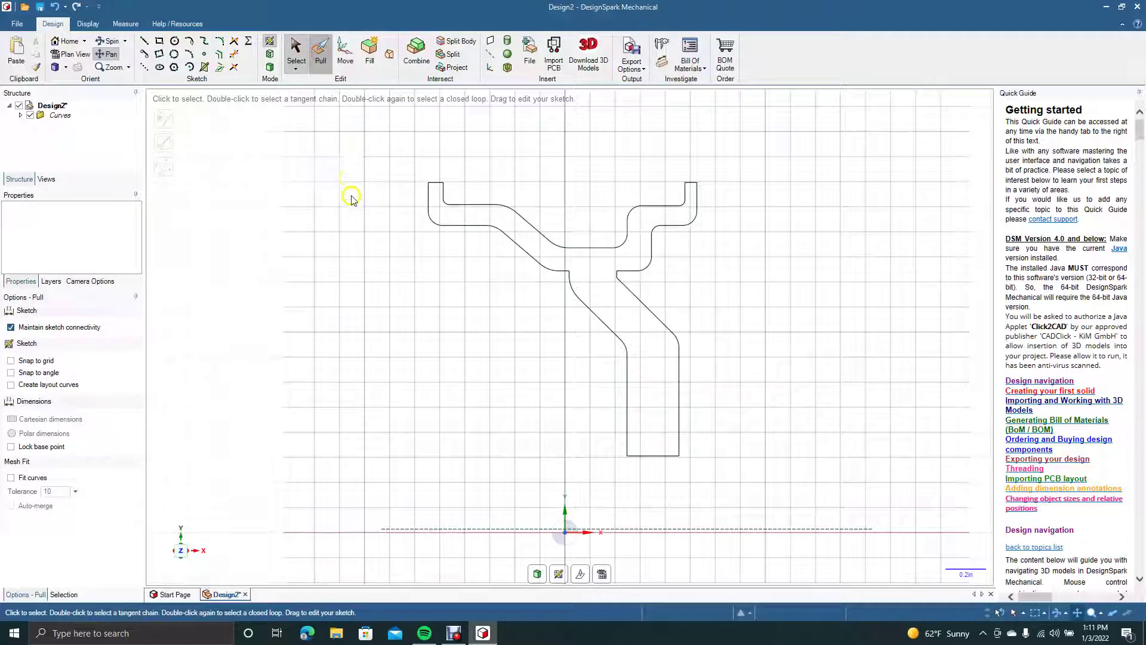
{"action": "left_click", "coordinate": [586, 285]}
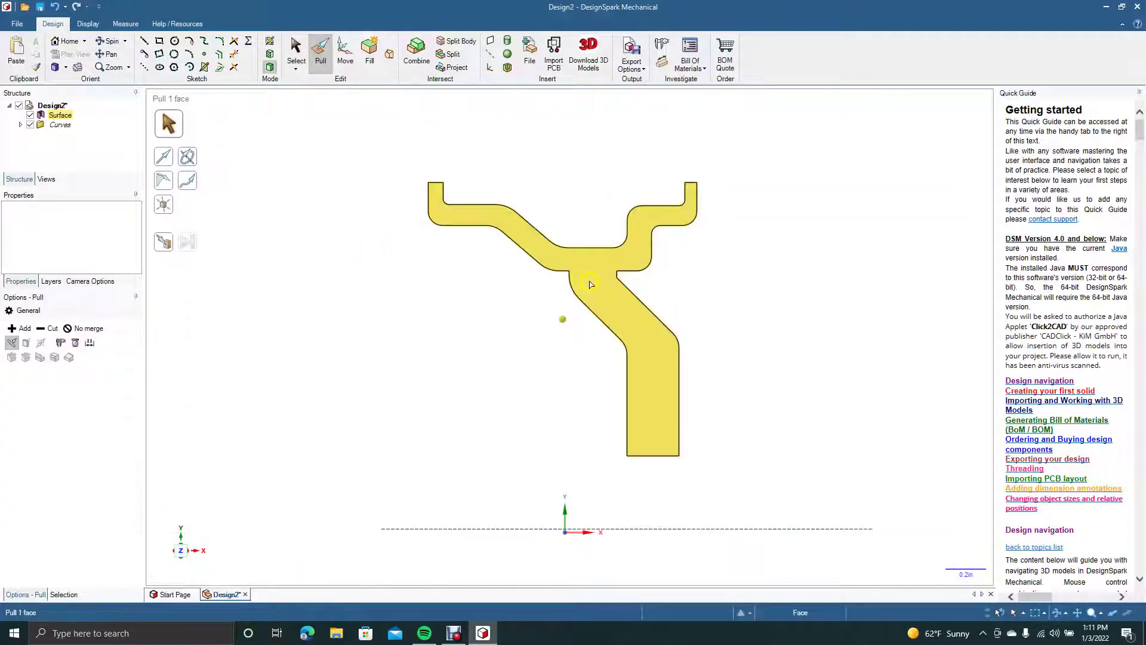
{"action": "left_click", "coordinate": [590, 284]}
{"action": "left_click", "coordinate": [189, 159]}
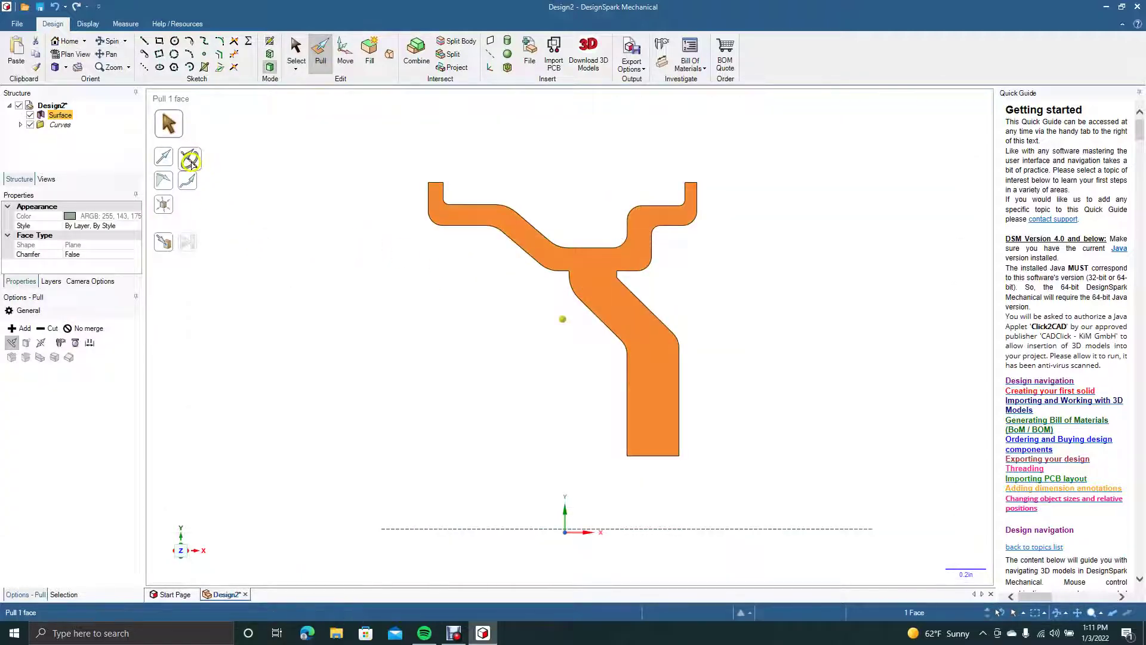
{"action": "left_click", "coordinate": [190, 160]}
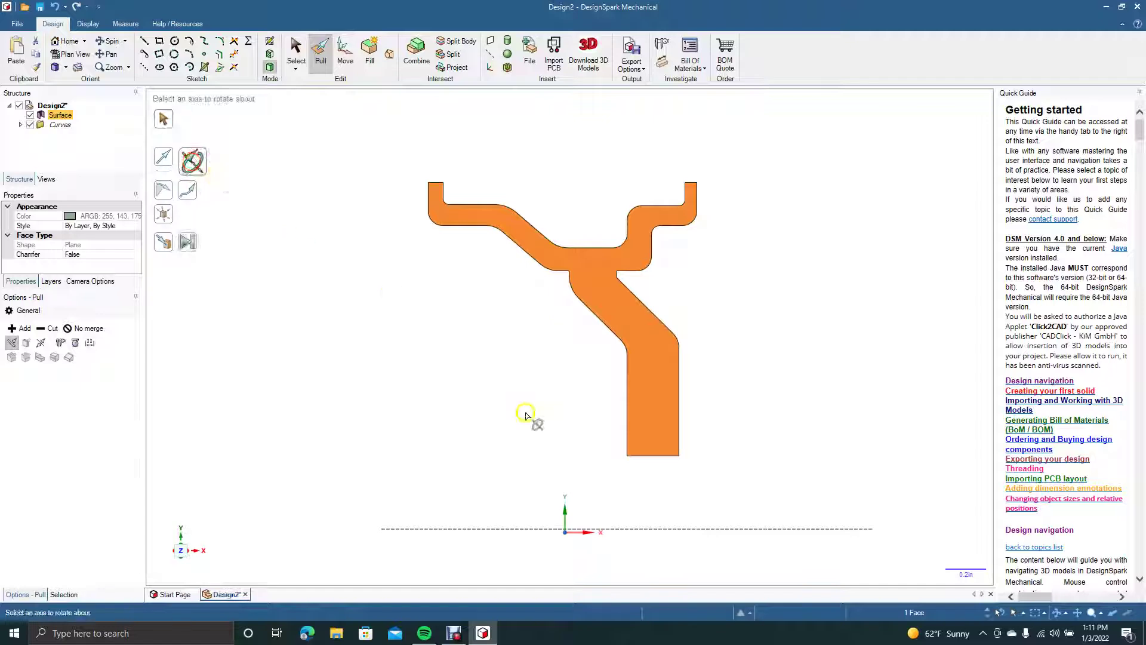
{"action": "left_click", "coordinate": [616, 529]}
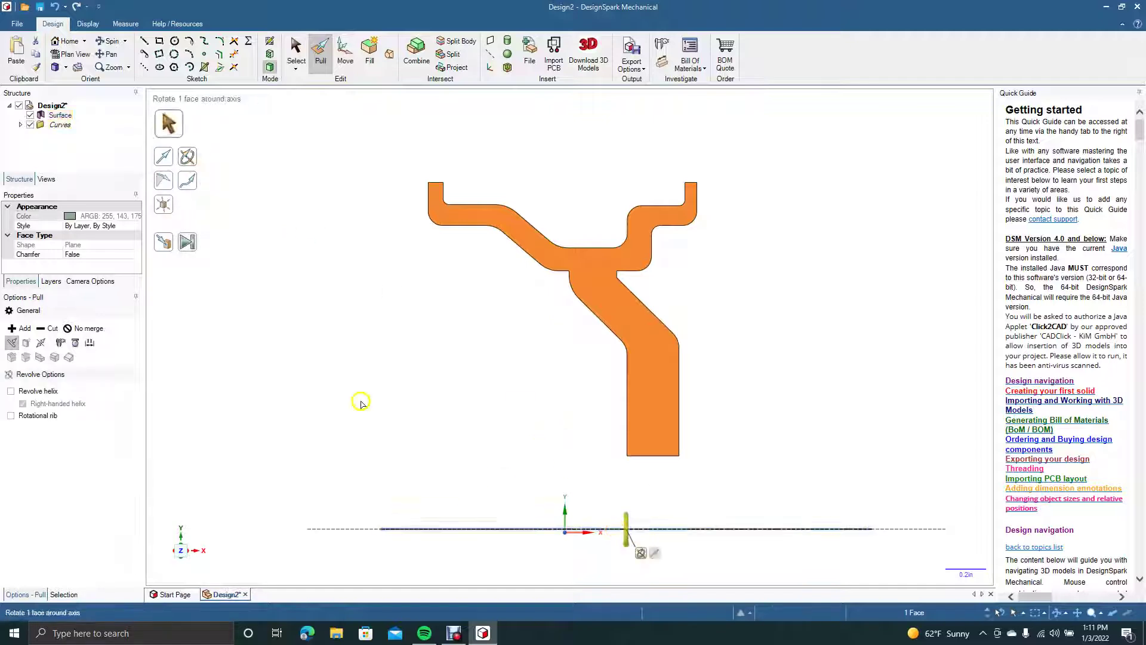
{"action": "left_click", "coordinate": [191, 246]}
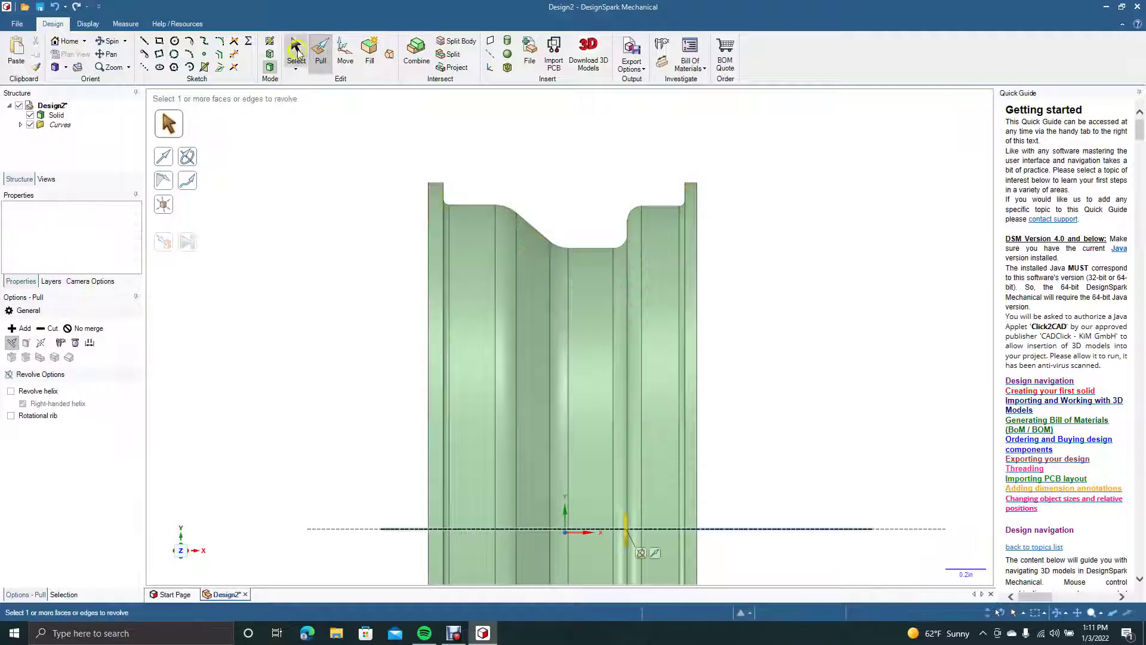
{"action": "left_click", "coordinate": [297, 51]}
Select the flat hub face around the centre bore and orient the view square to it.
{"action": "scroll", "coordinate": [352, 357], "scroll_direction": "down", "scroll_amount": 3}
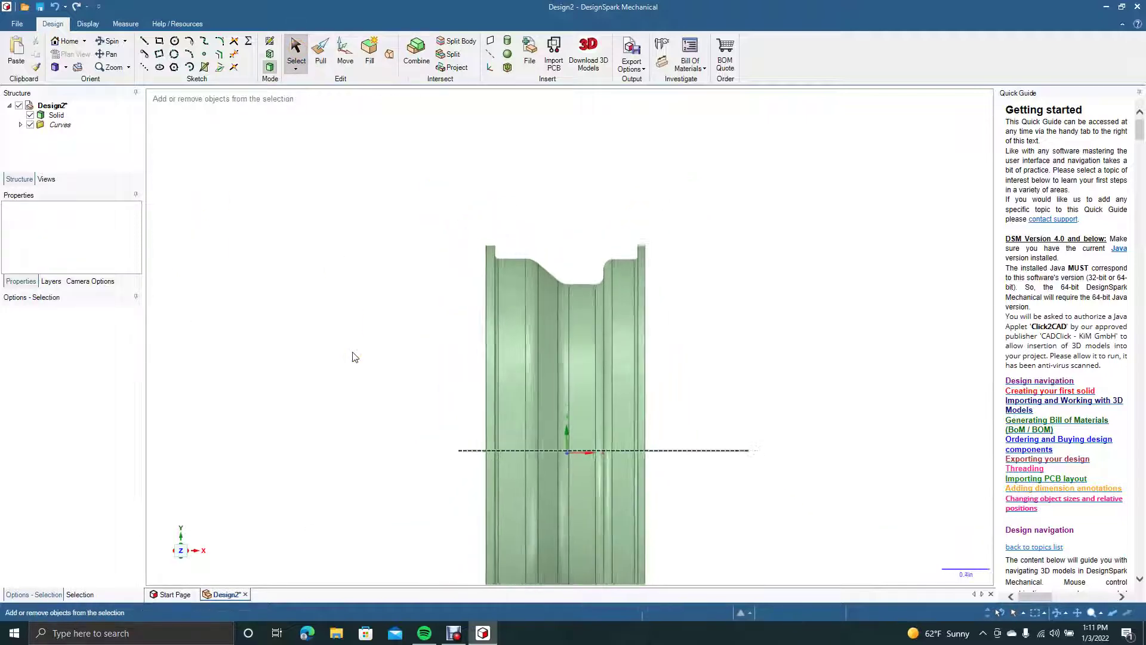
{"action": "left_click", "coordinate": [114, 41]}
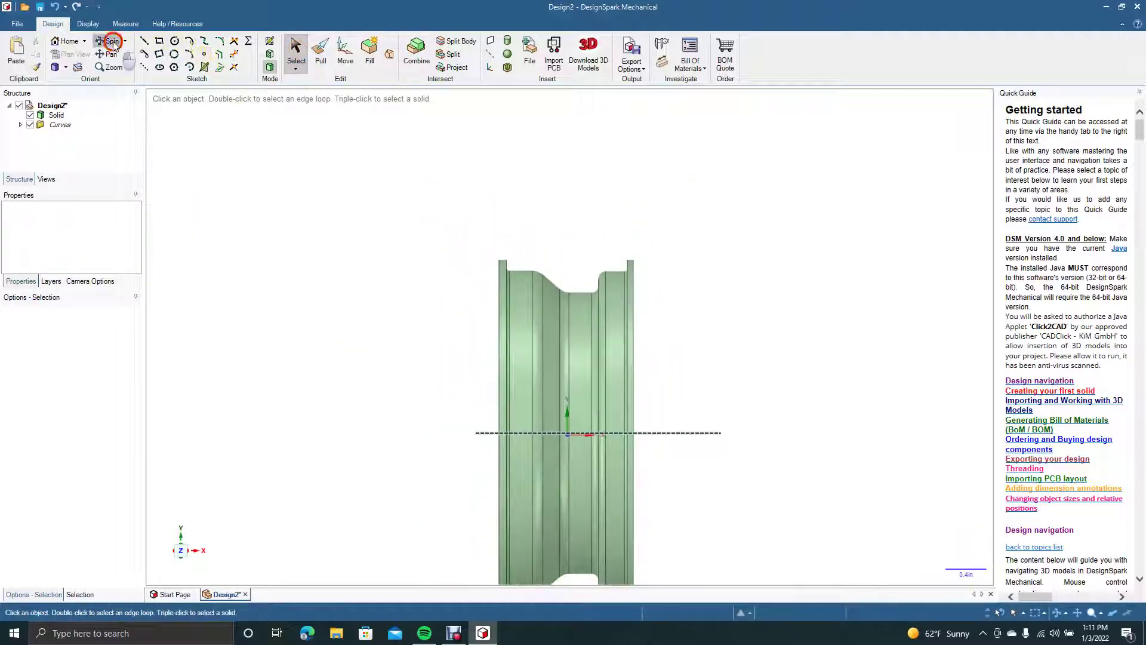
{"action": "left_click_drag", "start_coordinate": [406, 362], "coordinate": [581, 364]}
{"action": "mouse_move", "coordinate": [450, 233]}
{"action": "left_mouse_down"}
{"action": "mouse_move", "coordinate": [377, 227]}
{"action": "mouse_move", "coordinate": [446, 232]}
{"action": "left_mouse_up"}
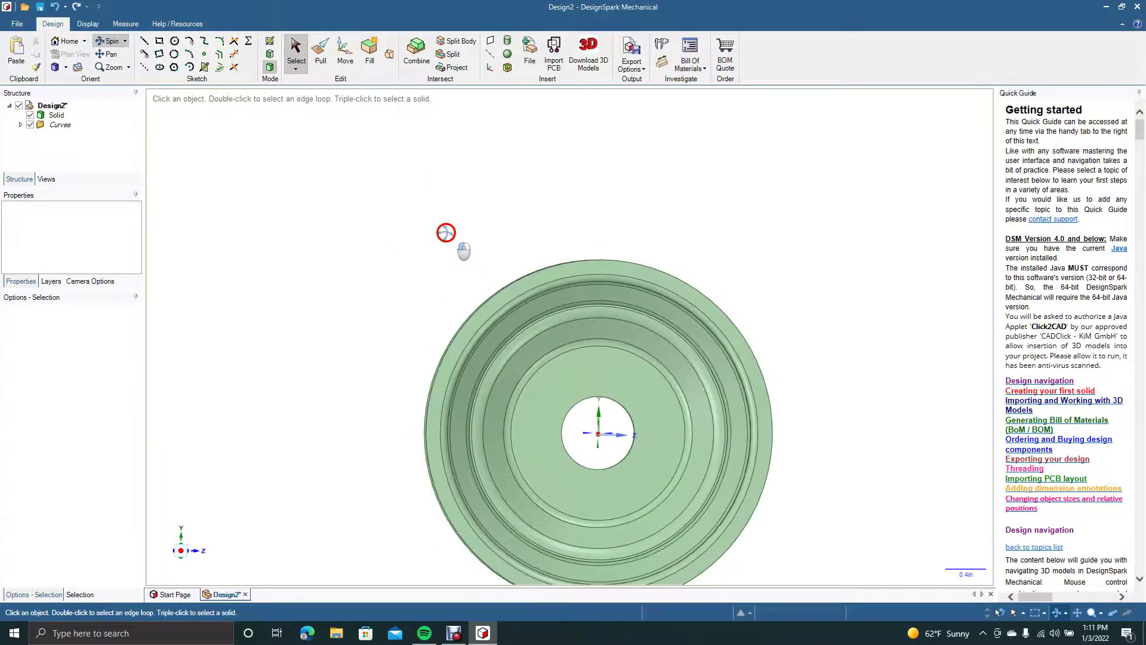
{"action": "left_click", "coordinate": [296, 53]}
{"action": "left_click", "coordinate": [531, 386]}
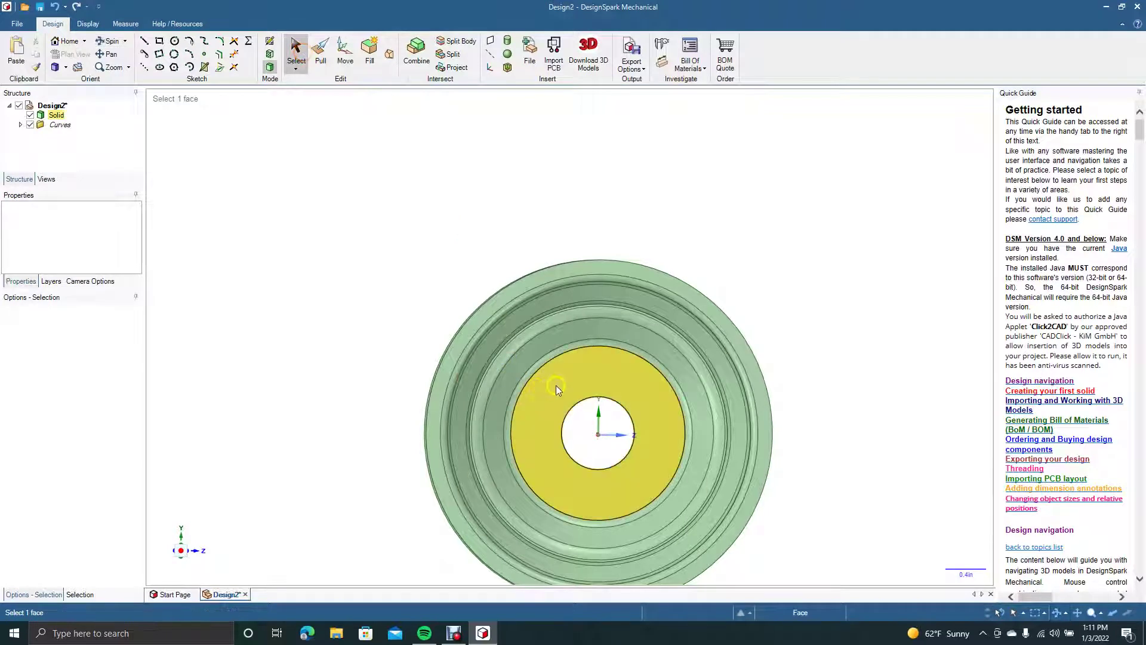
{"action": "left_click", "coordinate": [556, 385]}
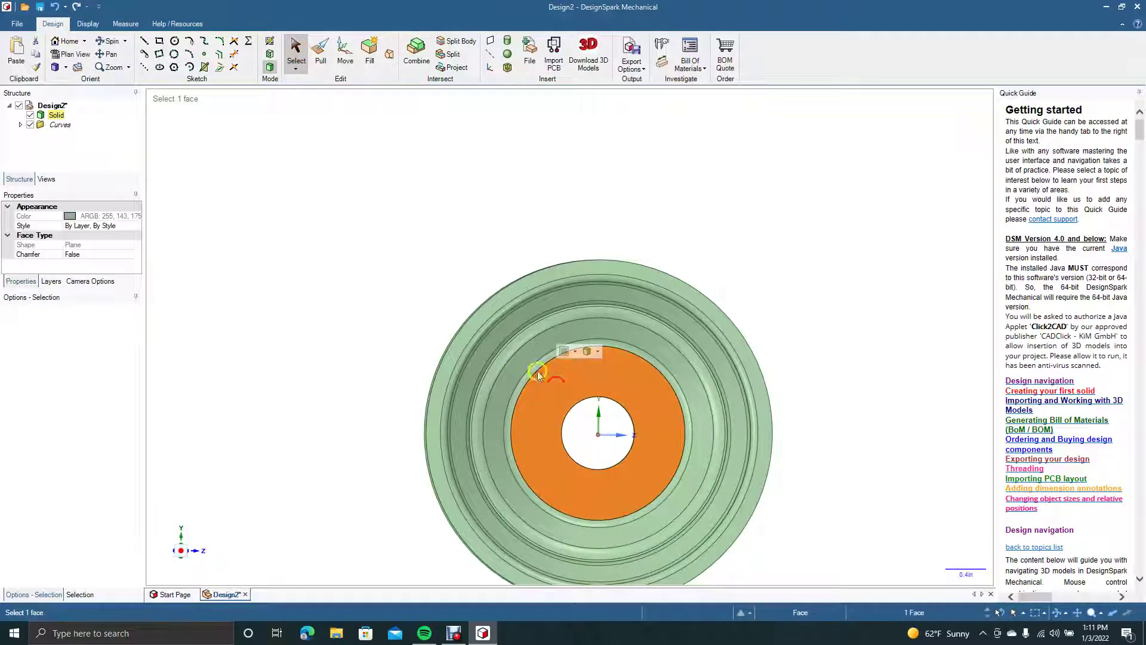
{"action": "left_click", "coordinate": [76, 59]}
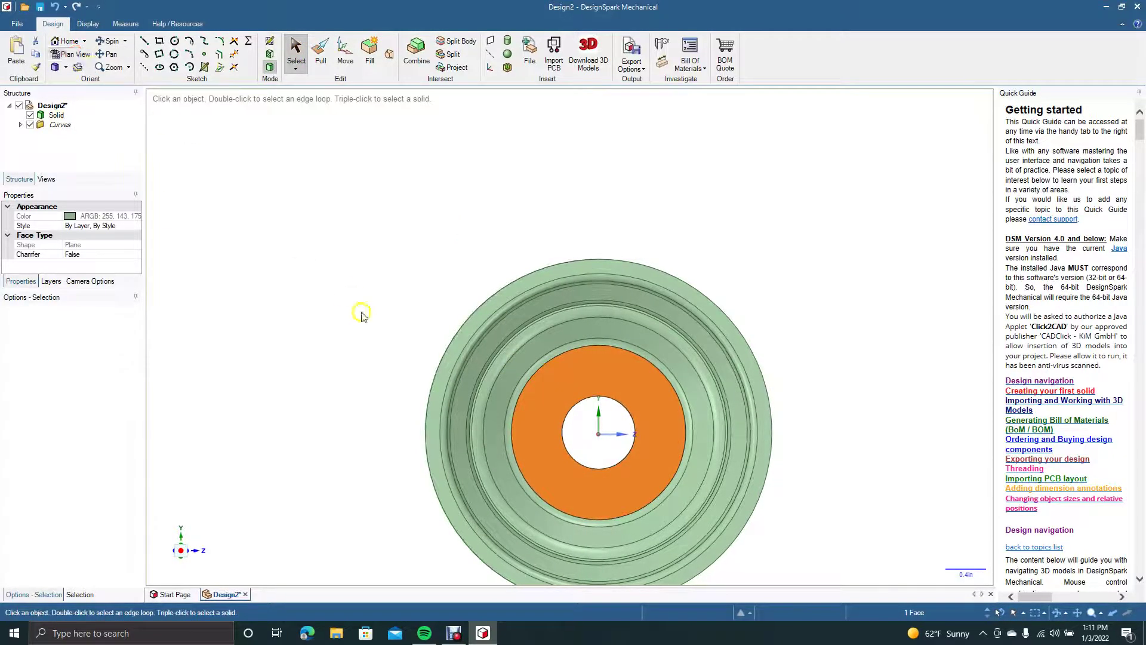
{"action": "scroll", "coordinate": [377, 346], "scroll_direction": "up", "scroll_amount": 3}
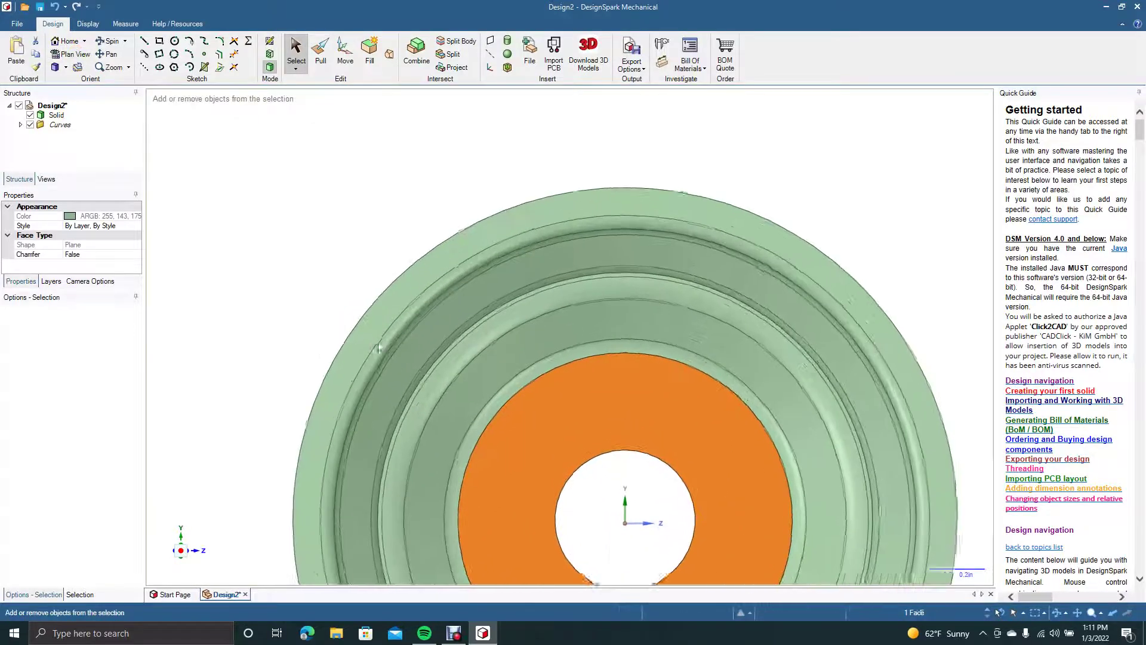
{"action": "left_click", "coordinate": [111, 54]}
{"action": "left_click_drag", "start_coordinate": [264, 277], "coordinate": [257, 161]}
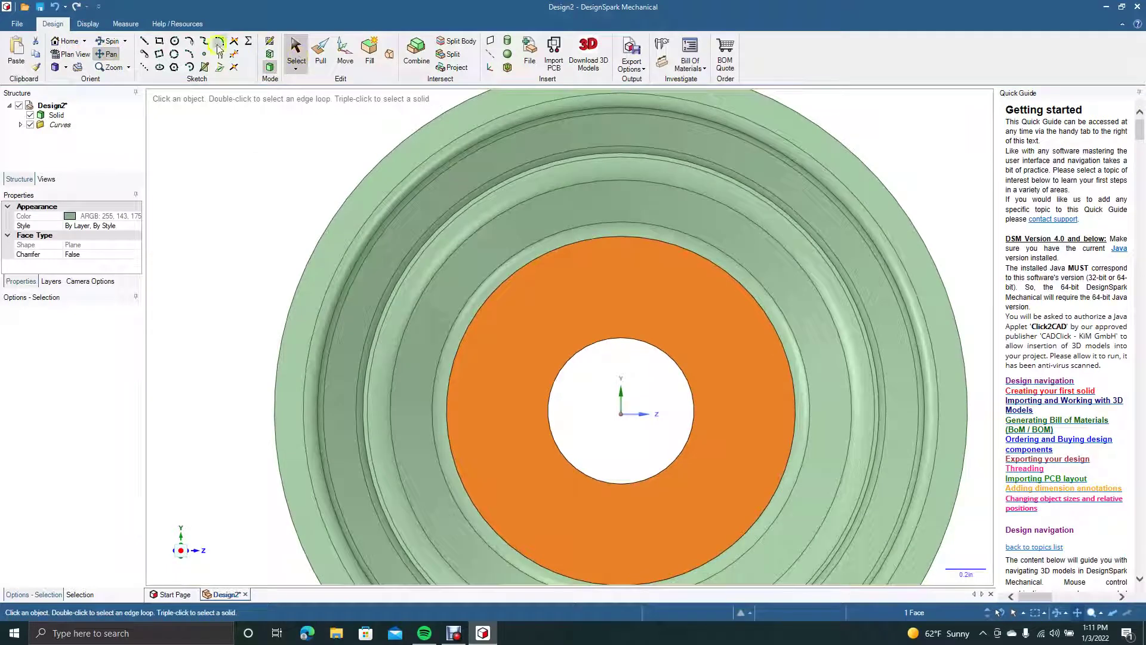
Sketch a 0.164 in diameter circle on the hub face, centred on the vertical axis 0.625 in above the bore's centre.
{"action": "left_click", "coordinate": [174, 41]}
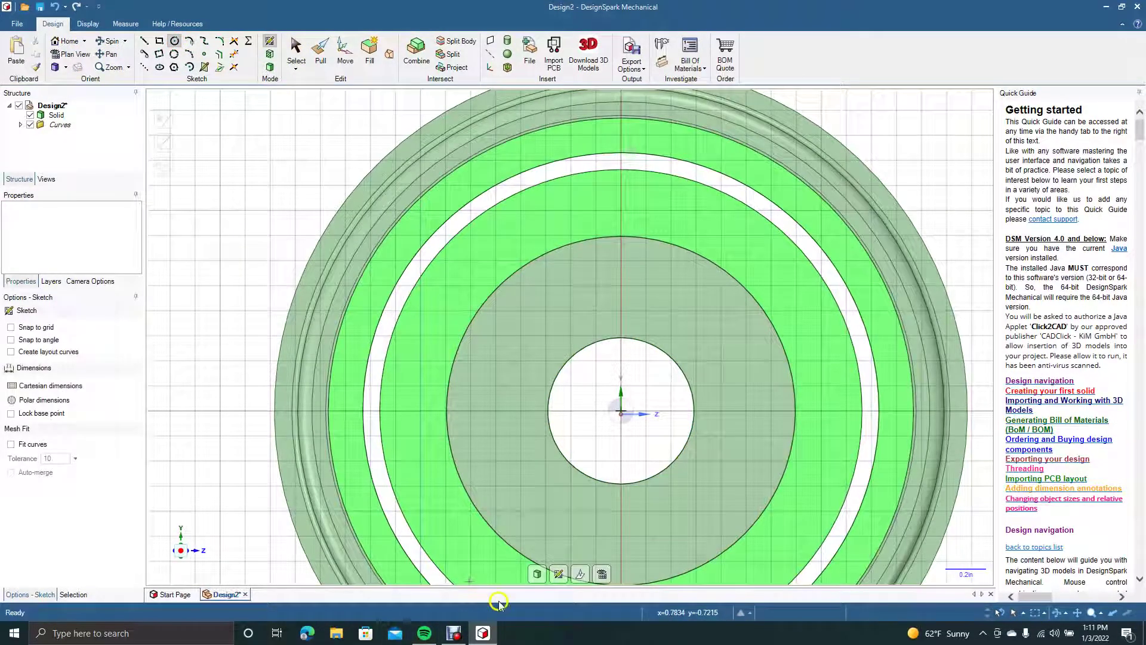
{"action": "left_click", "coordinate": [50, 327]}
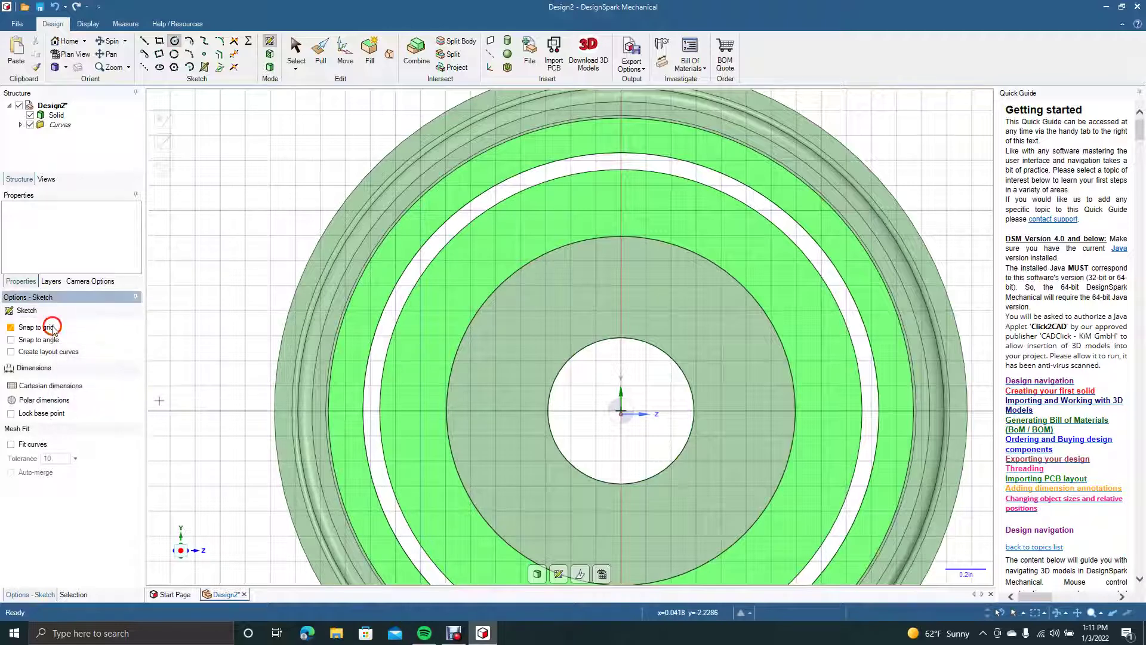
{"action": "left_click", "coordinate": [620, 291]}
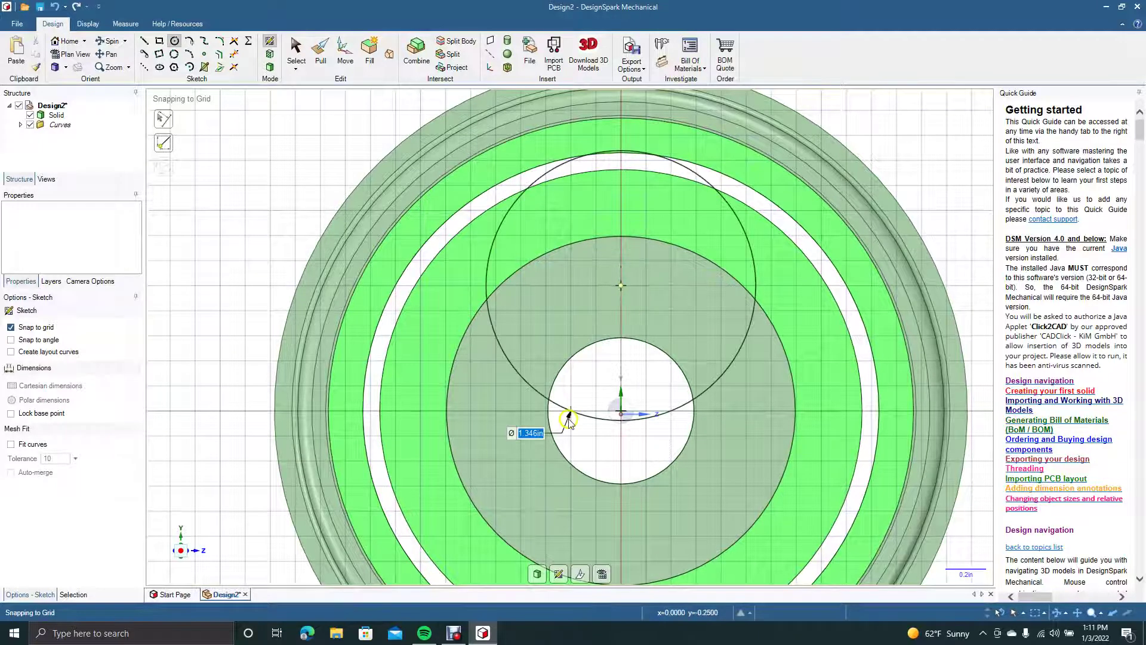
{"action": "left_click", "coordinate": [39, 329]}
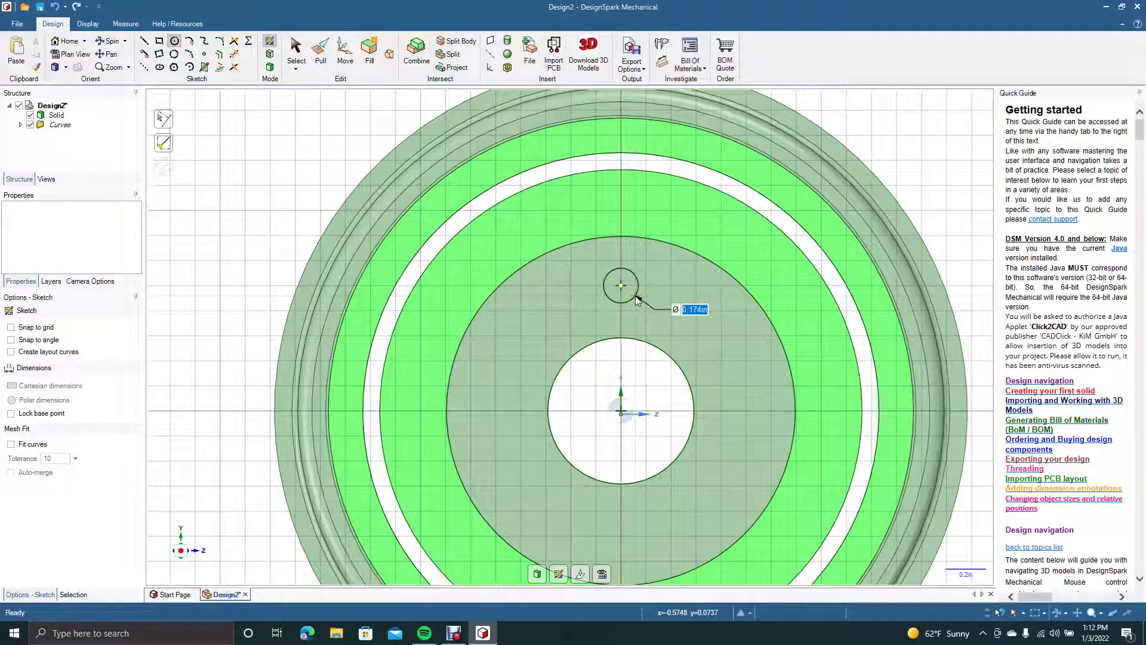
{"action": "left_click", "coordinate": [637, 297]}
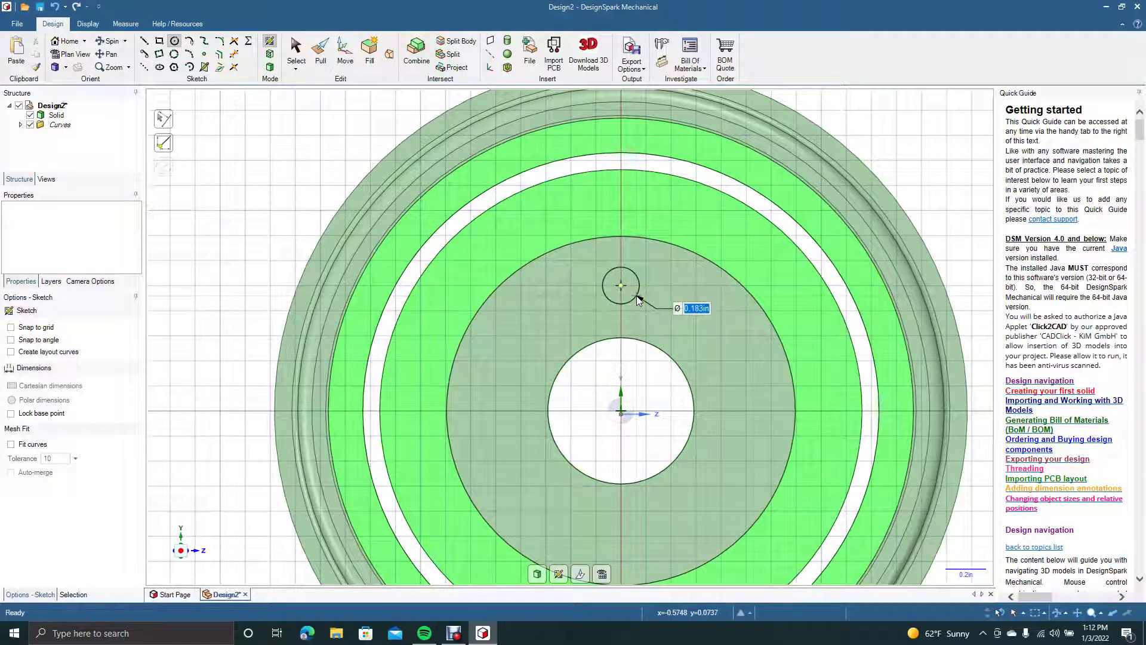
{"action": "left_click", "coordinate": [638, 298]}
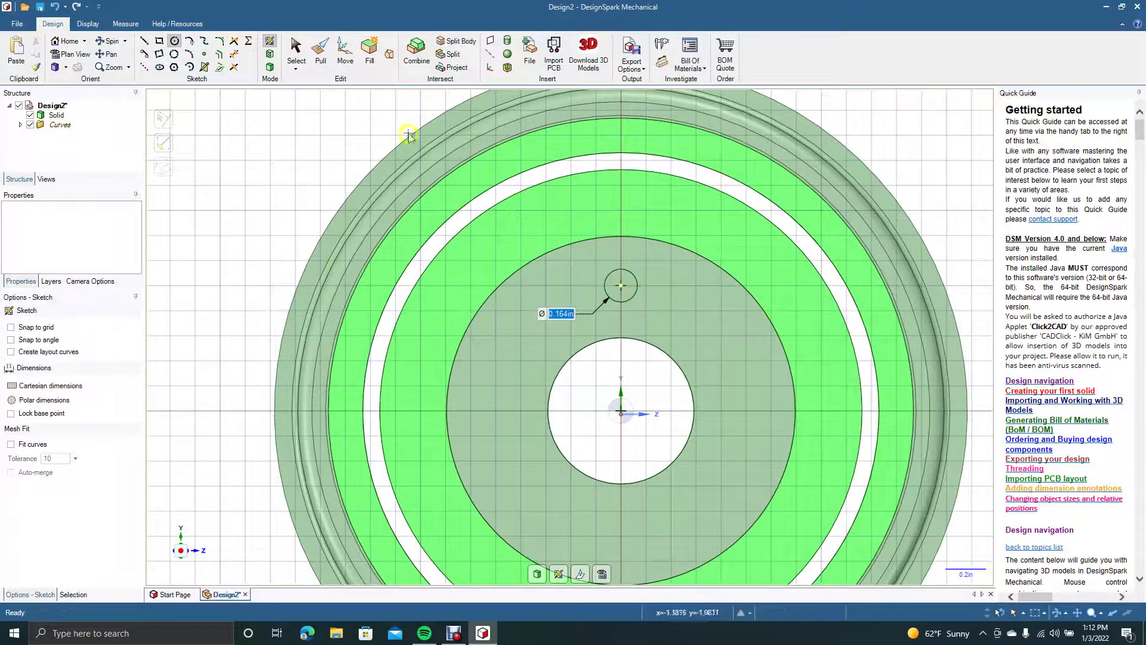
Pattern the small circle around the bore's centre as five instances spaced 72° apart.
{"action": "left_click", "coordinate": [295, 51]}
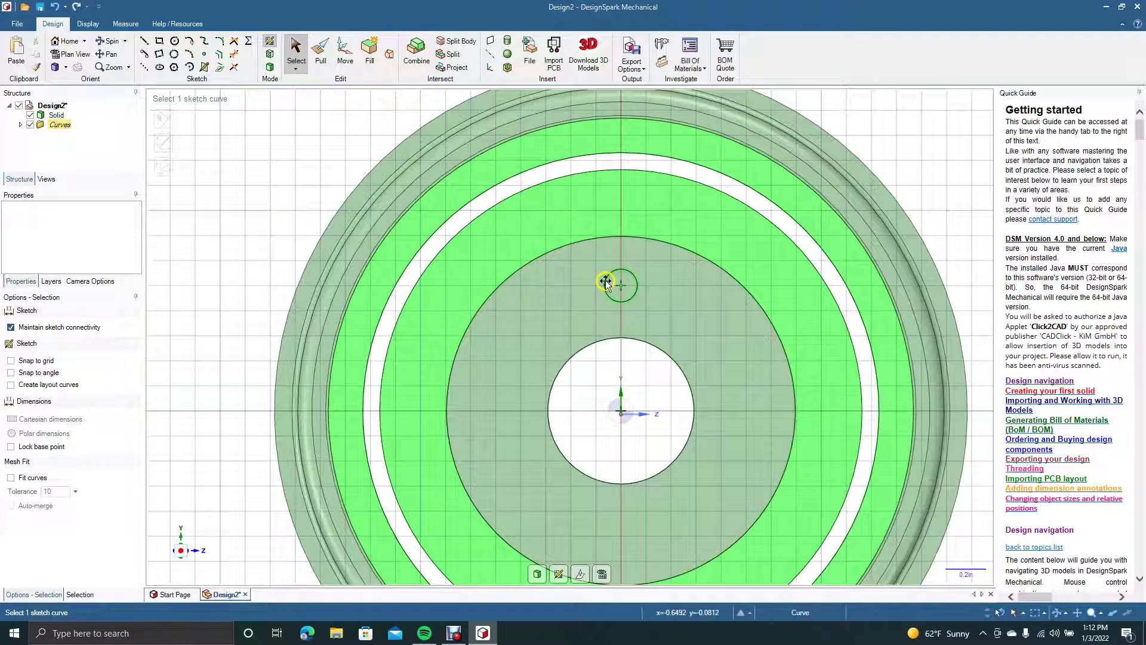
{"action": "left_click", "coordinate": [606, 282]}
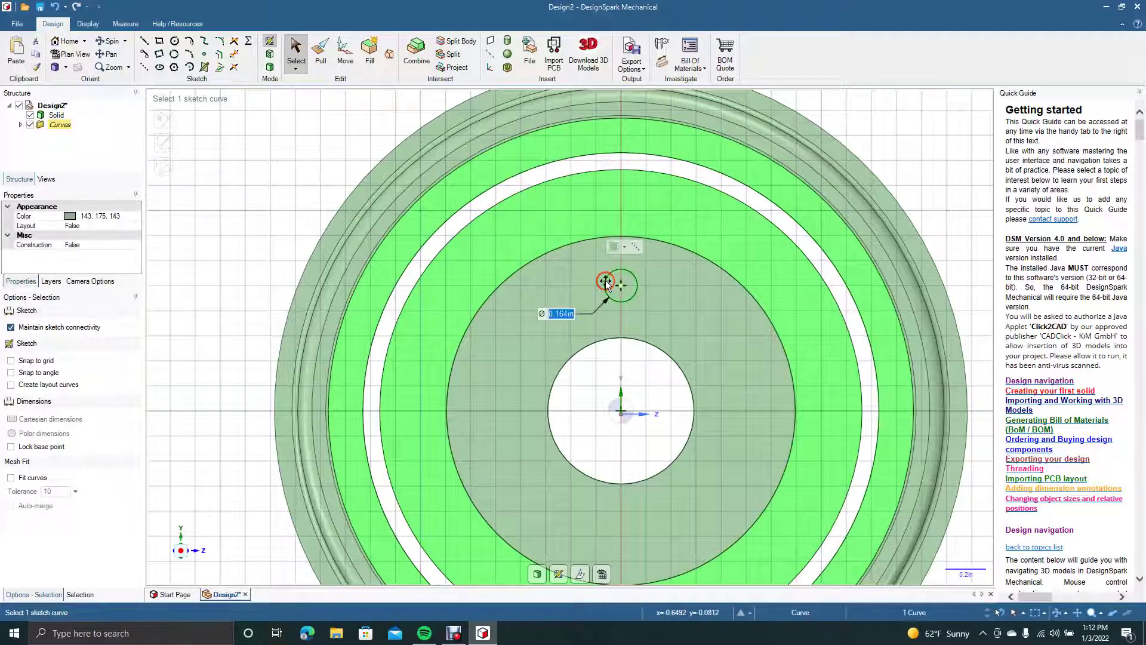
{"action": "left_click", "coordinate": [345, 58]}
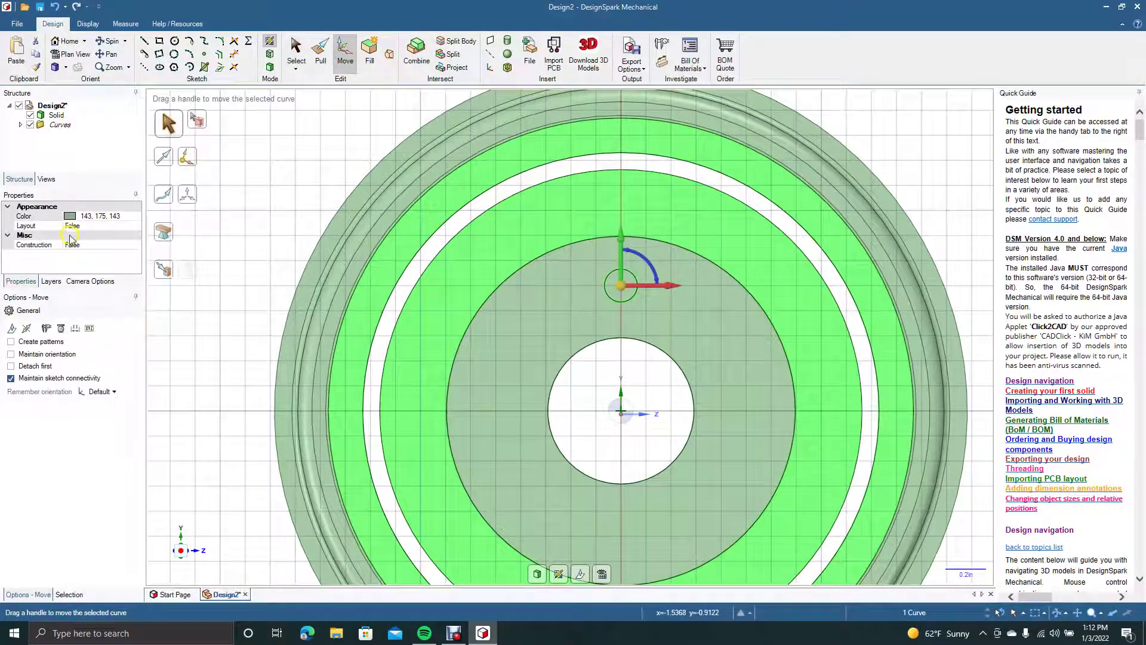
{"action": "left_click", "coordinate": [42, 342]}
{"action": "left_click_drag", "start_coordinate": [623, 288], "coordinate": [609, 398]}
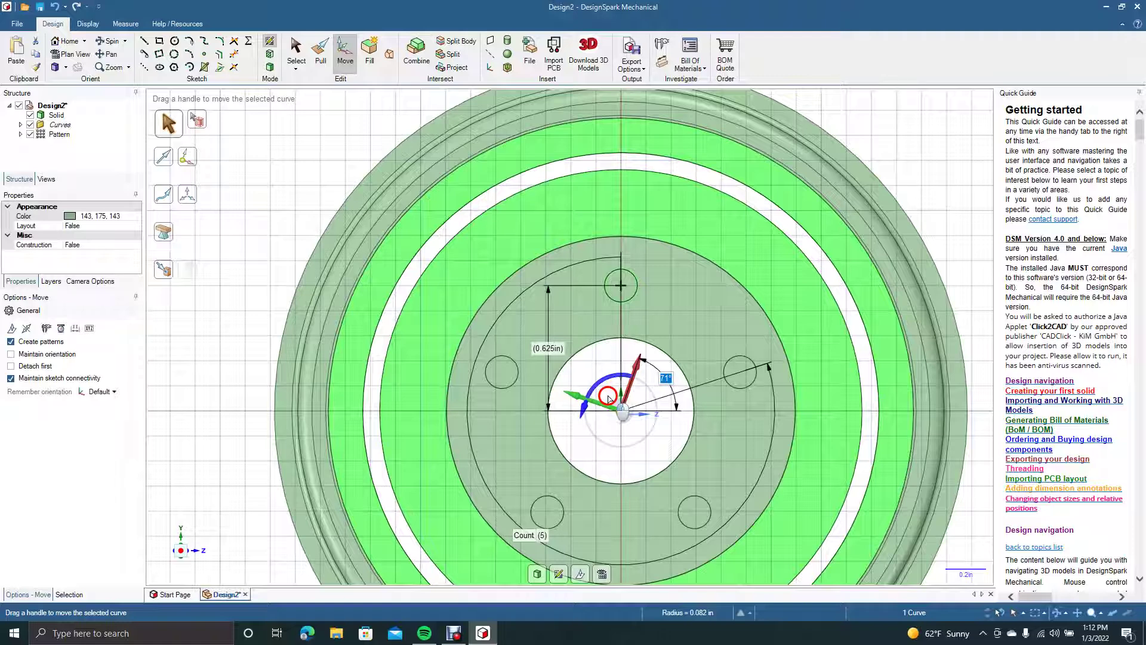
{"action": "type", "text": "72"}
{"action": "key", "text": "Return"}
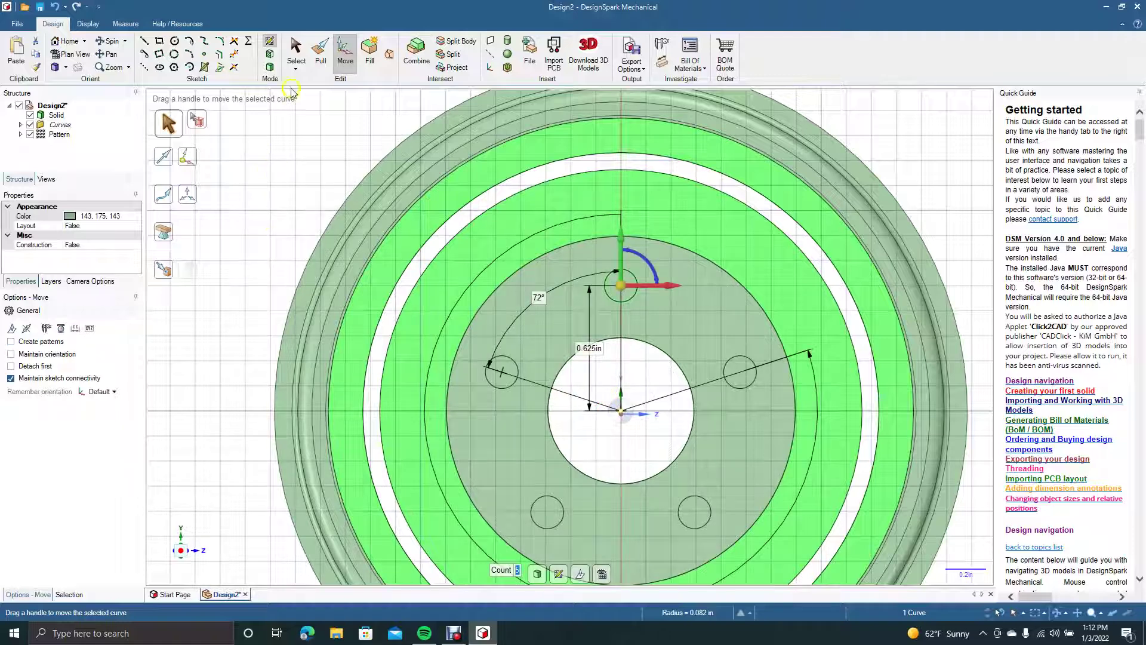
{"action": "left_click", "coordinate": [296, 51]}
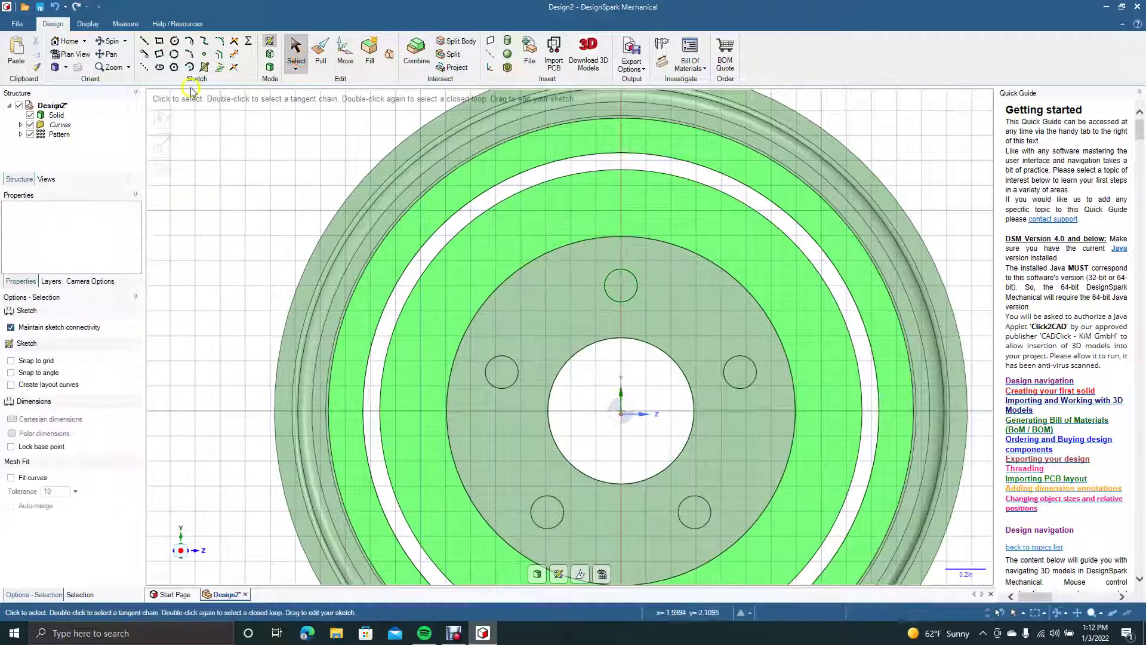
Cut all five patterned circles through the hub with Pull to make the bolt holes.
{"action": "left_click", "coordinate": [111, 41]}
{"action": "left_click_drag", "start_coordinate": [292, 299], "coordinate": [244, 303]}
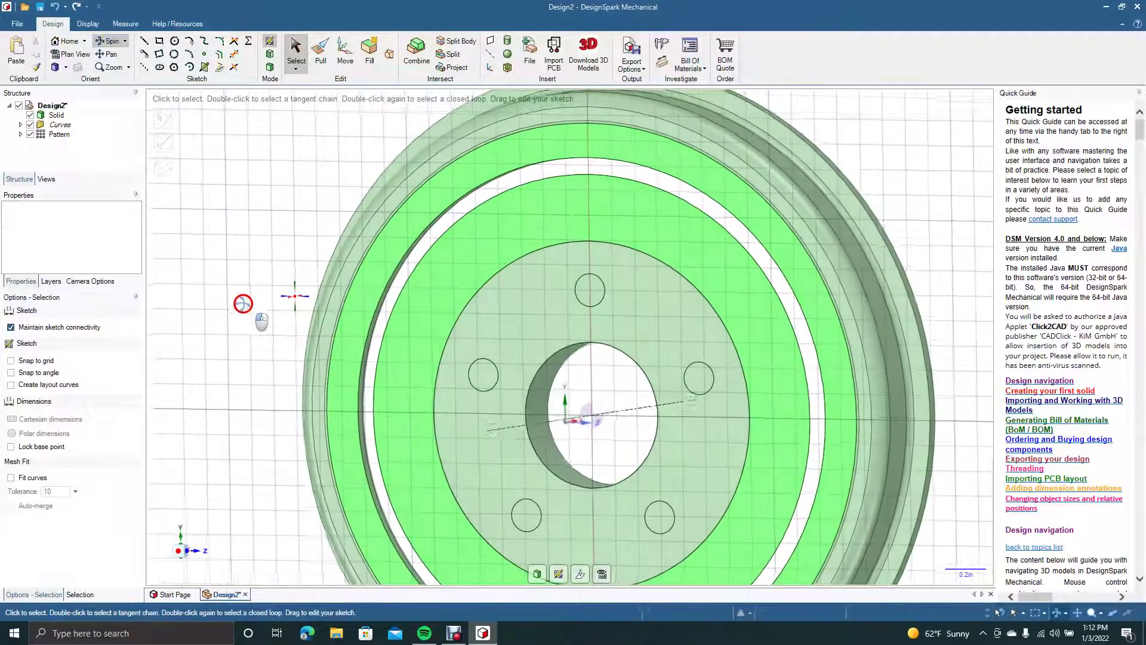
{"action": "left_click", "coordinate": [321, 51]}
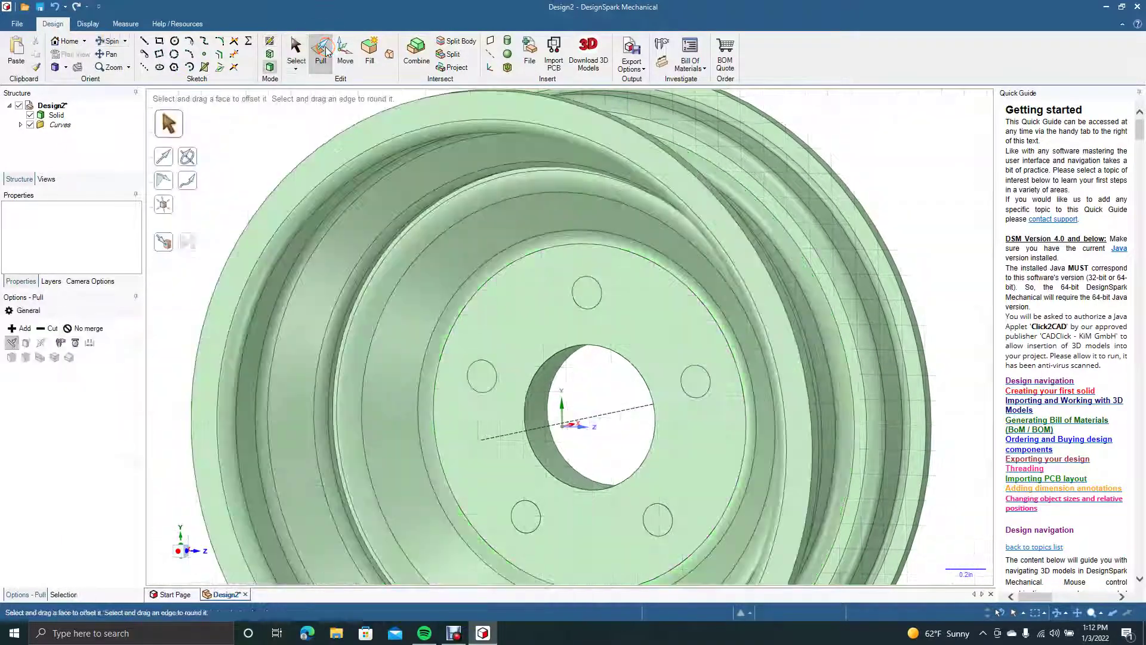
{"action": "left_click", "coordinate": [479, 377]}
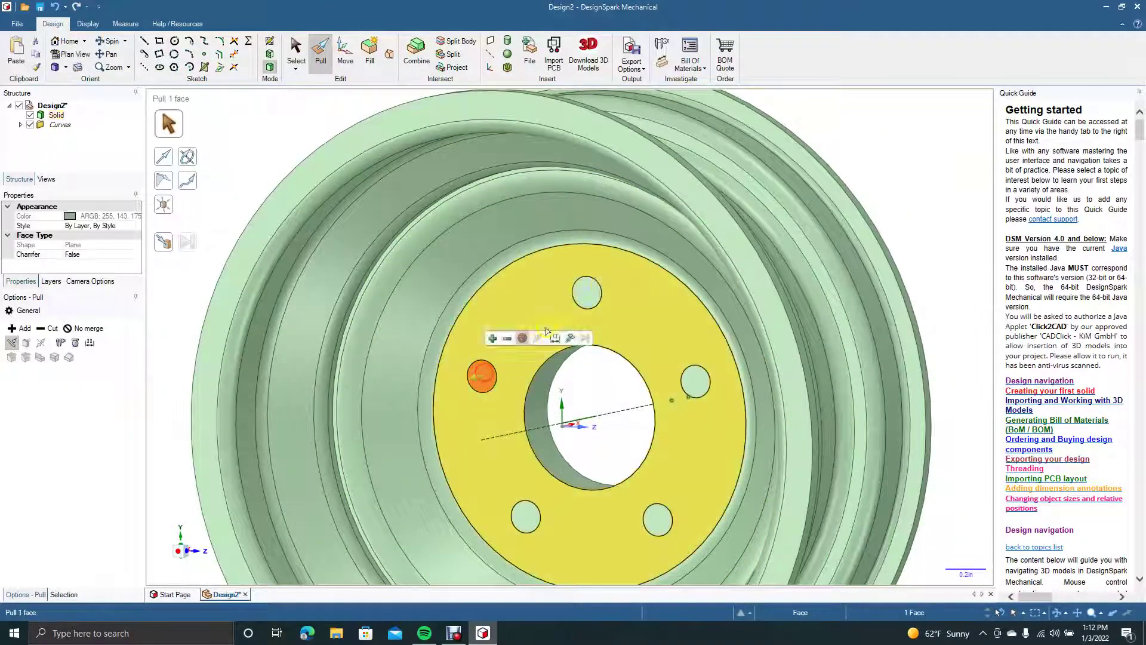
{"action": "left_click", "coordinate": [587, 293], "text": "ctrl"}
{"action": "left_click", "coordinate": [706, 385], "text": "ctrl"}
{"action": "left_click", "coordinate": [662, 523], "text": "ctrl"}
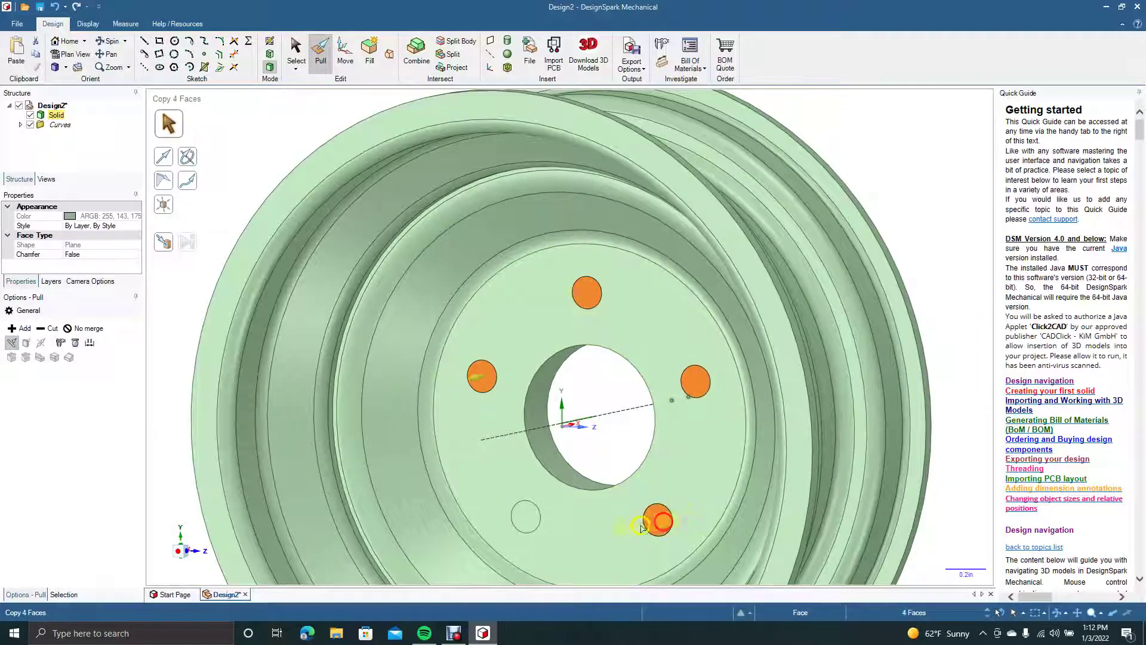
{"action": "left_click", "coordinate": [525, 517], "text": "ctrl"}
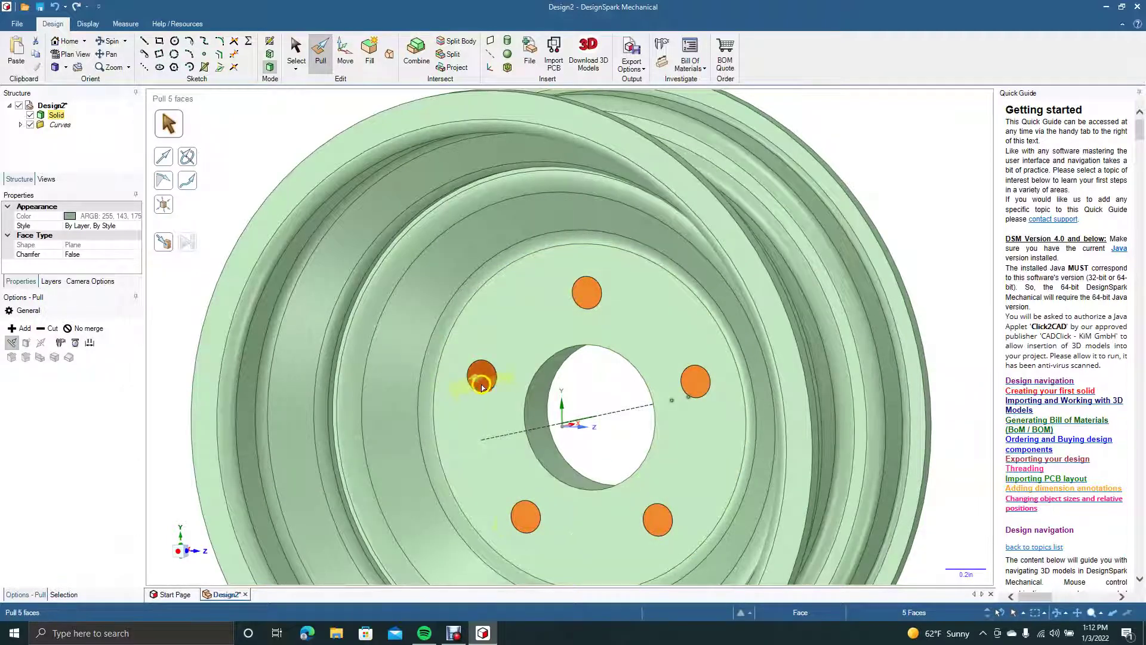
{"action": "left_click_drag", "start_coordinate": [490, 384], "coordinate": [553, 358]}
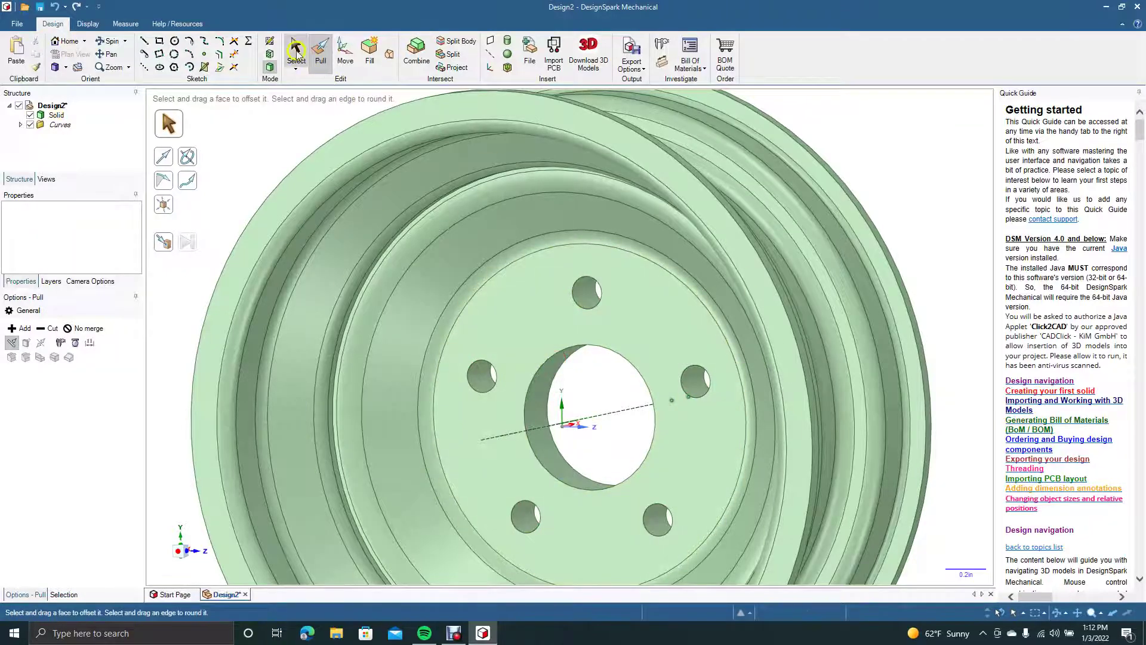
Select the rim's outer cylindrical face, orient the view square to it, and frame the upper rim with free space above.
{"action": "left_click", "coordinate": [296, 49]}
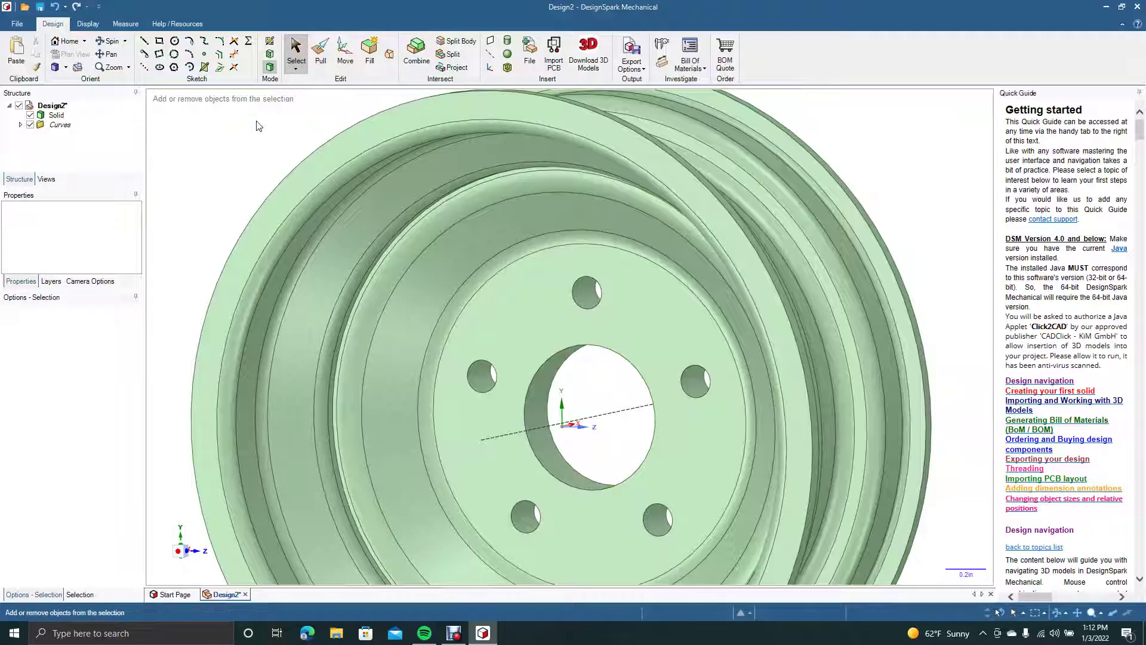
{"action": "scroll", "coordinate": [257, 125], "scroll_direction": "down", "scroll_amount": 3}
{"action": "left_click", "coordinate": [108, 40]}
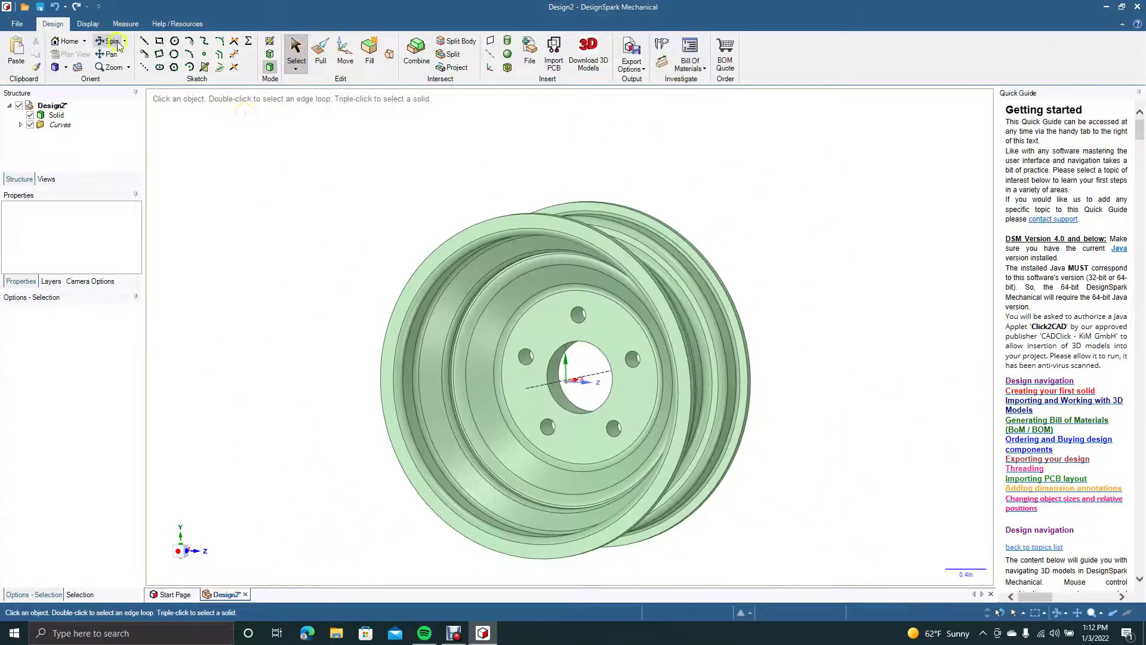
{"action": "left_click_drag", "start_coordinate": [272, 238], "coordinate": [325, 232]}
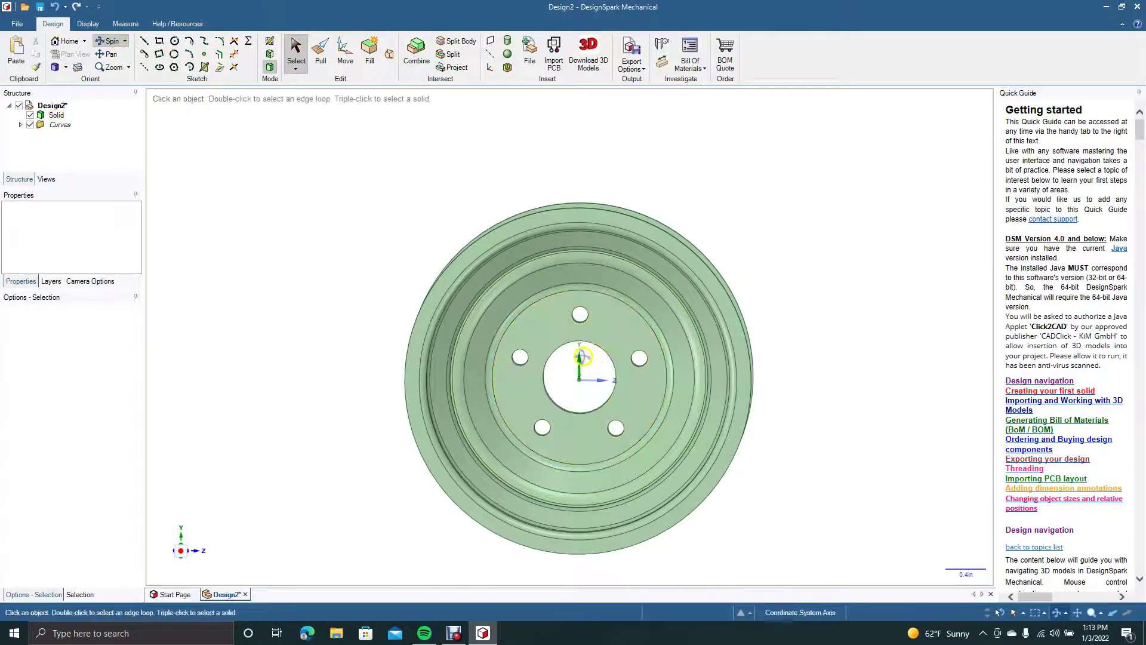
{"action": "left_click_drag", "start_coordinate": [296, 271], "coordinate": [449, 242]}
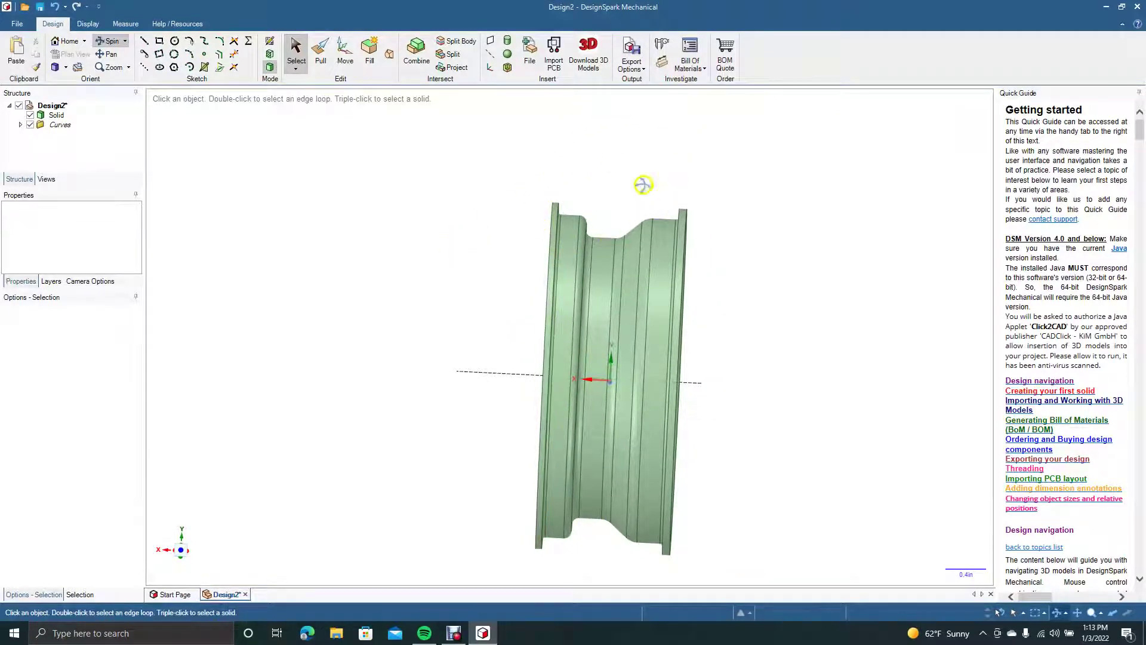
{"action": "left_click", "coordinate": [310, 58]}
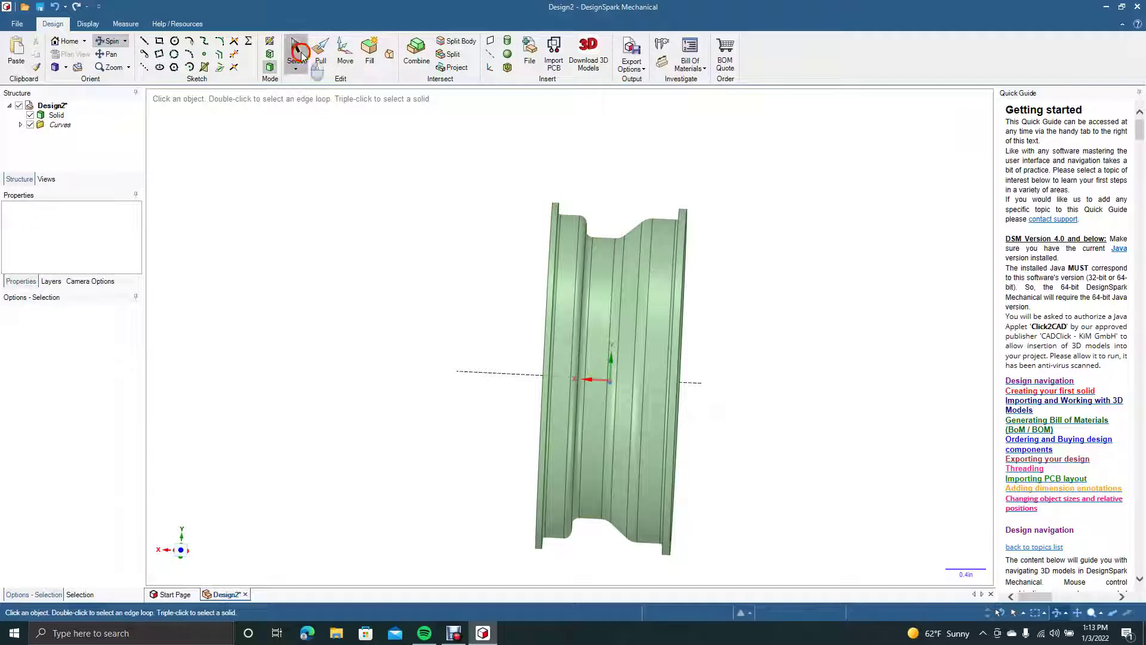
{"action": "left_click", "coordinate": [581, 293]}
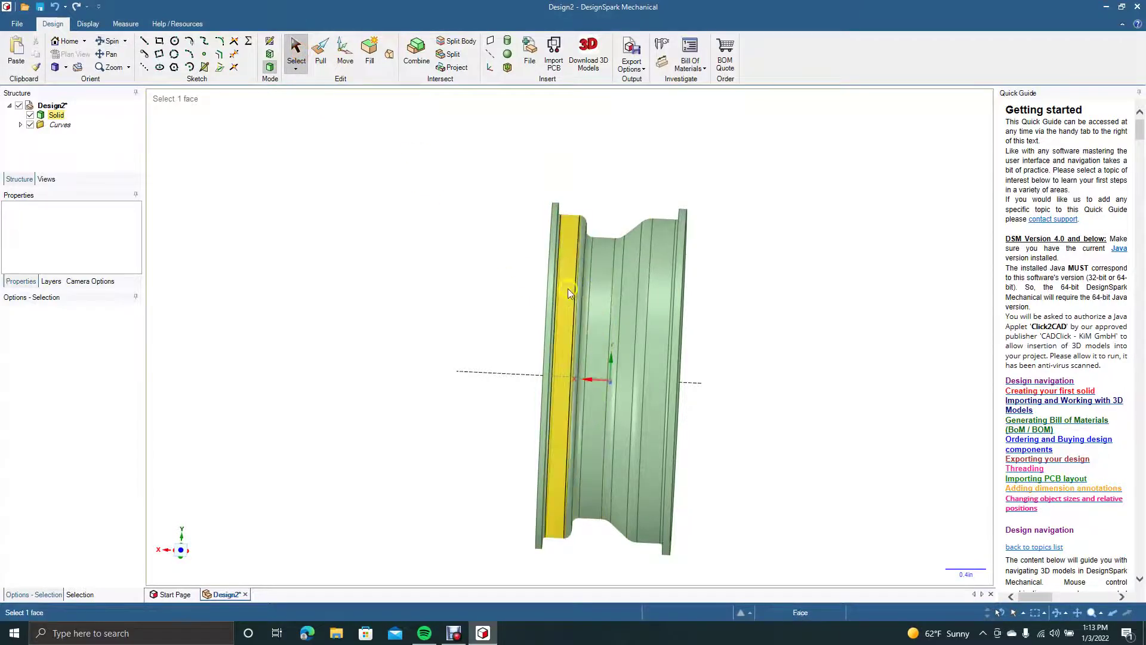
{"action": "left_click", "coordinate": [568, 289]}
{"action": "left_click", "coordinate": [76, 55]}
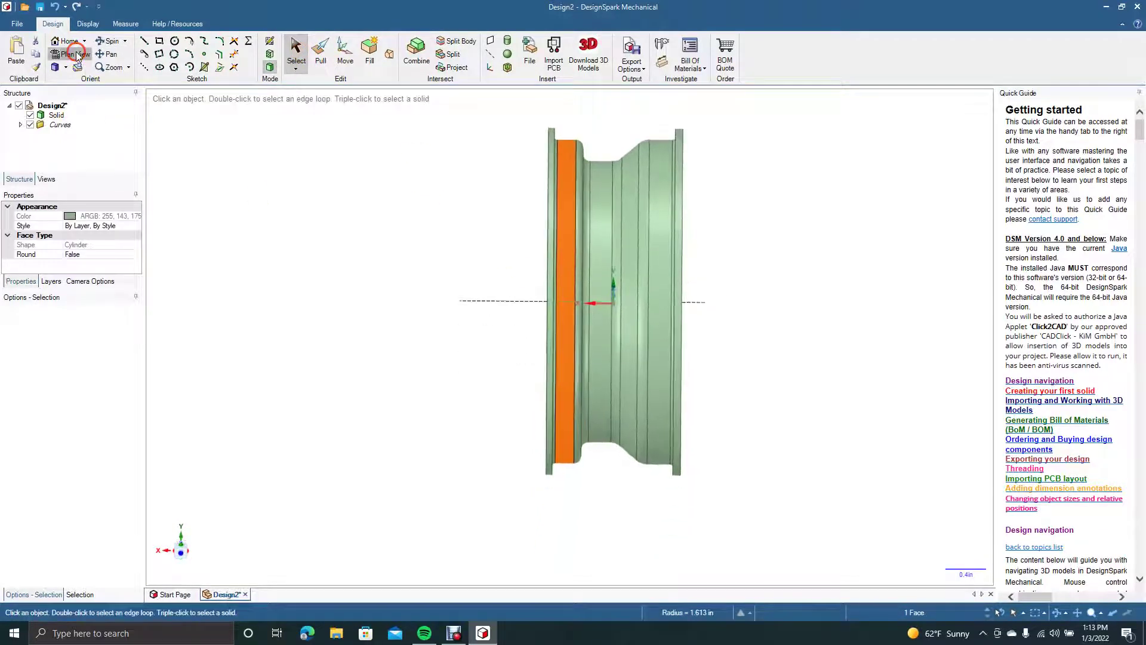
{"action": "left_click", "coordinate": [108, 54]}
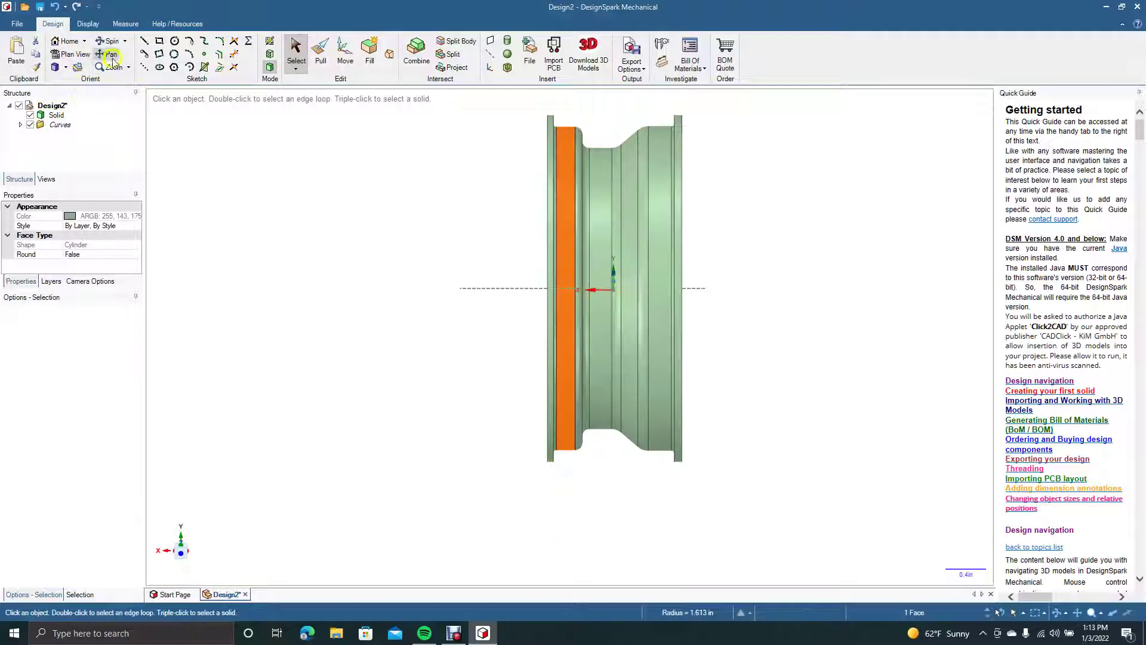
{"action": "left_click_drag", "start_coordinate": [412, 227], "coordinate": [369, 354]}
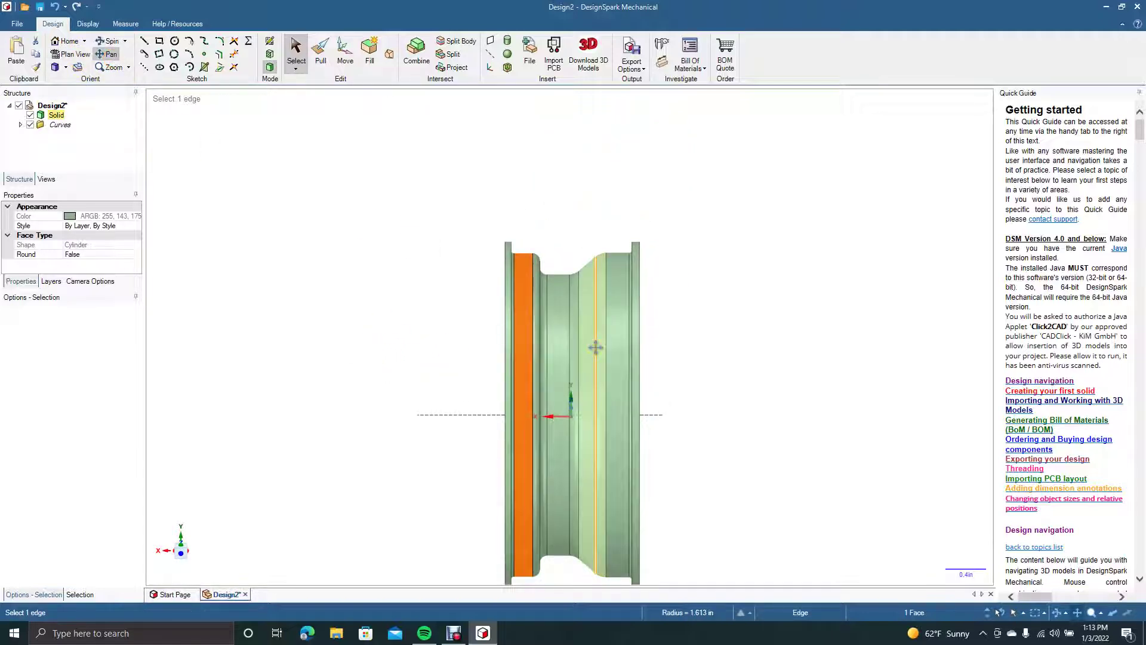
{"action": "key", "text": "Escape"}
{"action": "scroll", "coordinate": [596, 347], "scroll_direction": "up", "scroll_amount": 4}
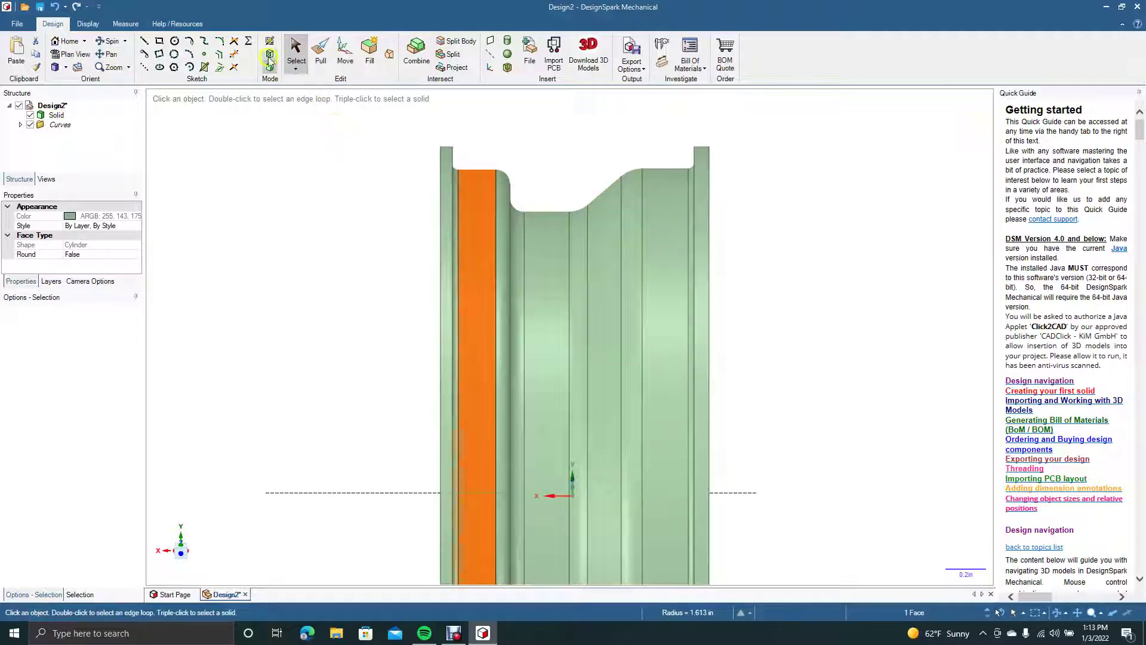
{"action": "left_click", "coordinate": [107, 54]}
{"action": "left_click_drag", "start_coordinate": [281, 192], "coordinate": [274, 274]}
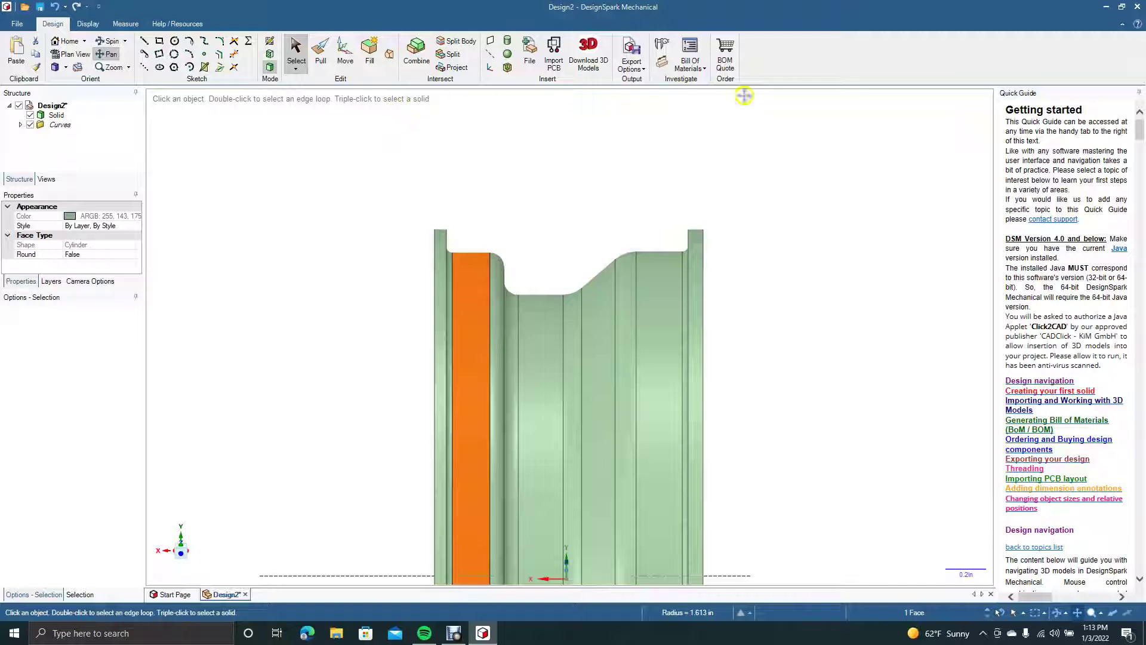
{"action": "left_click_drag", "start_coordinate": [293, 203], "coordinate": [287, 296]}
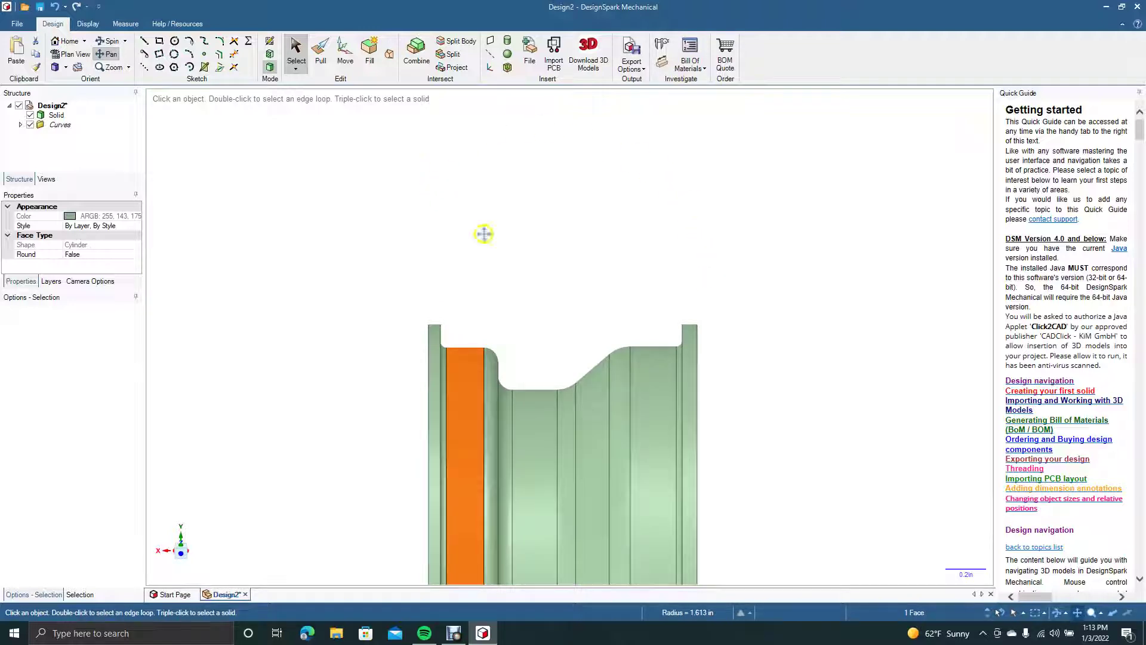
{"action": "left_click", "coordinate": [169, 42]}
{"action": "left_click", "coordinate": [146, 43]}
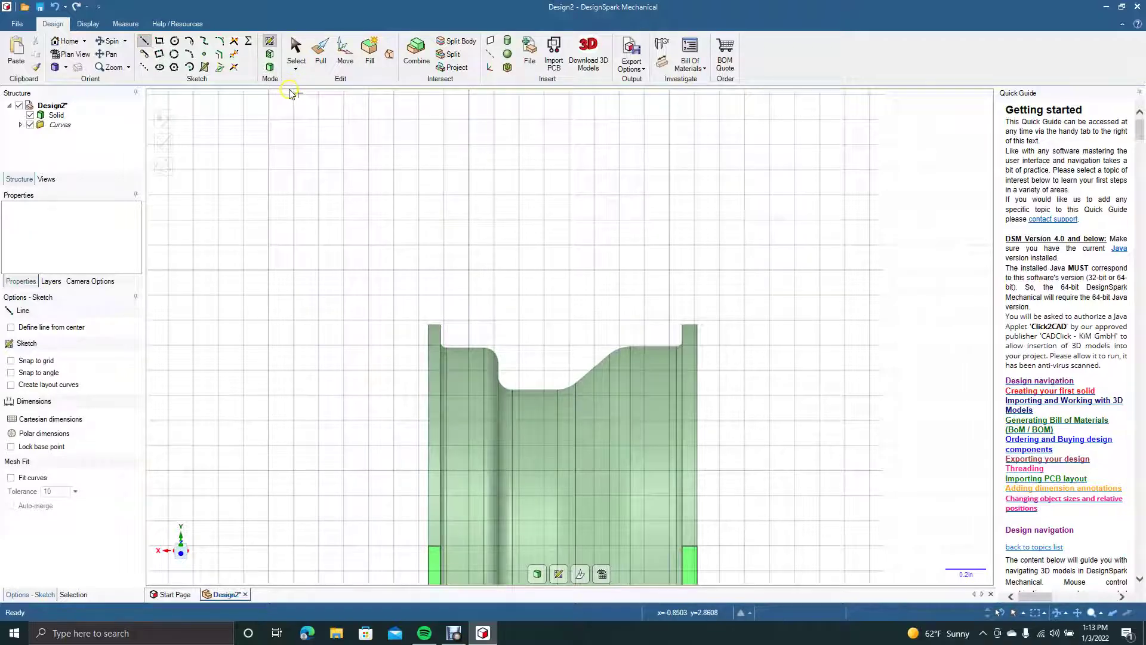
{"action": "left_click", "coordinate": [219, 53]}
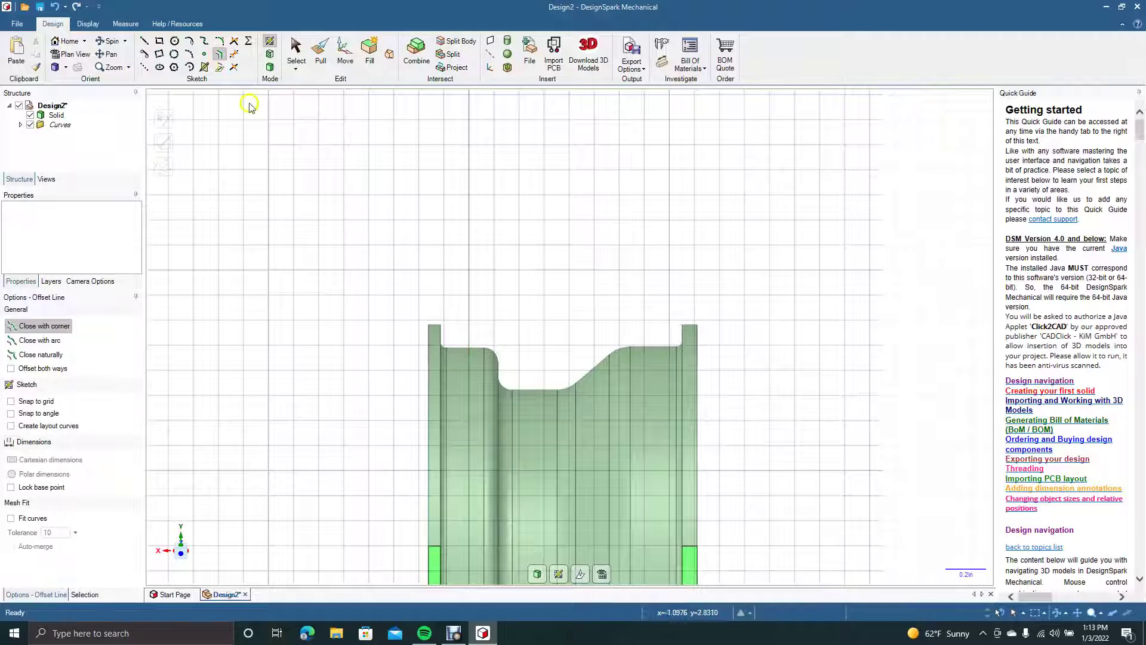
{"action": "left_click", "coordinate": [146, 40]}
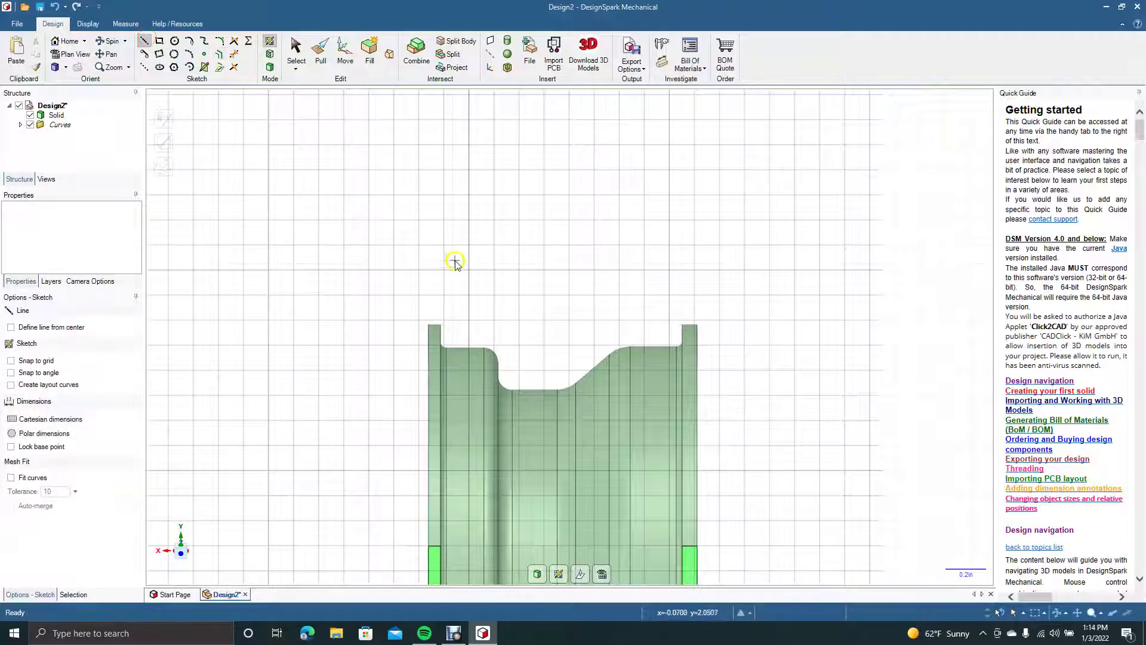
{"action": "left_click", "coordinate": [271, 69]}
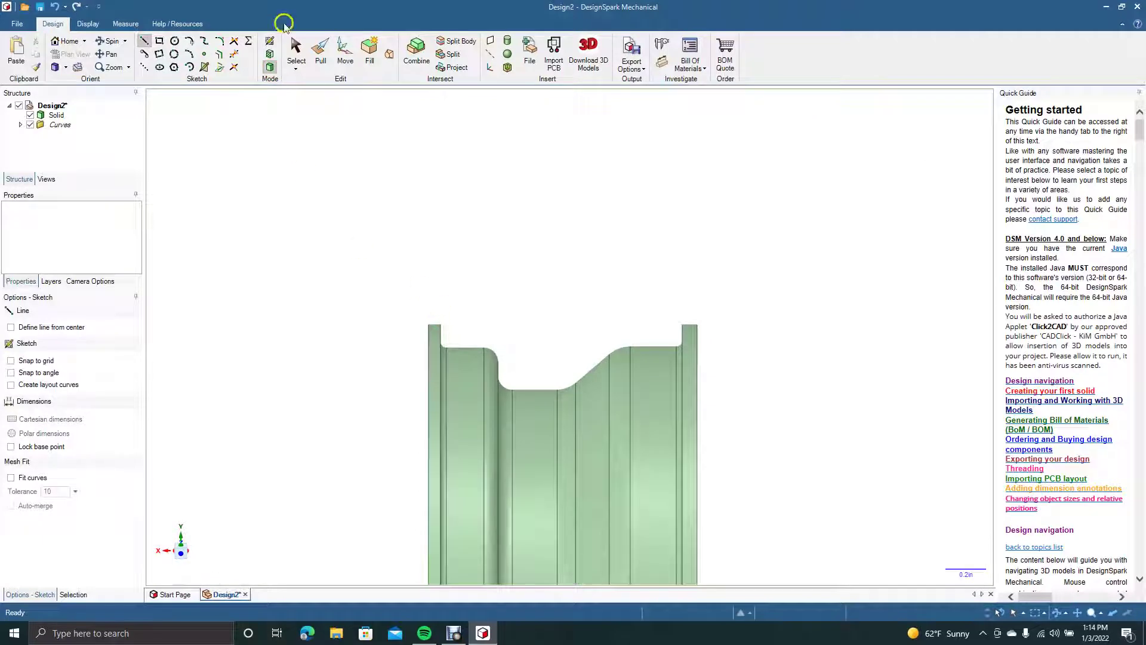
Sketch a line across the outer corners of both rim flanges, a vertical about 0.7 in up from the right corner, and a horizontal overshooting the left flange.
{"action": "left_click", "coordinate": [143, 43]}
{"action": "left_click", "coordinate": [458, 326]}
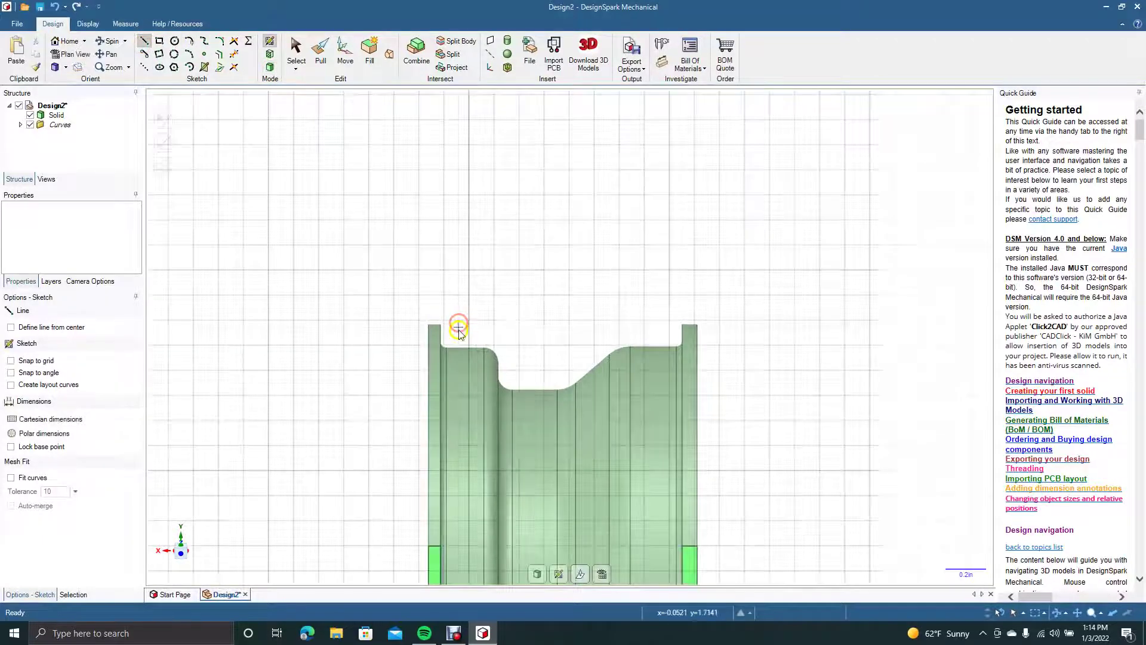
{"action": "left_click", "coordinate": [428, 323]}
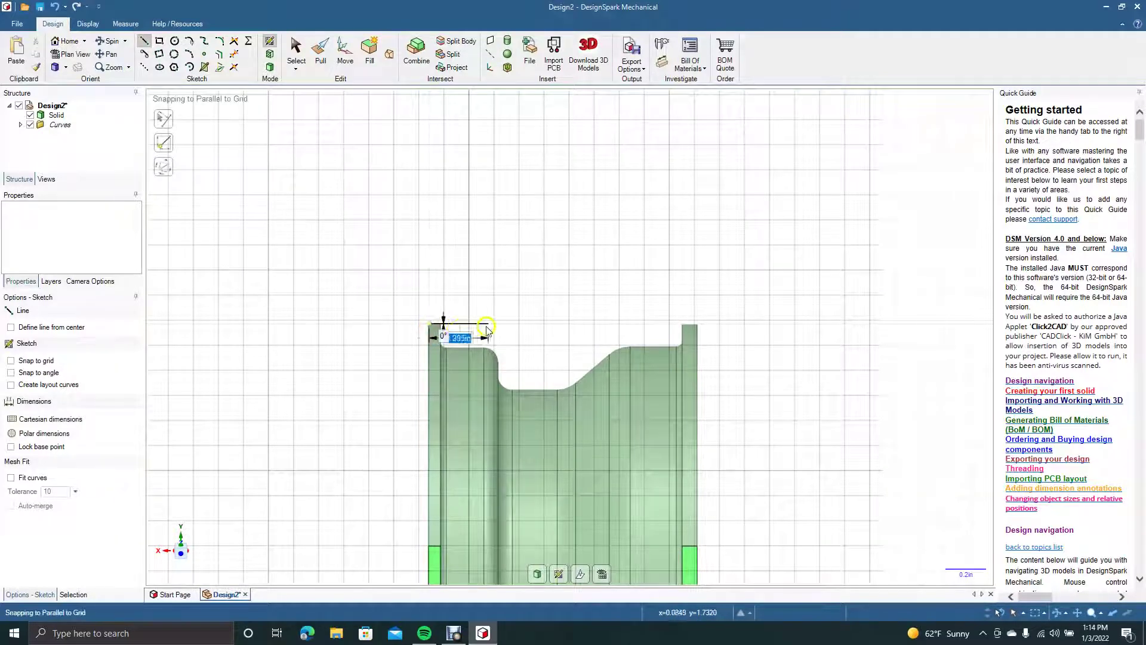
{"action": "left_click", "coordinate": [697, 326]}
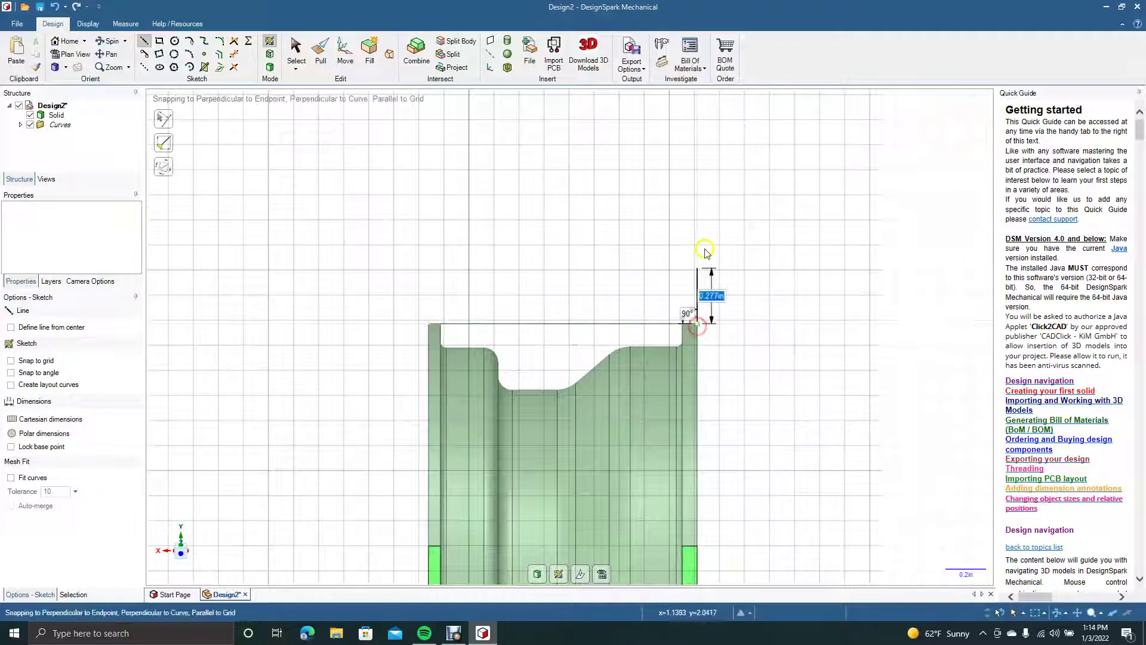
{"action": "left_click", "coordinate": [698, 180]}
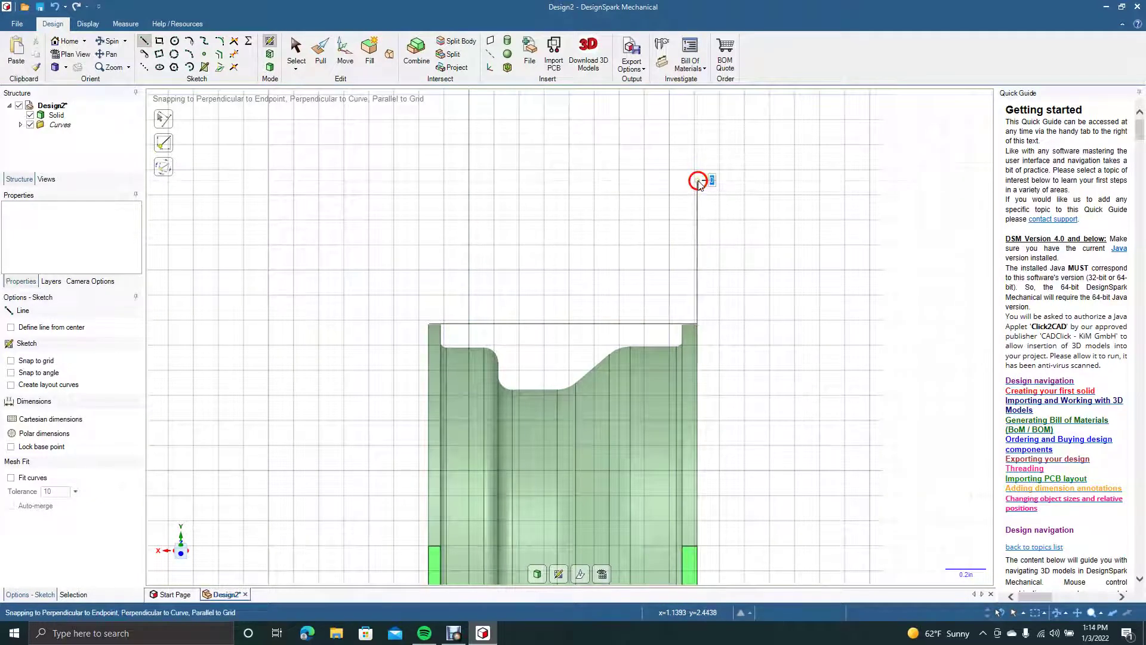
{"action": "left_click", "coordinate": [395, 183]}
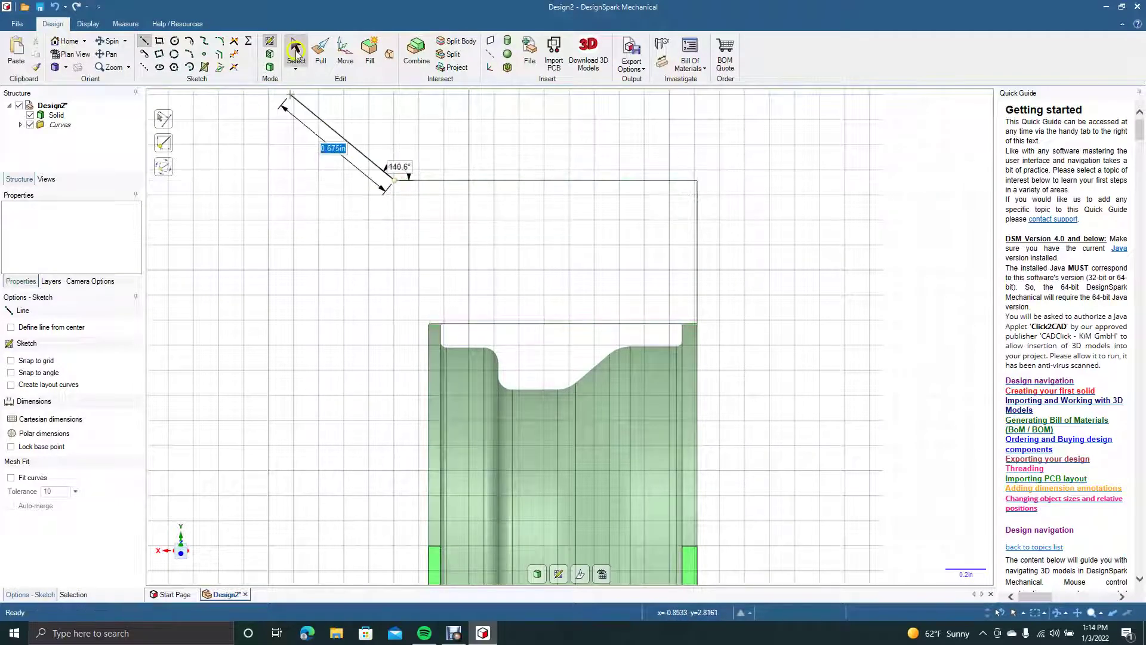
{"action": "left_click", "coordinate": [296, 51]}
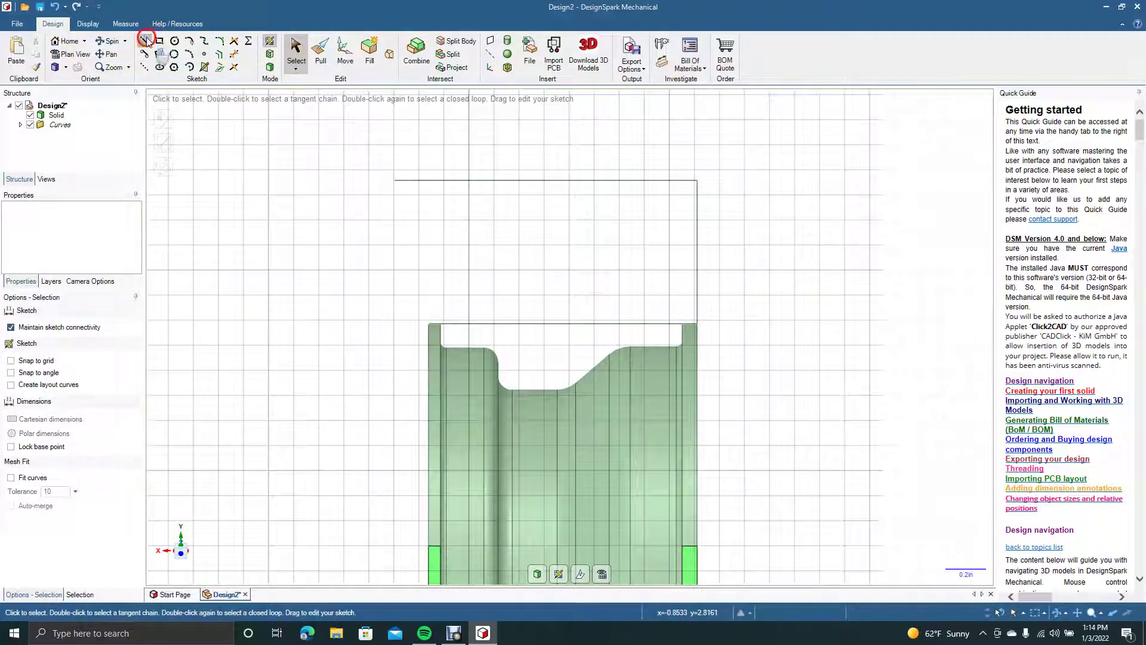
Close the rectangle with a vertical line up from the left flange's outer corner and trim both overhanging line ends.
{"action": "left_click", "coordinate": [144, 41]}
{"action": "left_click", "coordinate": [430, 323]}
{"action": "left_click", "coordinate": [430, 146]}
{"action": "left_click", "coordinate": [297, 49]}
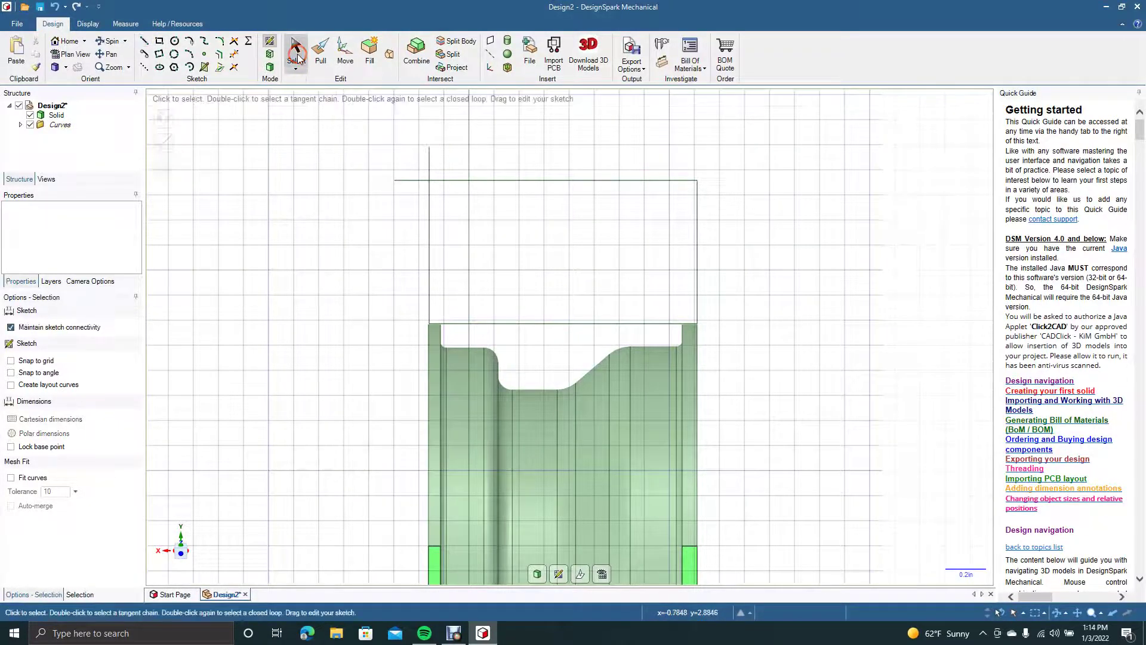
{"action": "left_click", "coordinate": [233, 56]}
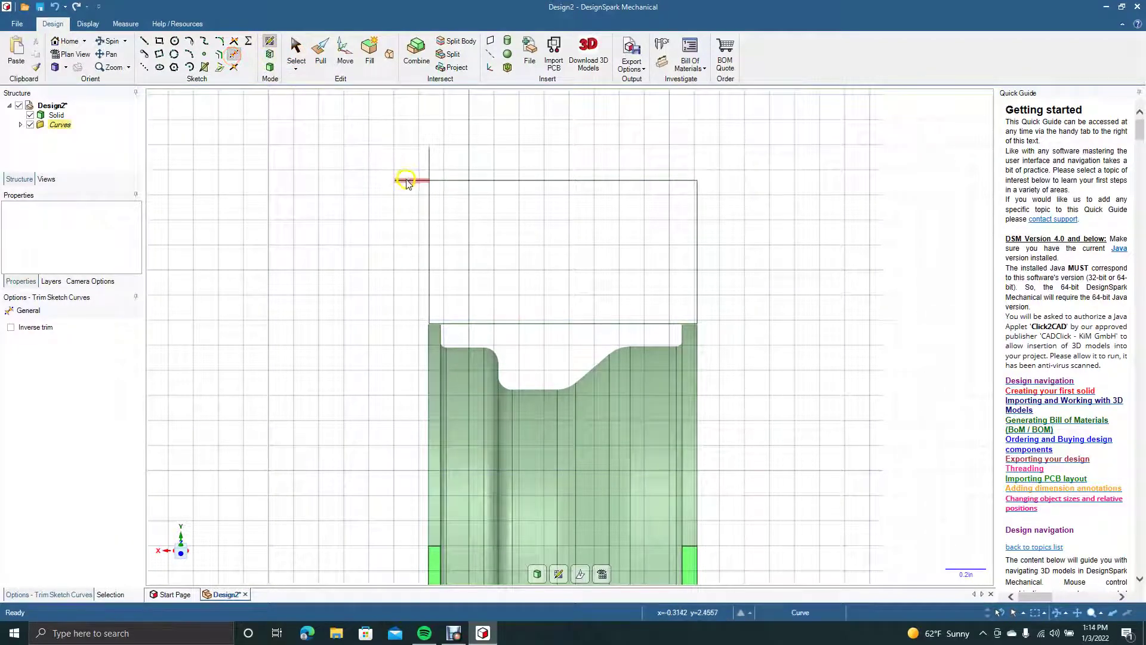
{"action": "left_click", "coordinate": [428, 165]}
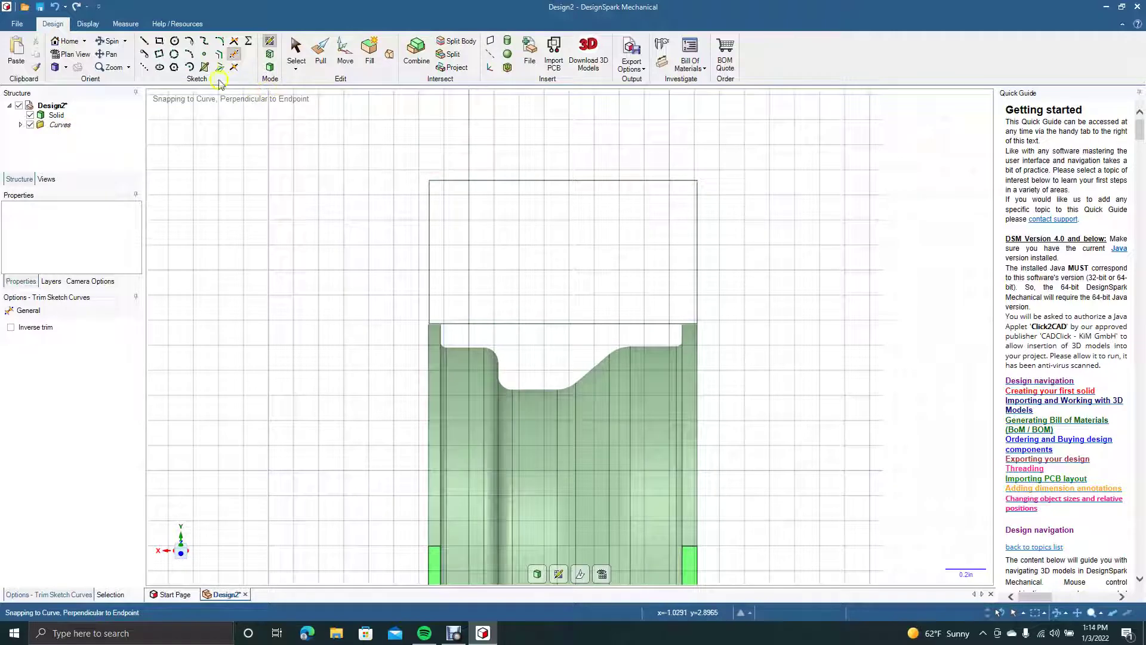
Draw an outward-bulging arc with a 1 in radius between the ends of the rectangle's left side.
{"action": "left_click", "coordinate": [190, 55]}
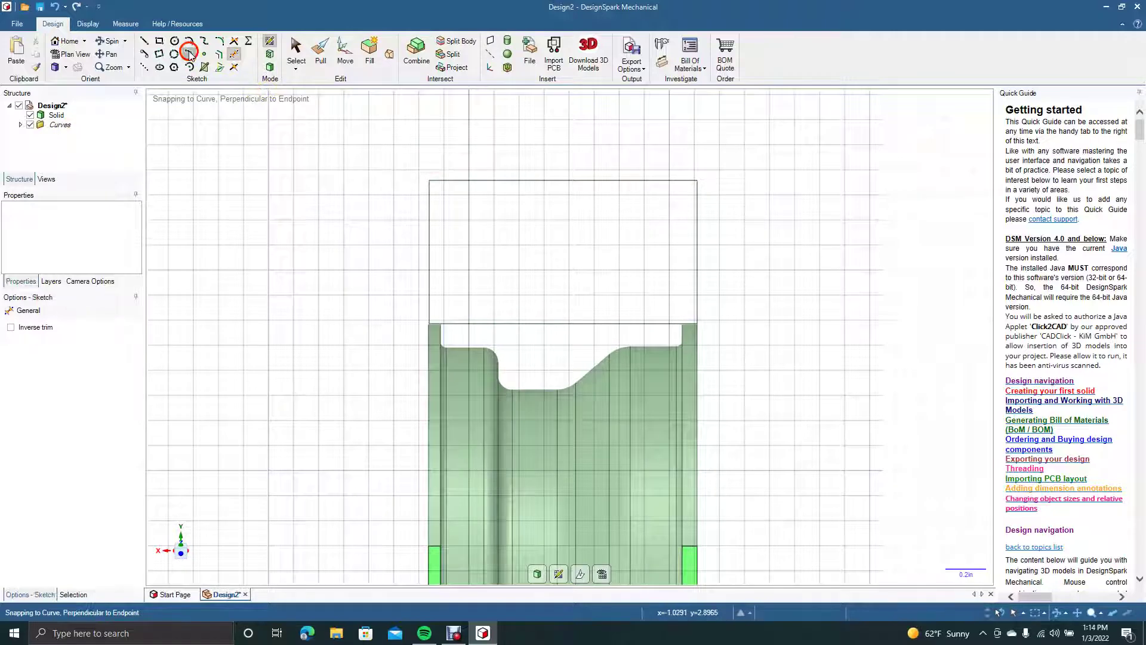
{"action": "left_click", "coordinate": [430, 181]}
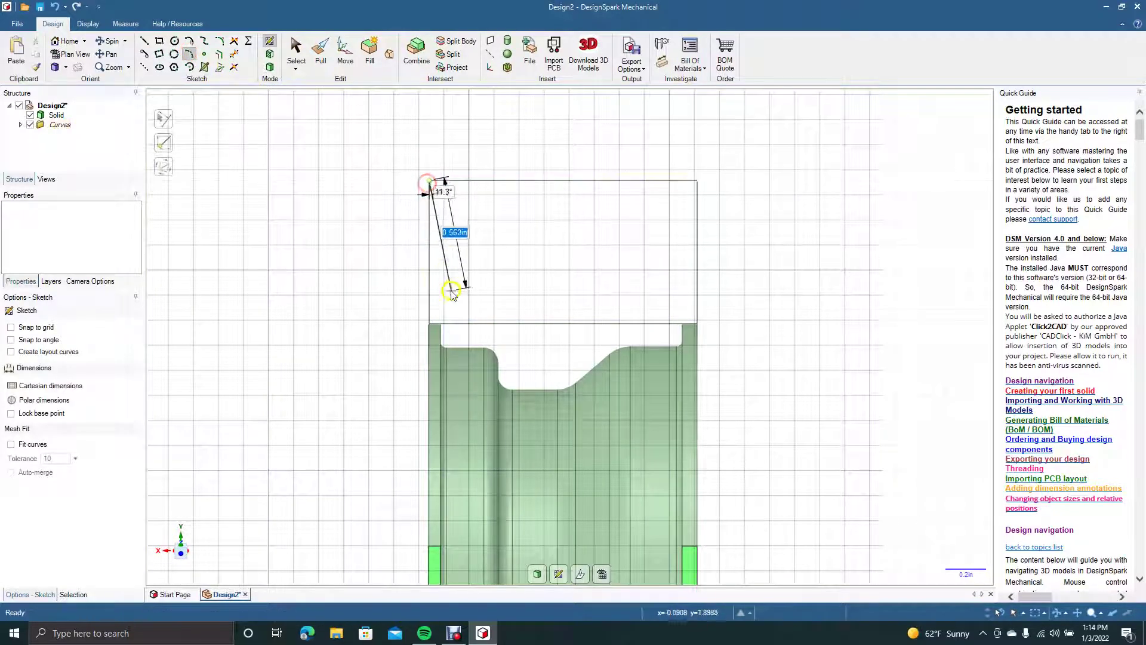
{"action": "left_click", "coordinate": [430, 323]}
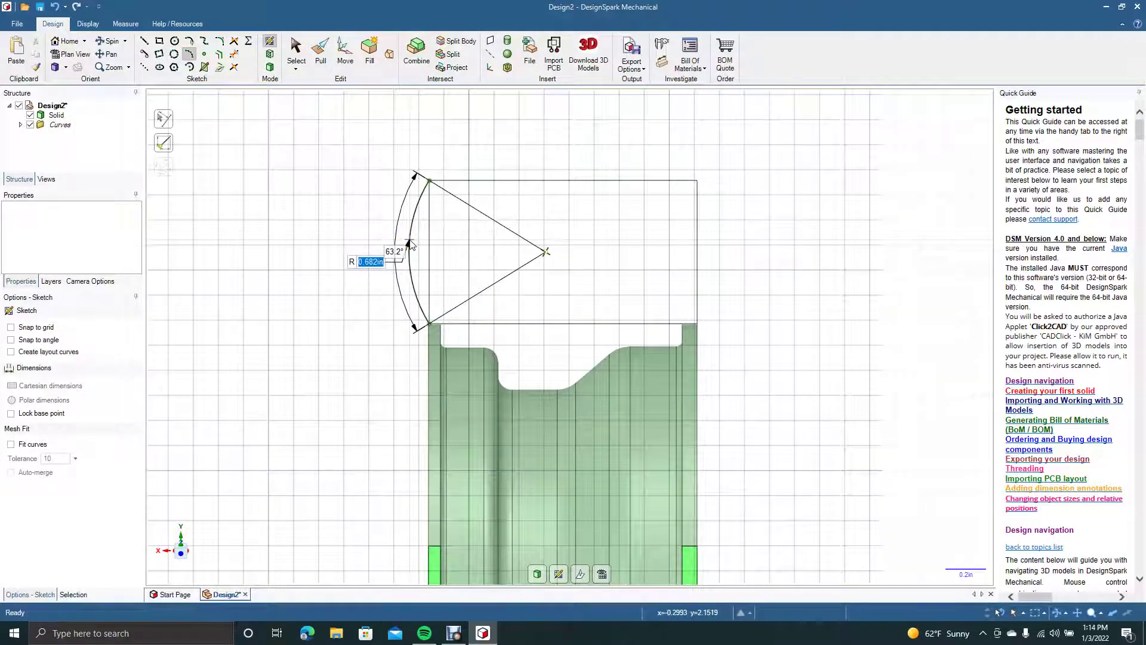
{"action": "left_click", "coordinate": [418, 247]}
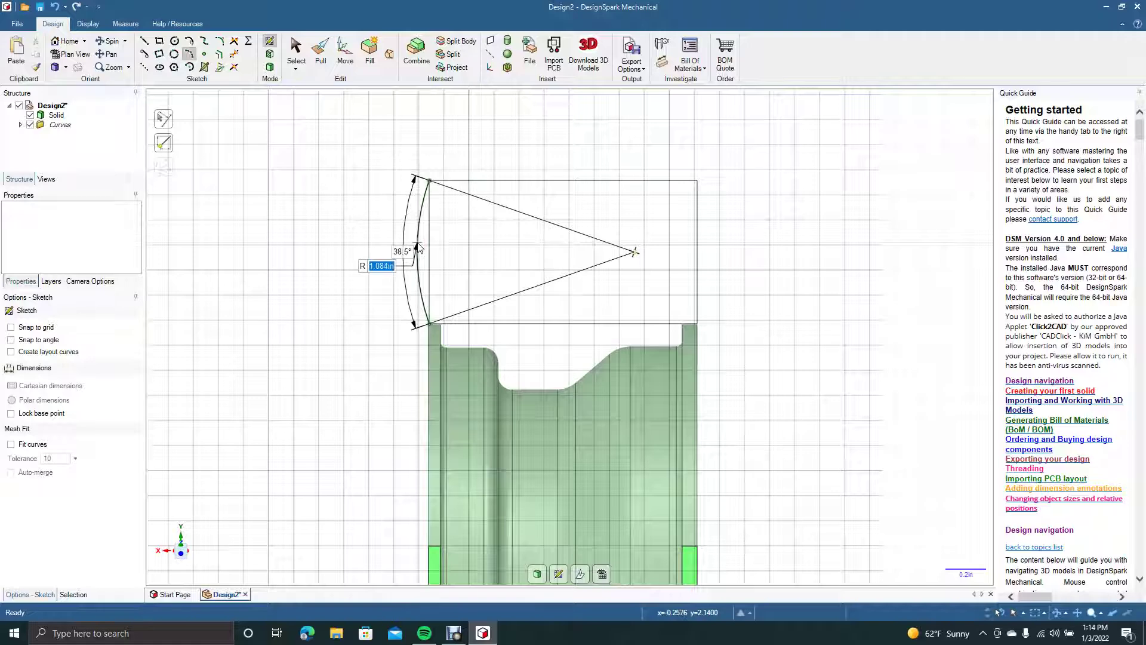
{"action": "type", "text": "1"}
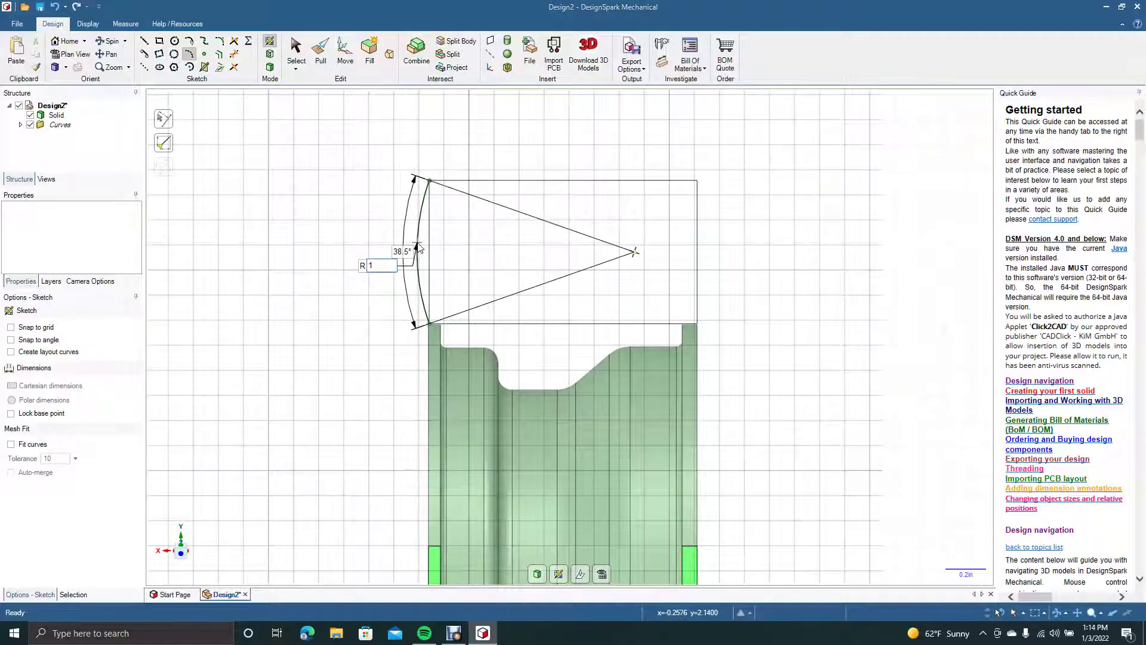
{"action": "key", "text": "Return"}
{"action": "left_click", "coordinate": [417, 246]}
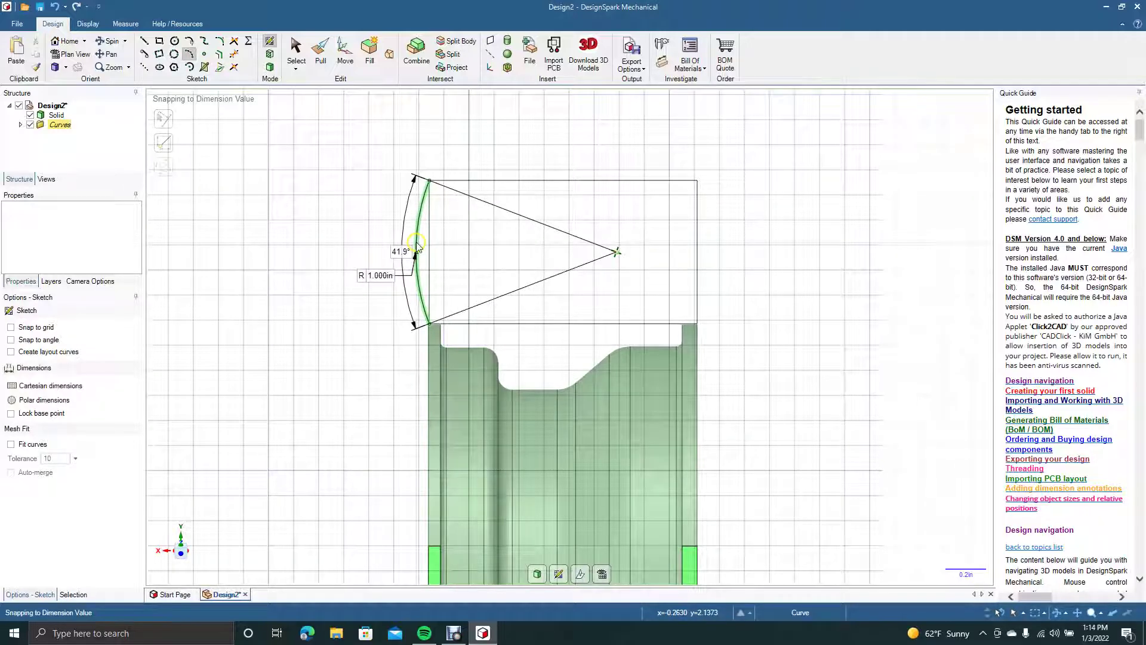
{"action": "left_click", "coordinate": [296, 49]}
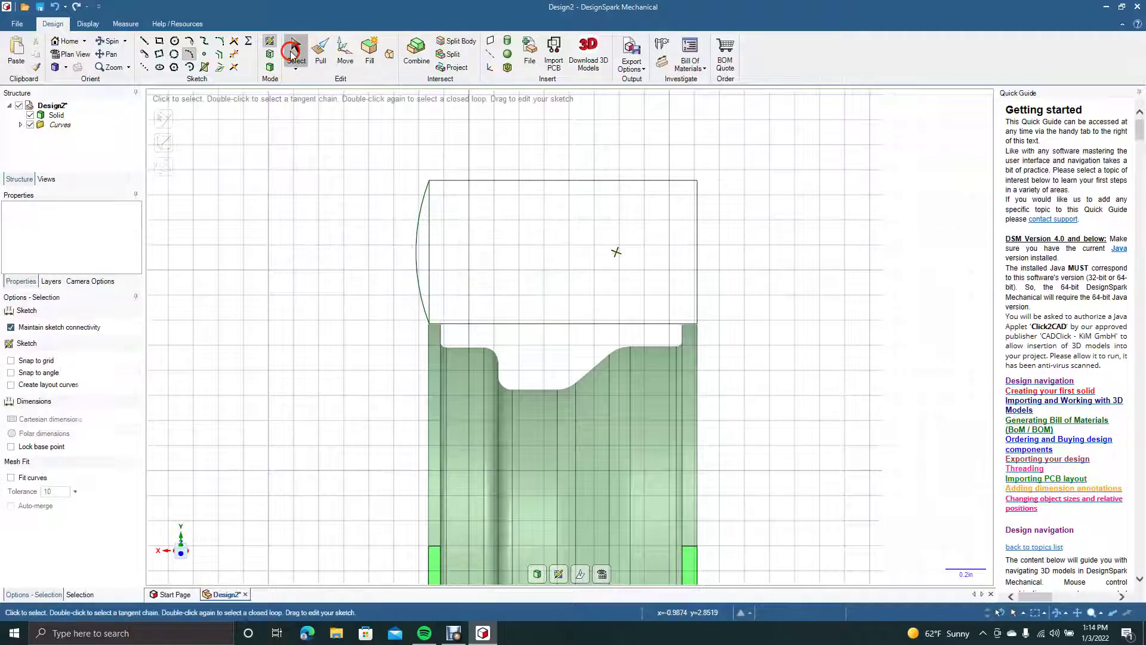
Draw a matching outward-bulging arc with a 1.0 in radius between the ends of the rectangle's right side.
{"action": "left_click", "coordinate": [189, 55]}
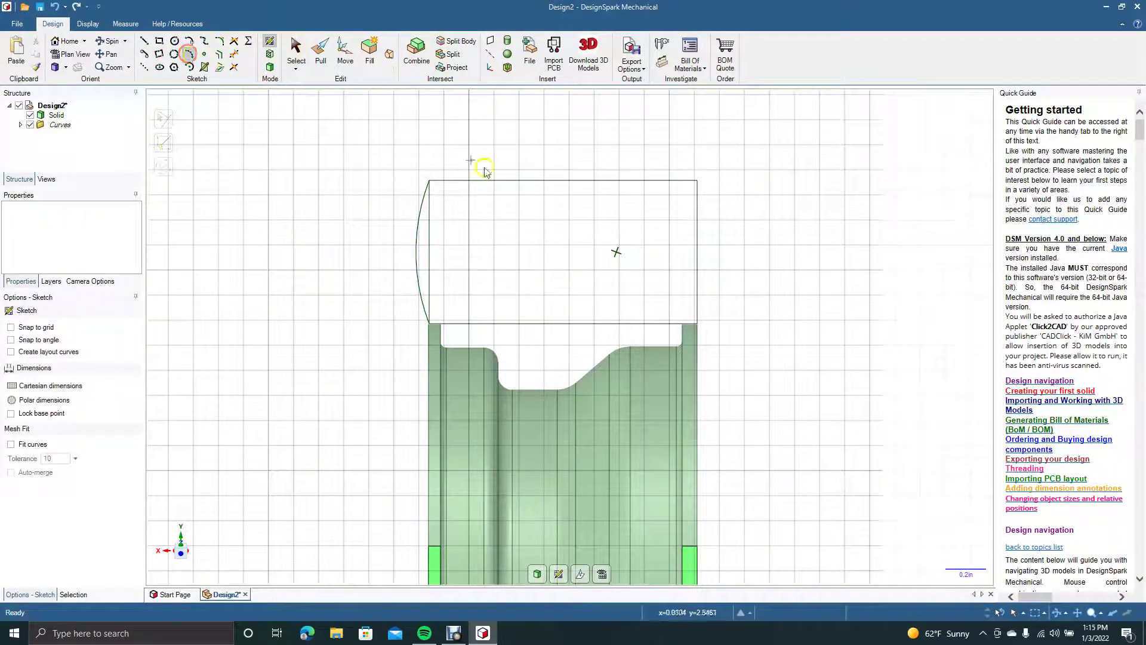
{"action": "left_click", "coordinate": [697, 182]}
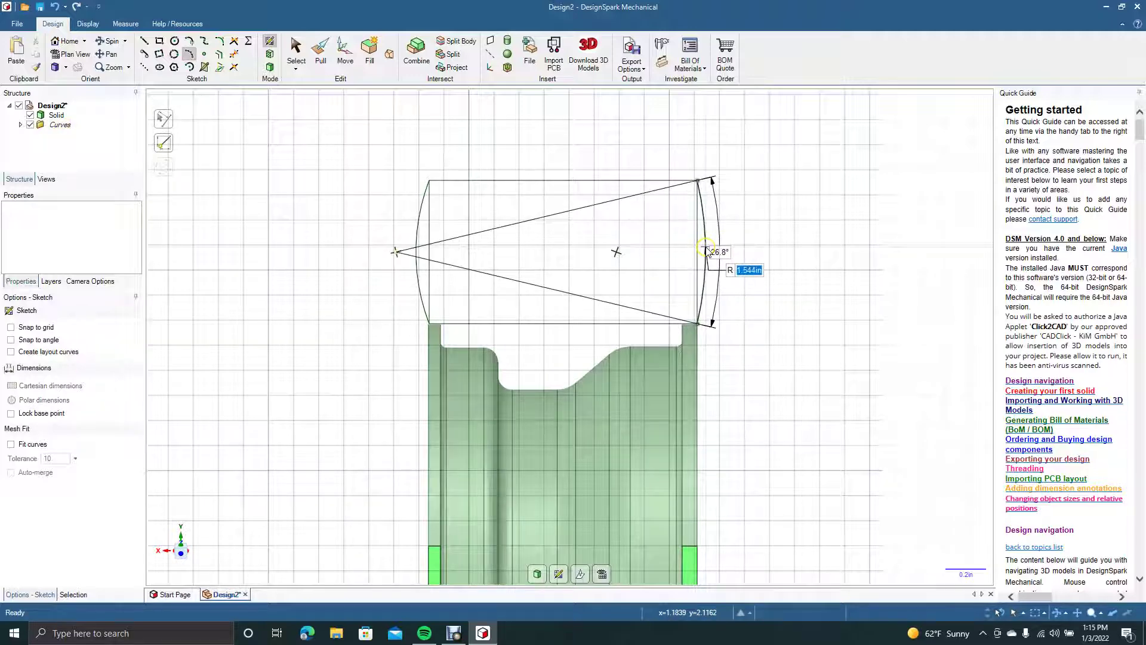
{"action": "type", "text": "1.0"}
{"action": "key", "text": "Return"}
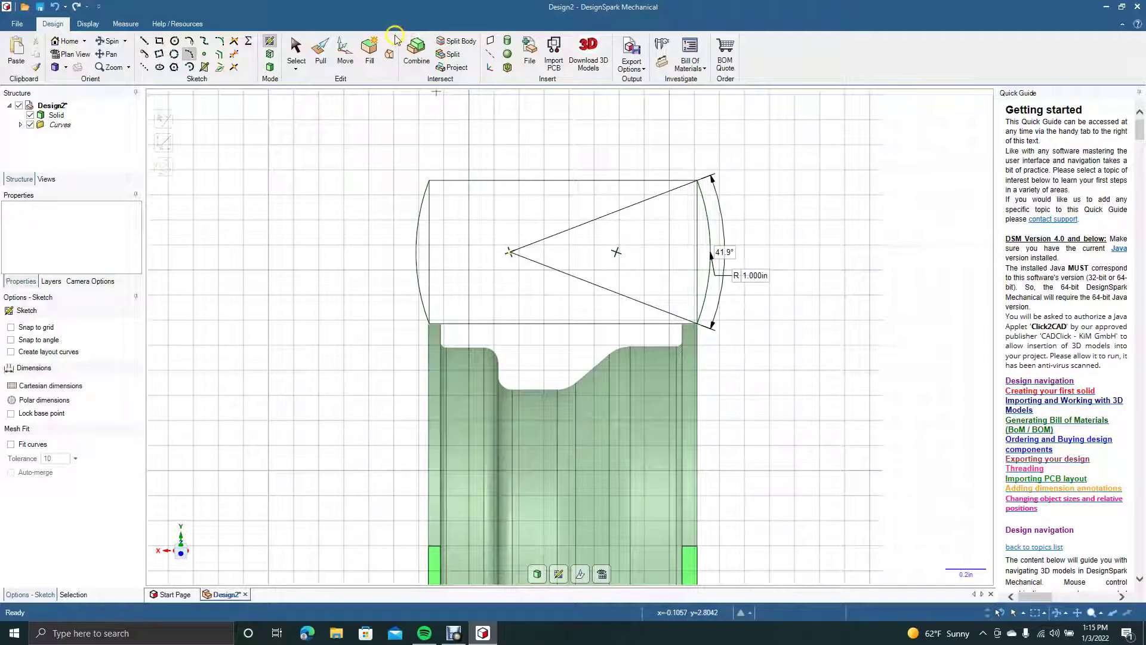
Delete the rectangle's bottom line and both straight vertical sides from the tire sketch.
{"action": "left_click", "coordinate": [296, 48]}
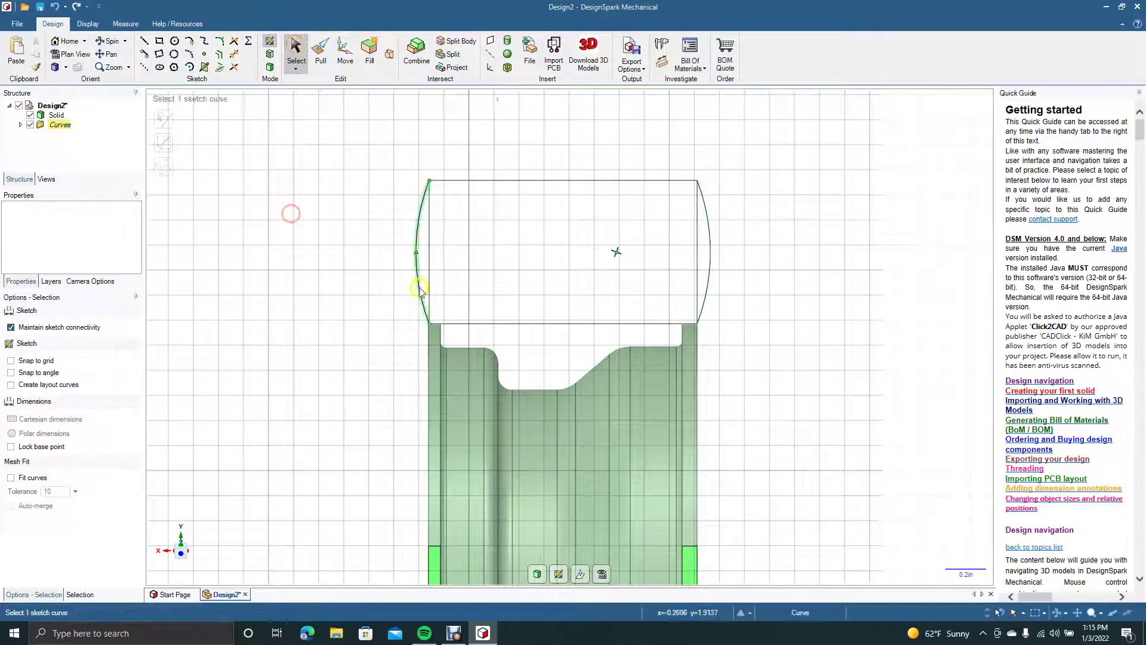
{"action": "left_click", "coordinate": [450, 327]}
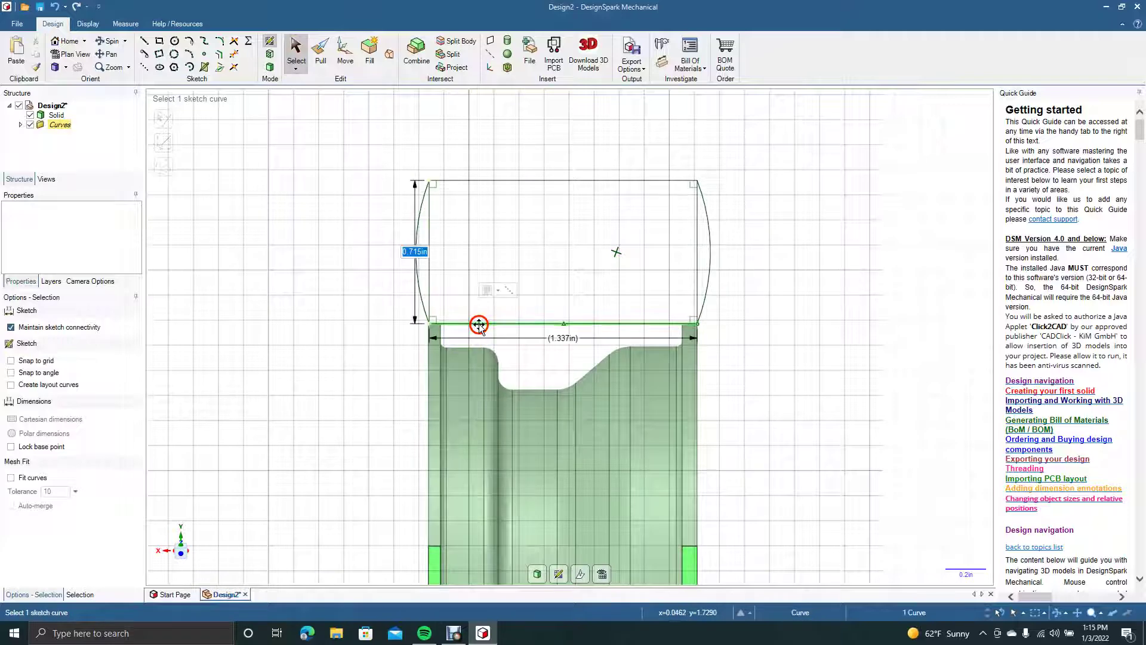
{"action": "key", "text": "Delete"}
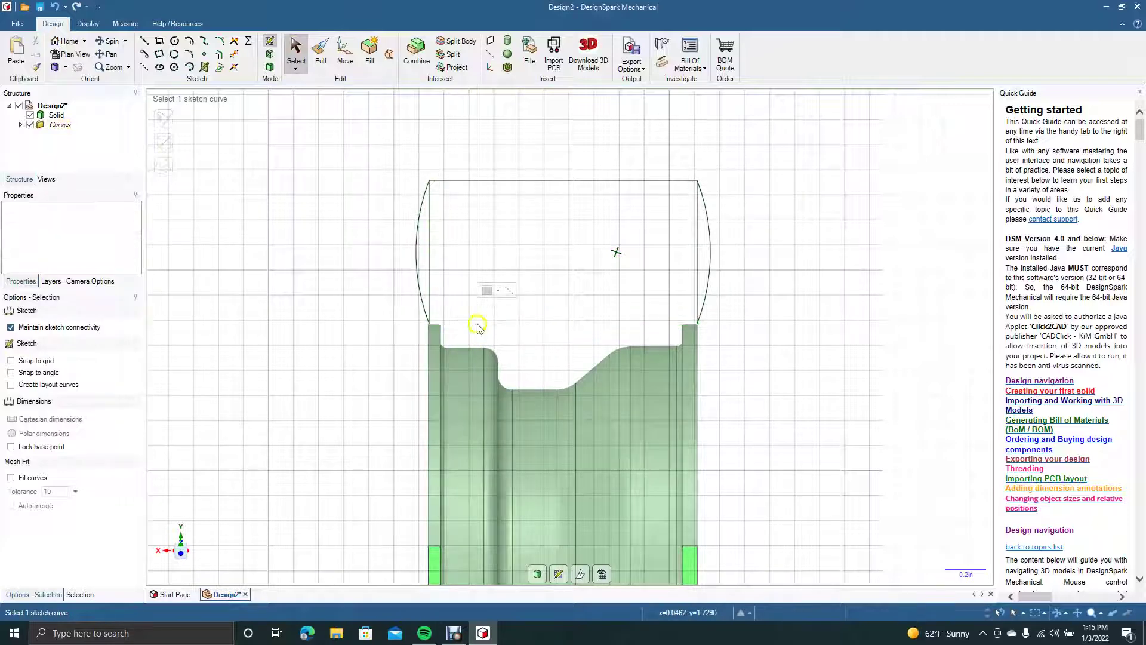
{"action": "left_click", "coordinate": [430, 271]}
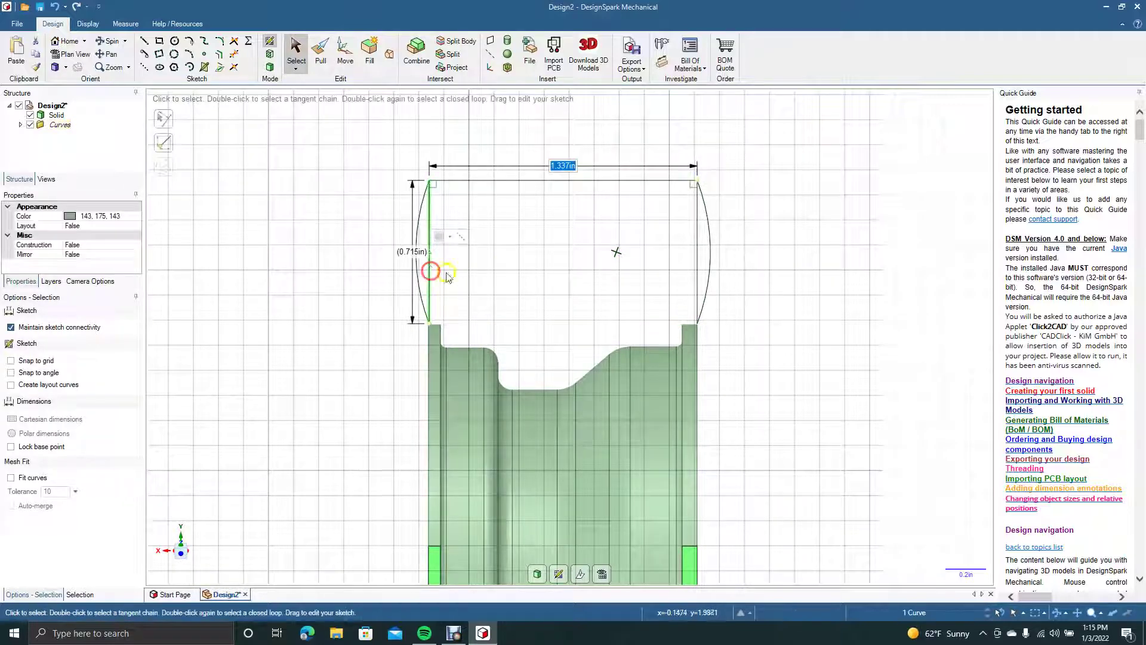
{"action": "left_click", "coordinate": [699, 274], "text": "ctrl"}
{"action": "key", "text": "Delete"}
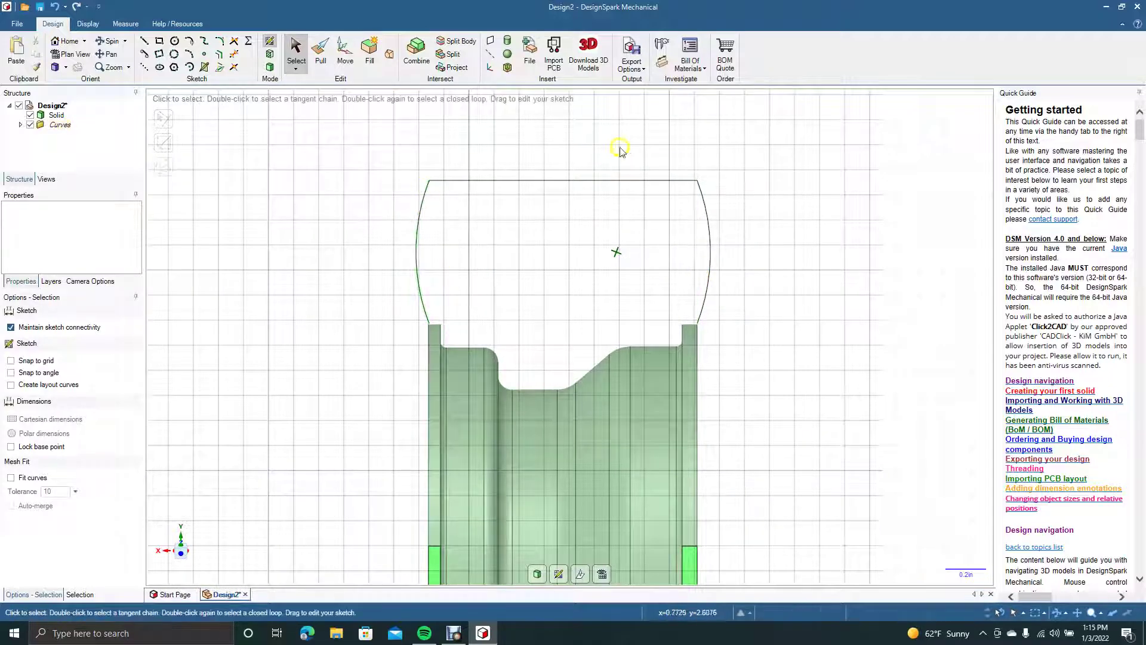
Draw an upward-bulging arc with a 1 in radius between the ends of the straight top line and delete that line.
{"action": "left_click", "coordinate": [190, 54]}
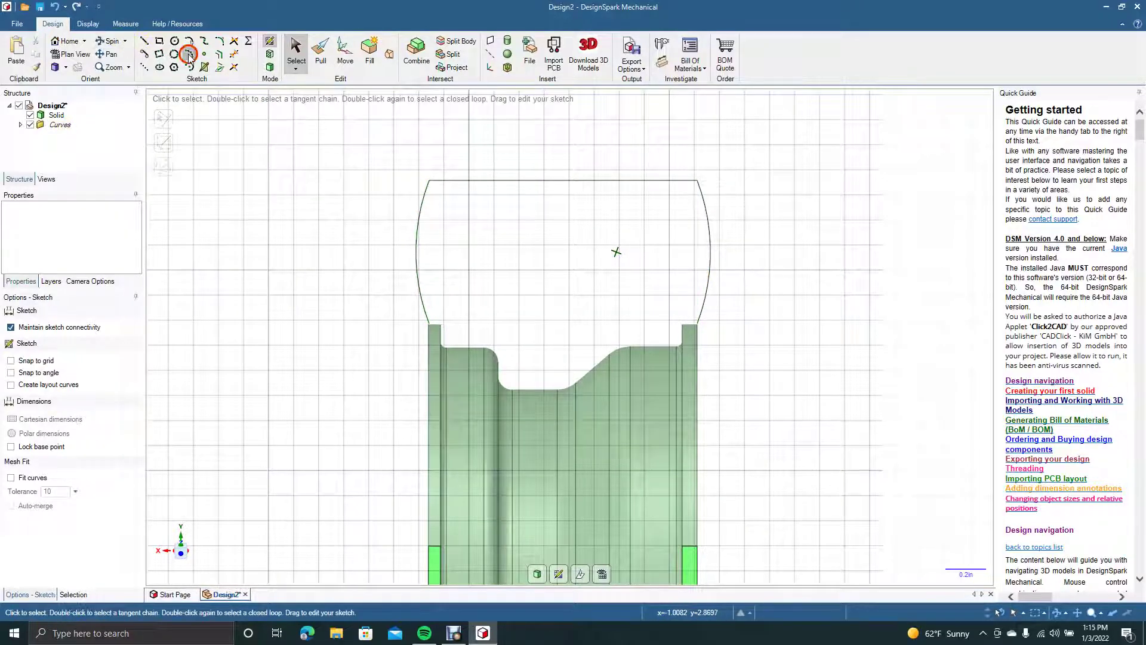
{"action": "left_click", "coordinate": [431, 182]}
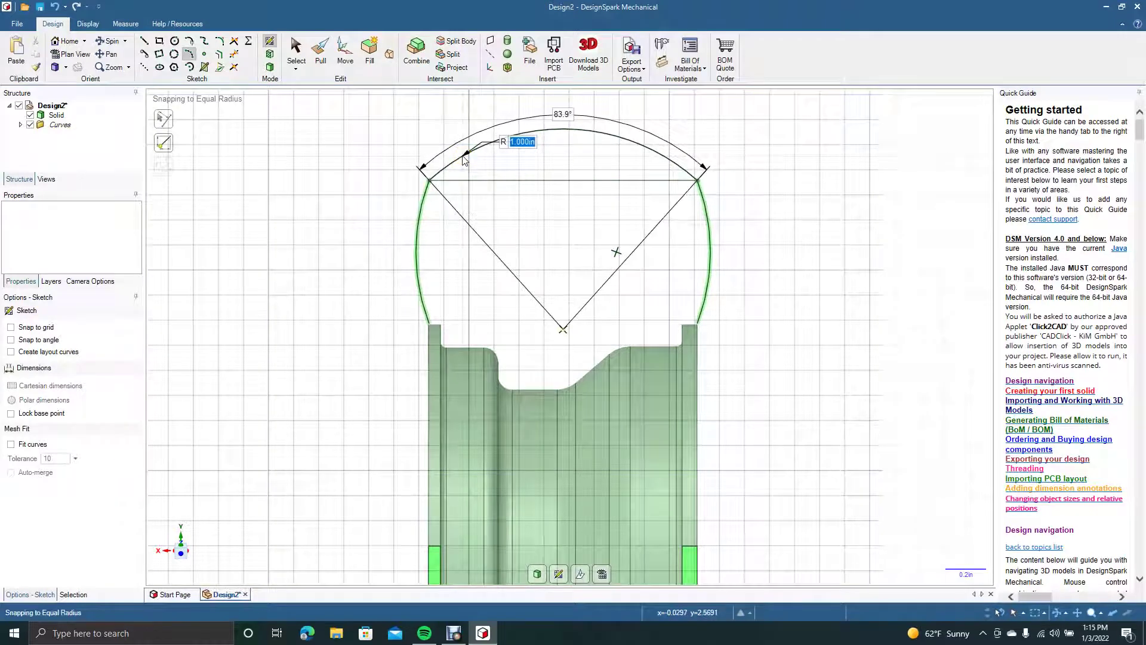
{"action": "left_click", "coordinate": [464, 160]}
{"action": "left_click", "coordinate": [296, 51]}
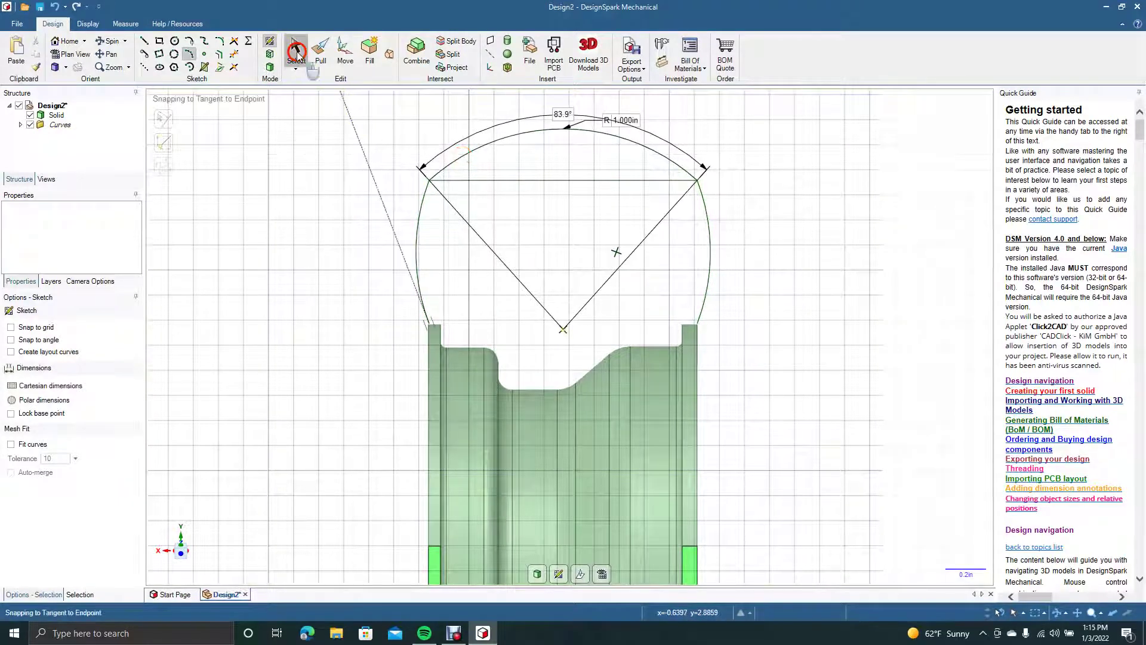
{"action": "left_click", "coordinate": [548, 182]}
{"action": "key", "text": "Delete"}
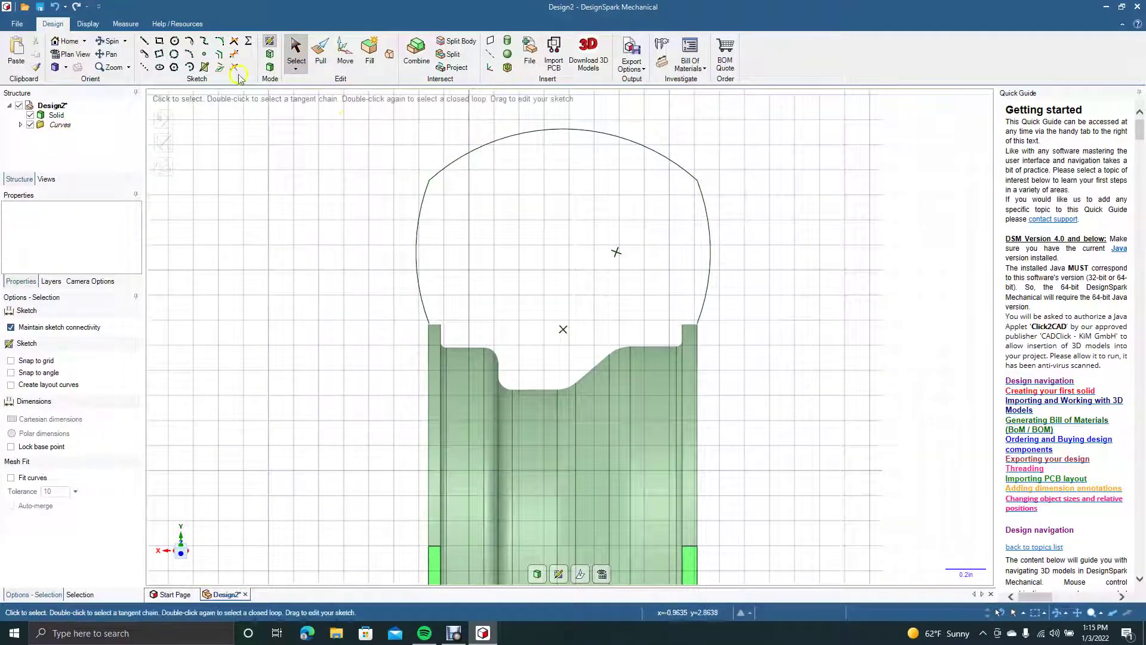
Sketch a vertical line about 1.34 in long from the top arc's midpoint to just inside the rim and set it as the mirror line.
{"action": "left_click", "coordinate": [145, 43]}
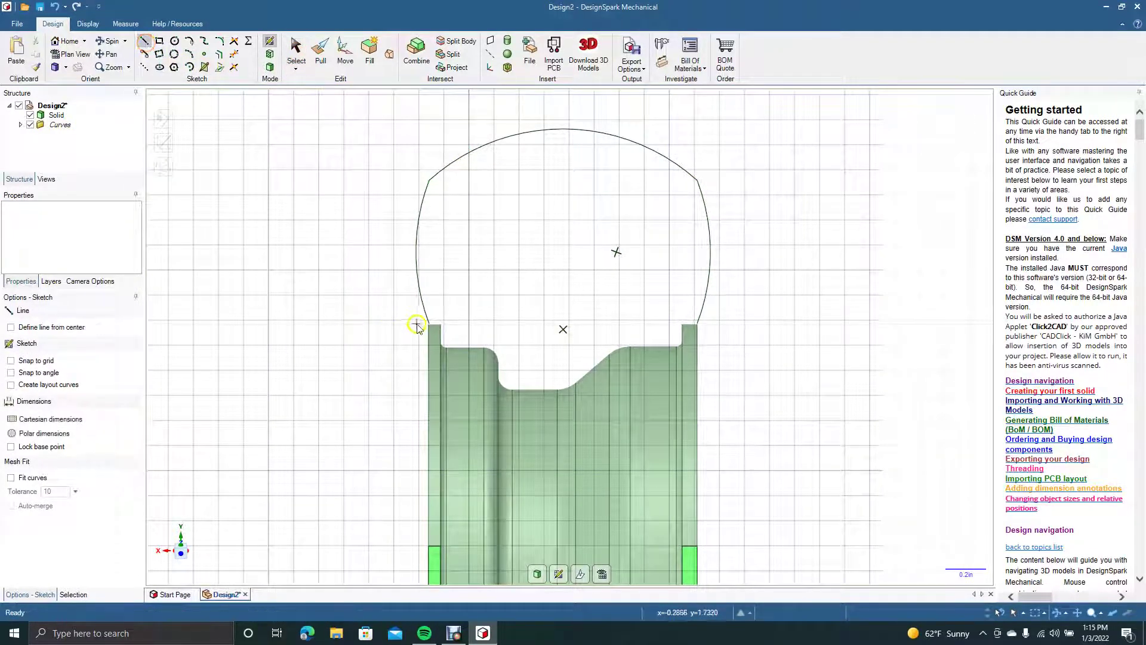
{"action": "left_click", "coordinate": [561, 130]}
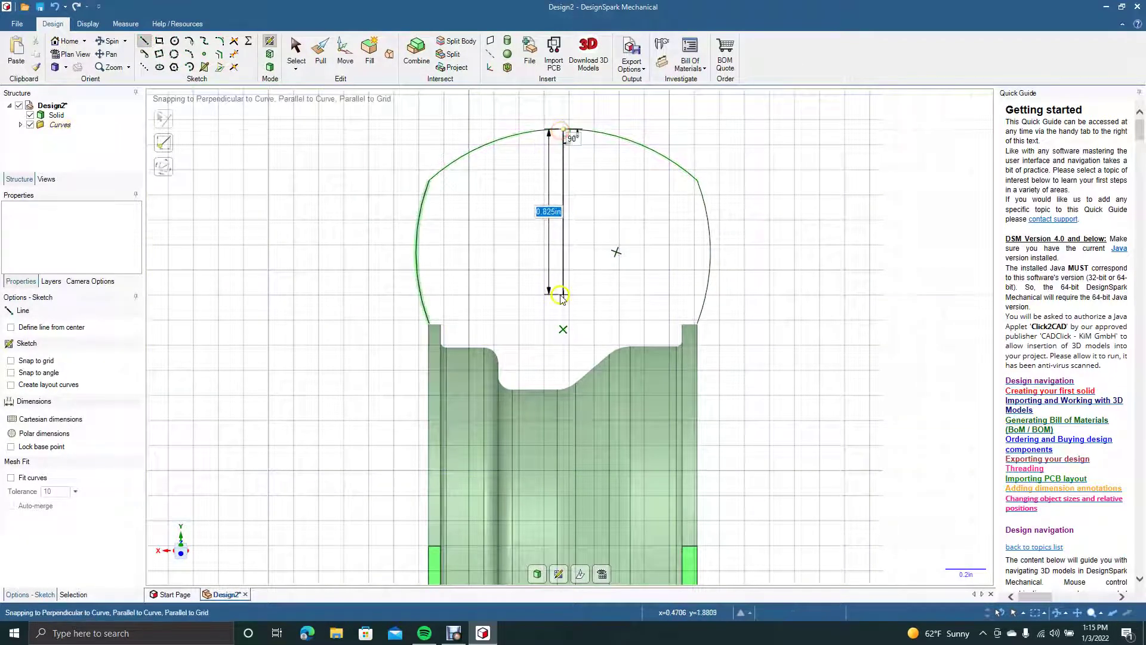
{"action": "left_click", "coordinate": [564, 397]}
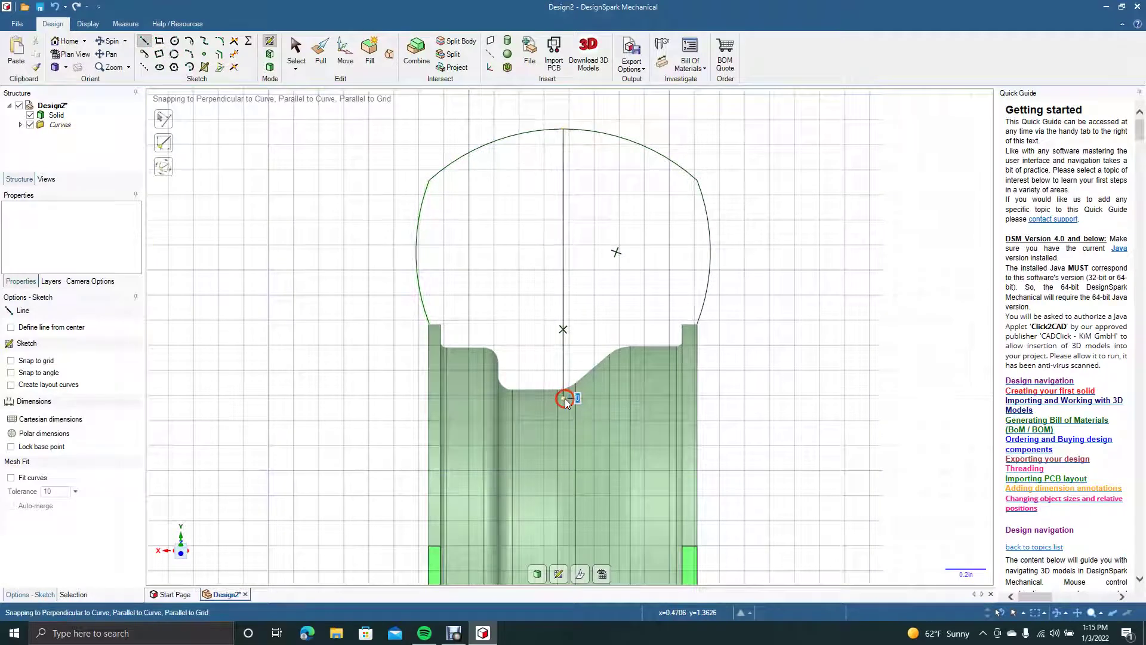
{"action": "left_click", "coordinate": [293, 54]}
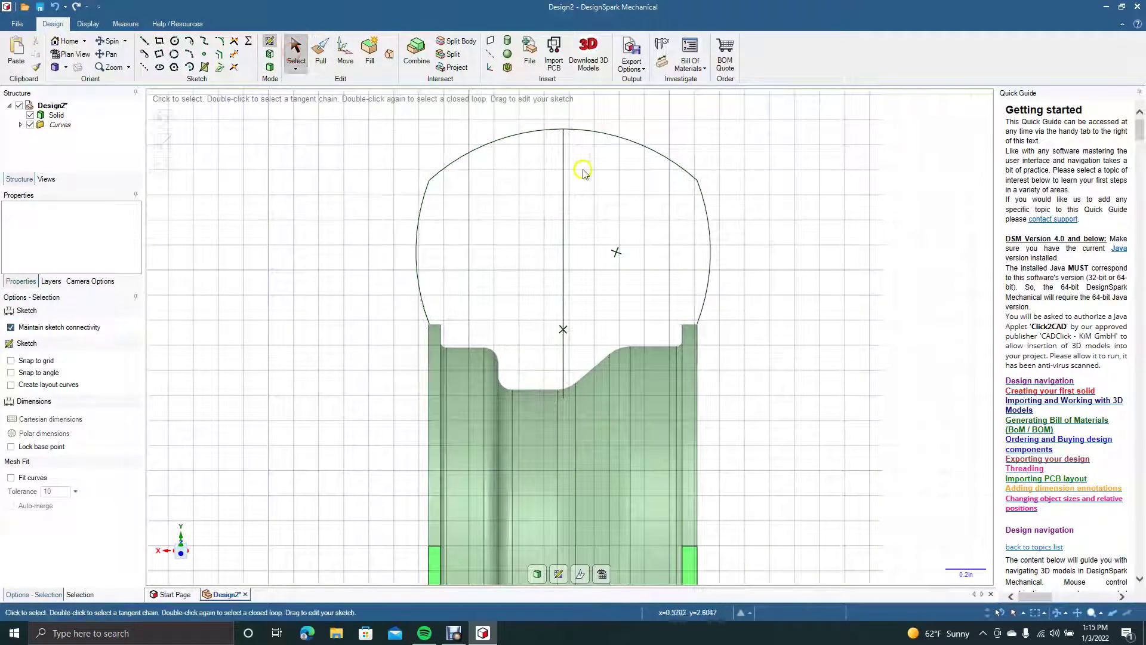
{"action": "right_click", "coordinate": [564, 225]}
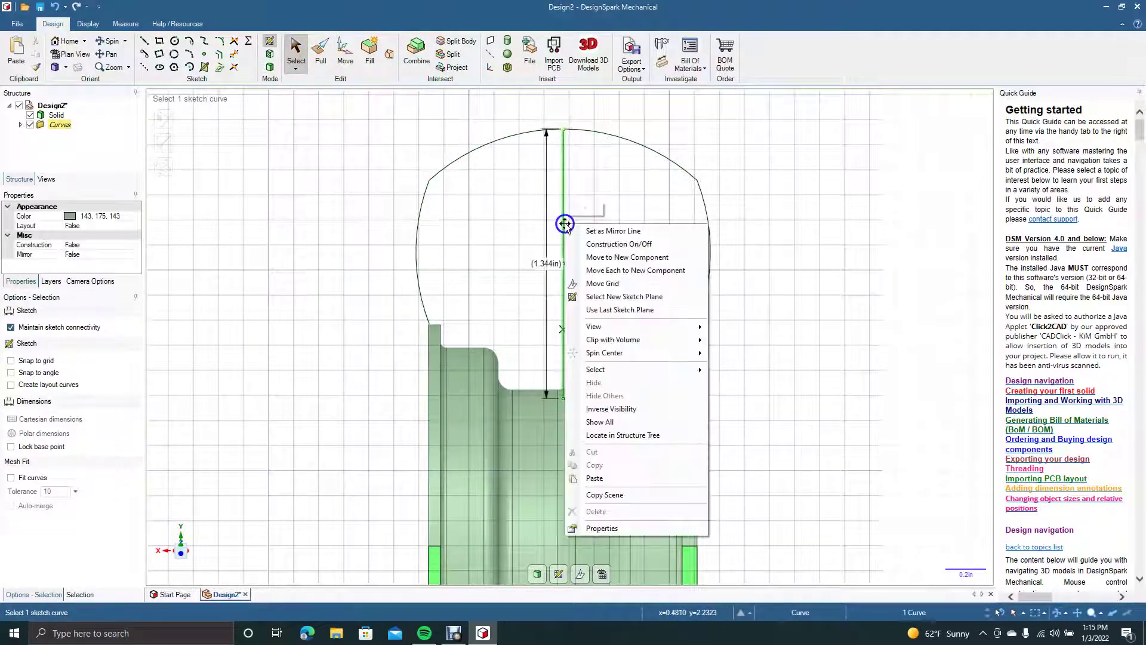
{"action": "left_click", "coordinate": [591, 235]}
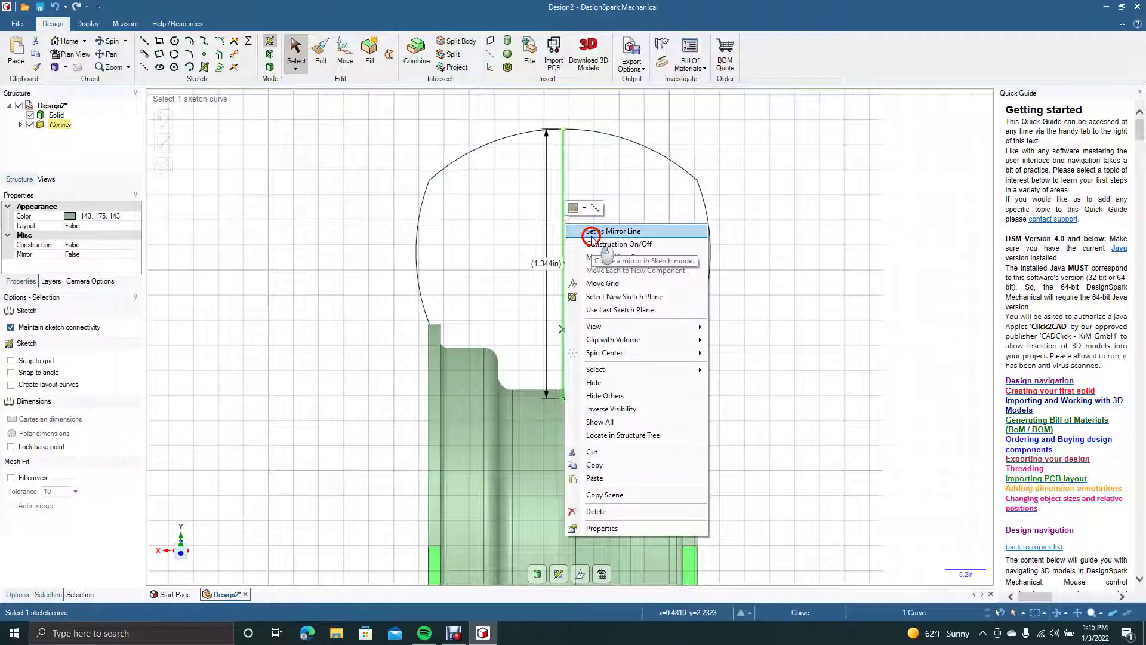
Sketch the mirrored stepped inner profile from the left flange's outer corner just above the rim surface, ending with a 0.284 in horizontal at the mirror line.
{"action": "left_click", "coordinate": [145, 43]}
{"action": "left_click", "coordinate": [431, 324]}
{"action": "left_click", "coordinate": [444, 325]}
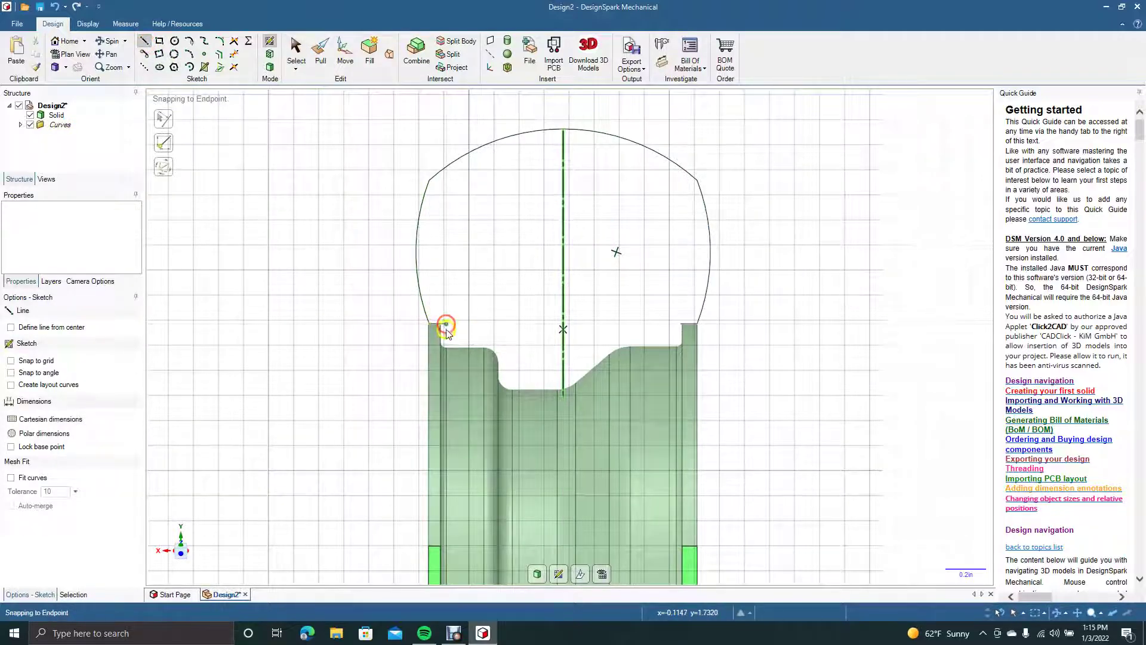
{"action": "left_click", "coordinate": [445, 339]}
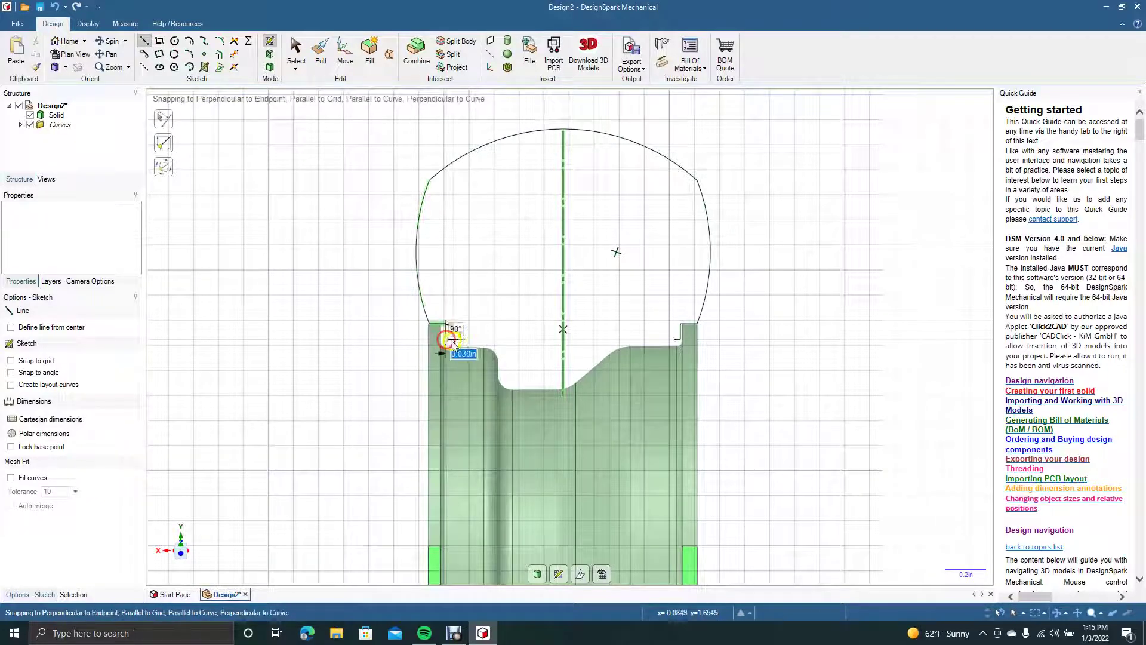
{"action": "left_click", "coordinate": [499, 342]}
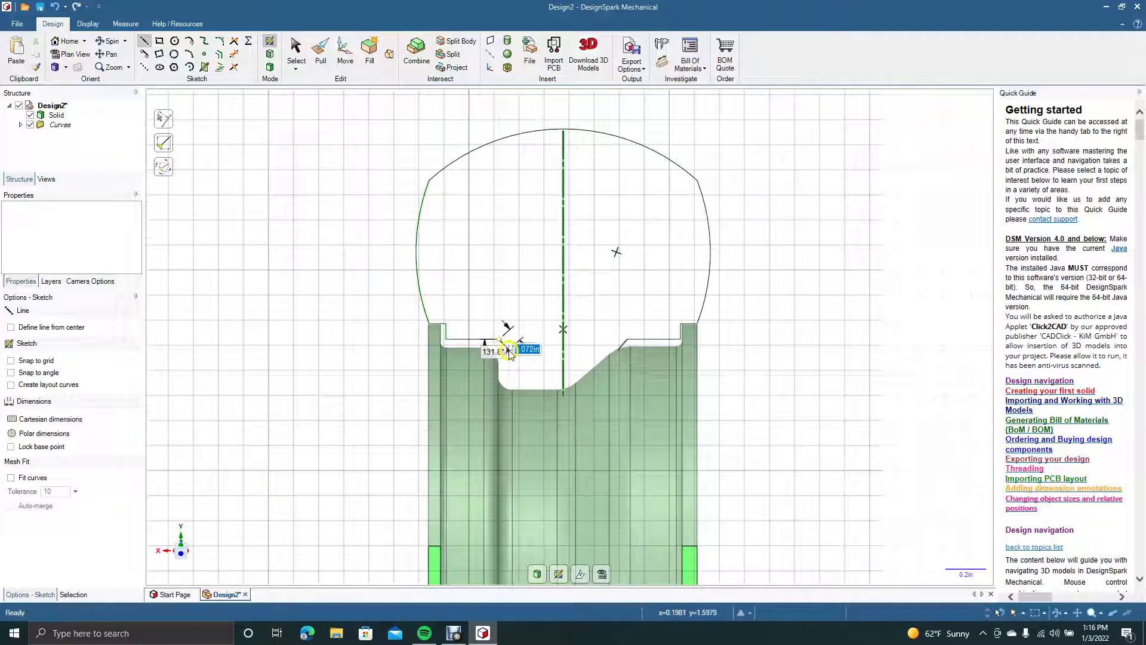
{"action": "left_click", "coordinate": [506, 340]}
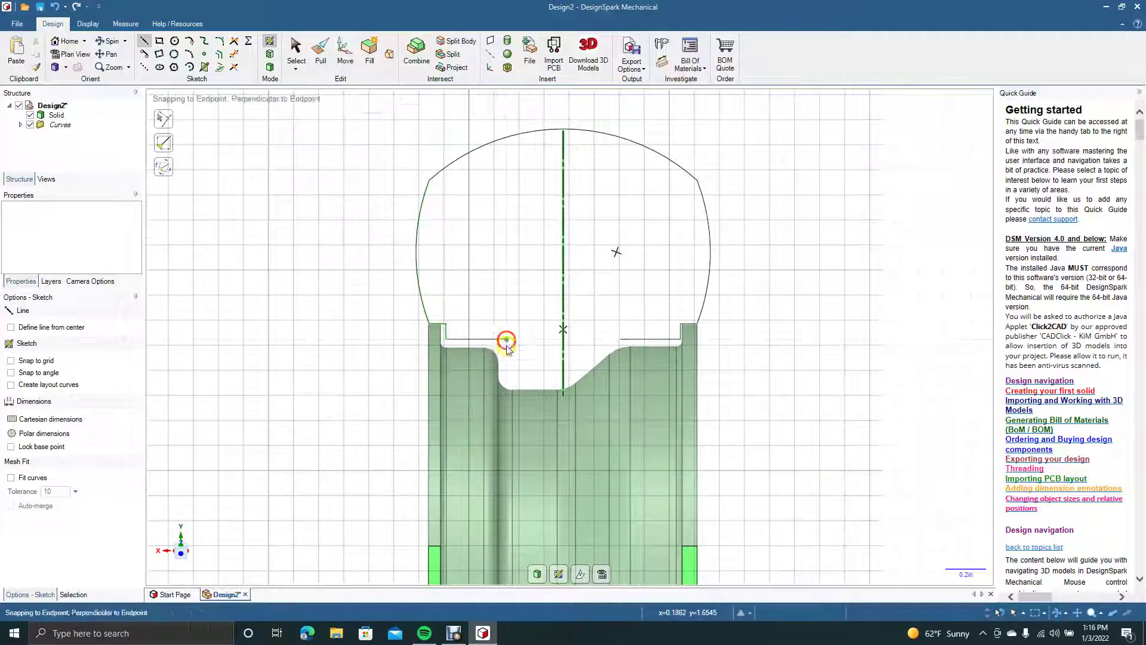
{"action": "left_click", "coordinate": [507, 383]}
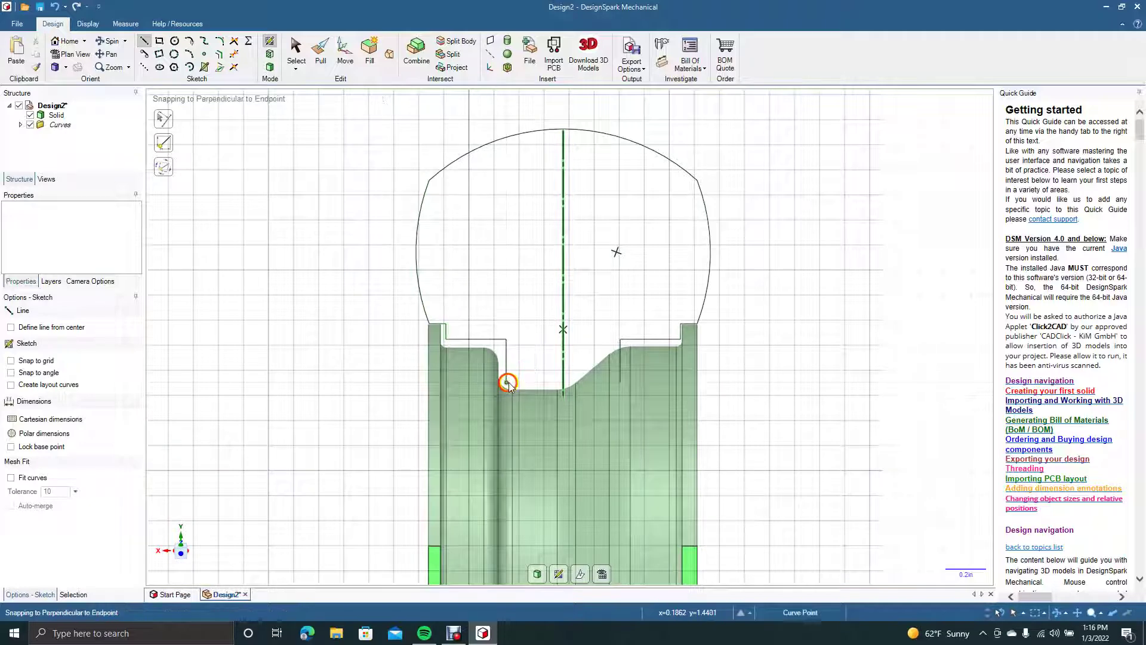
{"action": "left_click", "coordinate": [563, 388]}
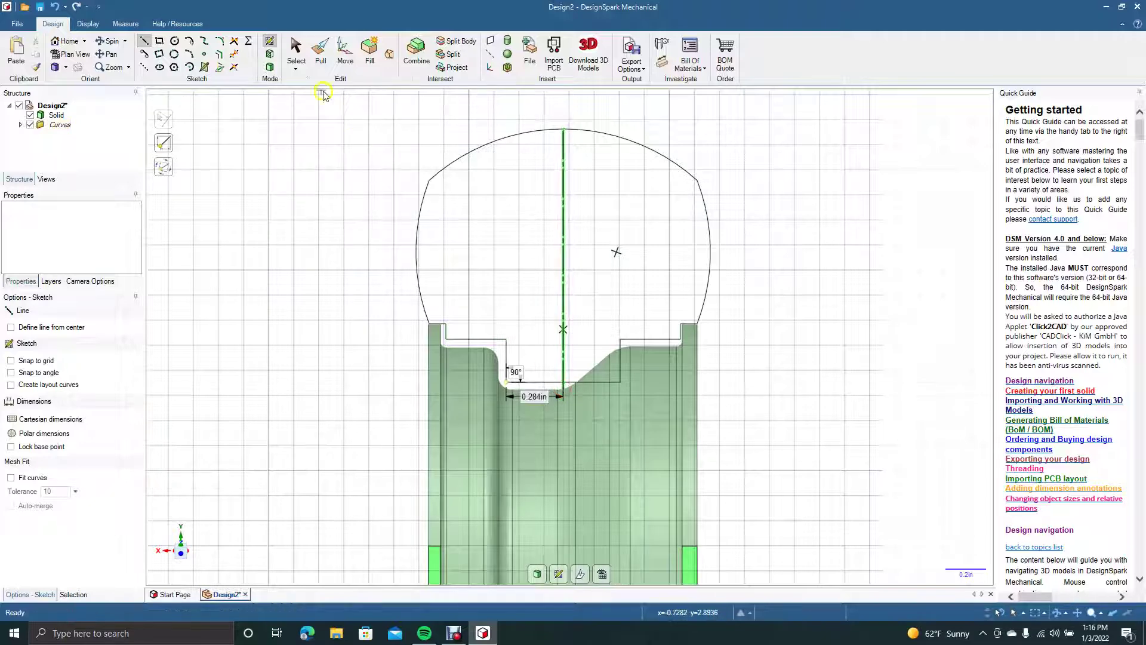
Delete the vertical mirror line from the tire sketch.
{"action": "left_click", "coordinate": [296, 49]}
{"action": "left_click", "coordinate": [562, 203]}
{"action": "key", "text": "Delete"}
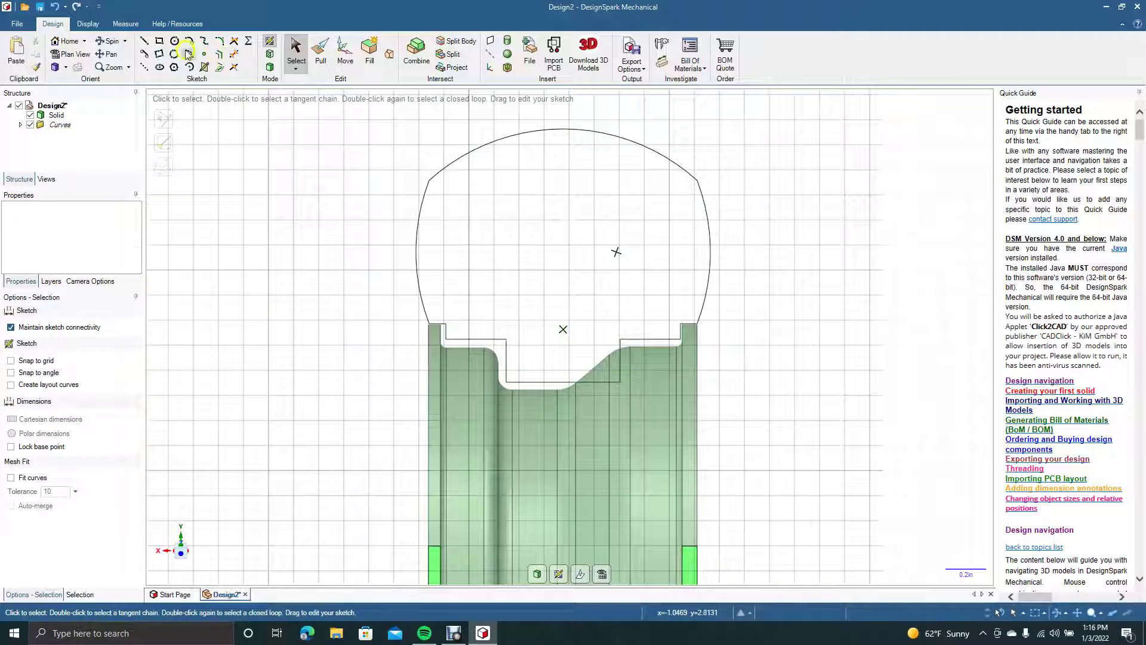
Draw a diagonal line along the rim's slope from the bottom line's midpoint to the right-hand step, and trim the mirrored corner lines below it.
{"action": "left_click", "coordinate": [143, 43]}
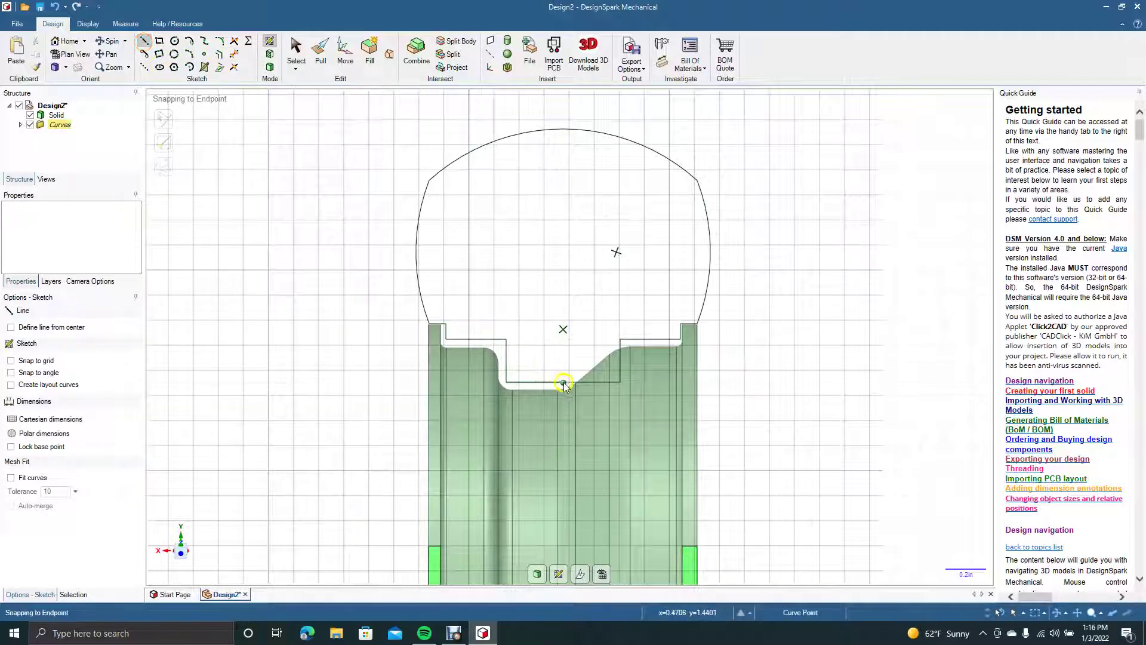
{"action": "left_click", "coordinate": [565, 382]}
{"action": "left_click", "coordinate": [619, 341]}
{"action": "left_click", "coordinate": [295, 49]}
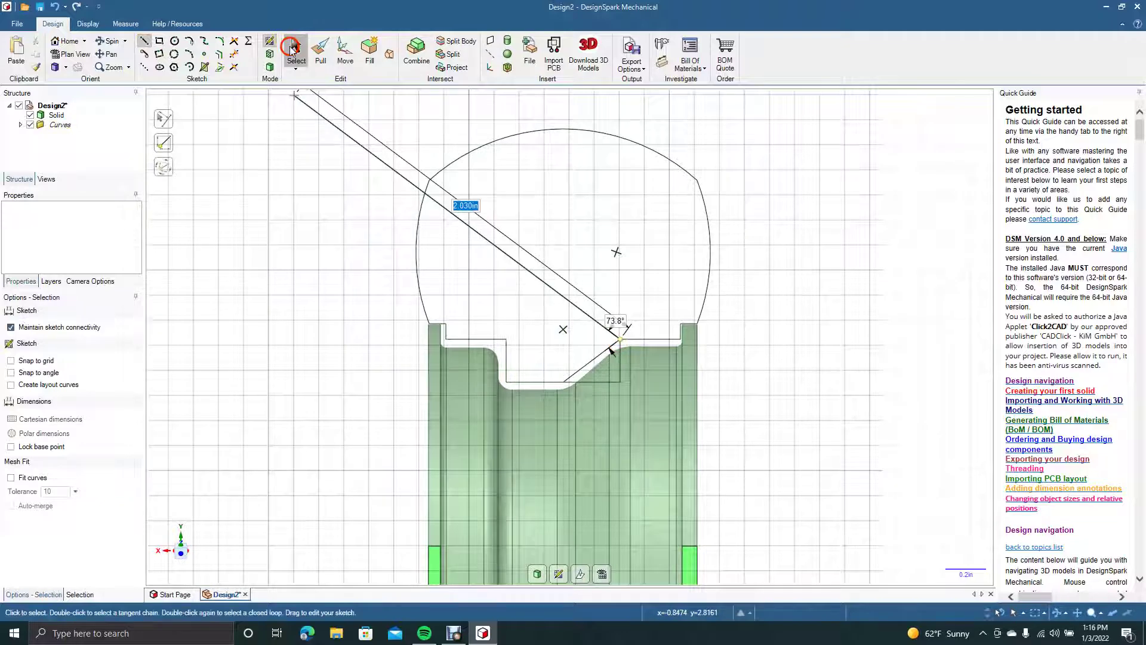
{"action": "left_click", "coordinate": [231, 56]}
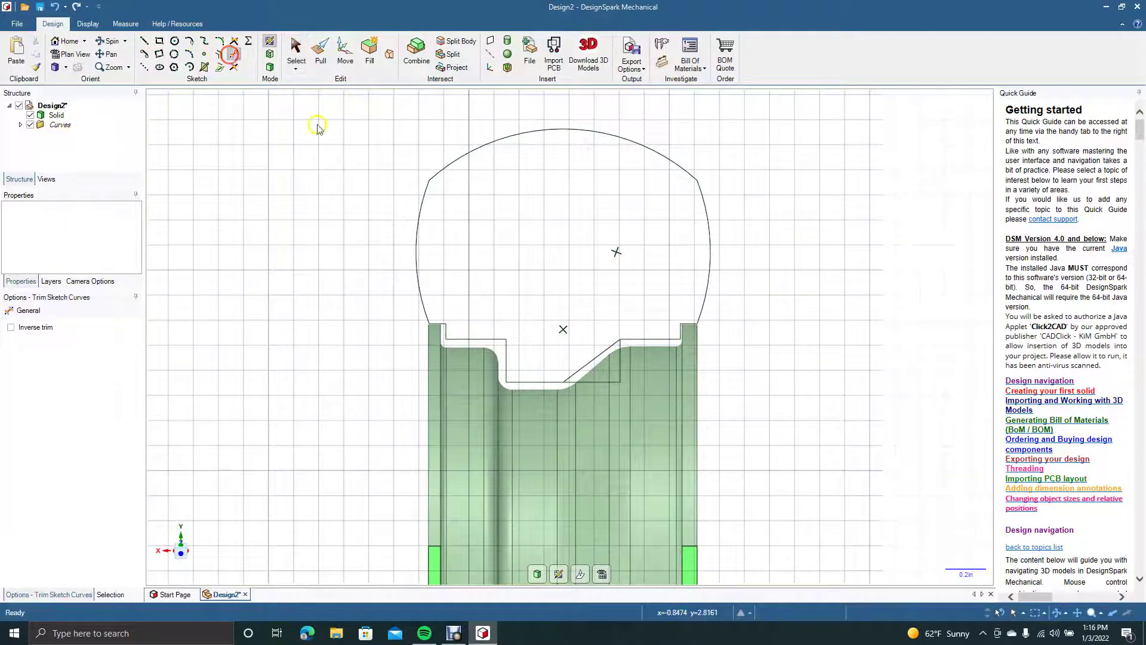
{"action": "left_click", "coordinate": [609, 382]}
{"action": "left_click", "coordinate": [621, 369]}
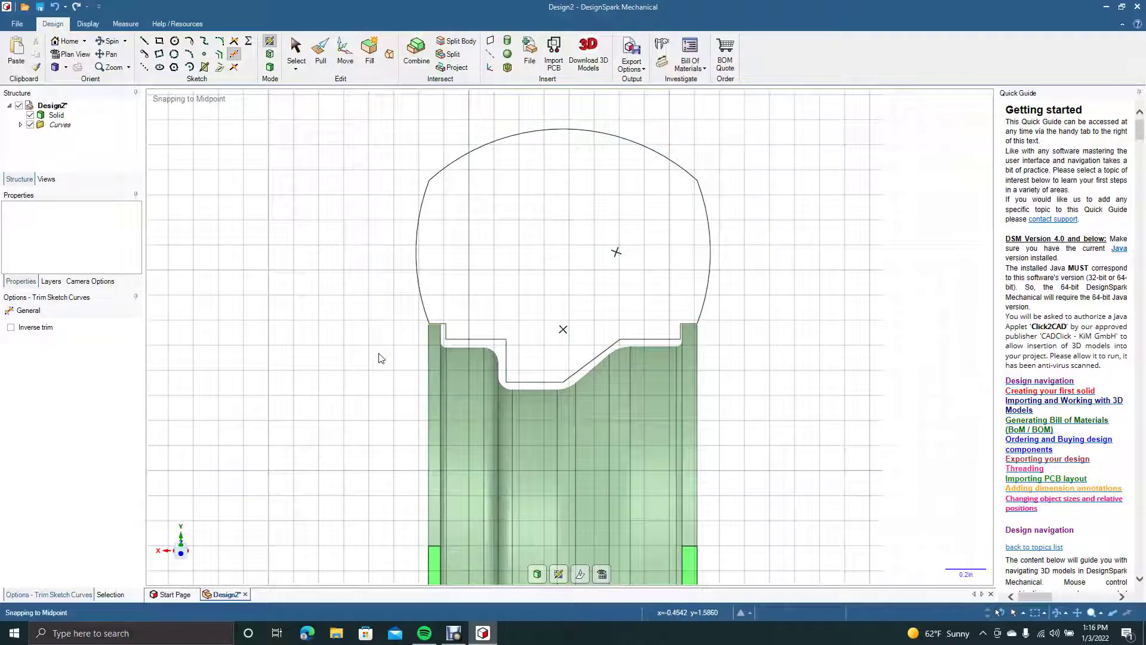
Revolve the closed tire profile a full turn about the wheel's central axis.
{"action": "scroll", "coordinate": [380, 357], "scroll_direction": "down", "scroll_amount": 3}
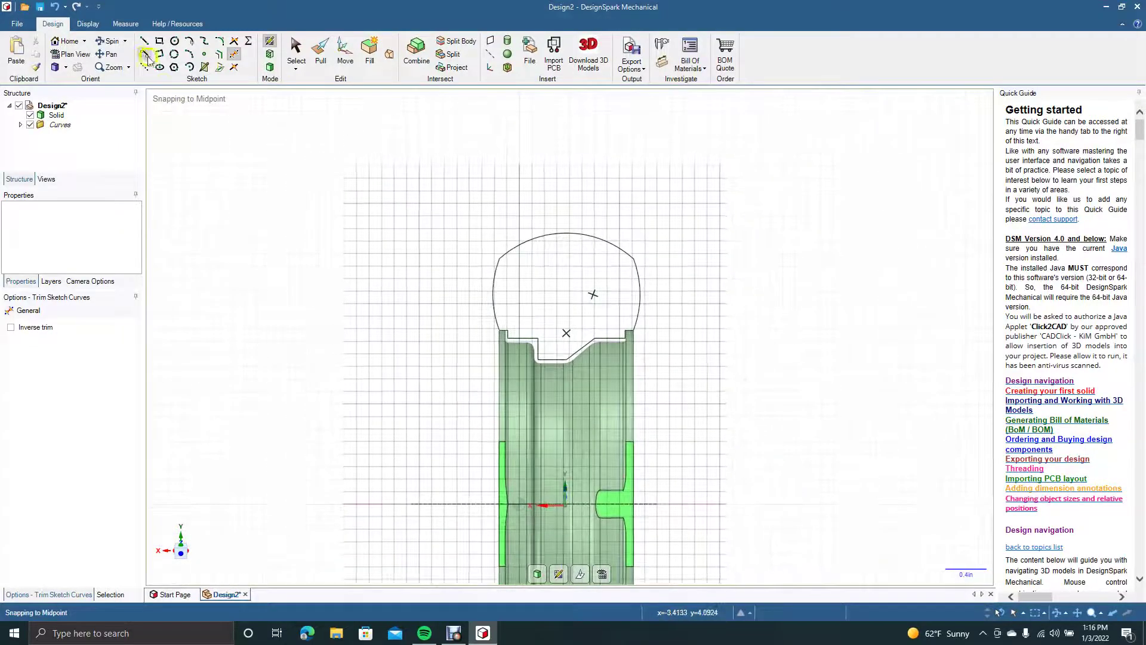
{"action": "left_click", "coordinate": [115, 45]}
{"action": "left_click_drag", "start_coordinate": [359, 307], "coordinate": [274, 312]}
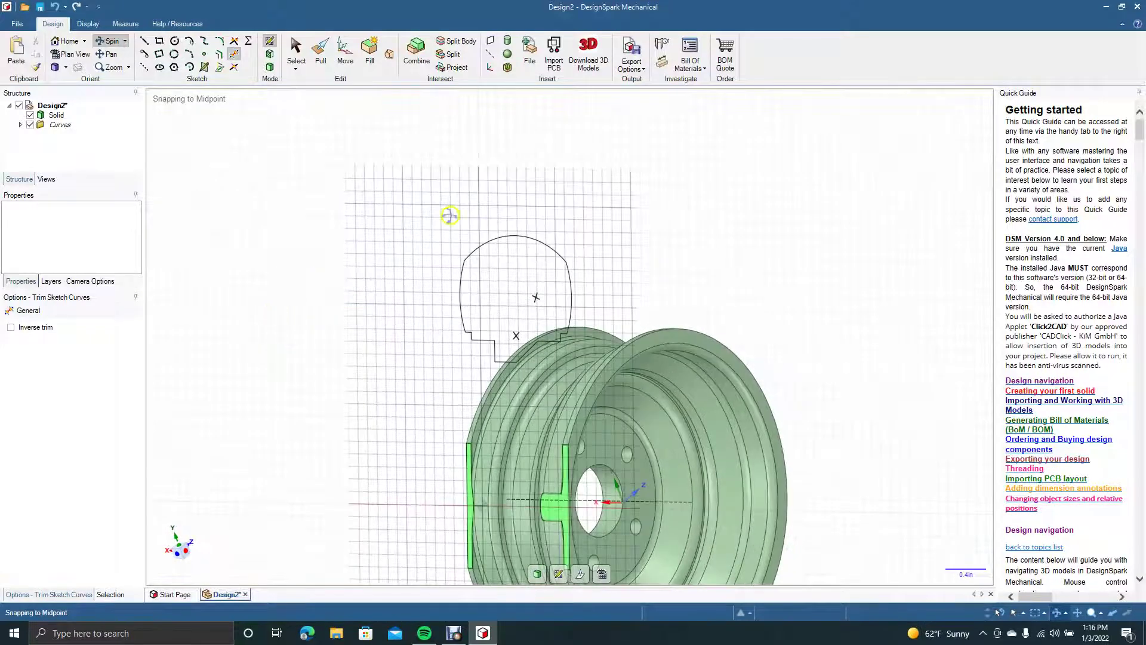
{"action": "left_click", "coordinate": [320, 52]}
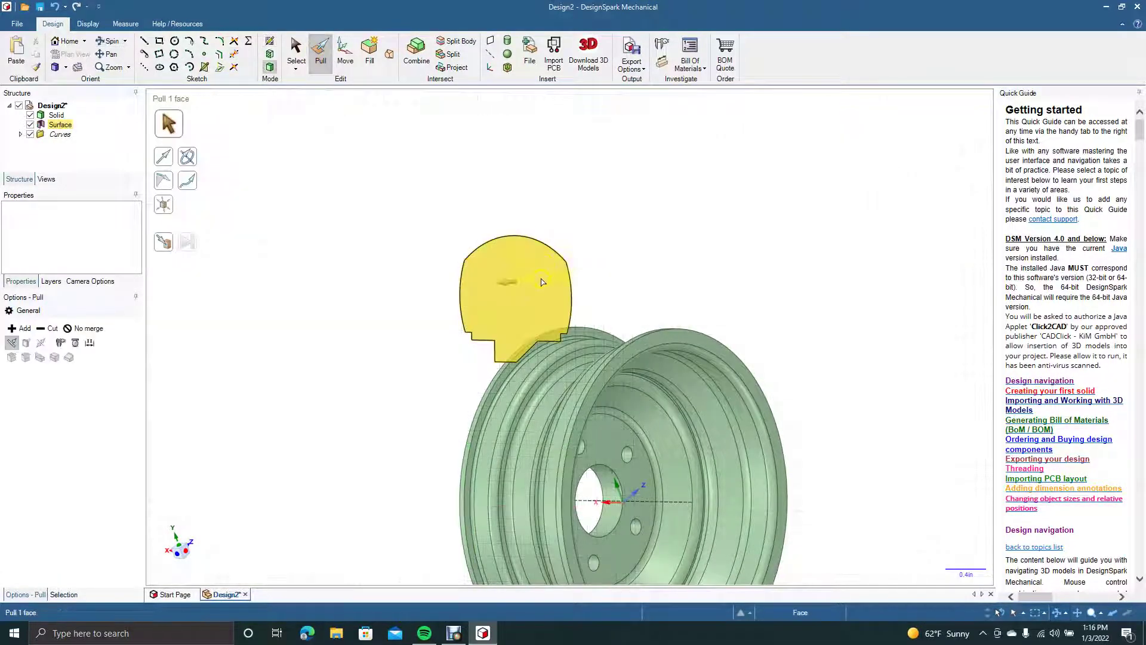
{"action": "left_click", "coordinate": [541, 281]}
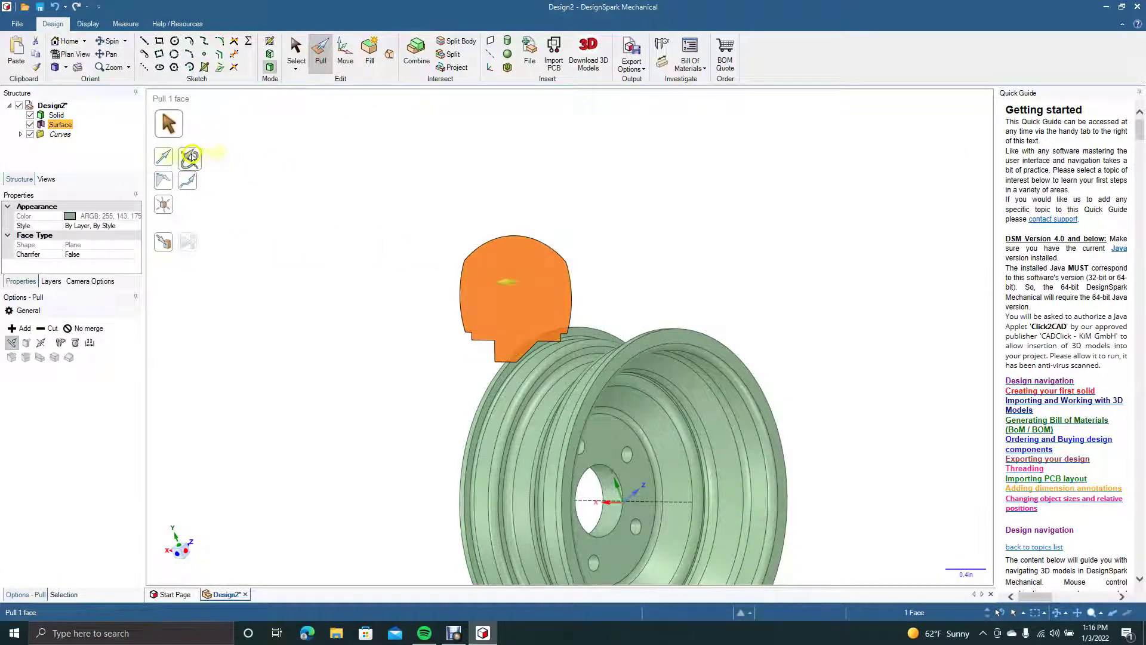
{"action": "left_click", "coordinate": [187, 156]}
{"action": "left_click", "coordinate": [645, 502]}
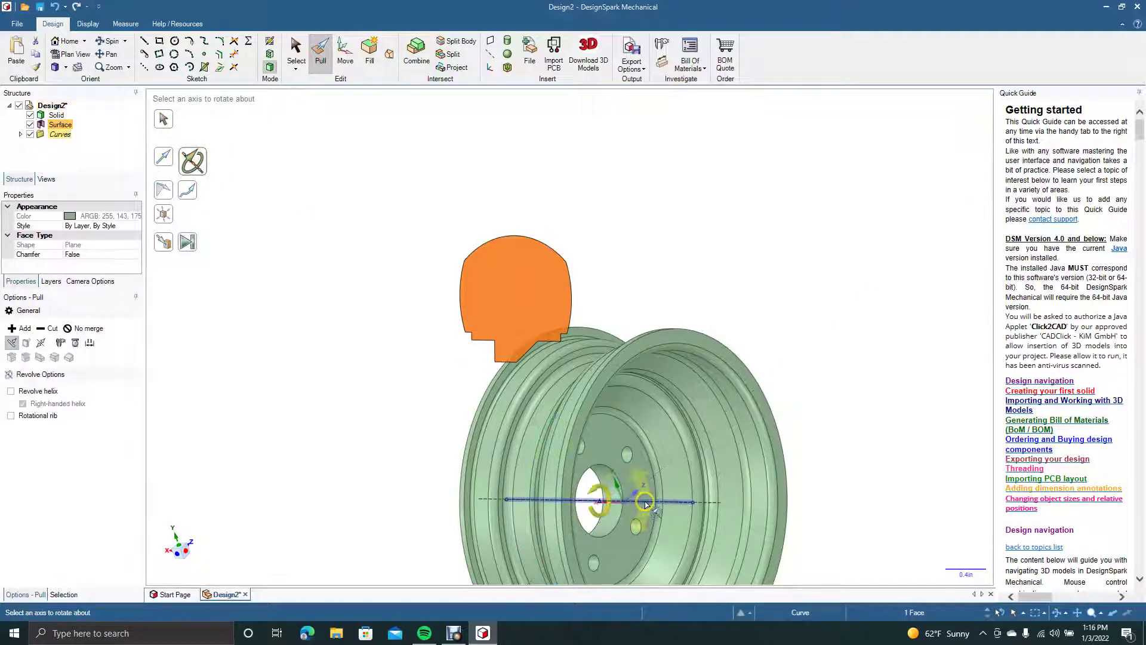
{"action": "left_click", "coordinate": [188, 245]}
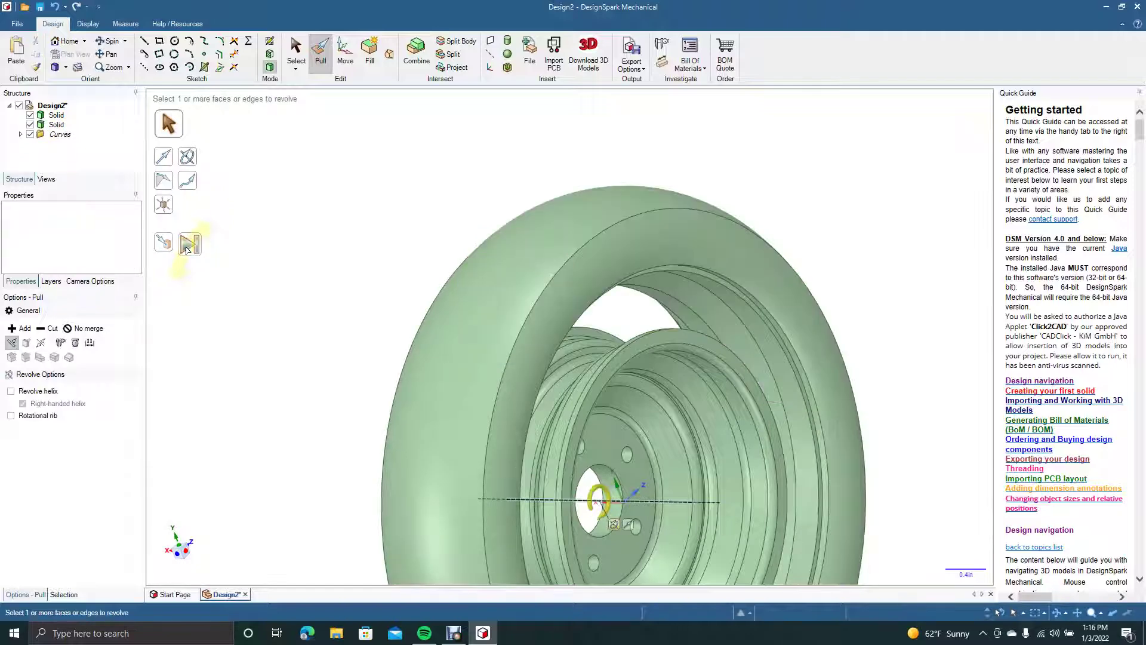
{"action": "left_click", "coordinate": [295, 51]}
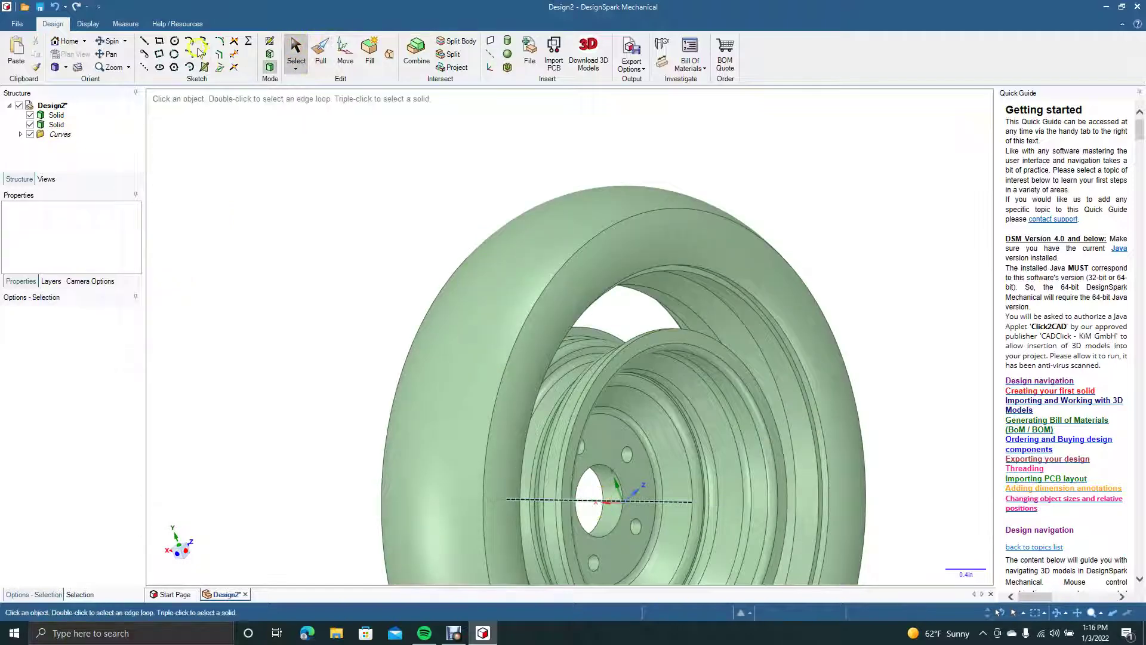
{"action": "left_click", "coordinate": [114, 43]}
{"action": "left_click_drag", "start_coordinate": [322, 250], "coordinate": [221, 285]}
{"action": "scroll", "coordinate": [222, 285], "scroll_direction": "down", "scroll_amount": 5}
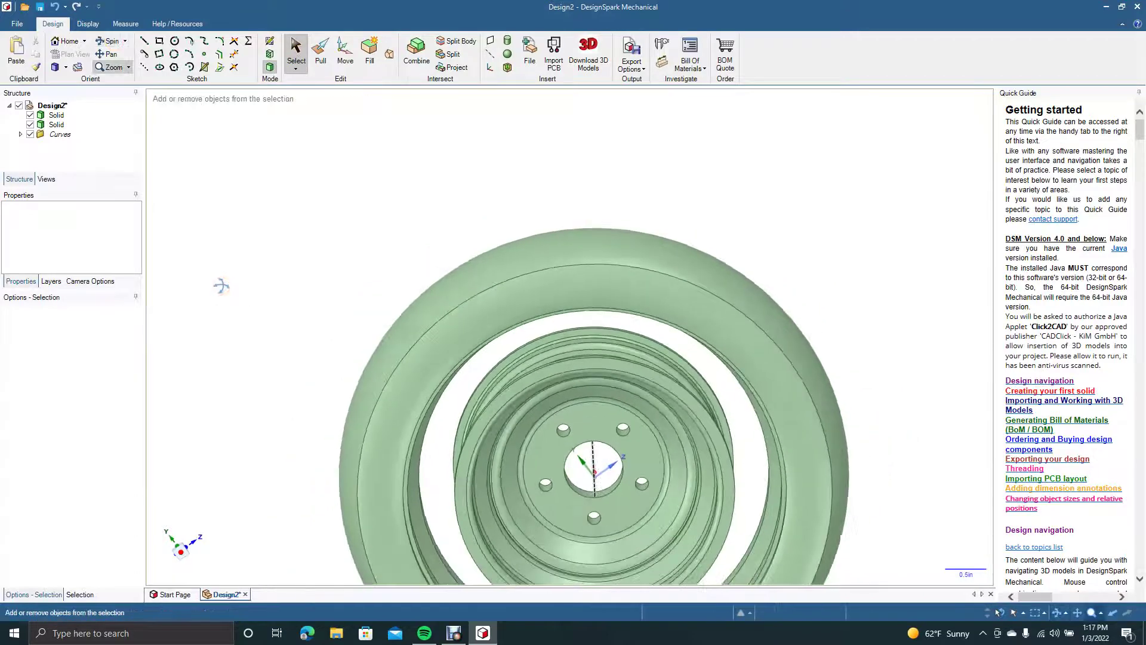
{"action": "left_click", "coordinate": [321, 59]}
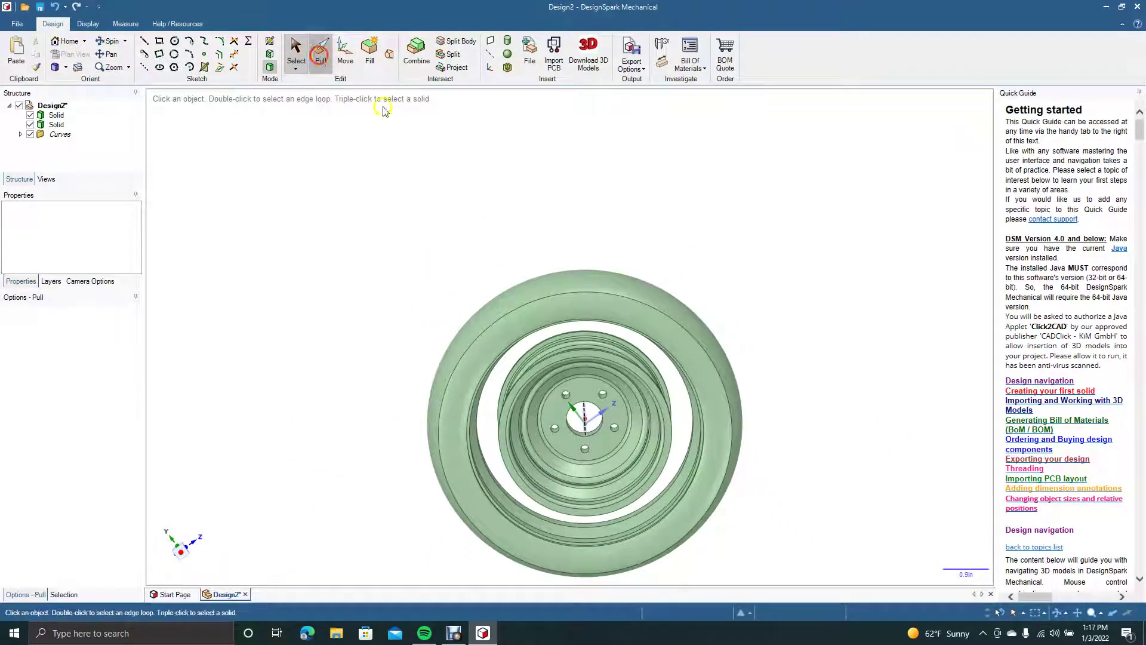
{"action": "left_click", "coordinate": [617, 286]}
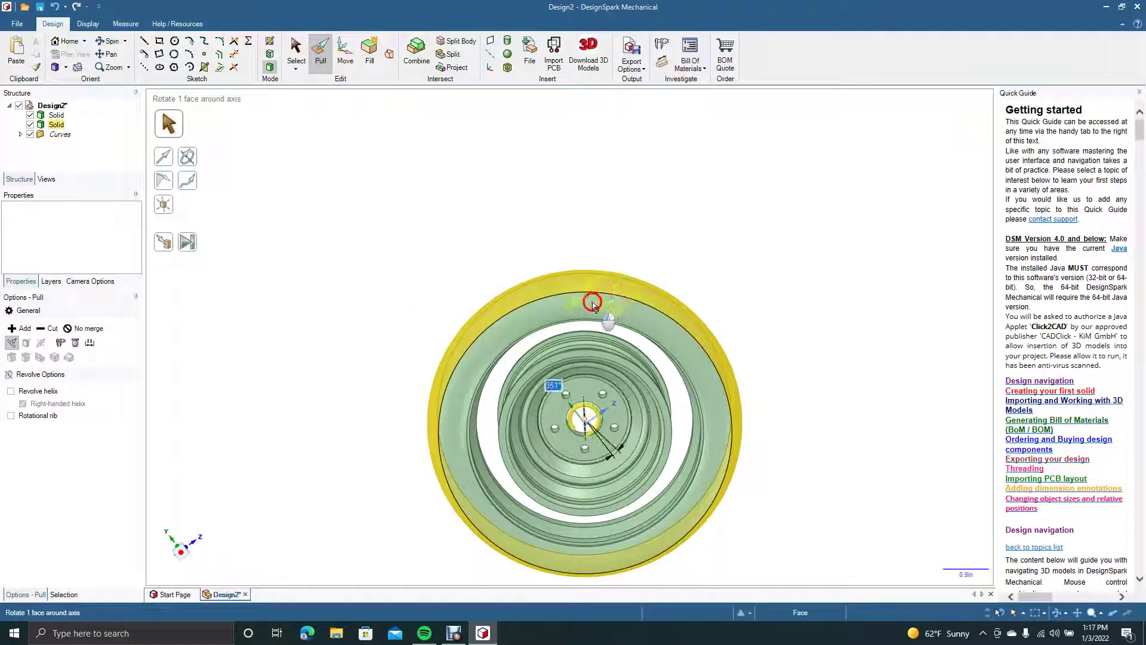
{"action": "left_click", "coordinate": [702, 257]}
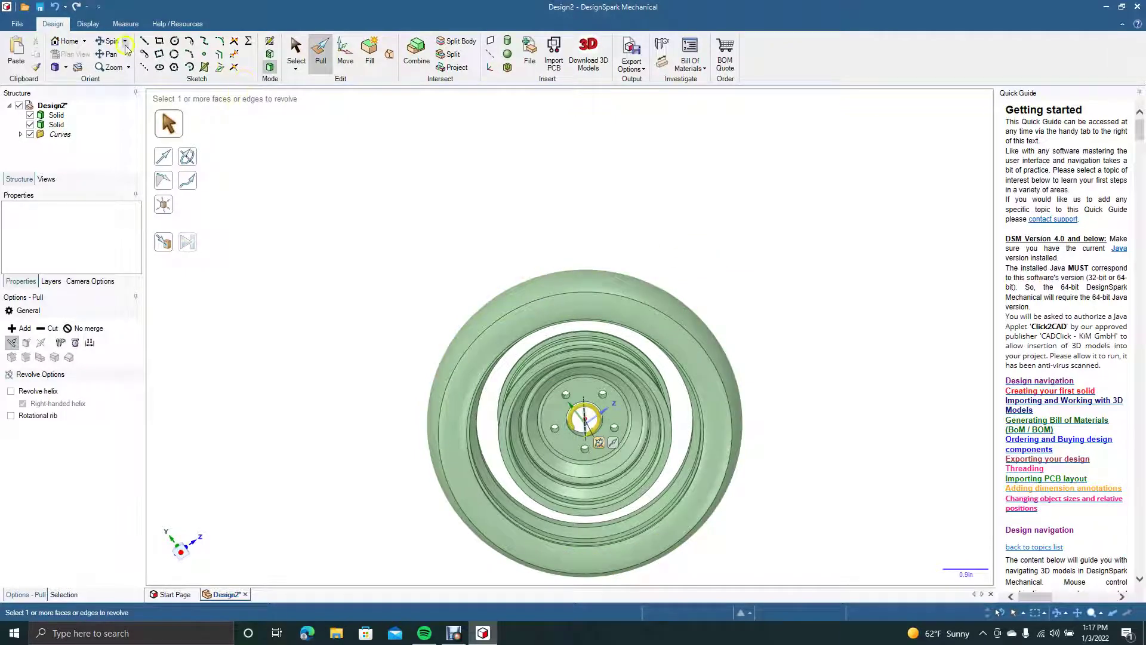
Select the whole tire body and offset all its faces outward by about 0.26 in to close in on the rim.
{"action": "left_click", "coordinate": [118, 42]}
{"action": "left_click_drag", "start_coordinate": [781, 341], "coordinate": [715, 341]}
{"action": "left_click", "coordinate": [296, 52]}
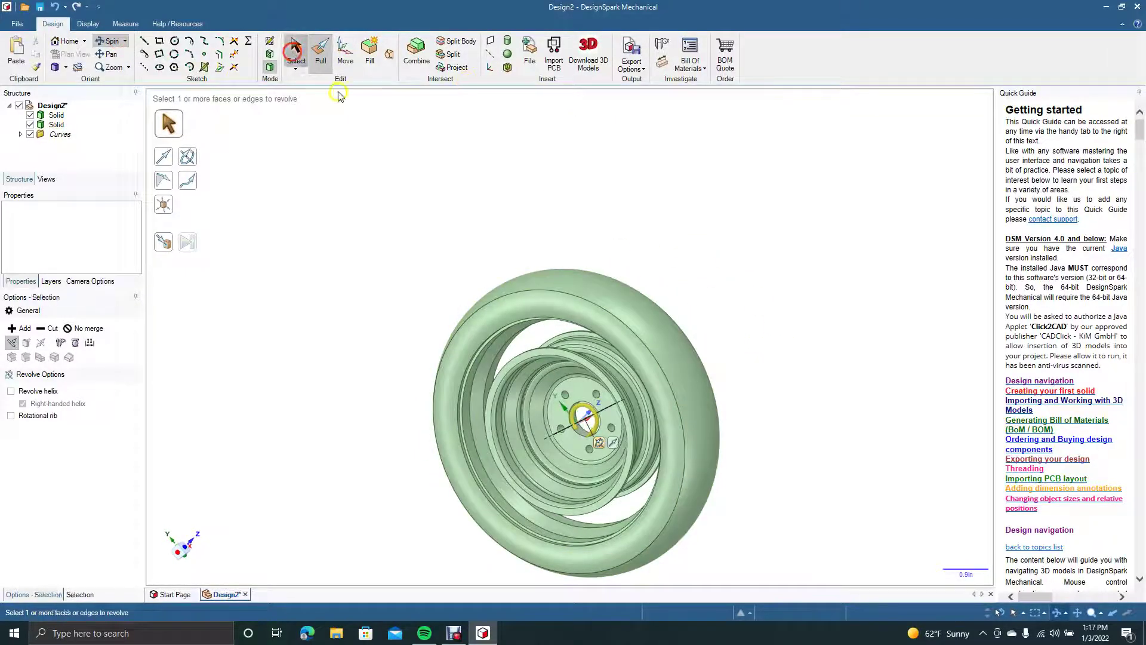
{"action": "left_click", "coordinate": [661, 332]}
{"action": "triple_click", "coordinate": [662, 333]}
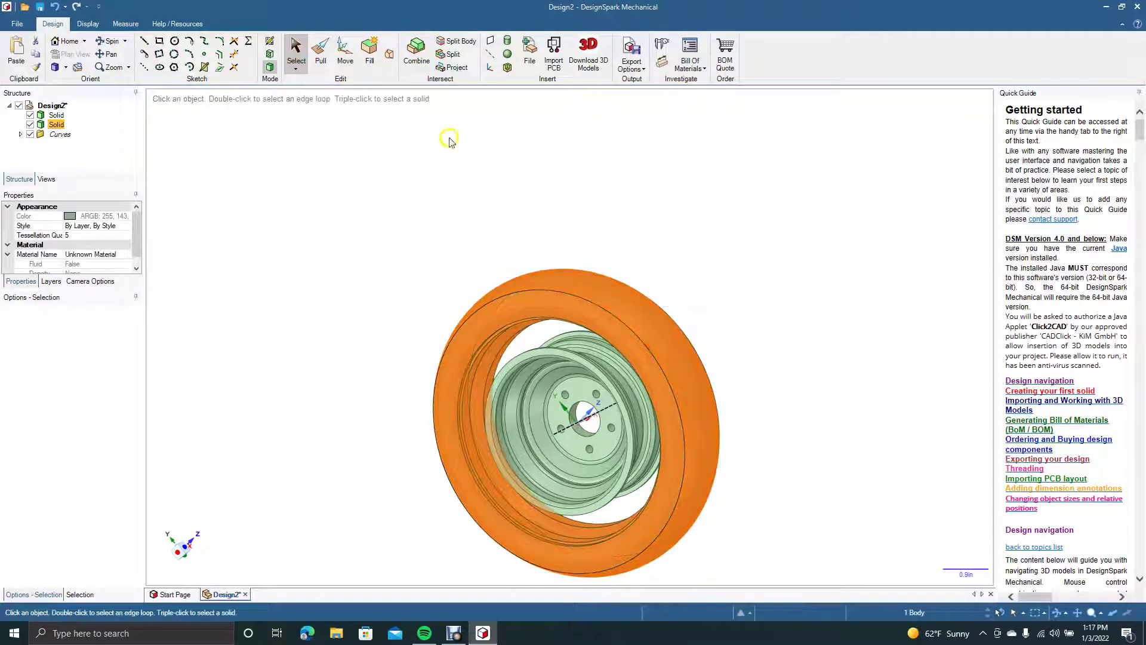
{"action": "left_click", "coordinate": [322, 55]}
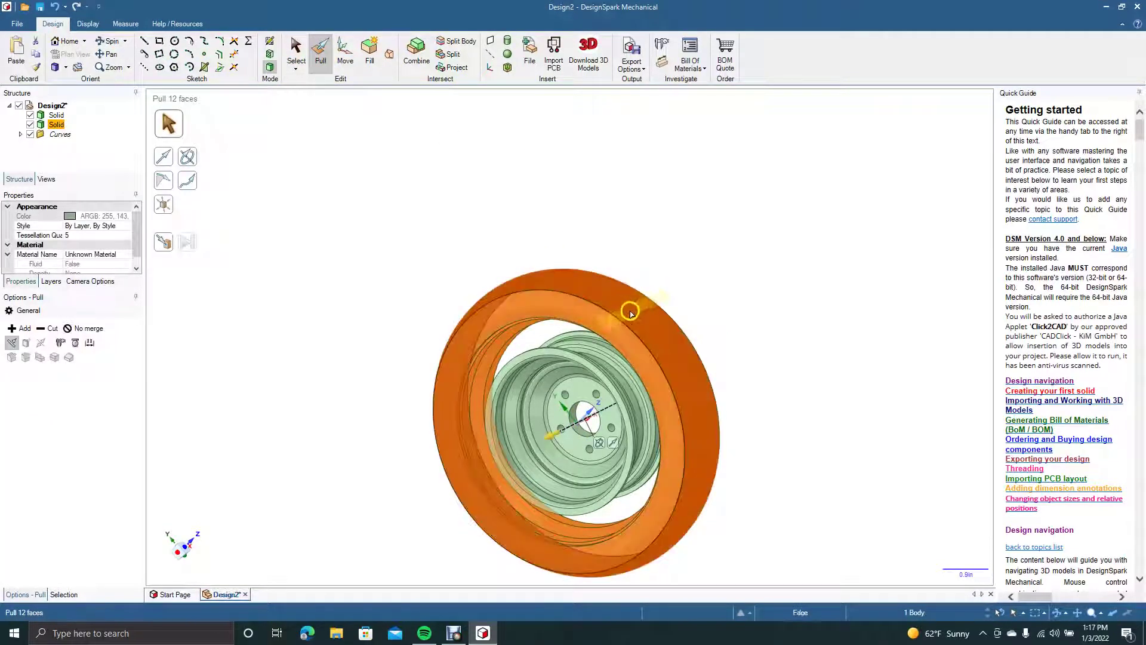
{"action": "left_click_drag", "start_coordinate": [640, 311], "coordinate": [770, 272]}
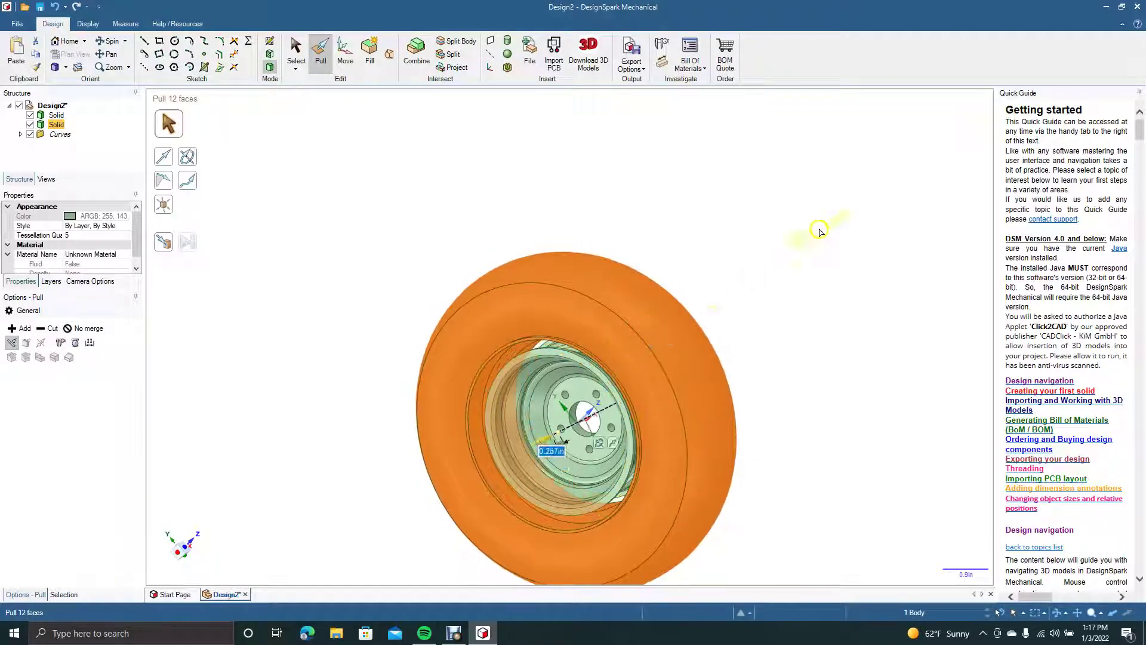
{"action": "left_click", "coordinate": [819, 231]}
Select the whole rim body and offset its faces outward by about 0.21 in until it merges with the tire.
{"action": "left_click", "coordinate": [120, 41]}
{"action": "left_click_drag", "start_coordinate": [293, 240], "coordinate": [304, 189]}
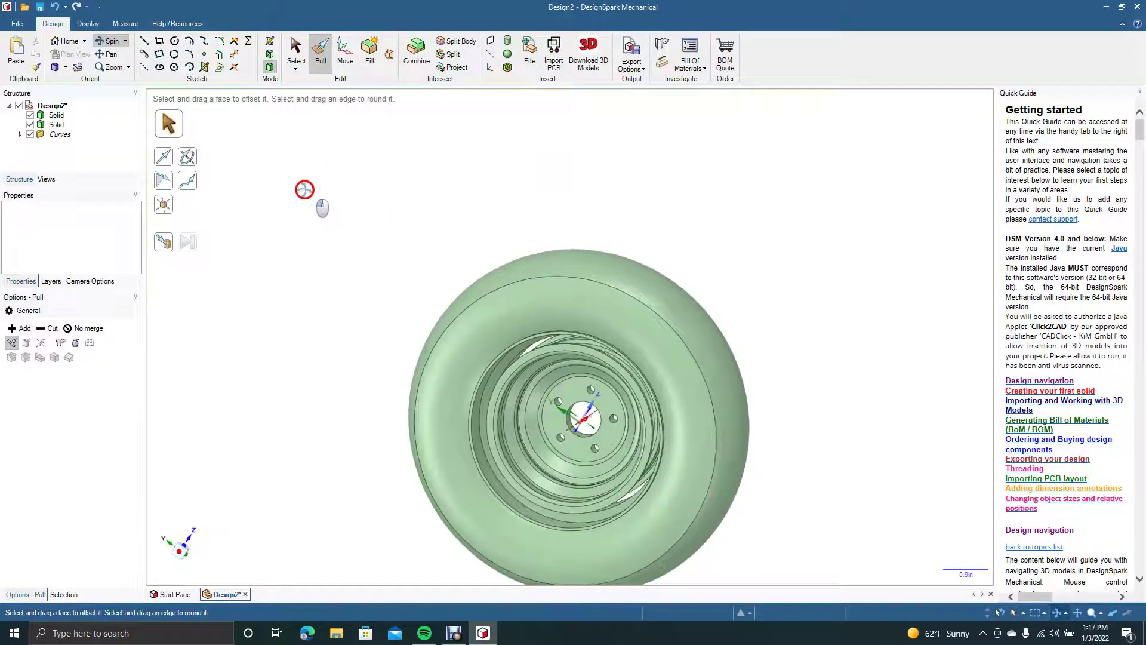
{"action": "left_click", "coordinate": [295, 62]}
{"action": "triple_click", "coordinate": [559, 352]}
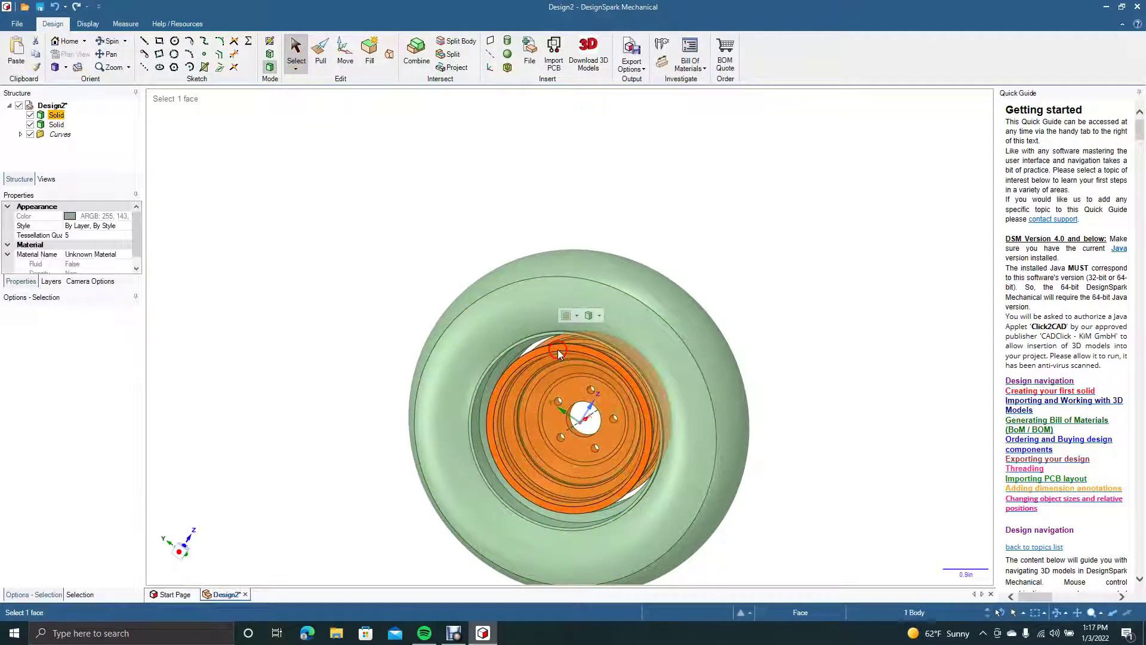
{"action": "left_click", "coordinate": [322, 47]}
{"action": "left_click_drag", "start_coordinate": [578, 354], "coordinate": [584, 355]}
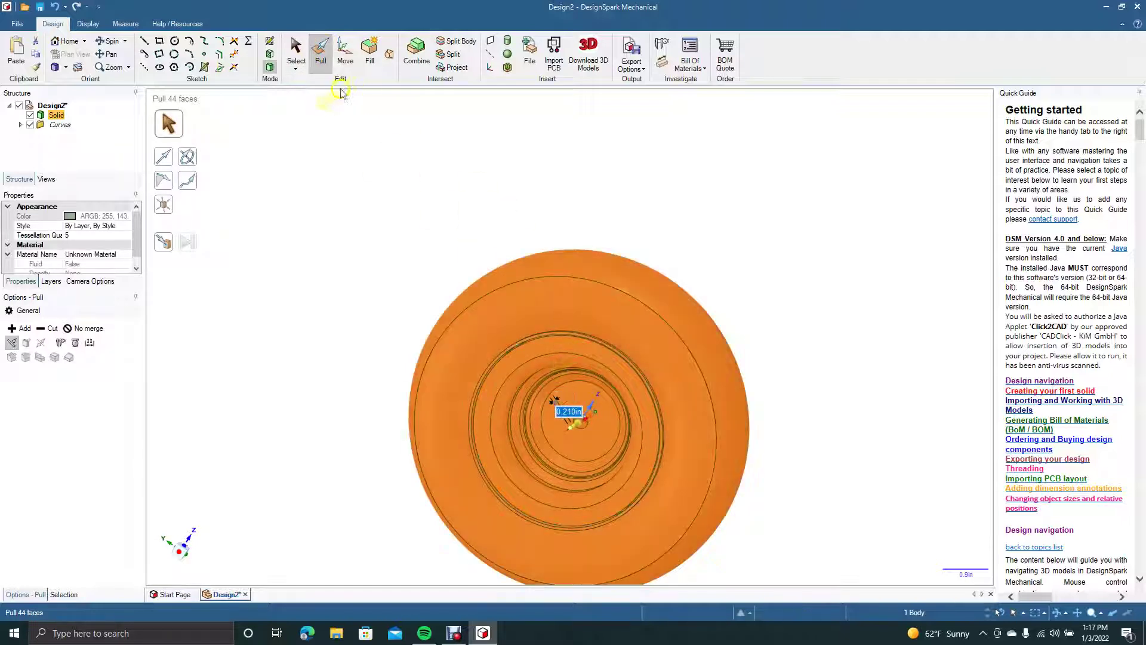
{"action": "left_click", "coordinate": [296, 52]}
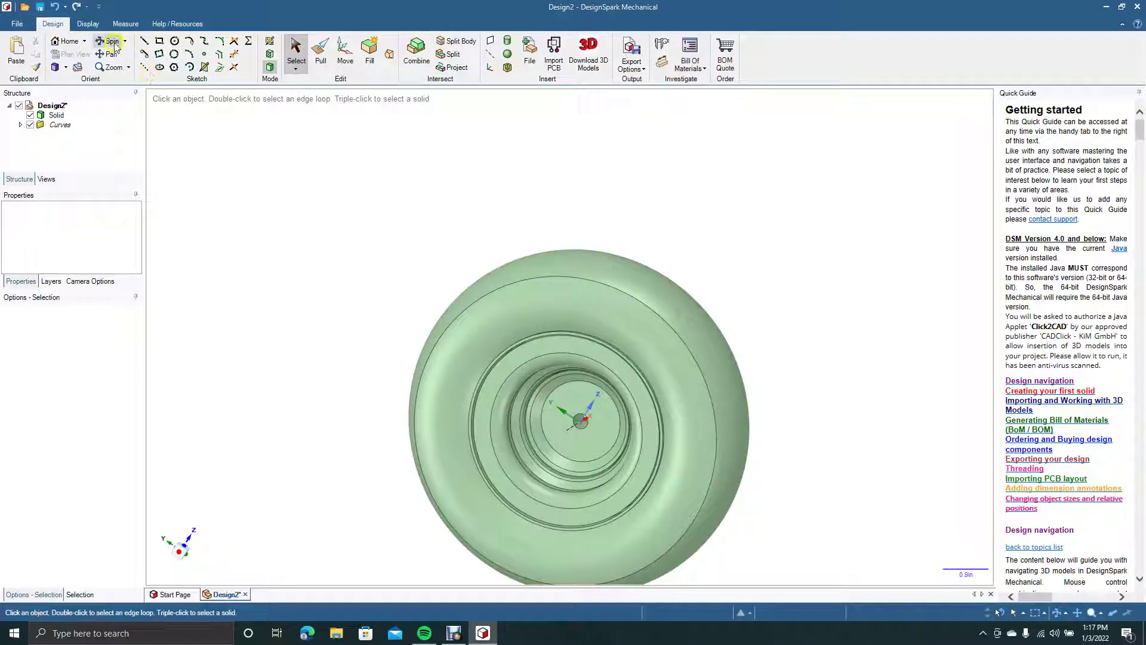
Sketch a 0.310 in diameter circle on the flat hub face, about 0.49 in directly above the center hole.
{"action": "left_click", "coordinate": [112, 43]}
{"action": "left_click_drag", "start_coordinate": [392, 205], "coordinate": [408, 126]}
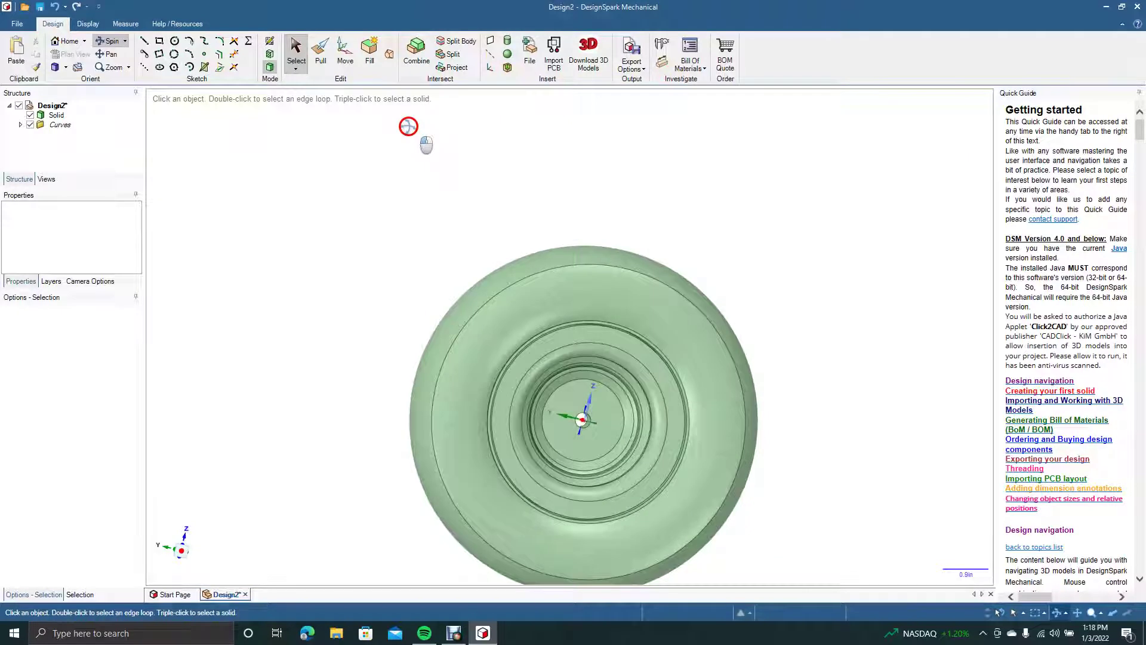
{"action": "left_click", "coordinate": [293, 59]}
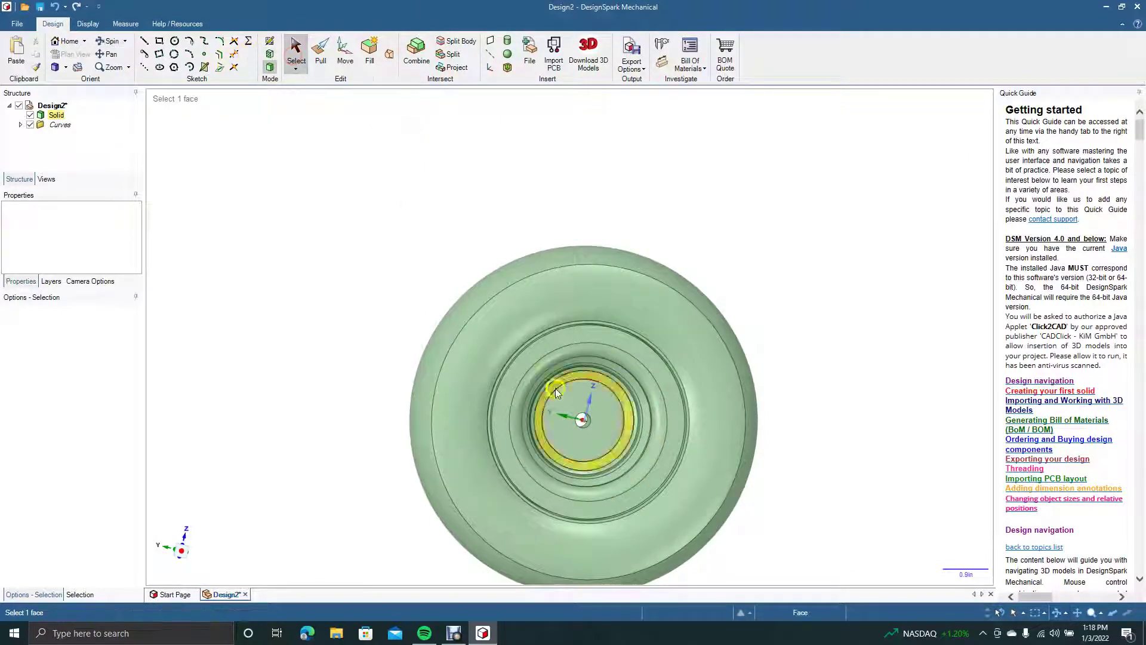
{"action": "left_click", "coordinate": [572, 400]}
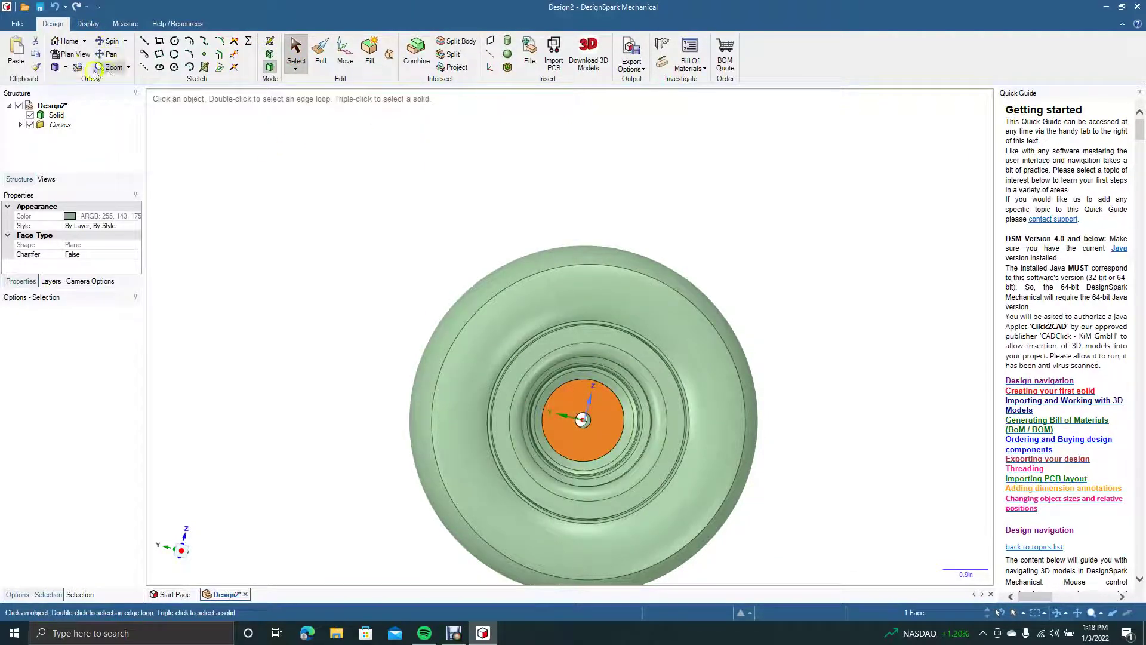
{"action": "left_click", "coordinate": [71, 54]}
{"action": "left_click", "coordinate": [637, 405]}
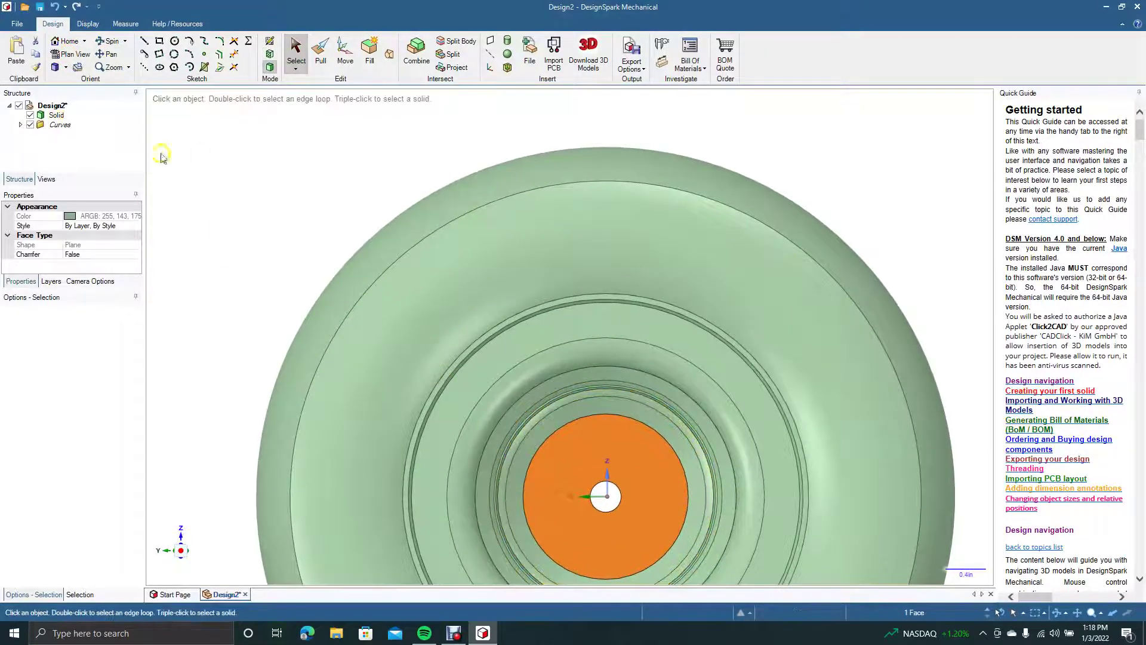
{"action": "left_click_drag", "start_coordinate": [217, 199], "coordinate": [205, 104]}
{"action": "left_click", "coordinate": [175, 40]}
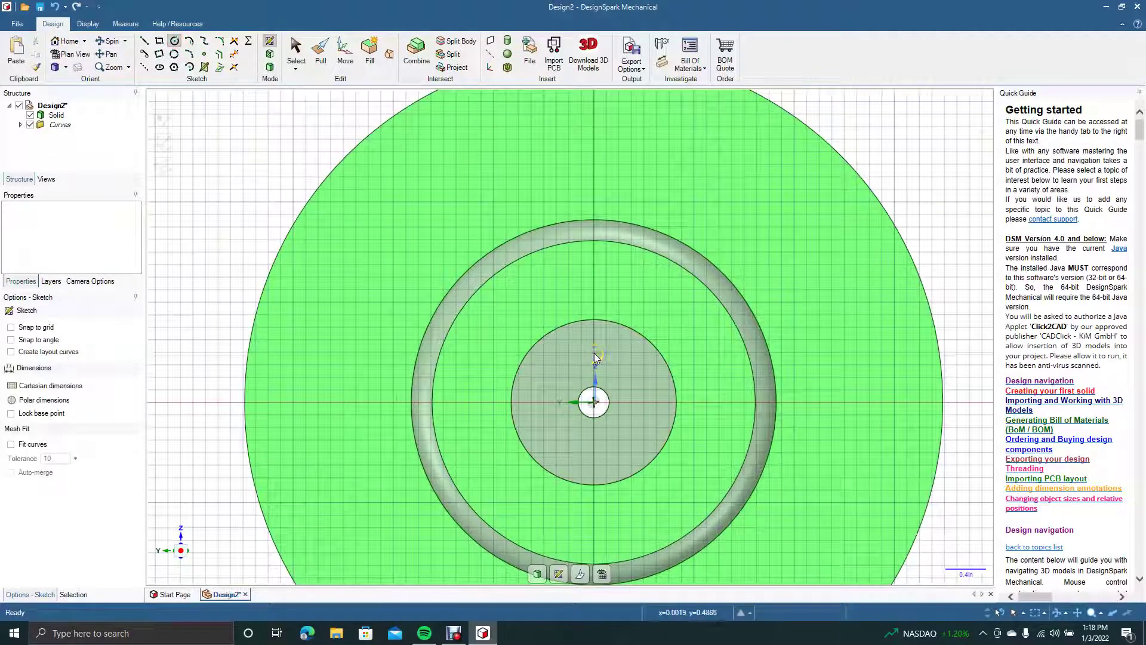
{"action": "left_click", "coordinate": [594, 353]}
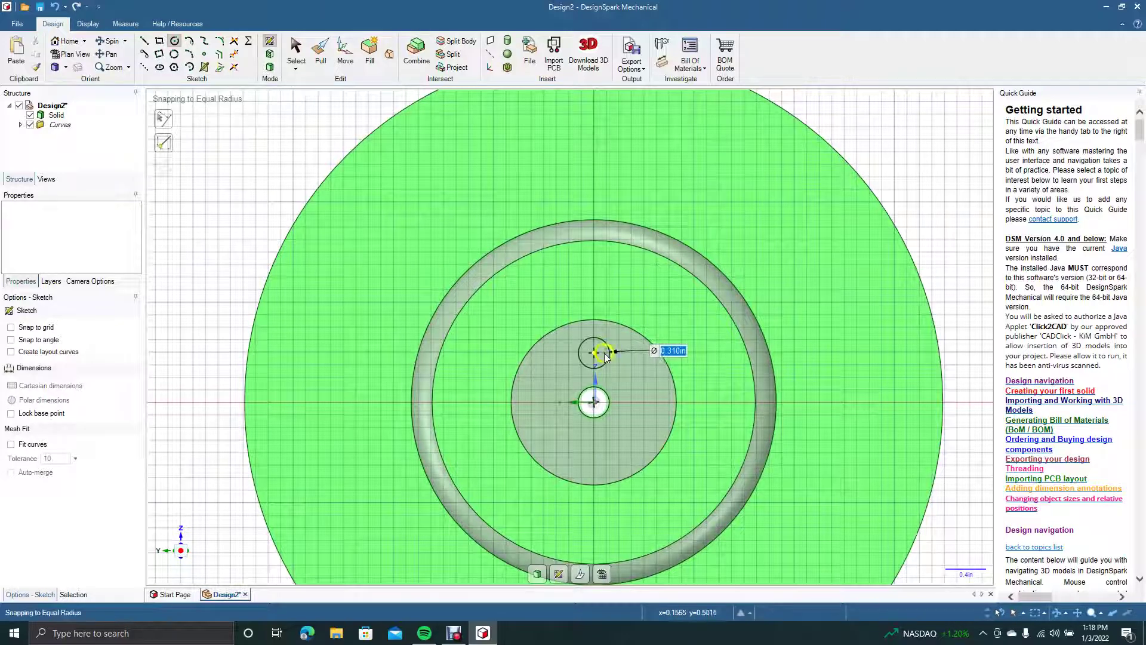
{"action": "left_click", "coordinate": [604, 357]}
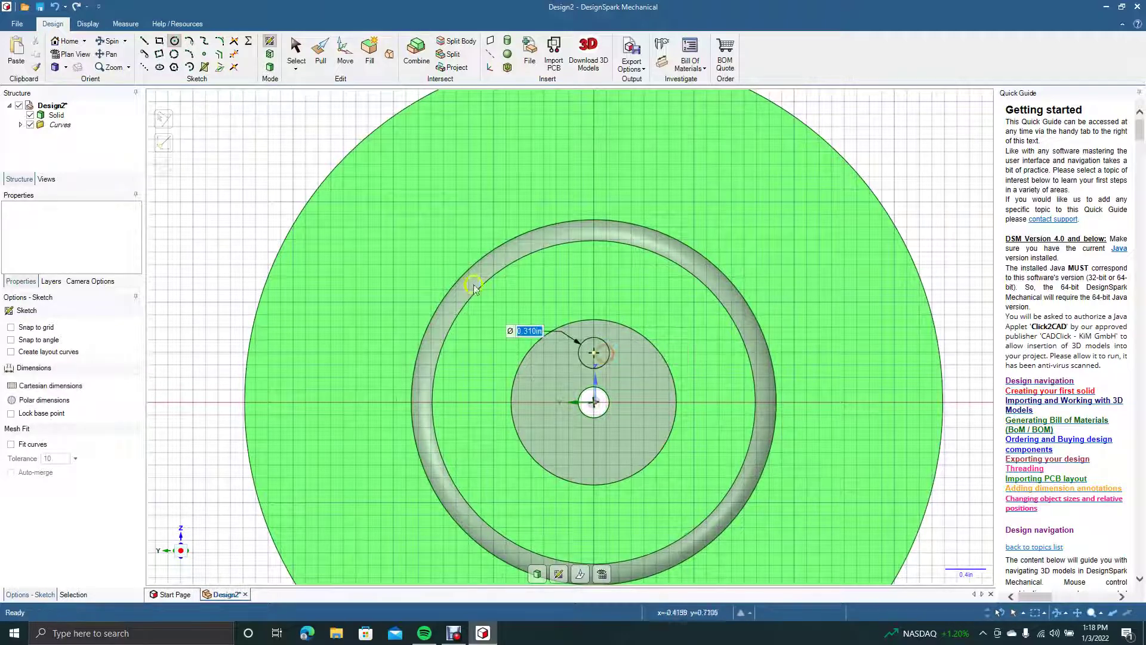
Pattern the bolt circle into five evenly spaced copies around the hub's center.
{"action": "left_click", "coordinate": [313, 53]}
{"action": "left_click", "coordinate": [344, 52]}
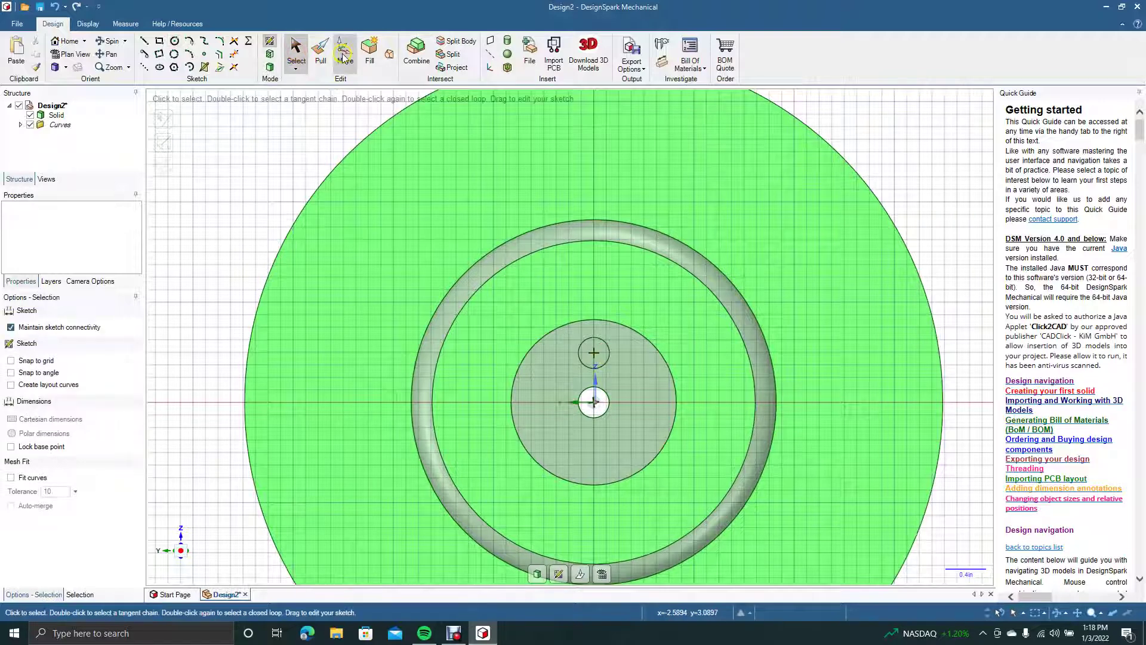
{"action": "left_click", "coordinate": [609, 359]}
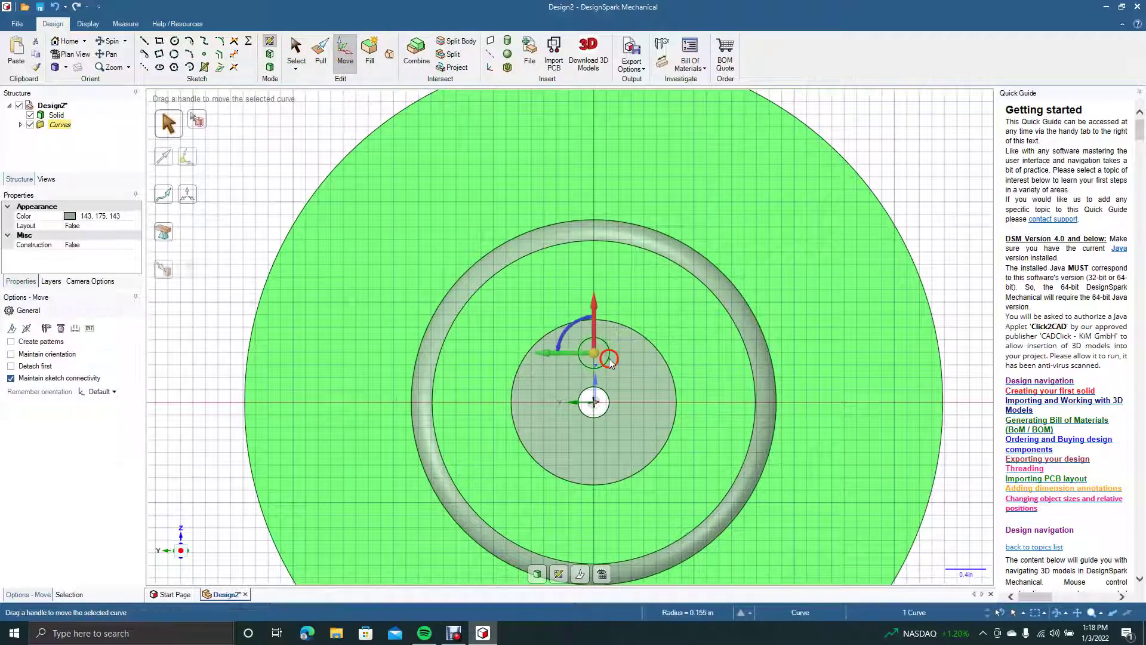
{"action": "left_click", "coordinate": [25, 343]}
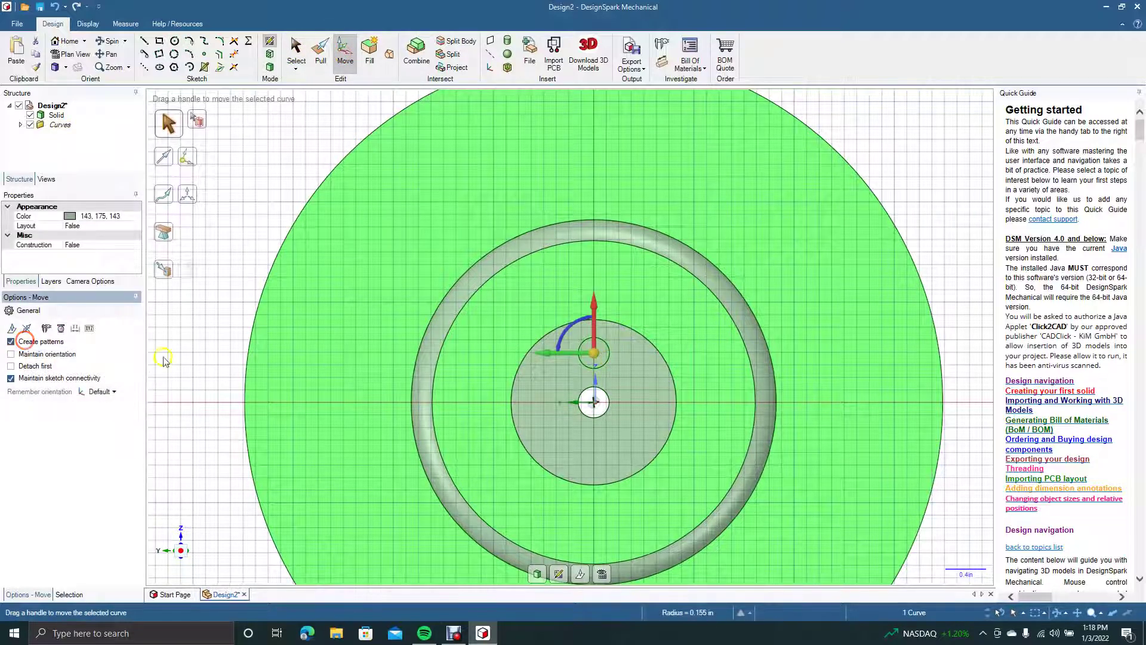
{"action": "left_click_drag", "start_coordinate": [594, 357], "coordinate": [554, 442]}
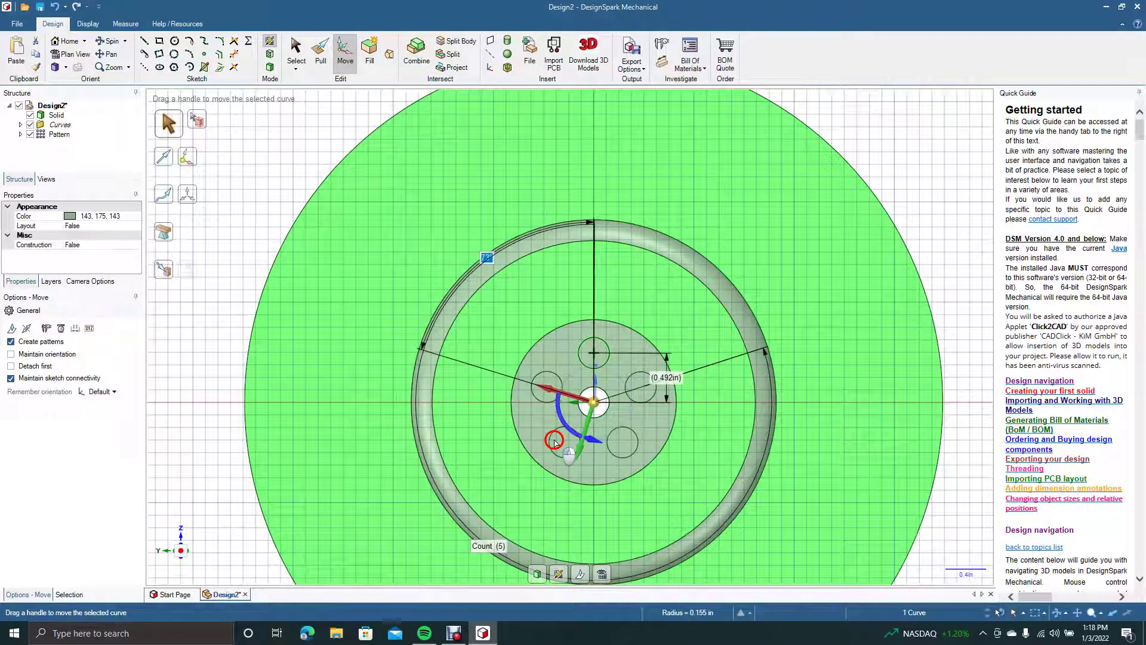
{"action": "left_click", "coordinate": [294, 51]}
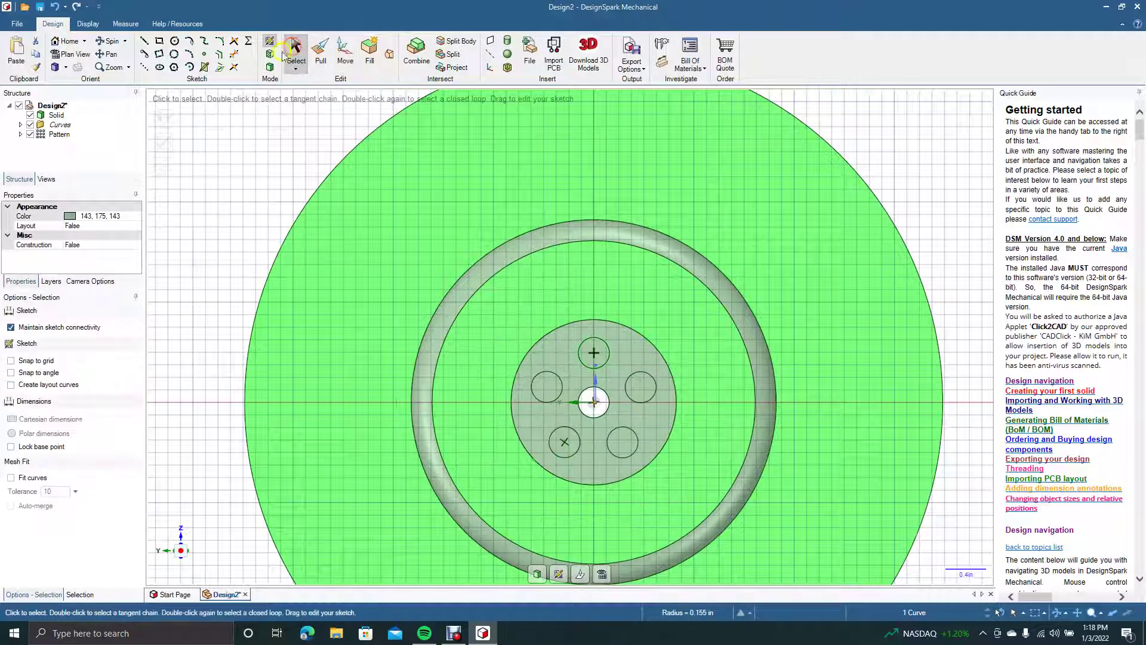
Pull the five circular faces inward through the hub to cut the bolt holes.
{"action": "left_click", "coordinate": [112, 43]}
{"action": "left_click_drag", "start_coordinate": [314, 212], "coordinate": [277, 221]}
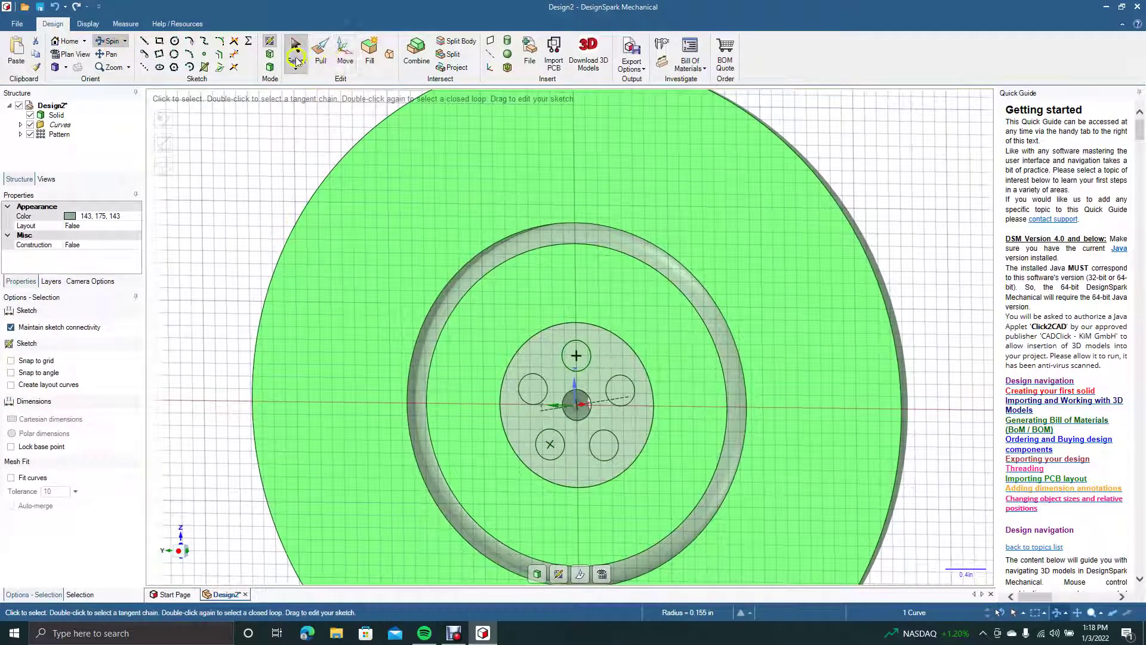
{"action": "left_click", "coordinate": [357, 144]}
{"action": "left_click", "coordinate": [321, 52]}
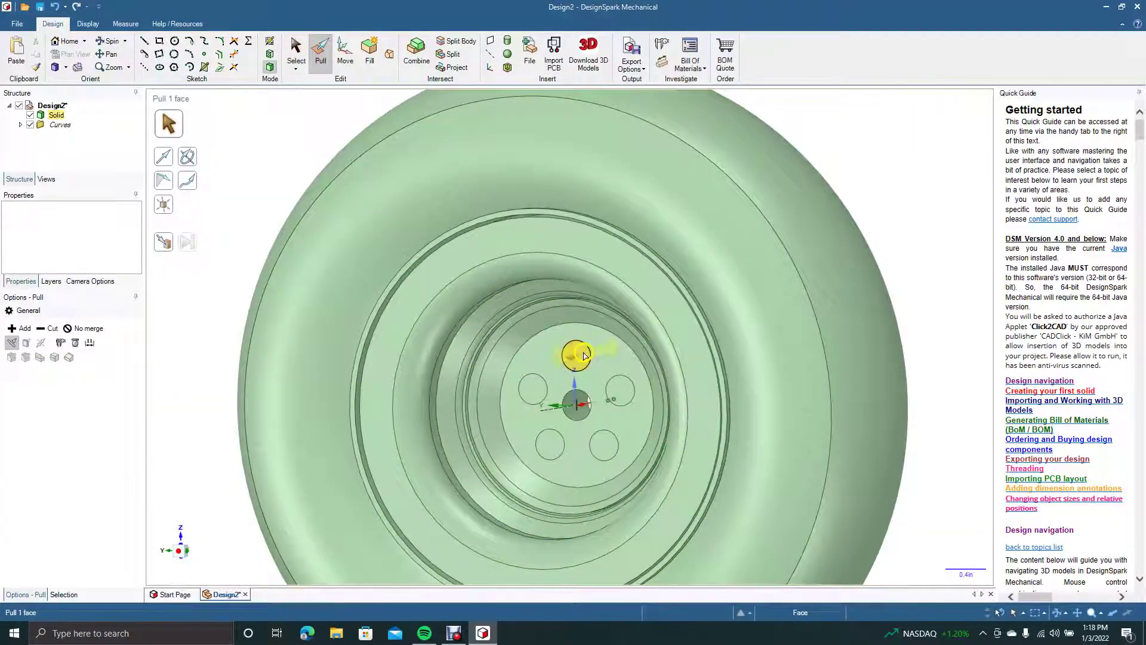
{"action": "left_click", "coordinate": [576, 356]}
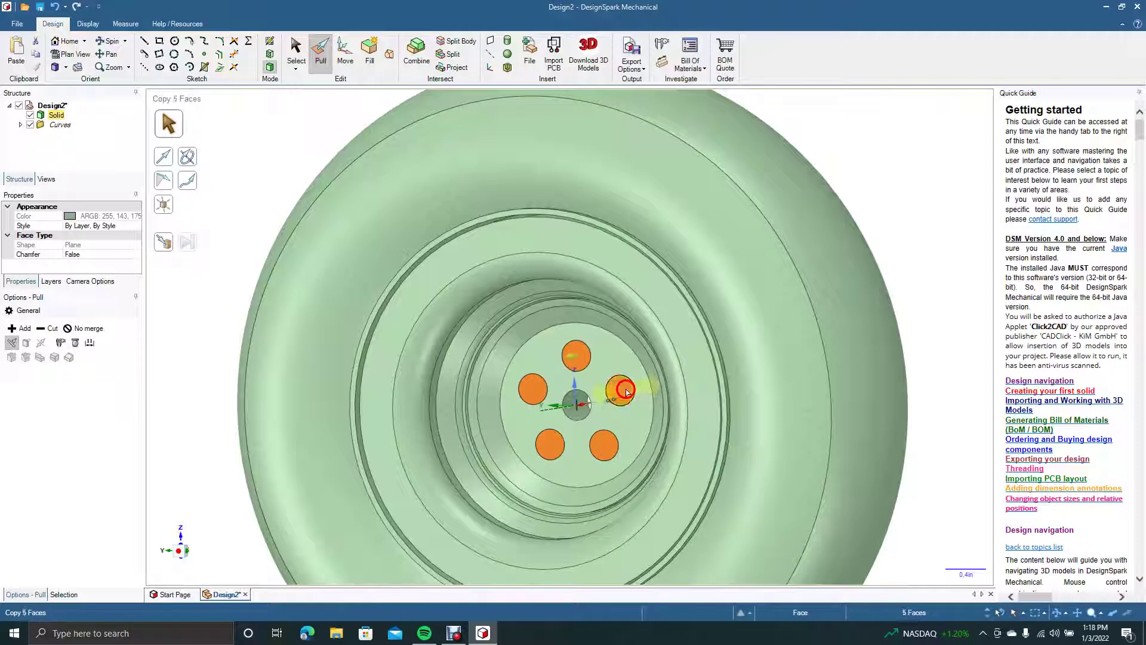
{"action": "left_click", "coordinate": [321, 59]}
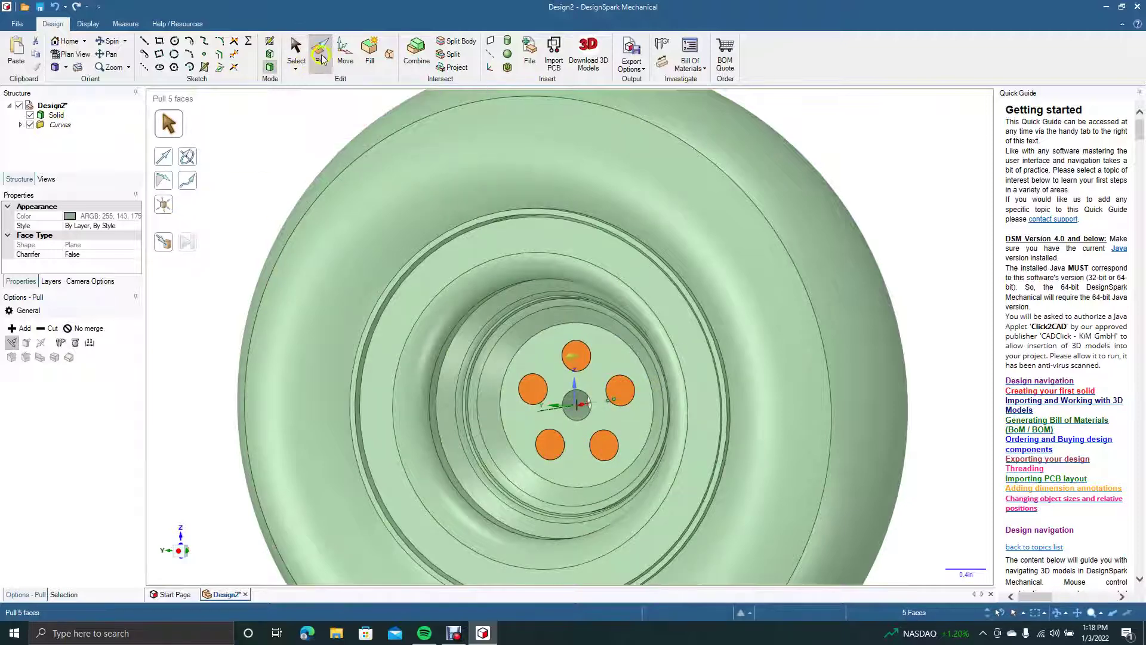
{"action": "left_click", "coordinate": [572, 357]}
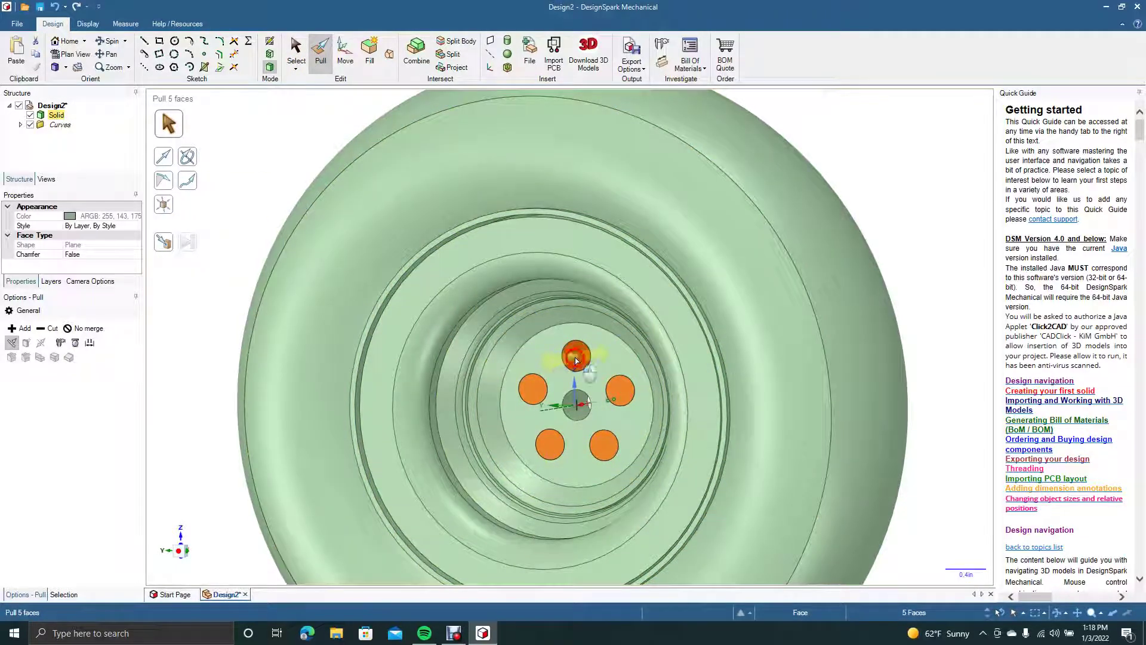
{"action": "left_click", "coordinate": [638, 348]}
{"action": "left_click", "coordinate": [295, 49]}
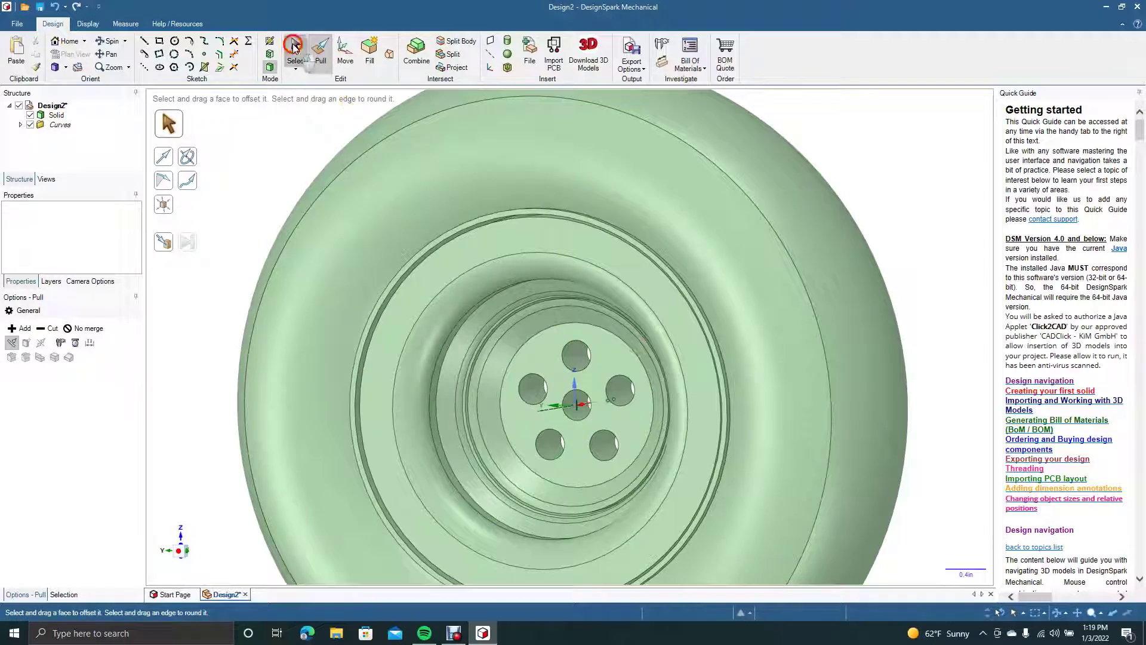
Inspect the five bolt holes from the front, undo the cut, and clear the face selection.
{"action": "left_click", "coordinate": [114, 42]}
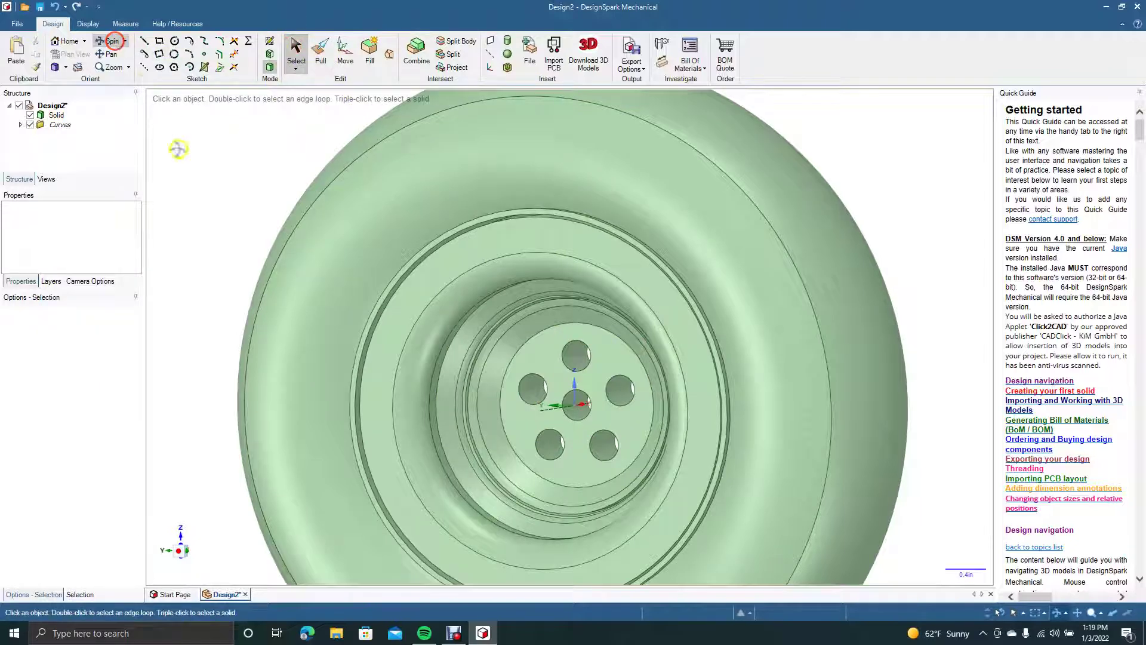
{"action": "left_click_drag", "start_coordinate": [200, 208], "coordinate": [254, 195]}
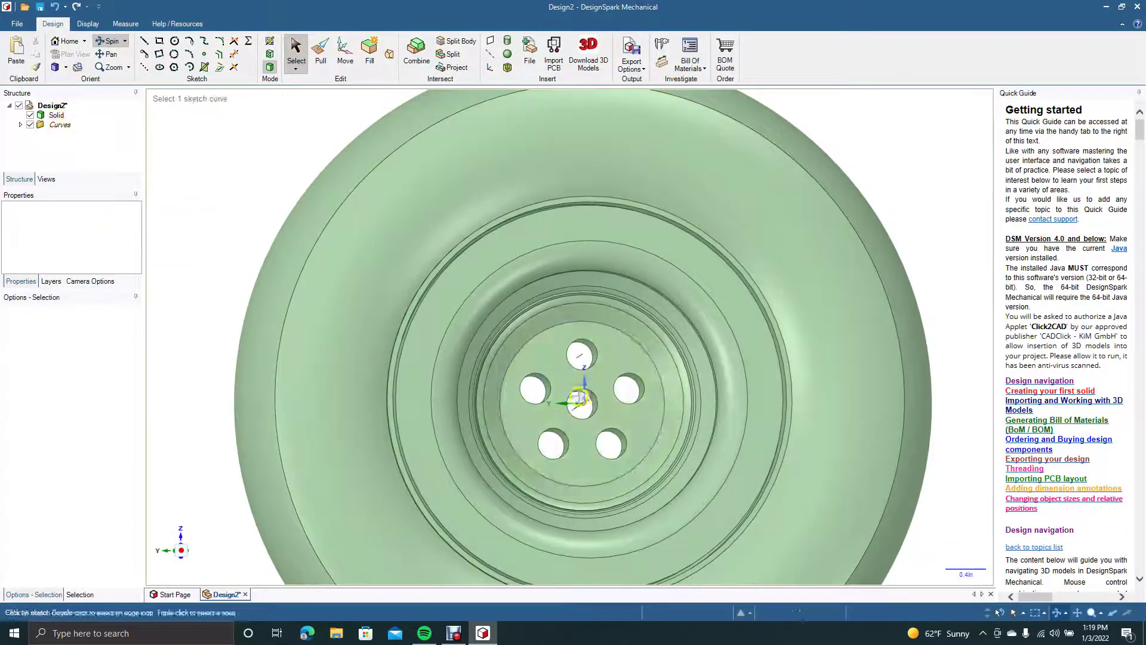
{"action": "left_click_drag", "start_coordinate": [338, 306], "coordinate": [306, 284]}
{"action": "key", "text": "z"}
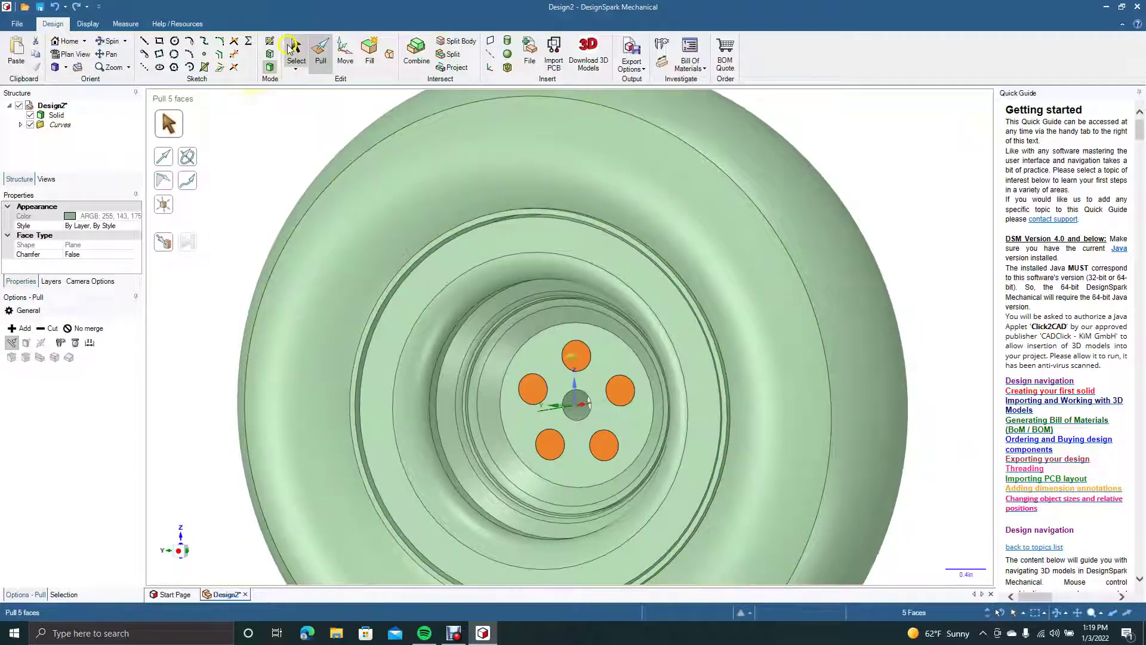
{"action": "left_click", "coordinate": [296, 52]}
{"action": "left_click", "coordinate": [230, 196]}
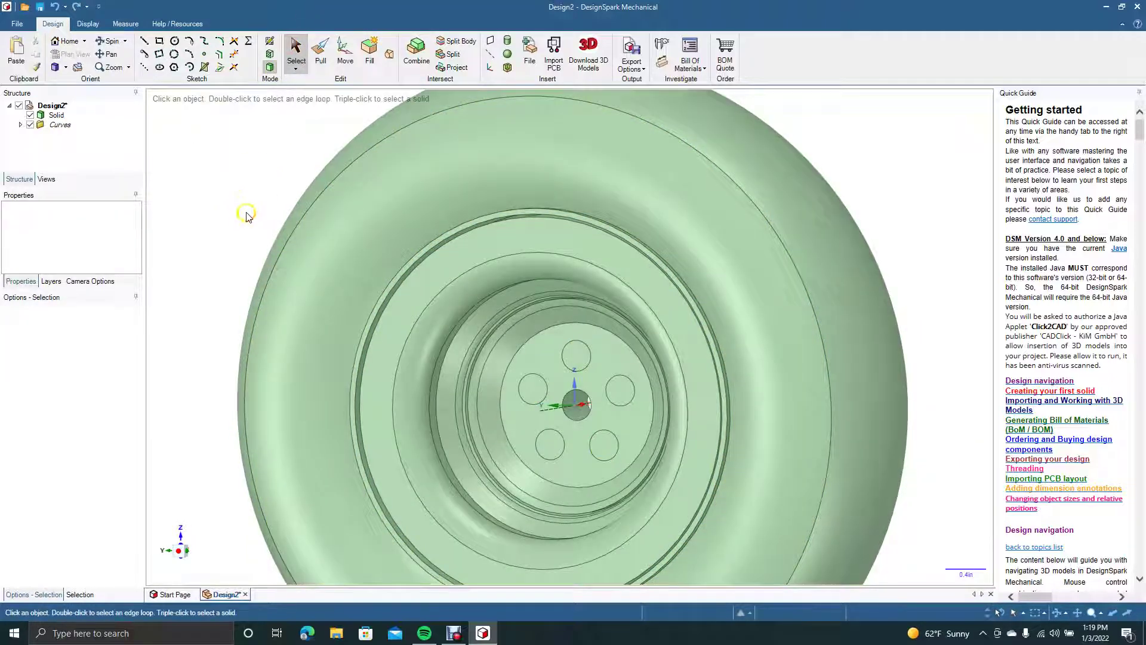
Undo the edits back to before the tire was revolved, leaving the flat tire profile as a separate surface beside the rim.
{"action": "scroll", "coordinate": [248, 218], "scroll_direction": "down", "scroll_amount": 5}
{"action": "left_click", "coordinate": [583, 257]}
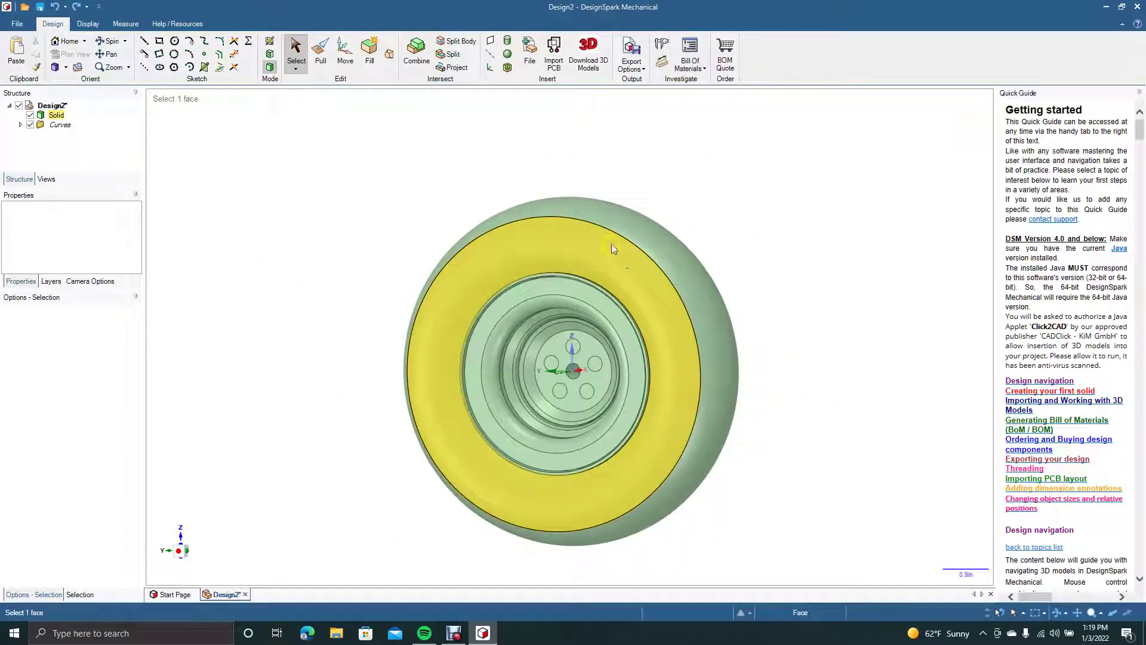
{"action": "key", "text": "k"}
{"action": "key", "text": "m"}
{"action": "key", "text": "c"}
{"action": "key", "text": "p"}
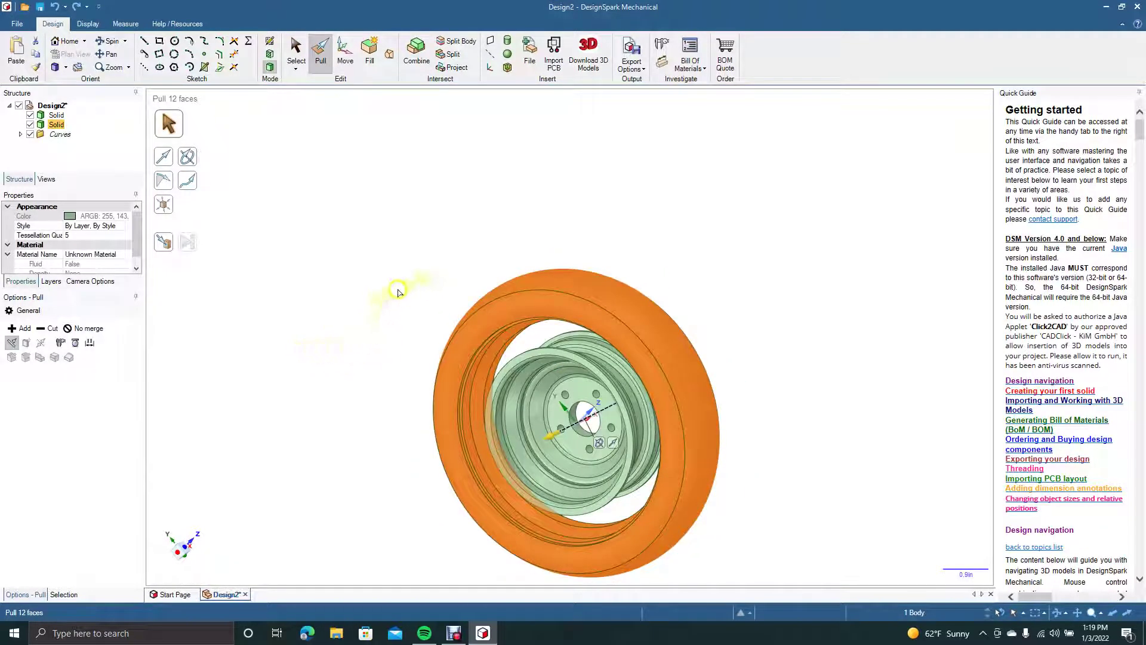
{"action": "key", "text": "s"}
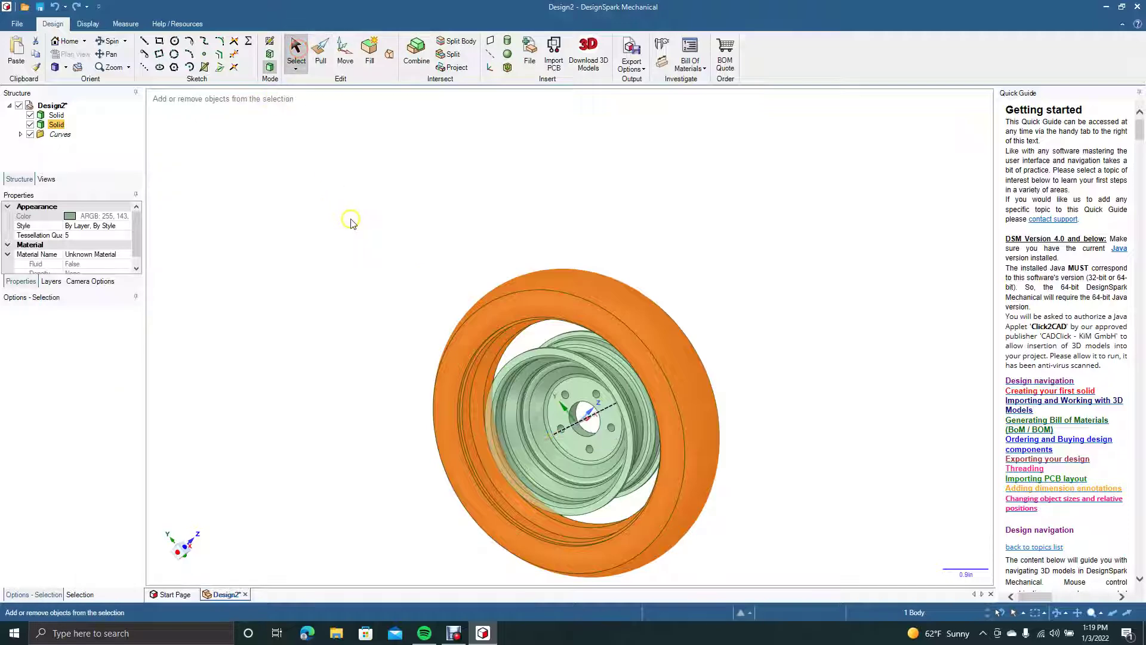
{"action": "key", "text": "ctrl+z"}
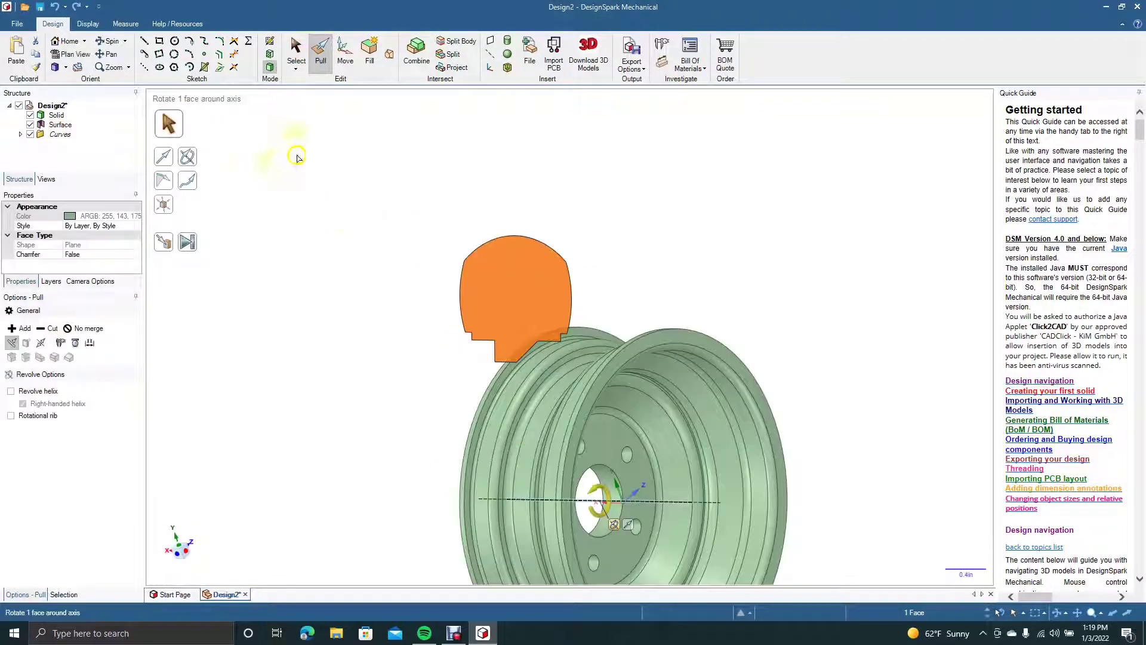
{"action": "left_click_drag", "start_coordinate": [289, 270], "coordinate": [205, 322]}
{"action": "left_click_drag", "start_coordinate": [536, 223], "coordinate": [575, 203]}
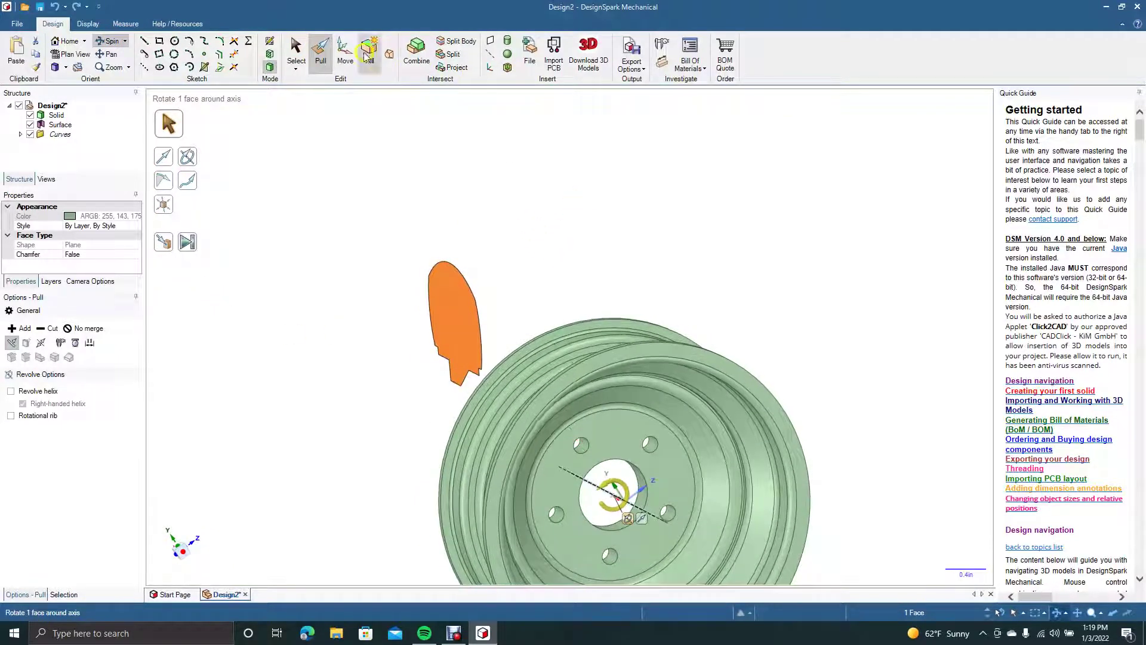
Try to move the tire profile about 1.500 in horizontally toward the rim, and undo the move.
{"action": "left_click", "coordinate": [345, 53]}
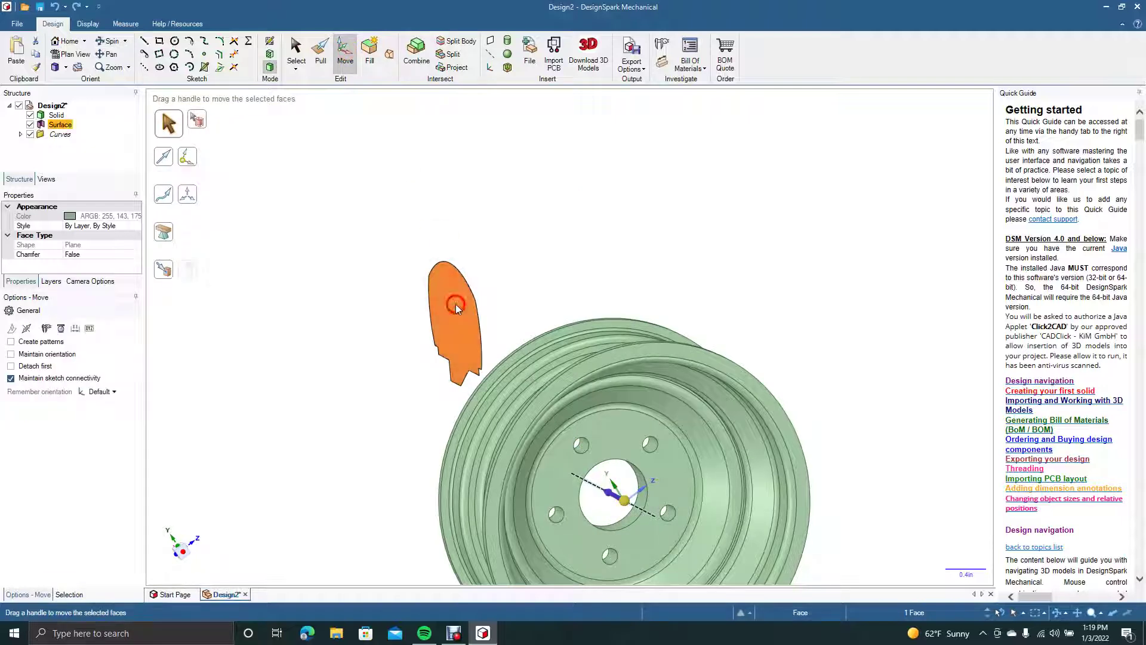
{"action": "left_click", "coordinate": [297, 53]}
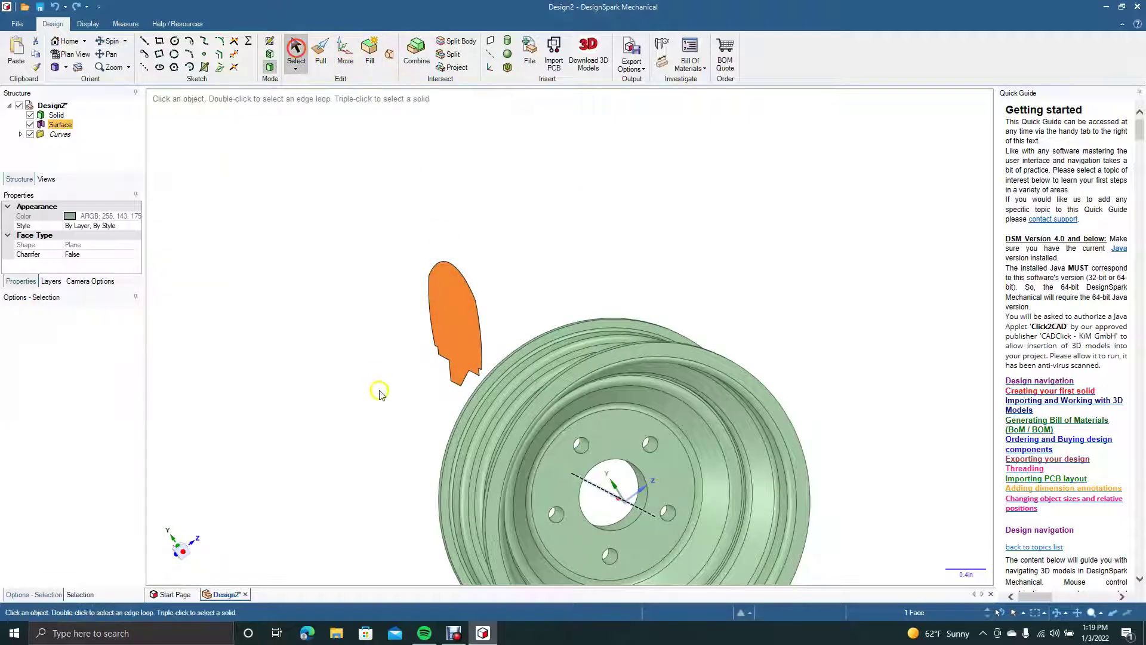
{"action": "left_click", "coordinate": [345, 57]}
{"action": "left_click_drag", "start_coordinate": [404, 318], "coordinate": [547, 312]}
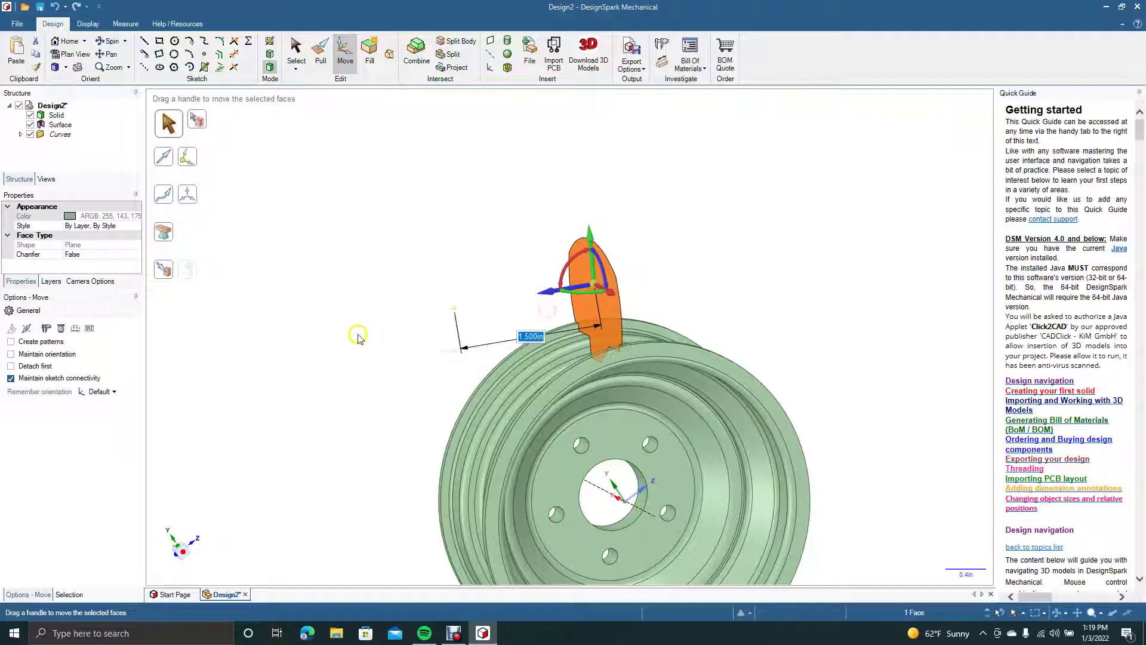
{"action": "key", "text": "ctrl+z"}
Move the tire profile up to the rim's center axis so that it lines up with the hub's center.
{"action": "left_click", "coordinate": [167, 233]}
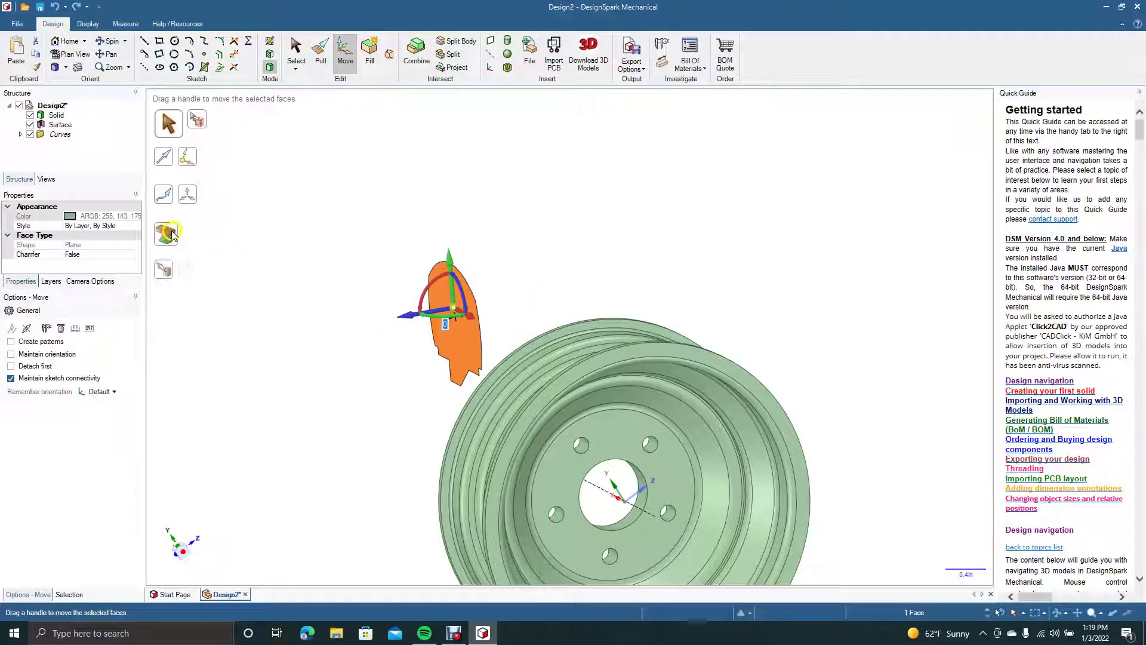
{"action": "left_click", "coordinate": [165, 270]}
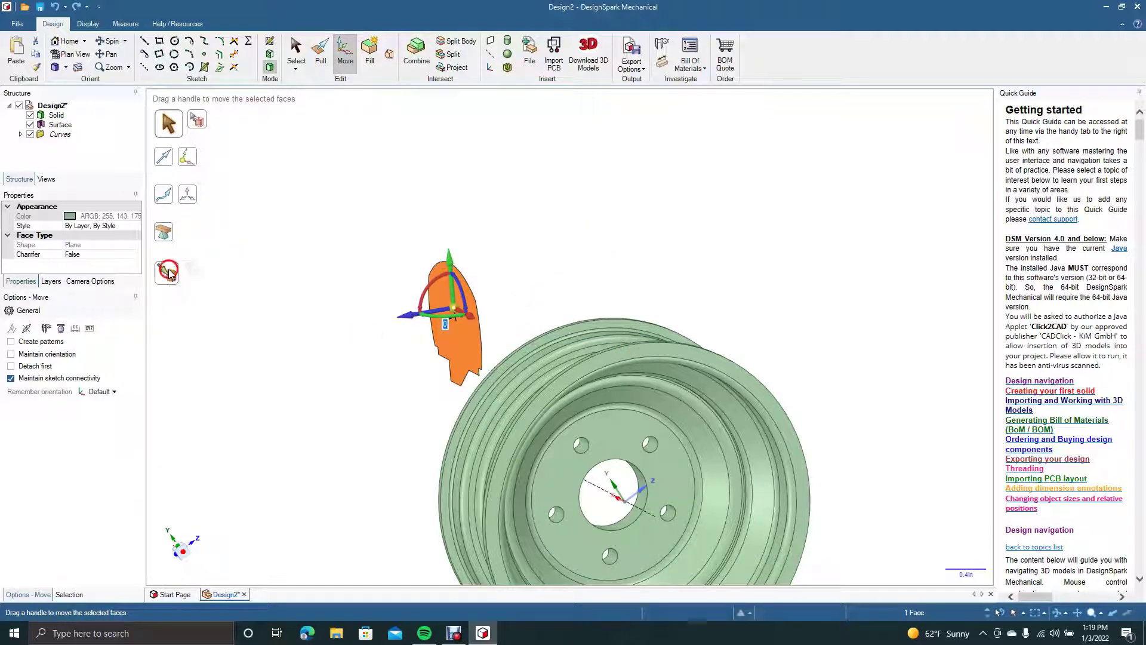
{"action": "left_click", "coordinate": [605, 491]}
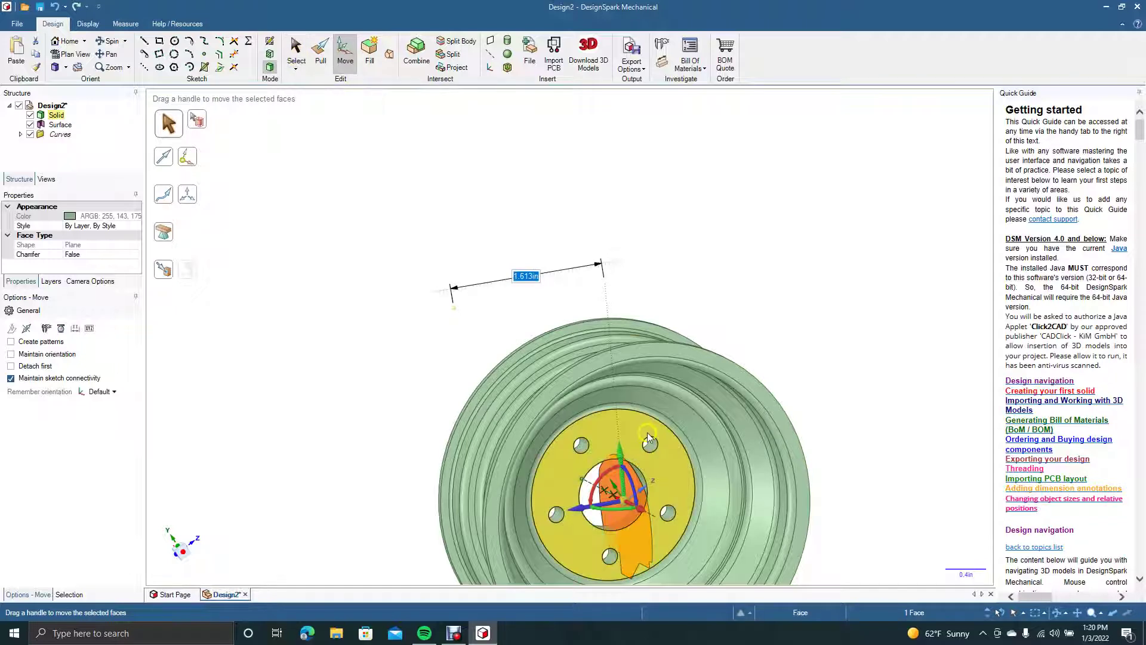
{"action": "left_click", "coordinate": [295, 50]}
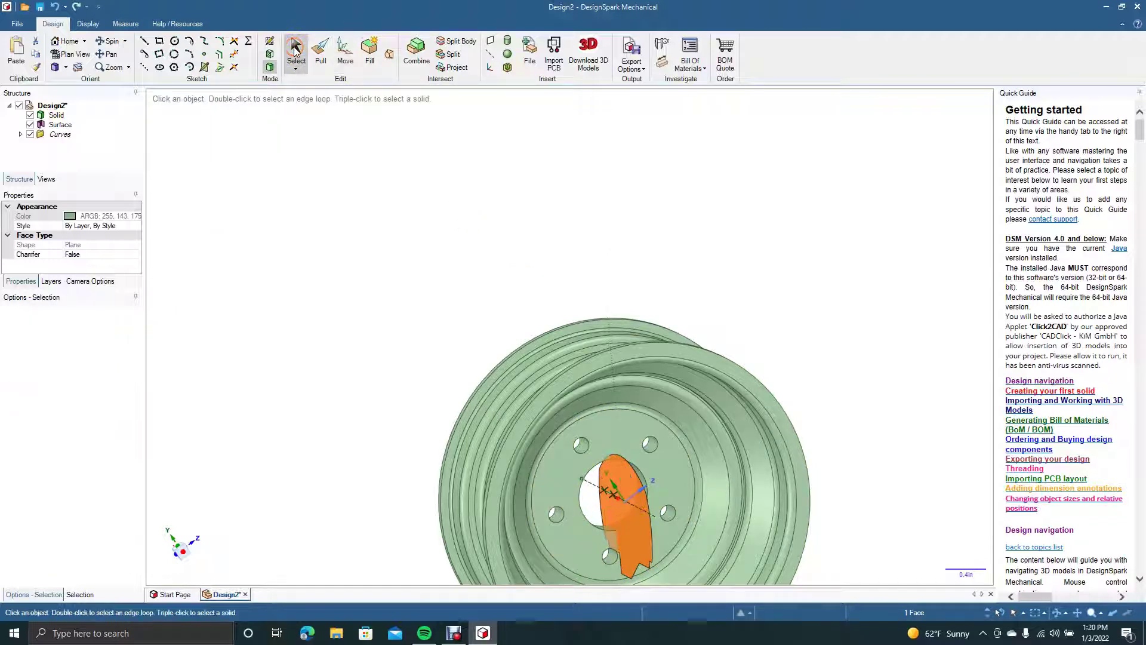
Move the tire profile about 2.290 in straight up from the hub center to just above the rim's outer edge.
{"action": "left_click", "coordinate": [620, 474]}
{"action": "left_click", "coordinate": [345, 53]}
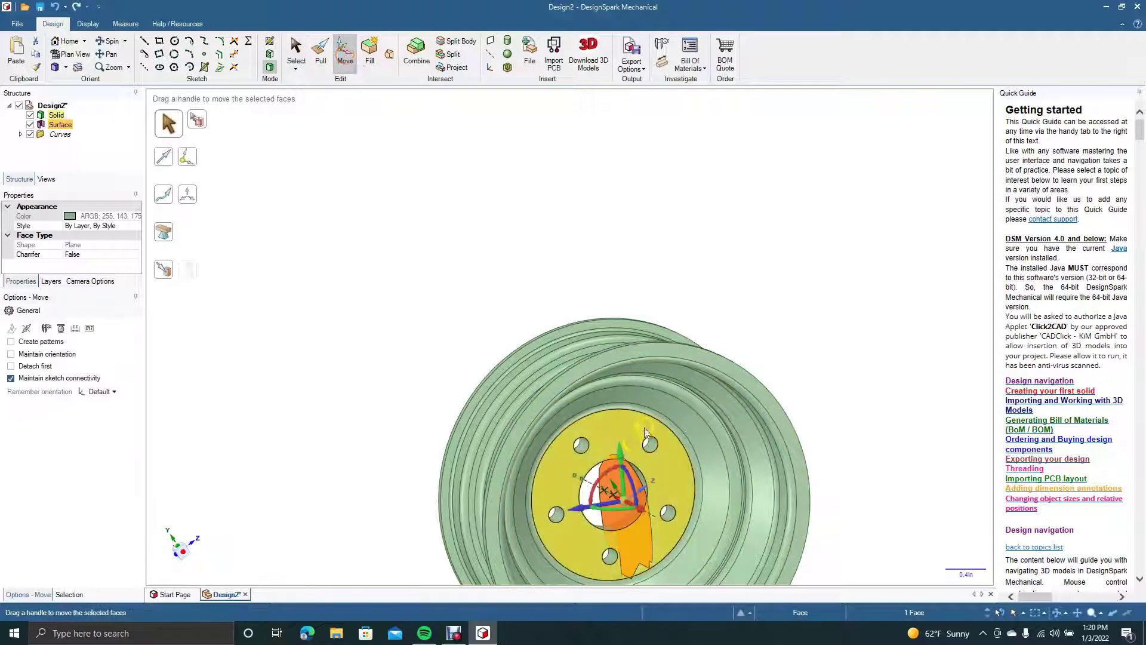
{"action": "left_click_drag", "start_coordinate": [621, 455], "coordinate": [603, 232]}
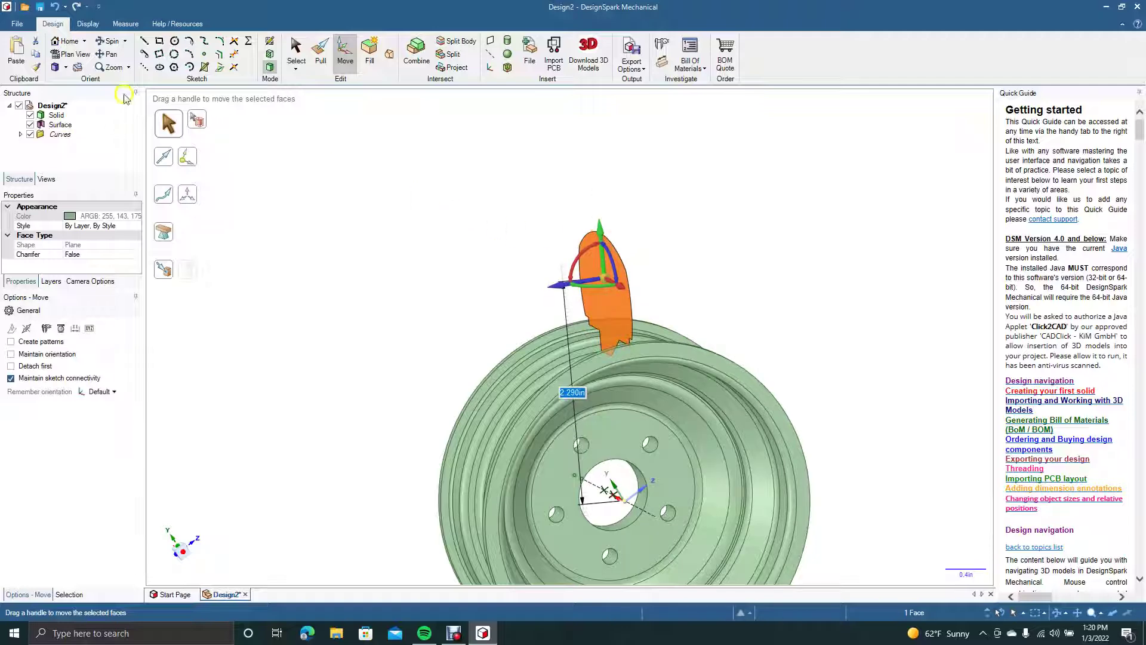
{"action": "left_click_drag", "start_coordinate": [392, 436], "coordinate": [536, 414]}
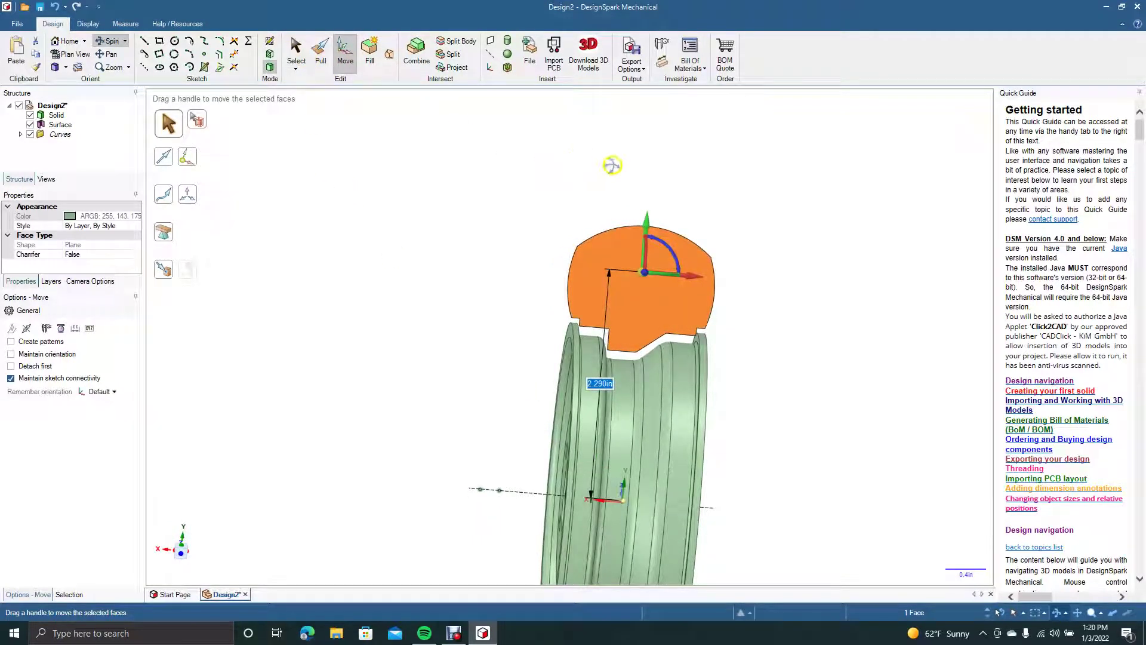
Lower the tire profile about 0.070 in to seat it in the rim's groove, and clear the selection.
{"action": "left_click", "coordinate": [294, 53]}
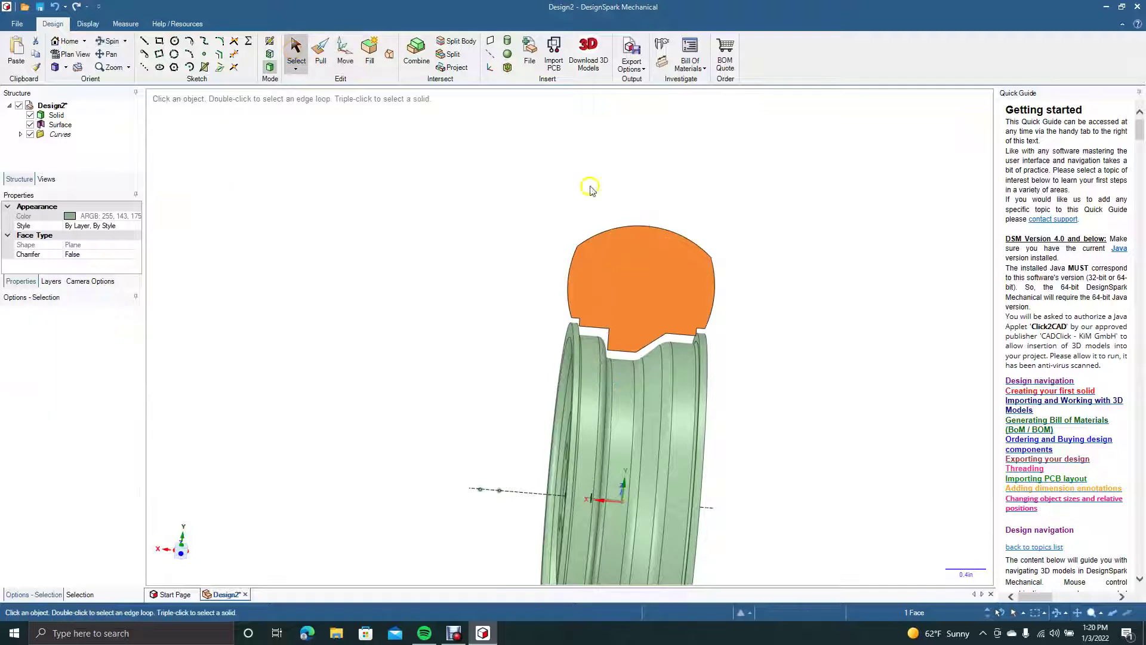
{"action": "left_click", "coordinate": [640, 255]}
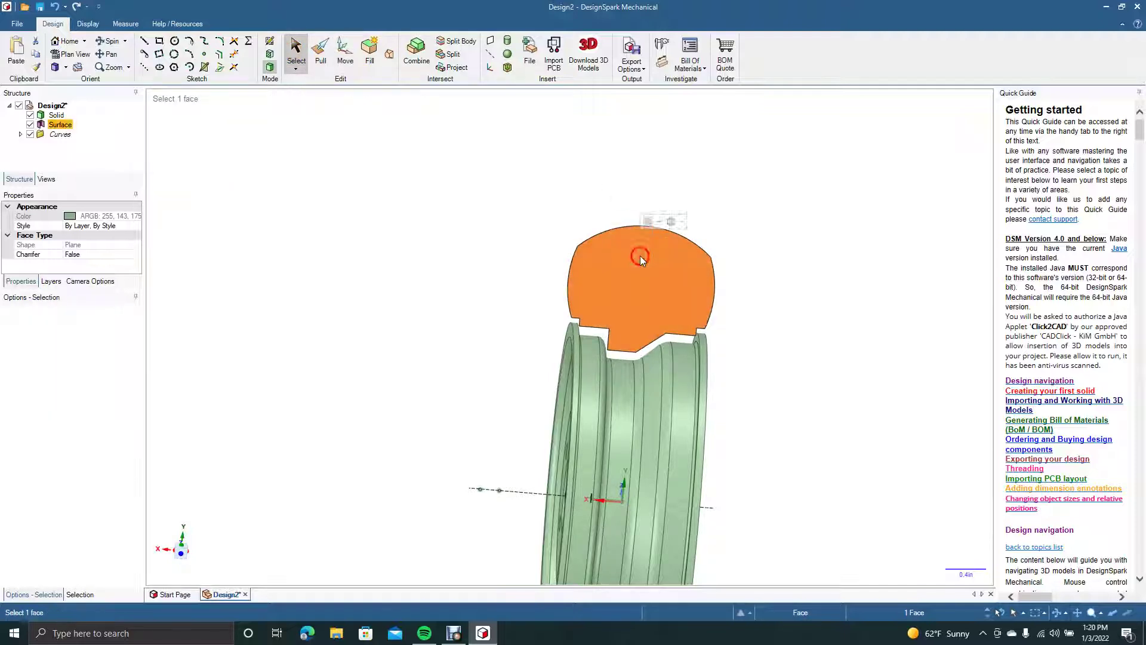
{"action": "left_click", "coordinate": [345, 56]}
{"action": "left_click_drag", "start_coordinate": [645, 224], "coordinate": [646, 232]}
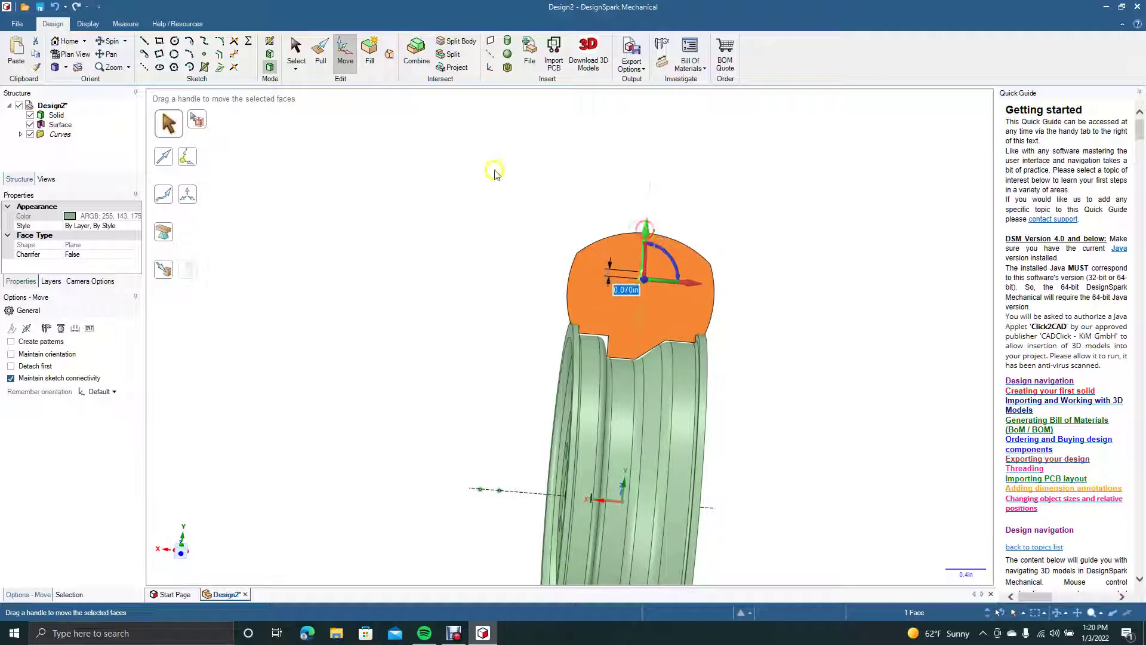
{"action": "left_click", "coordinate": [297, 53]}
{"action": "left_click", "coordinate": [345, 161]}
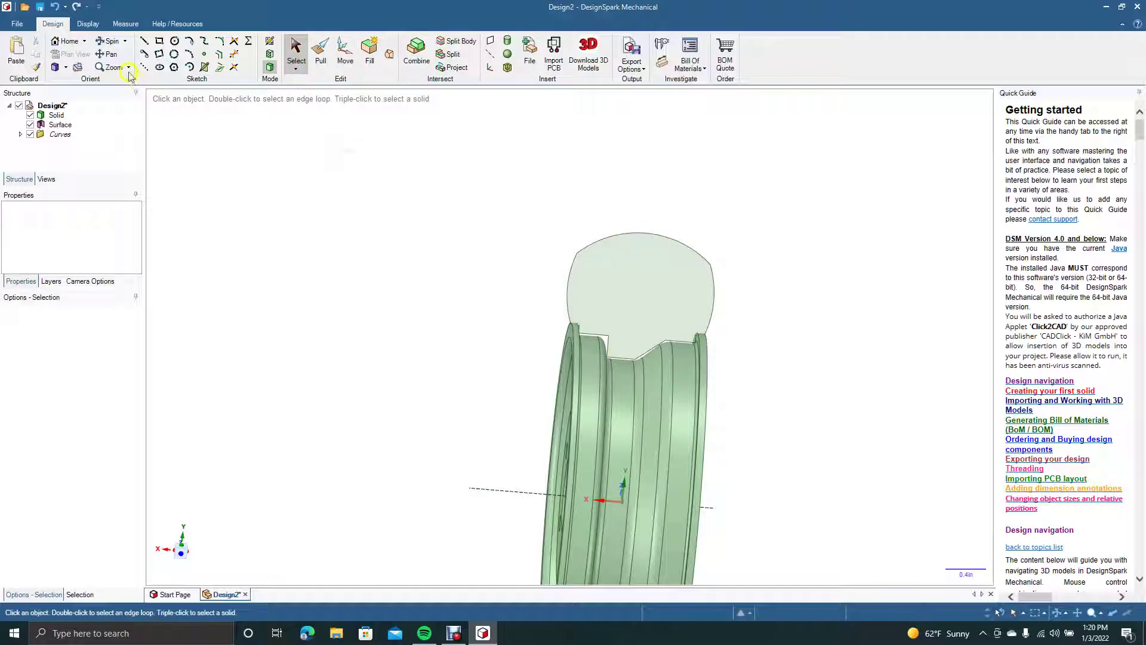
Revolve the tire profile fully around the wheel's center axis to form a tire merged with the rim.
{"action": "left_click", "coordinate": [106, 43]}
{"action": "left_click_drag", "start_coordinate": [291, 246], "coordinate": [236, 269]}
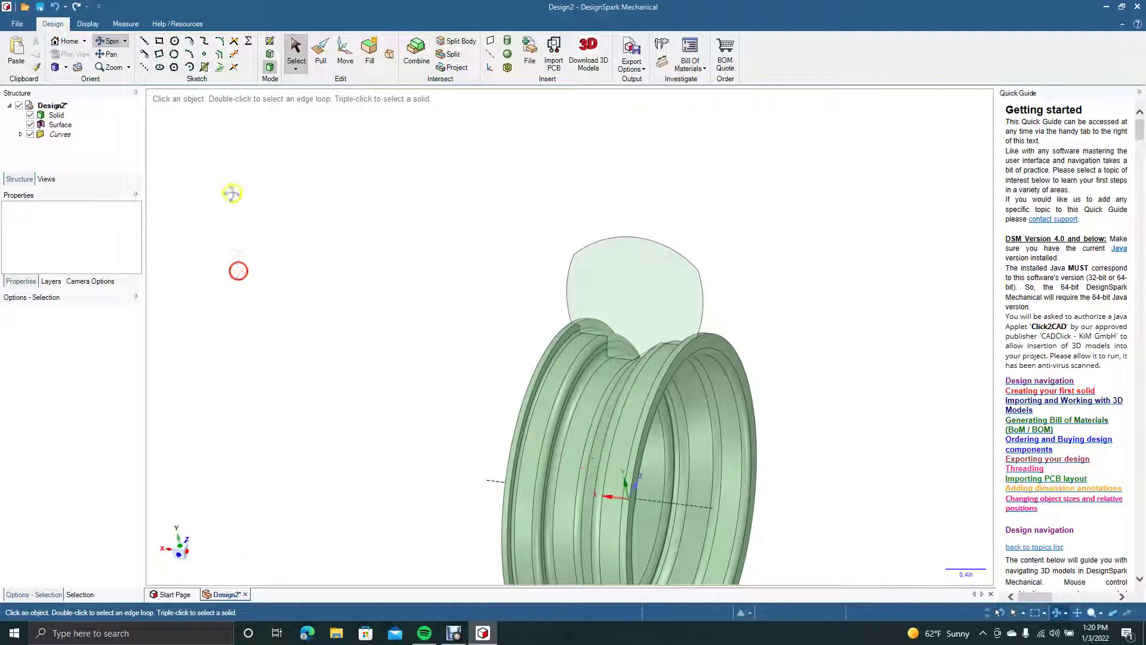
{"action": "left_click", "coordinate": [321, 48]}
{"action": "left_click", "coordinate": [601, 295]}
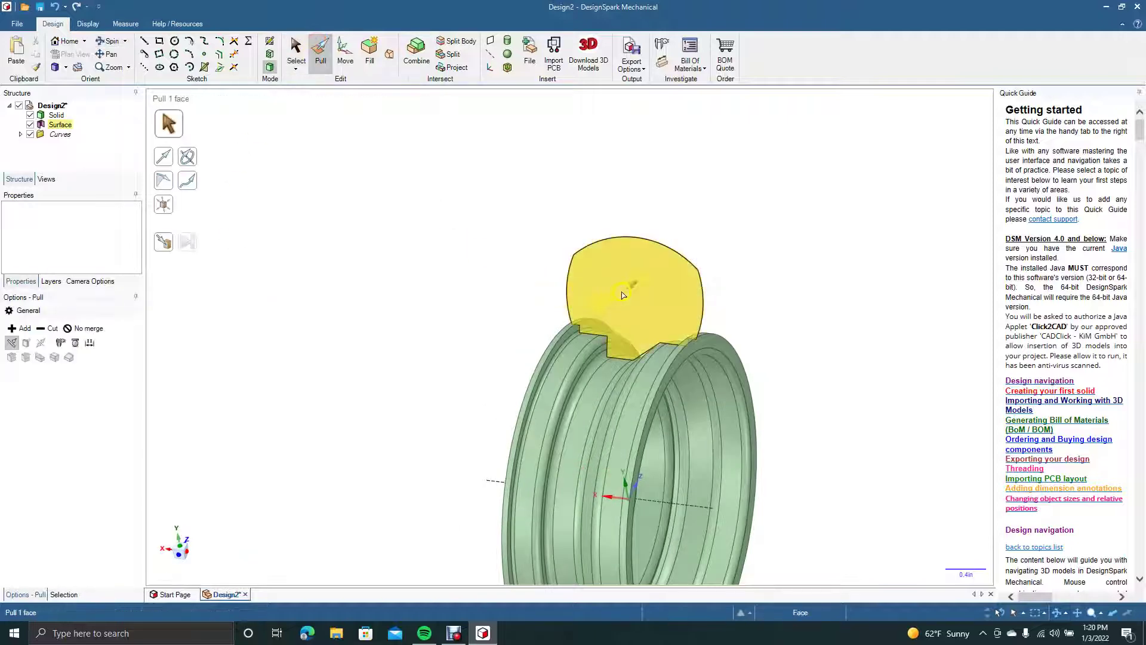
{"action": "left_click", "coordinate": [623, 295]}
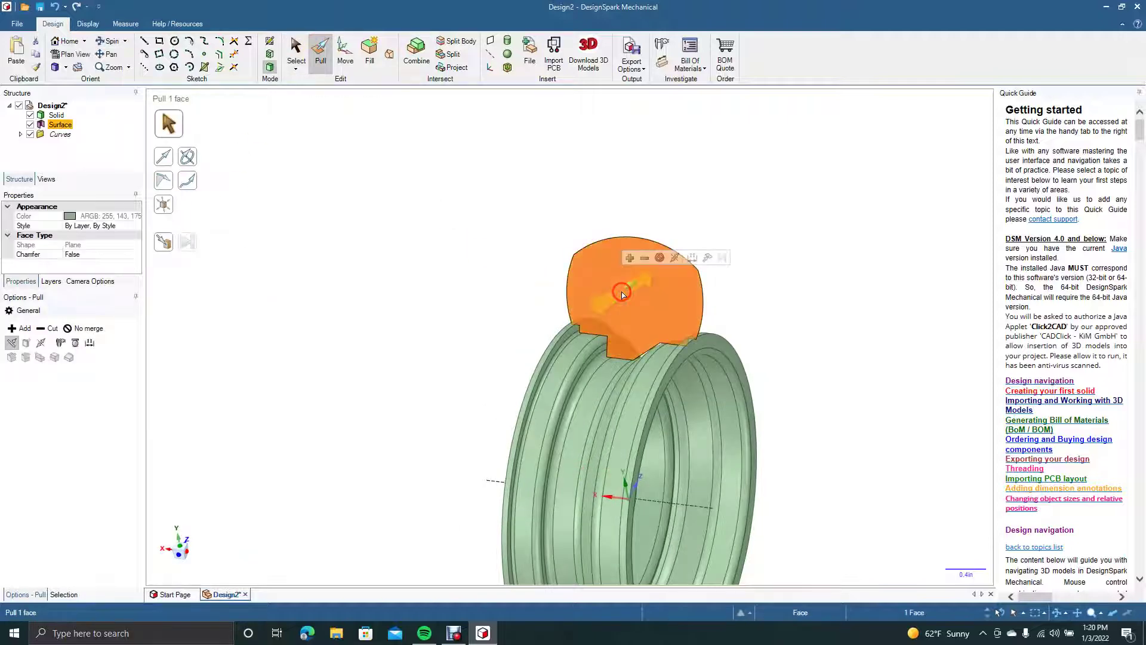
{"action": "left_click", "coordinate": [188, 162]}
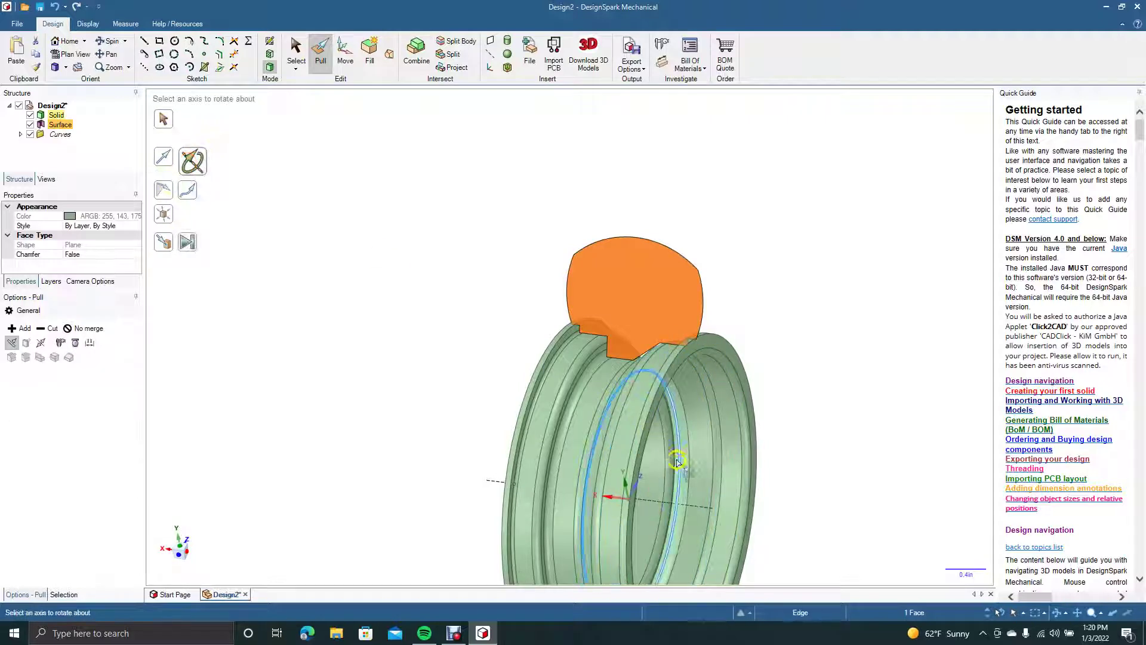
{"action": "left_click", "coordinate": [686, 506]}
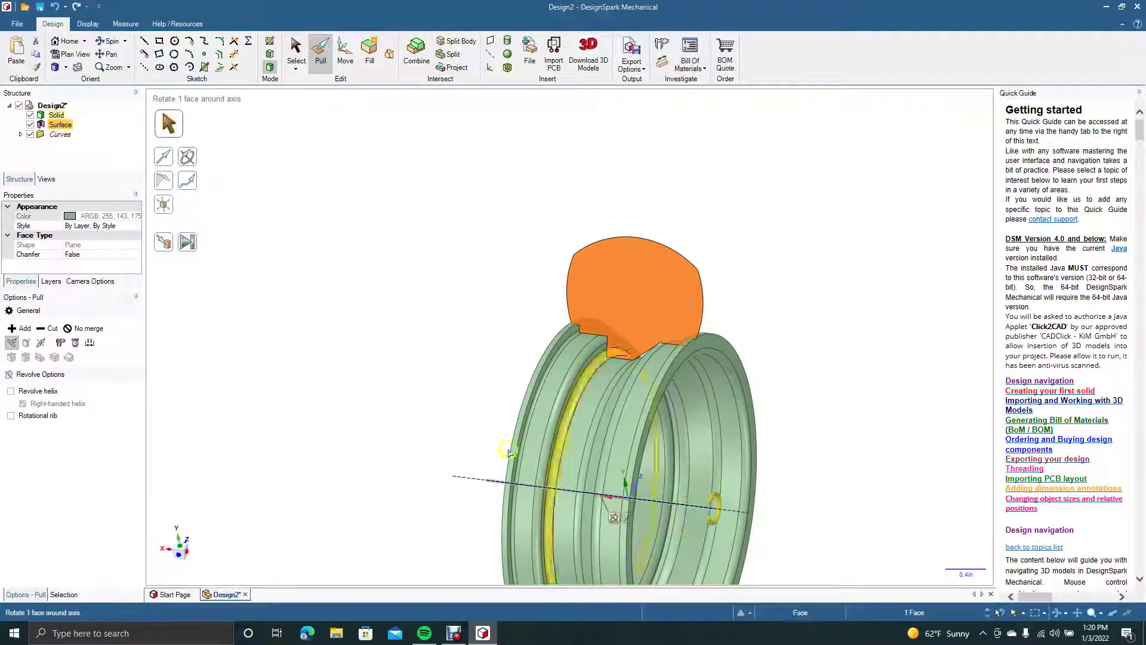
{"action": "left_click", "coordinate": [191, 244]}
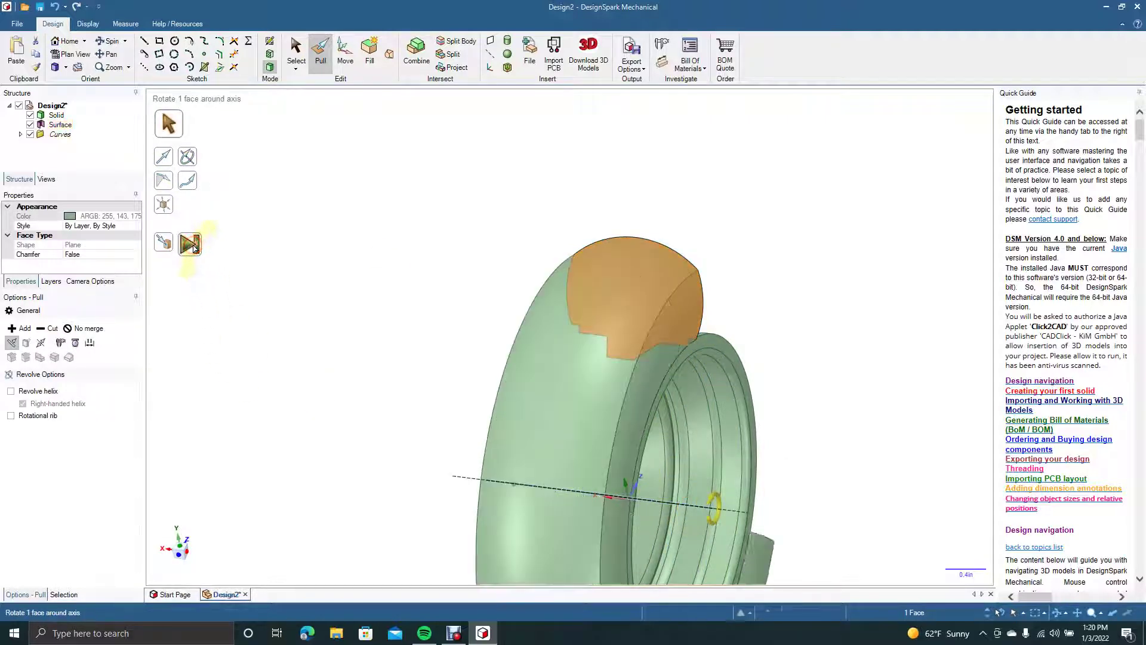
{"action": "left_click", "coordinate": [292, 53]}
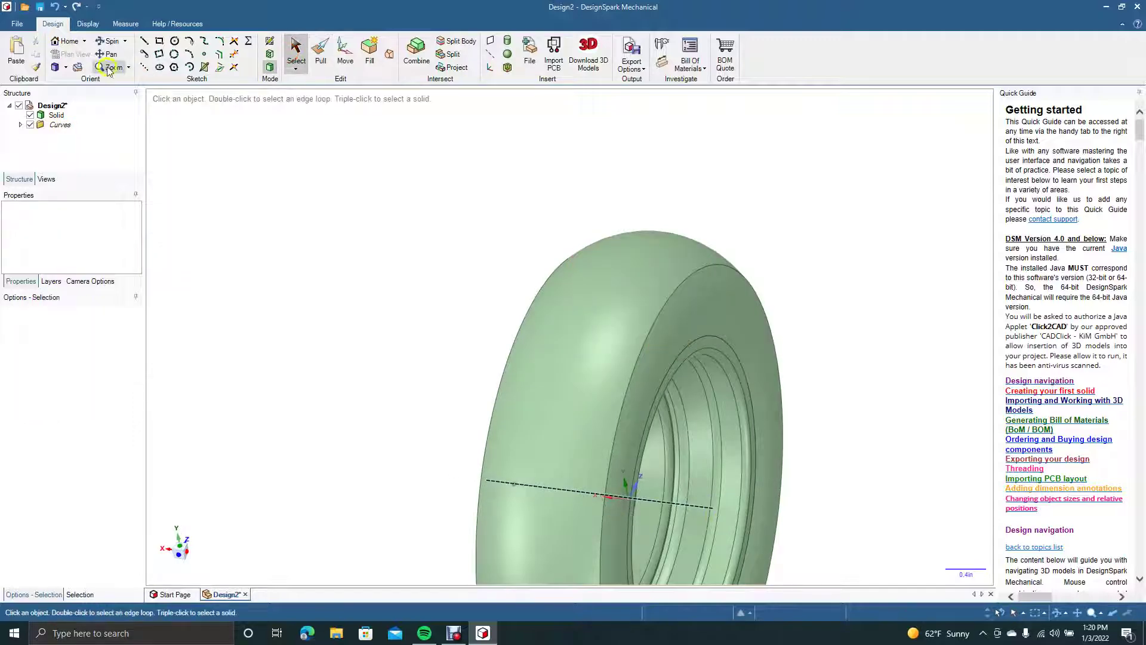
Examine the finished wheel's tire, rim and bolt holes from the front and at an angle.
{"action": "left_click", "coordinate": [114, 44]}
{"action": "left_click_drag", "start_coordinate": [322, 277], "coordinate": [534, 229]}
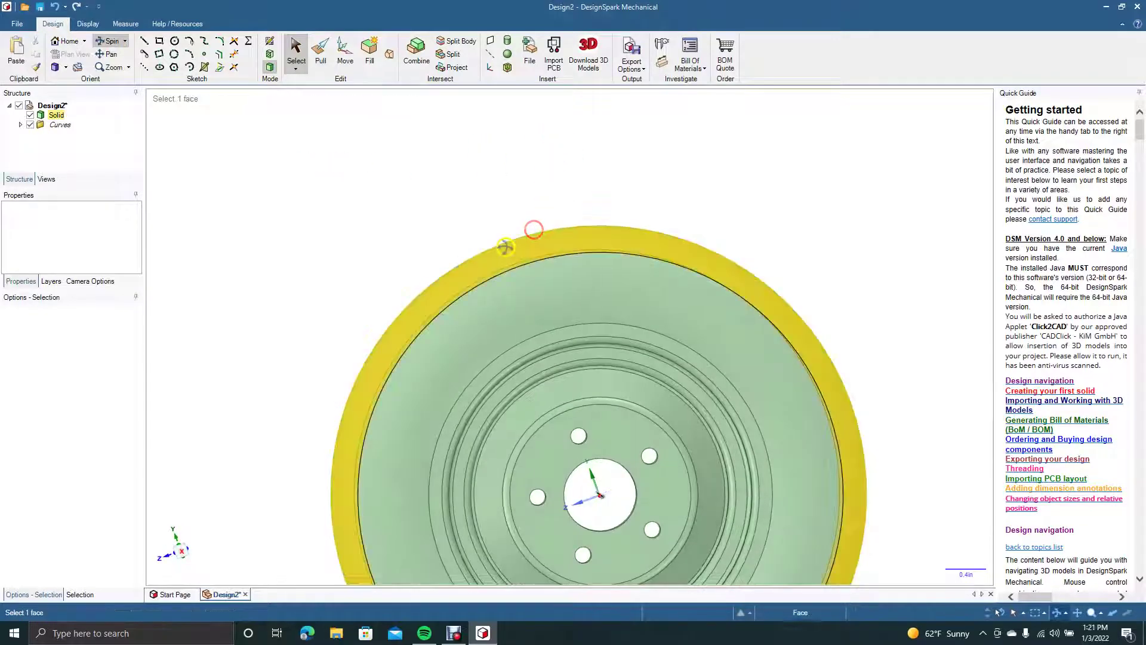
{"action": "scroll", "coordinate": [505, 247], "scroll_direction": "down", "scroll_amount": 4}
{"action": "key", "text": "Escape"}
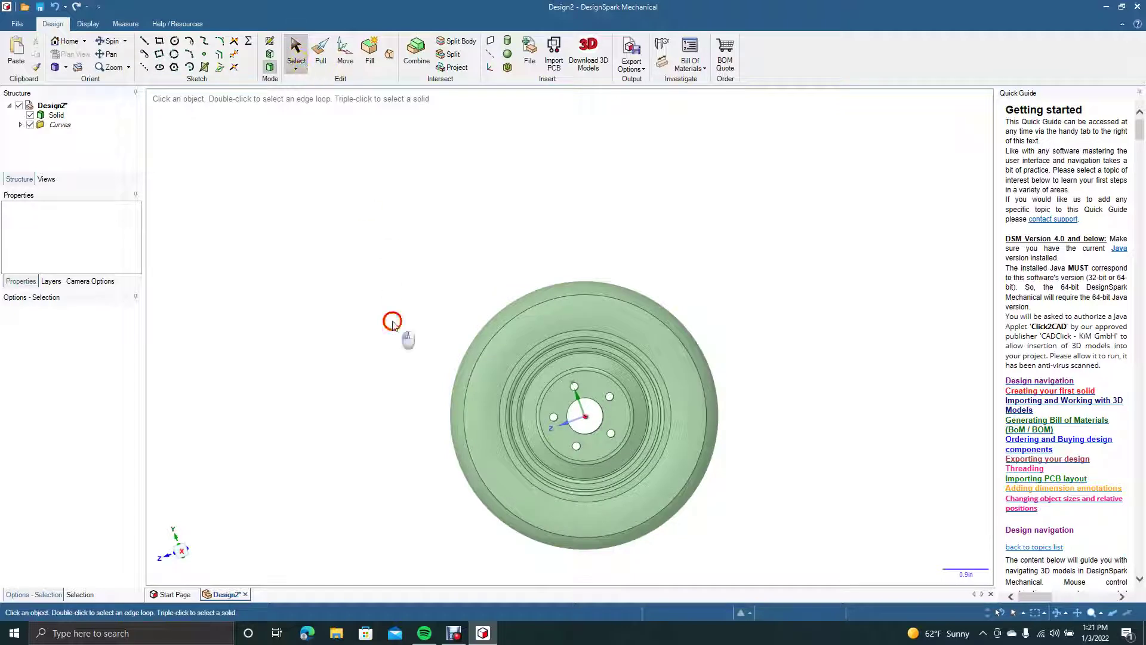
{"action": "left_click", "coordinate": [116, 42]}
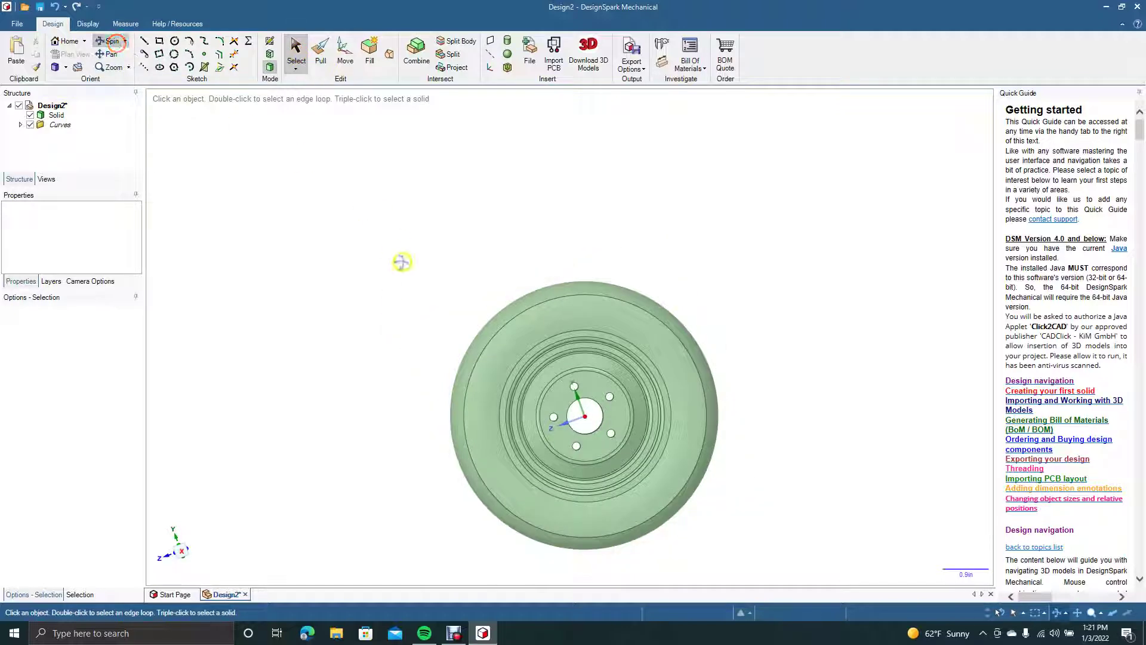
{"action": "left_click_drag", "start_coordinate": [406, 272], "coordinate": [3, 304]}
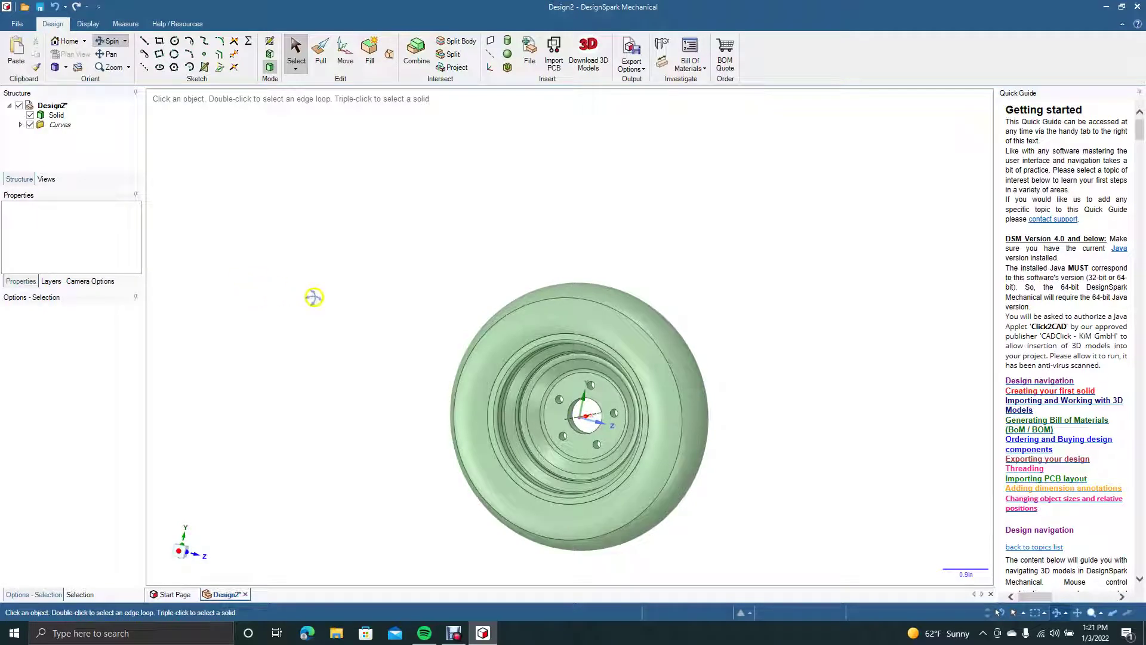